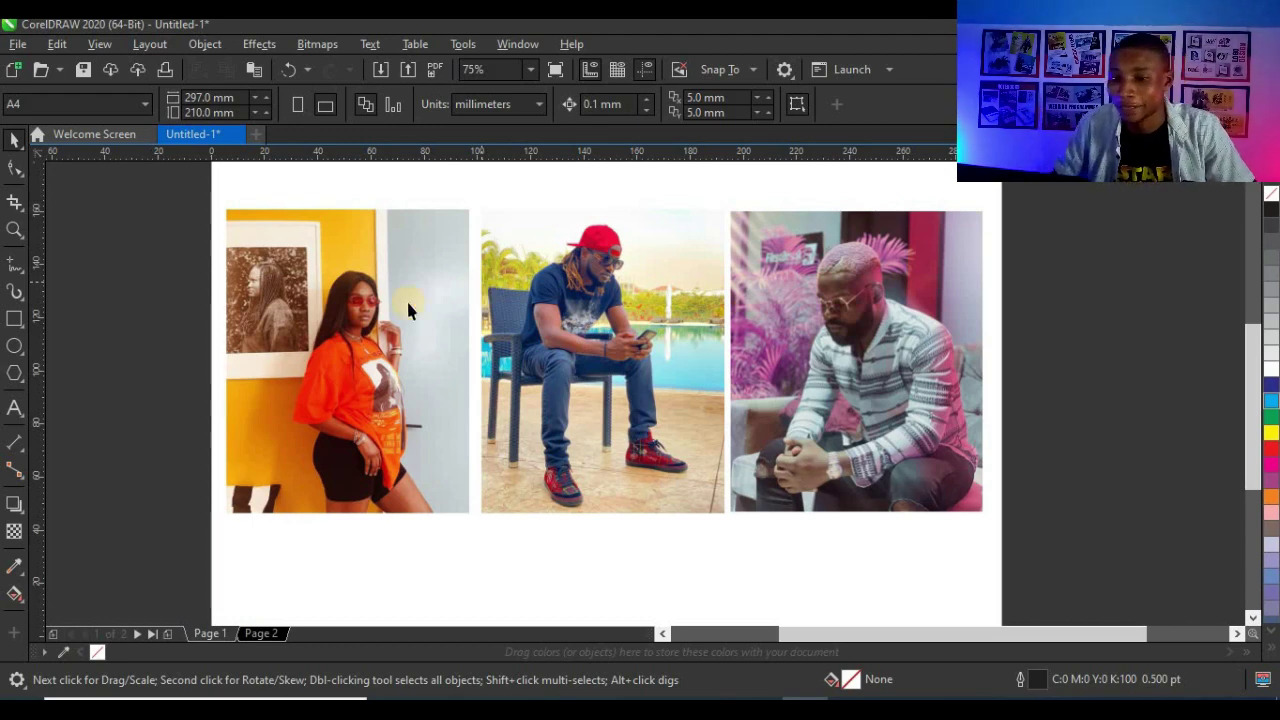
pyautogui.scroll(1, 314, 293)
pyautogui.click(462, 325)
pyautogui.scroll(-1, 482, 352)
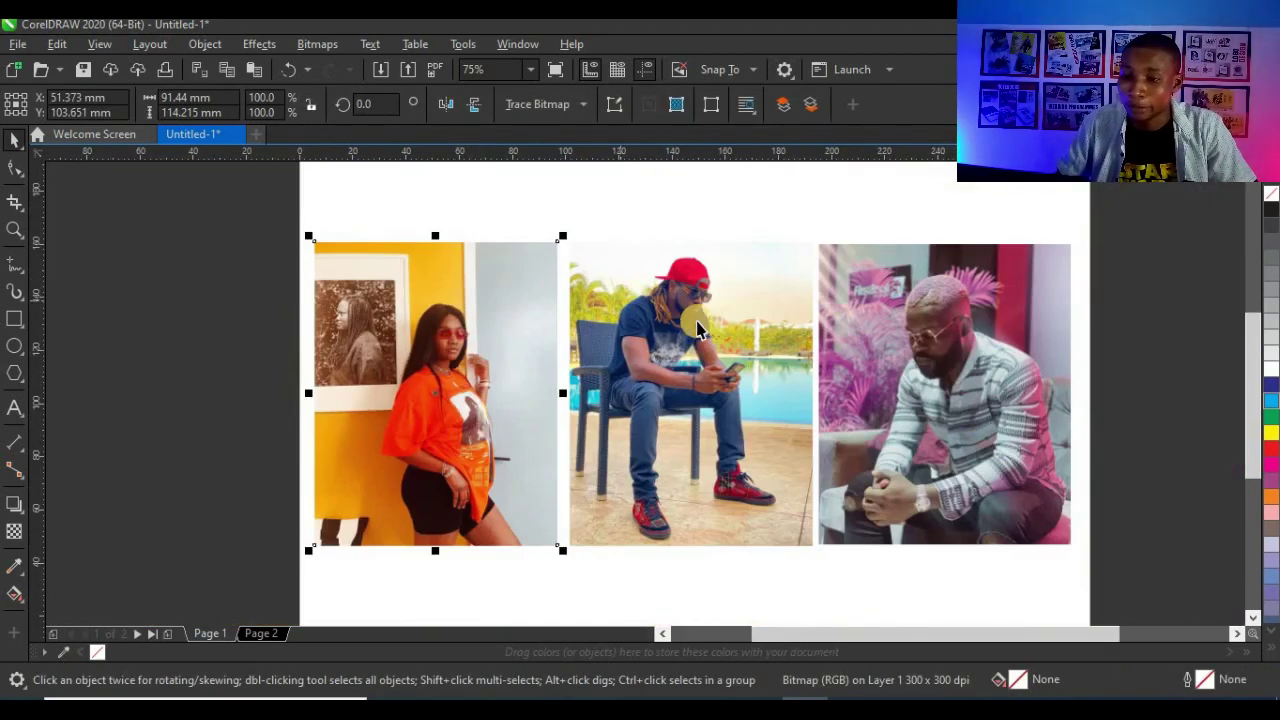
pyautogui.click(712, 333)
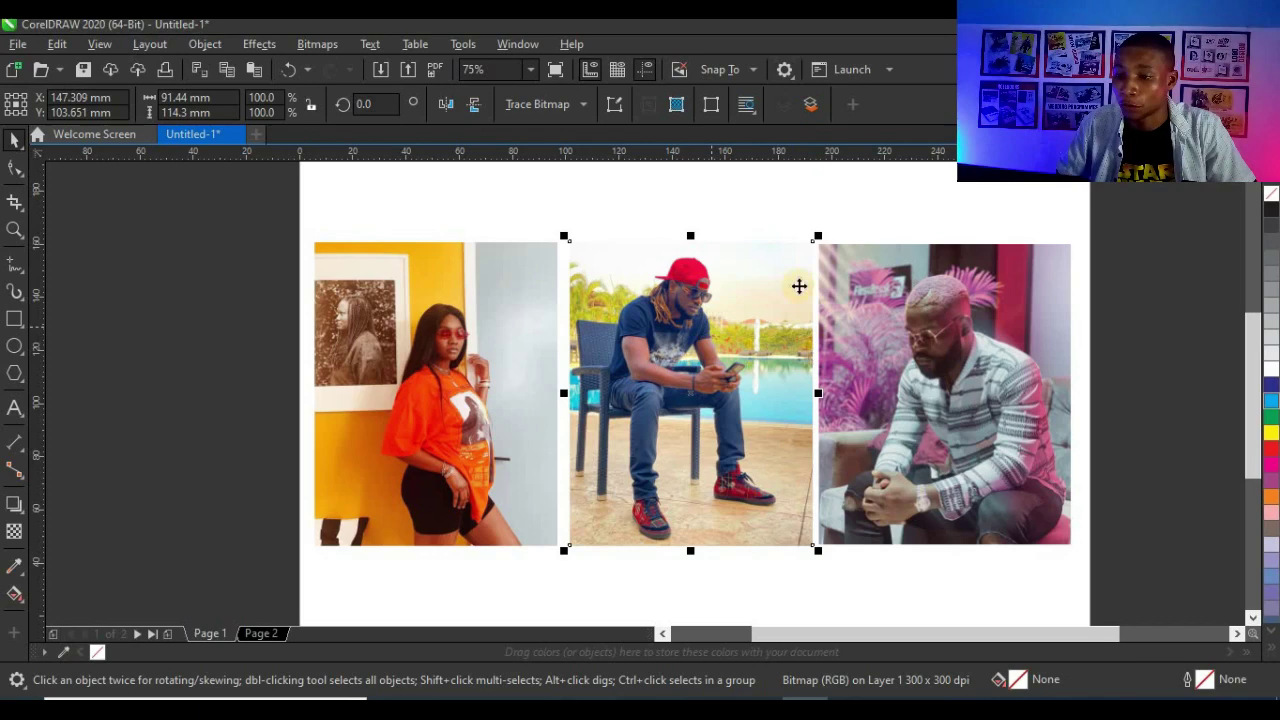
pyautogui.click(965, 319)
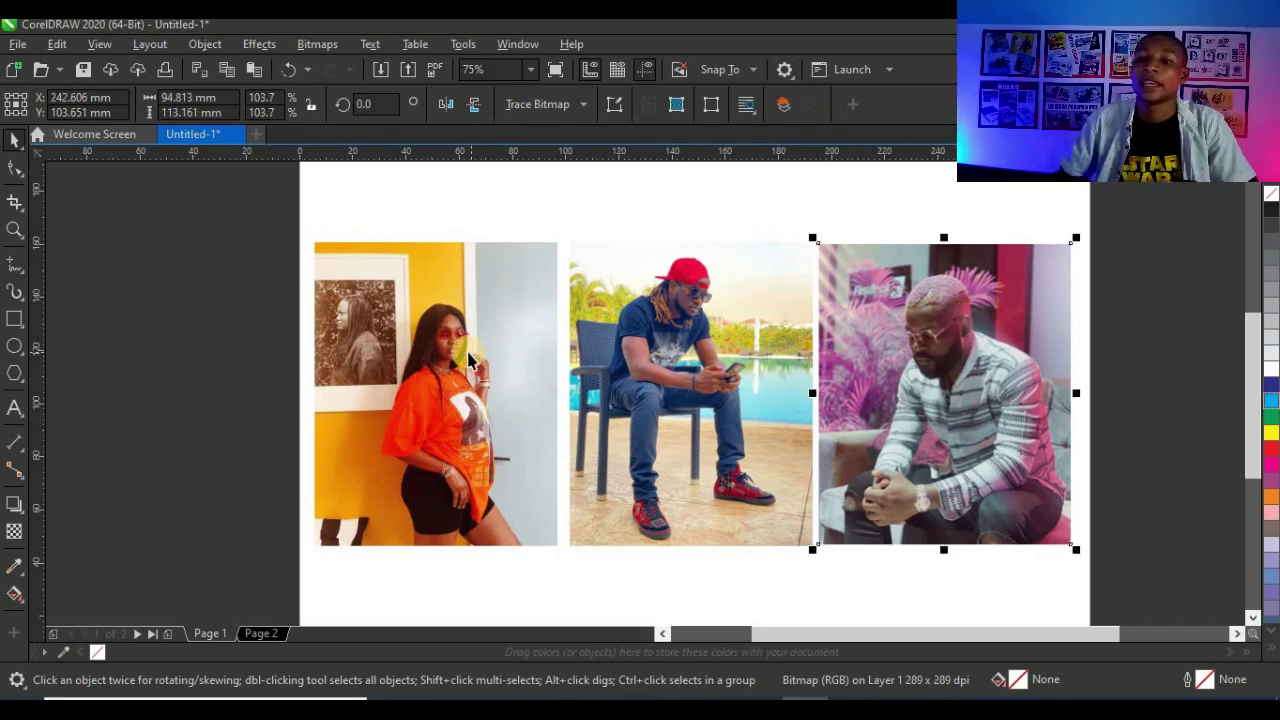
pyautogui.scroll(2, 470, 360)
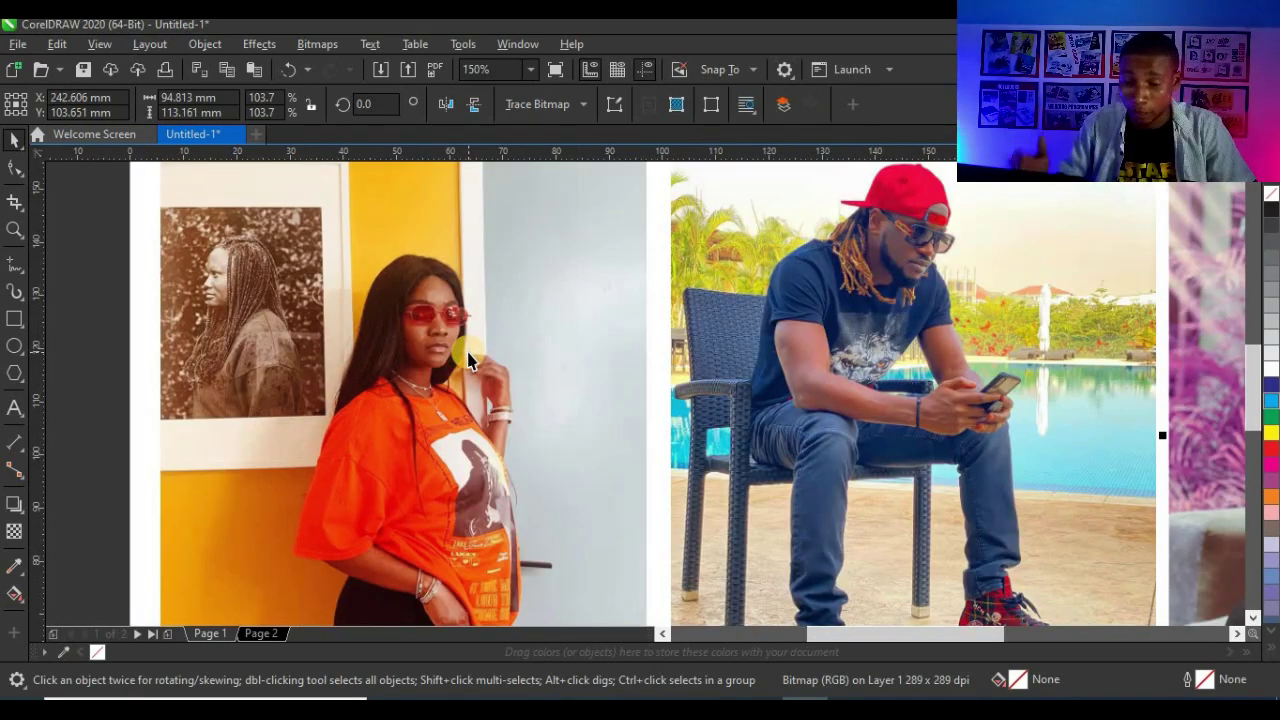
pyautogui.scroll(-2, 430, 372)
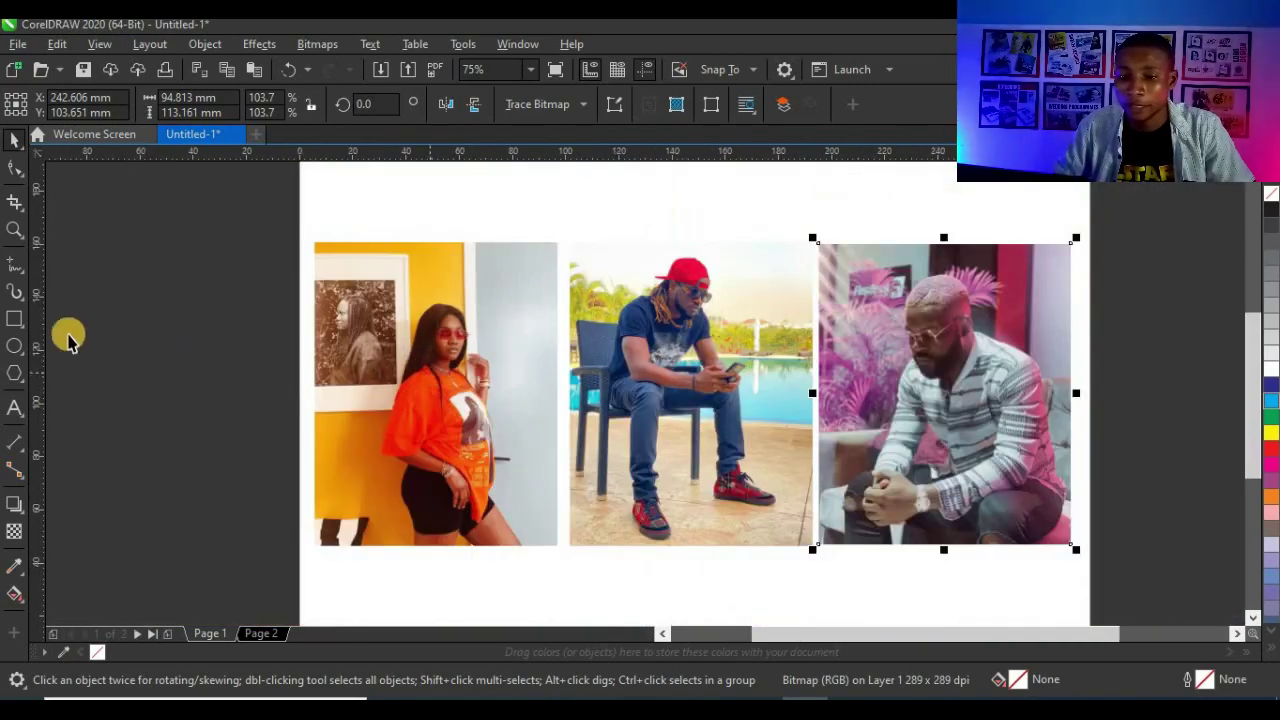
# - Add the artistic text "SIMI" on the empty area beside the page
pyautogui.click(14, 408)
pyautogui.scroll(-1, 300, 330)
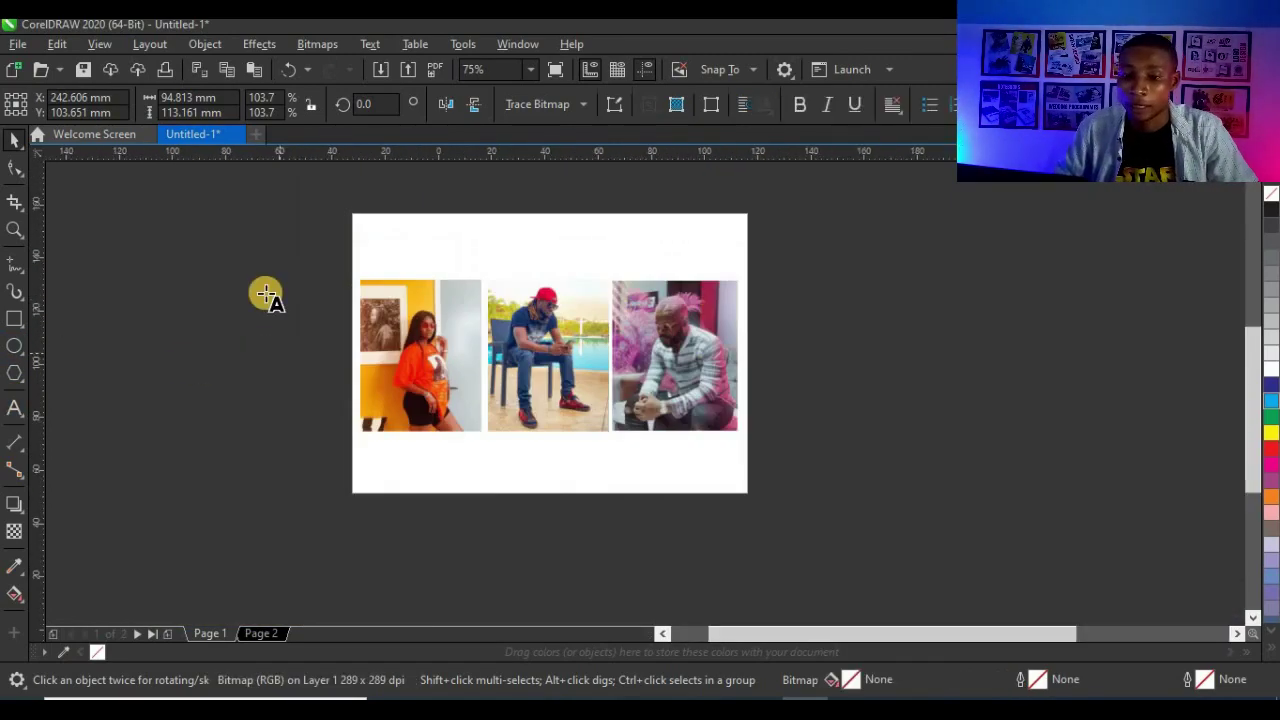
pyautogui.scroll(1, 266, 294)
pyautogui.click(250, 305)
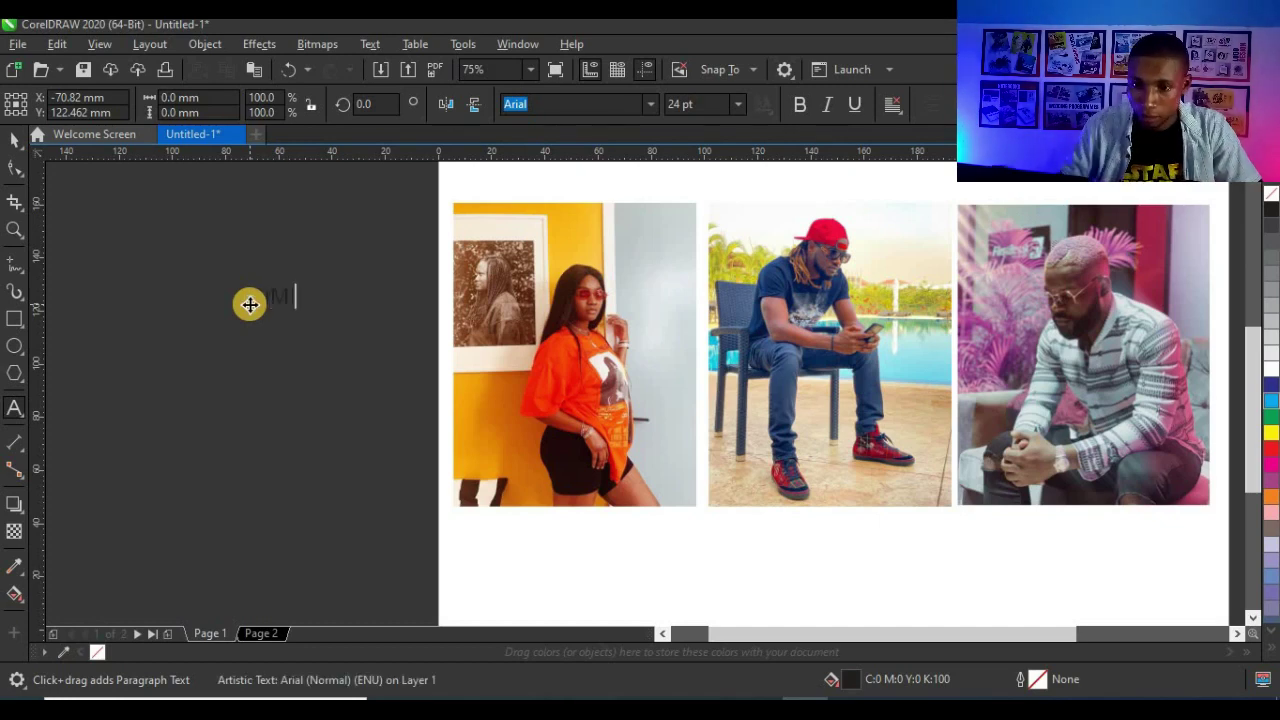
pyautogui.scroll(2, 257, 294)
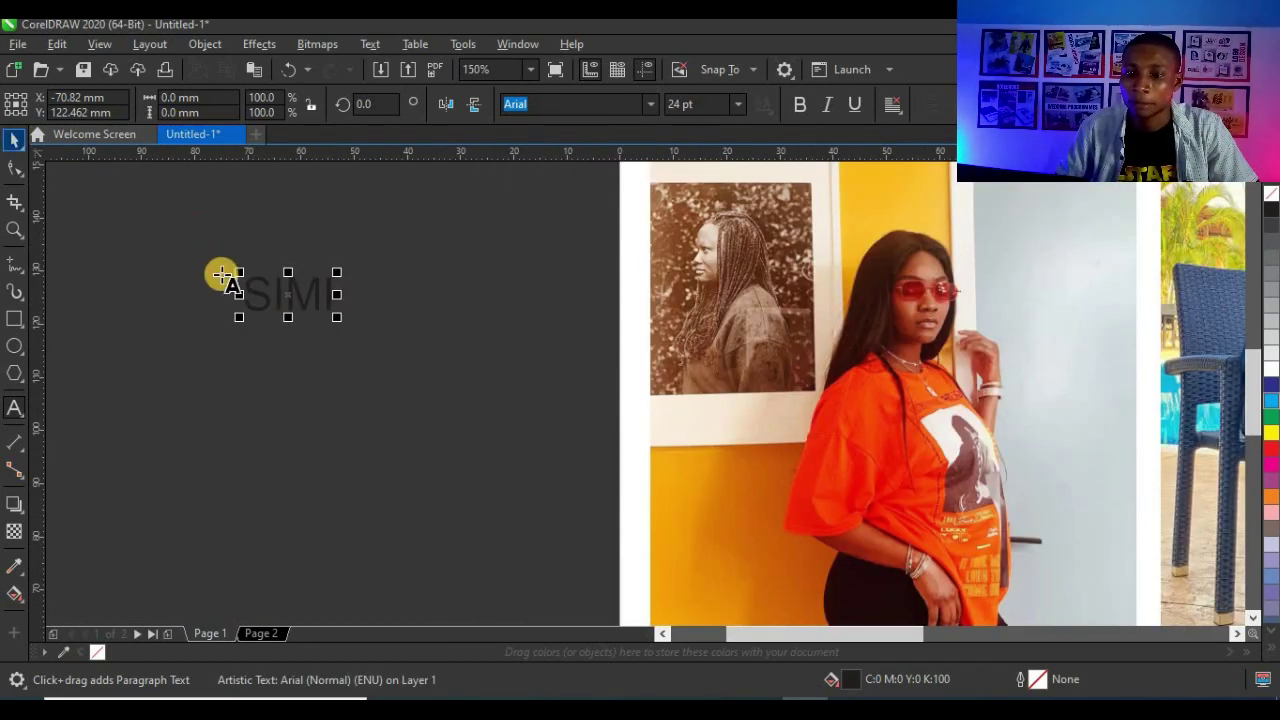
pyautogui.hotkey('ctrl', 'space')
# - Break the SIMI text after each letter so that the four letters stack vertically
pyautogui.scroll(2, 283, 289)
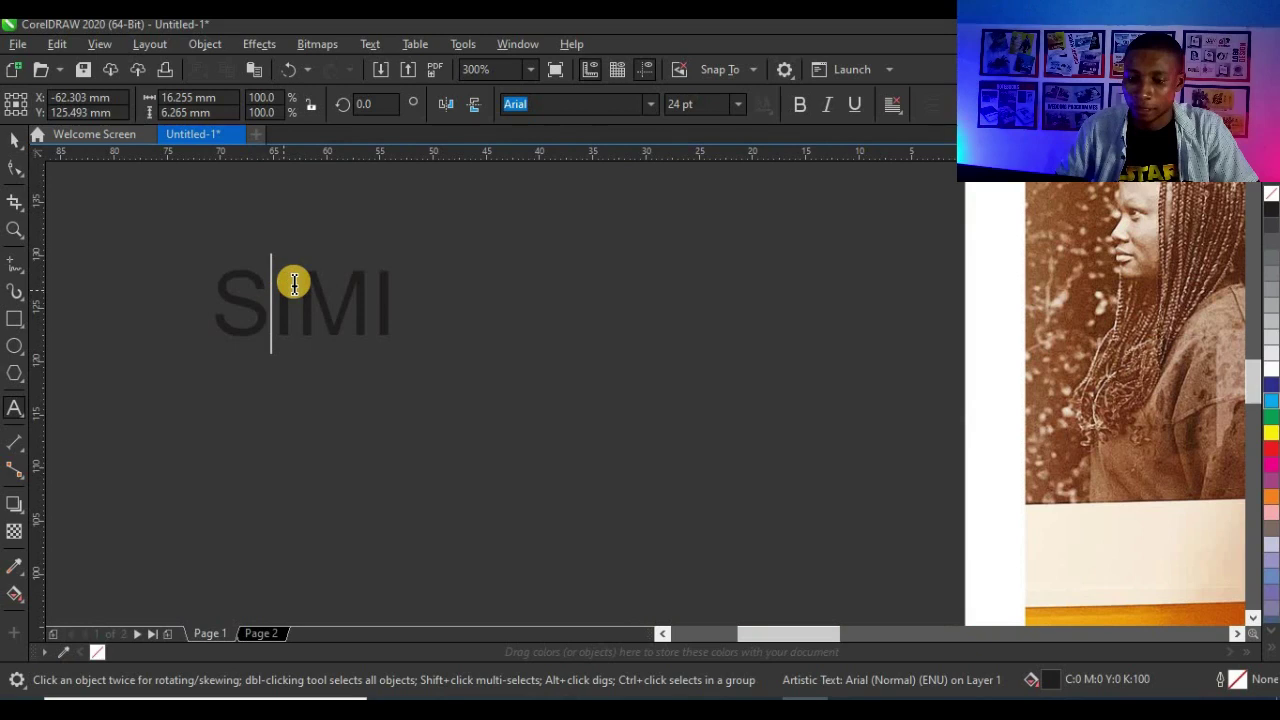
pyautogui.press('Return')
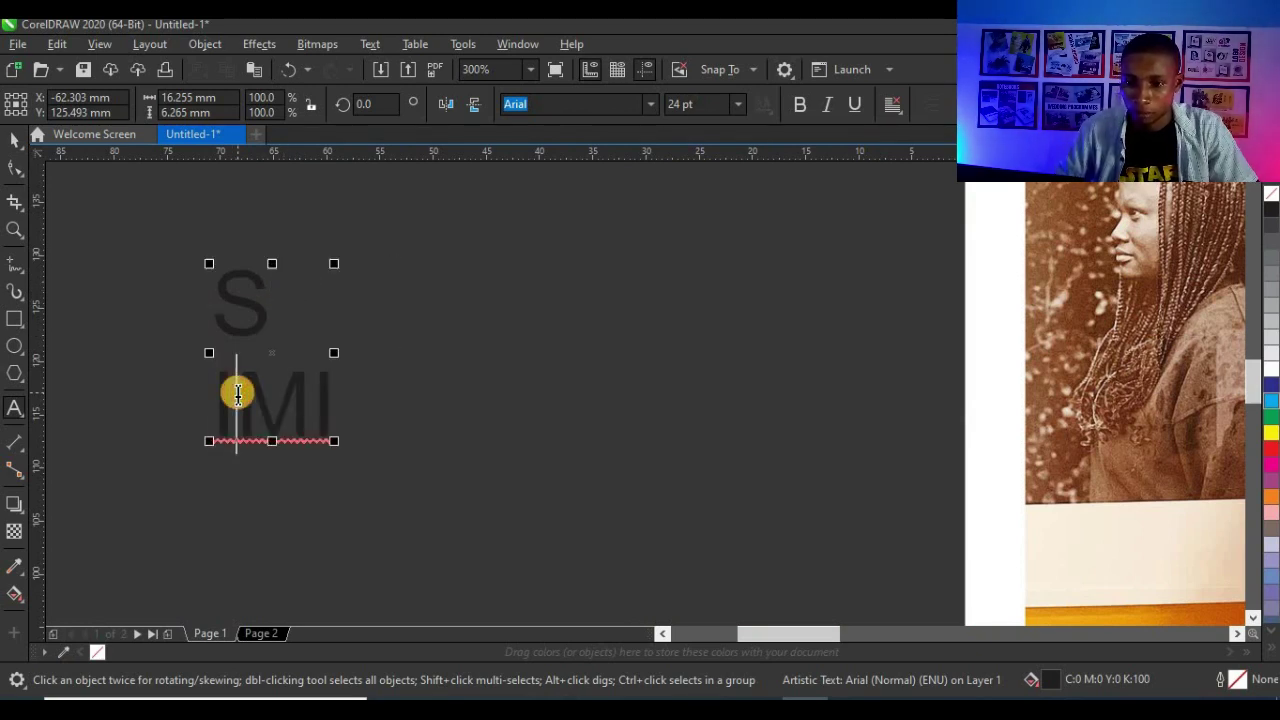
pyautogui.press('Return')
pyautogui.click(271, 489)
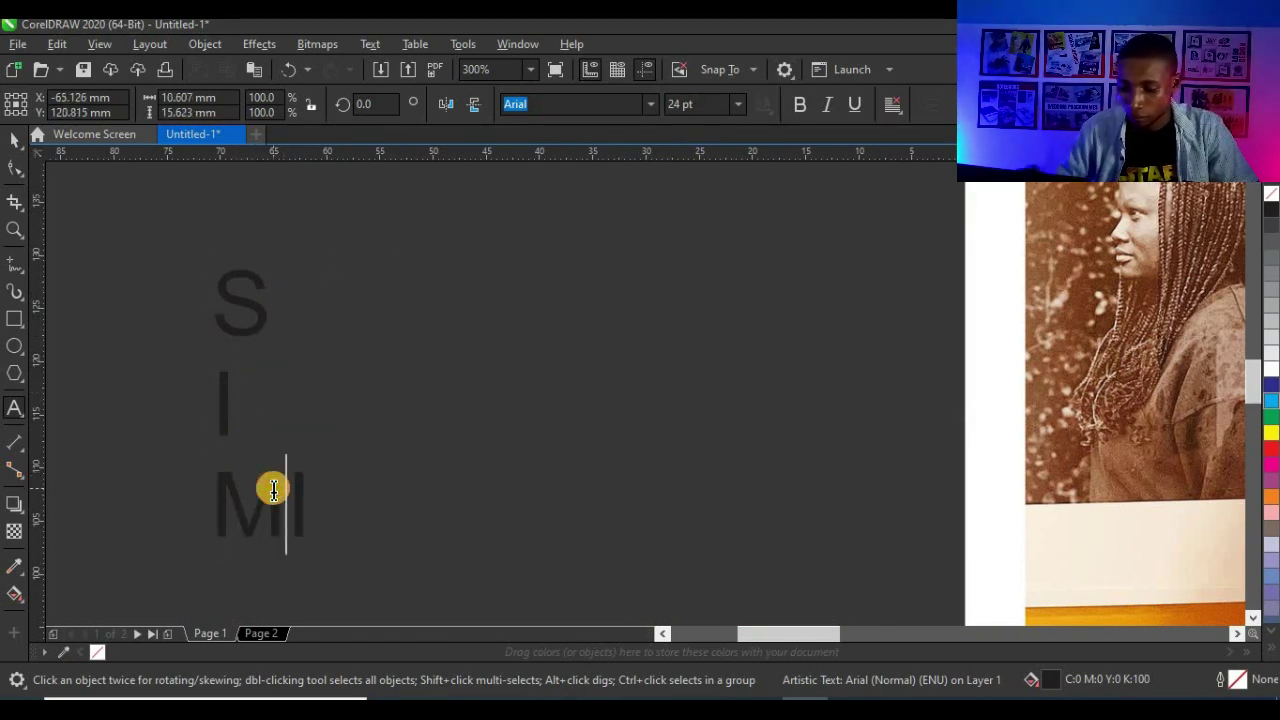
pyautogui.press('Return')
pyautogui.click(13, 139)
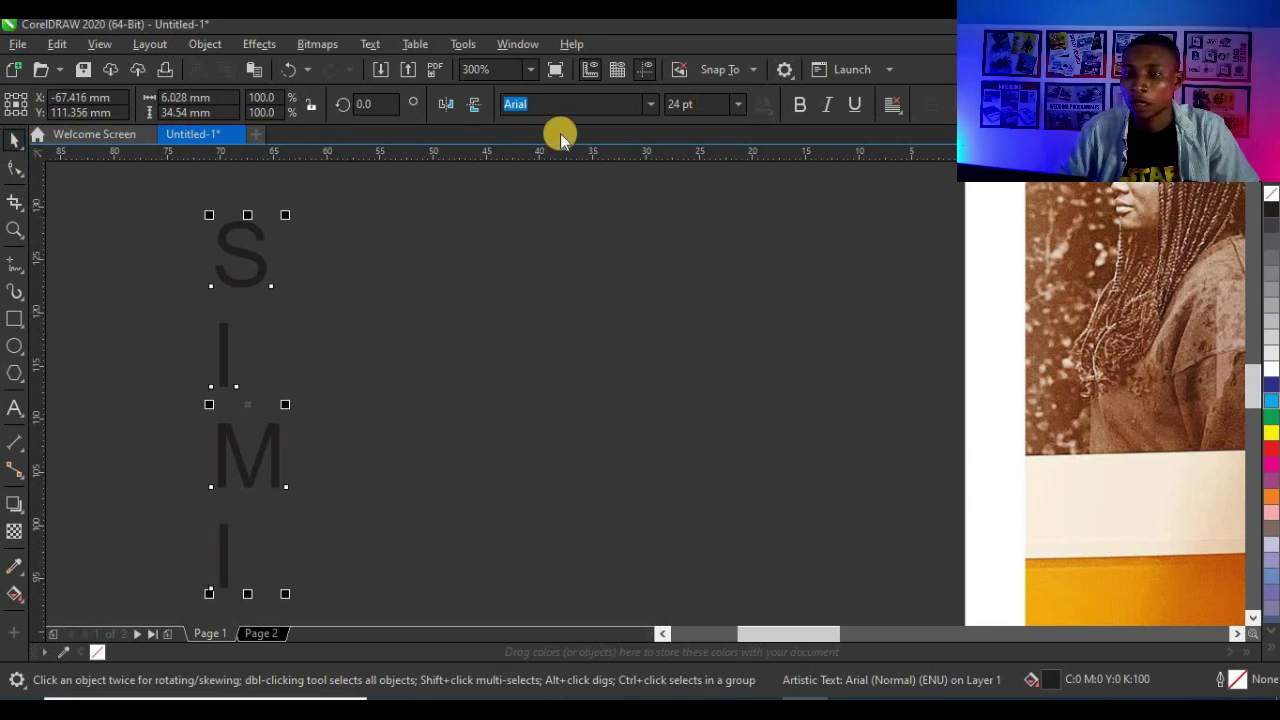
# - Set the stacked SIMI text in the Patras font and tighten its line spacing
pyautogui.click(240, 245)
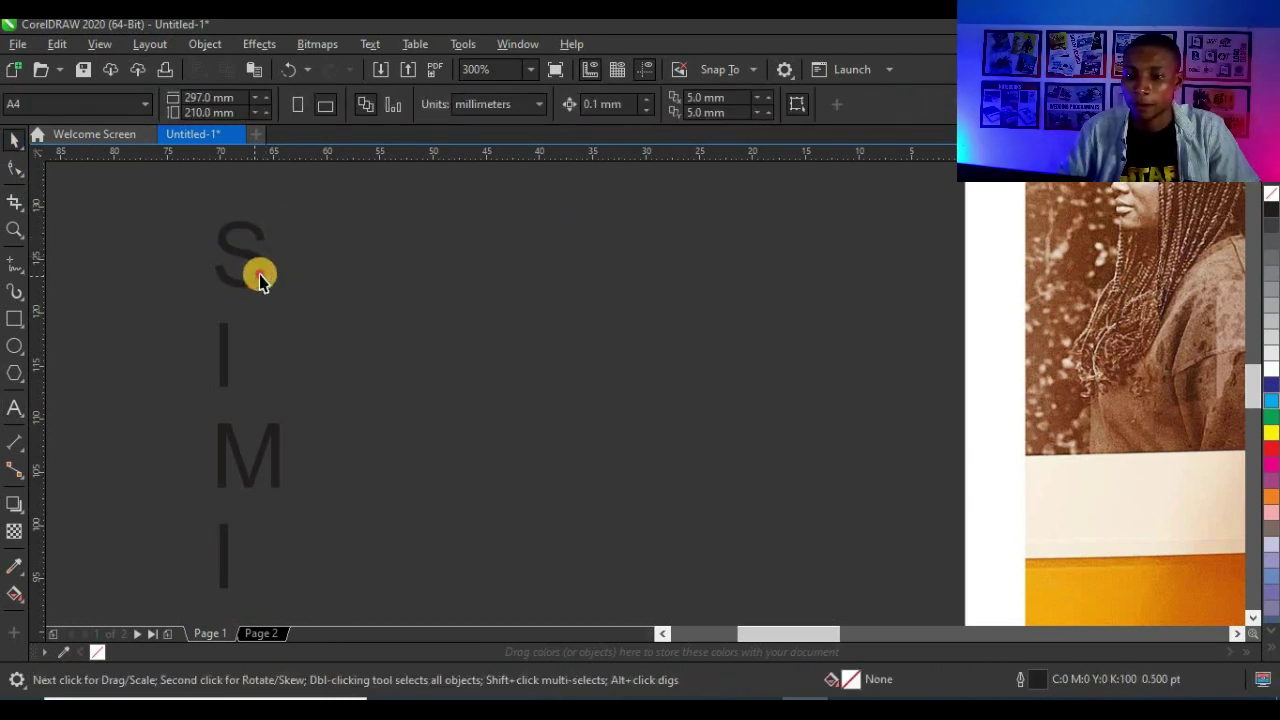
pyautogui.click(259, 280)
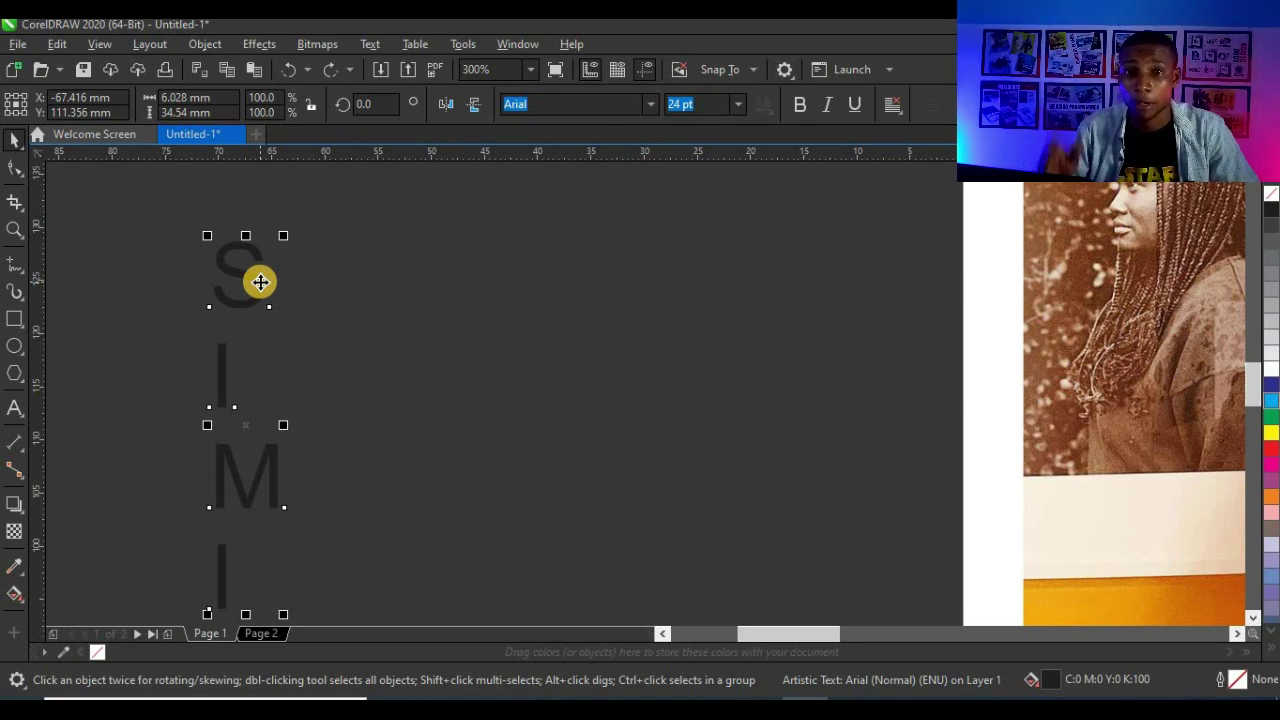
pyautogui.click(331, 70)
pyautogui.press('F10')
pyautogui.scroll(-1, 263, 269)
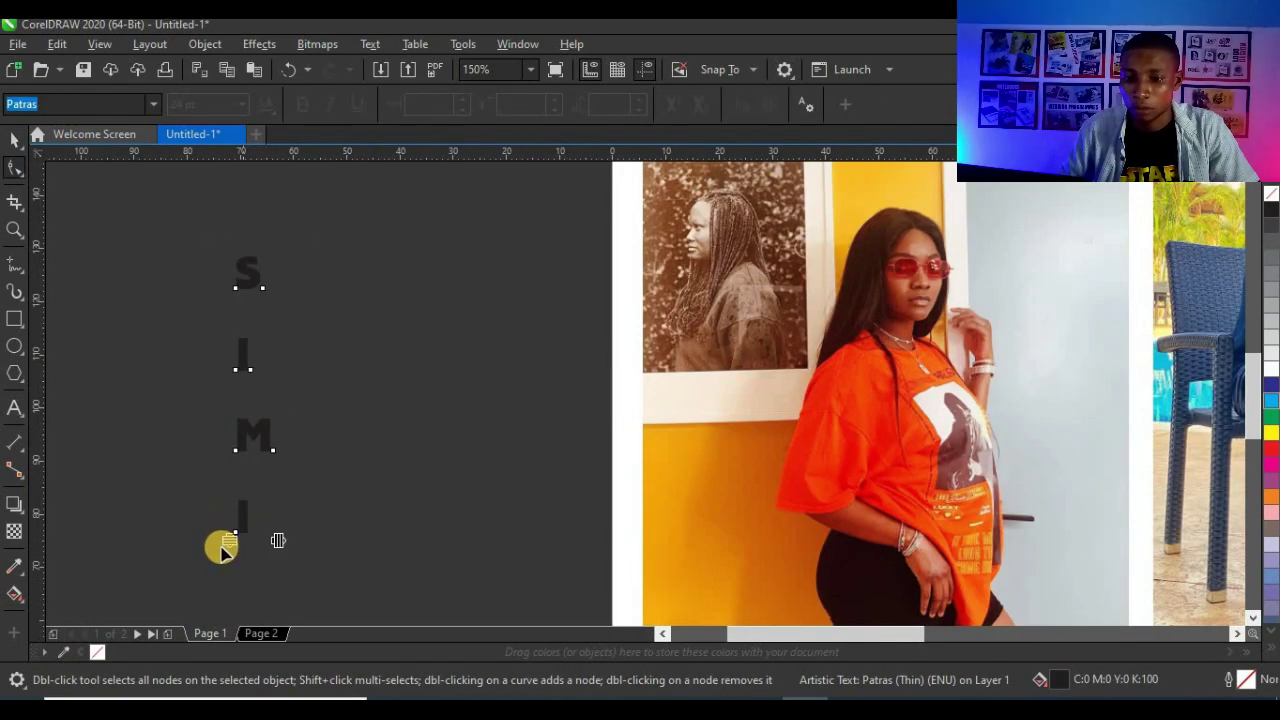
pyautogui.moveTo(237, 433); pyautogui.dragTo(241, 391)
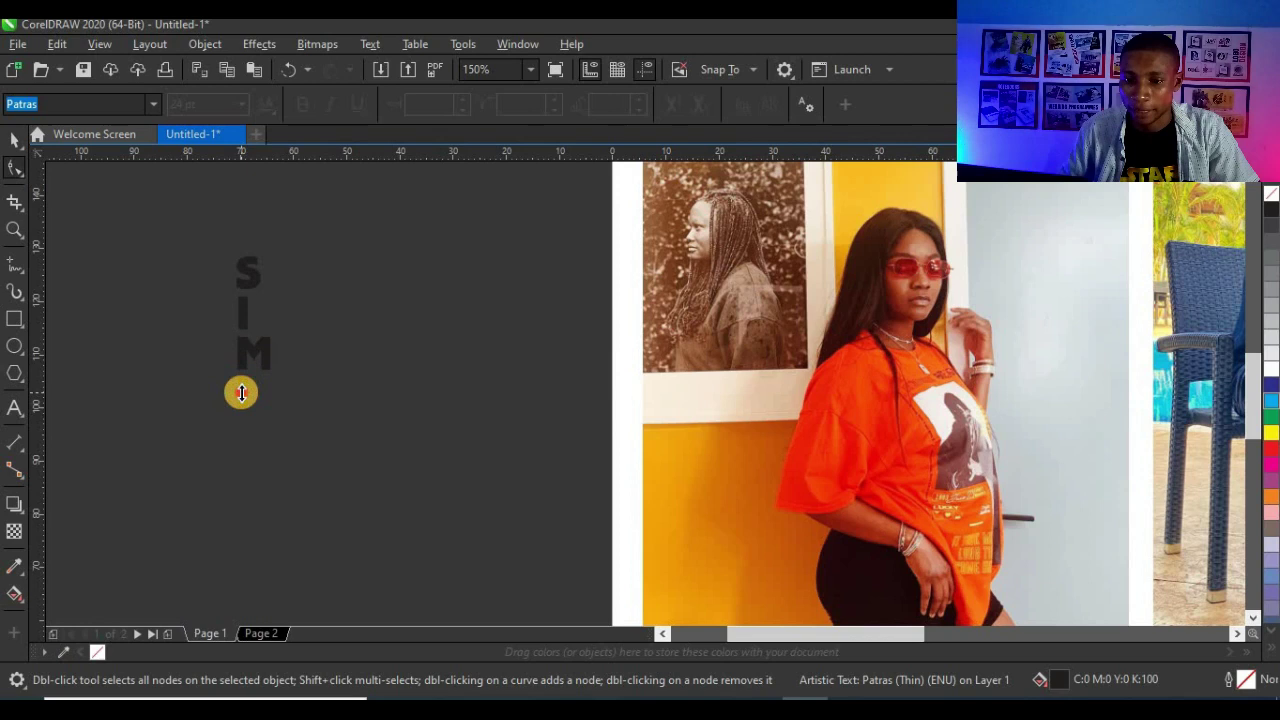
pyautogui.press('space')
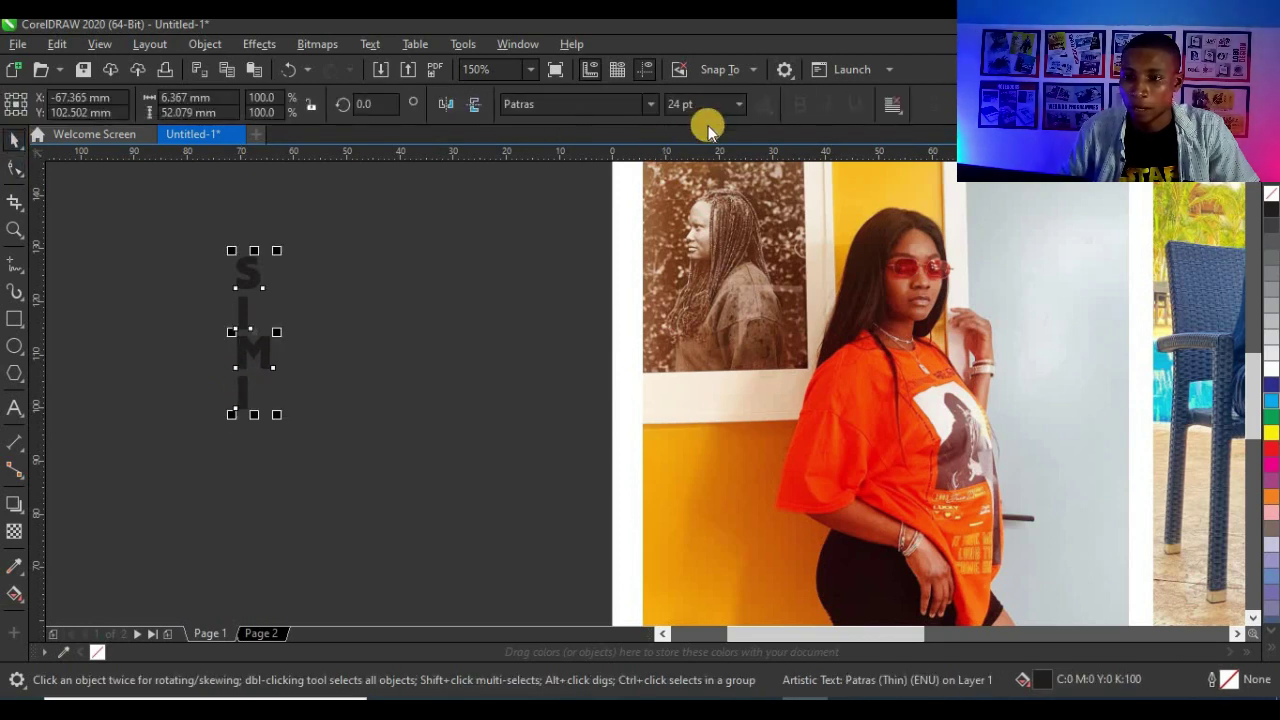
# - Centre-align the stacked SIMI letters and reduce their line spacing a little further
pyautogui.click(914, 166)
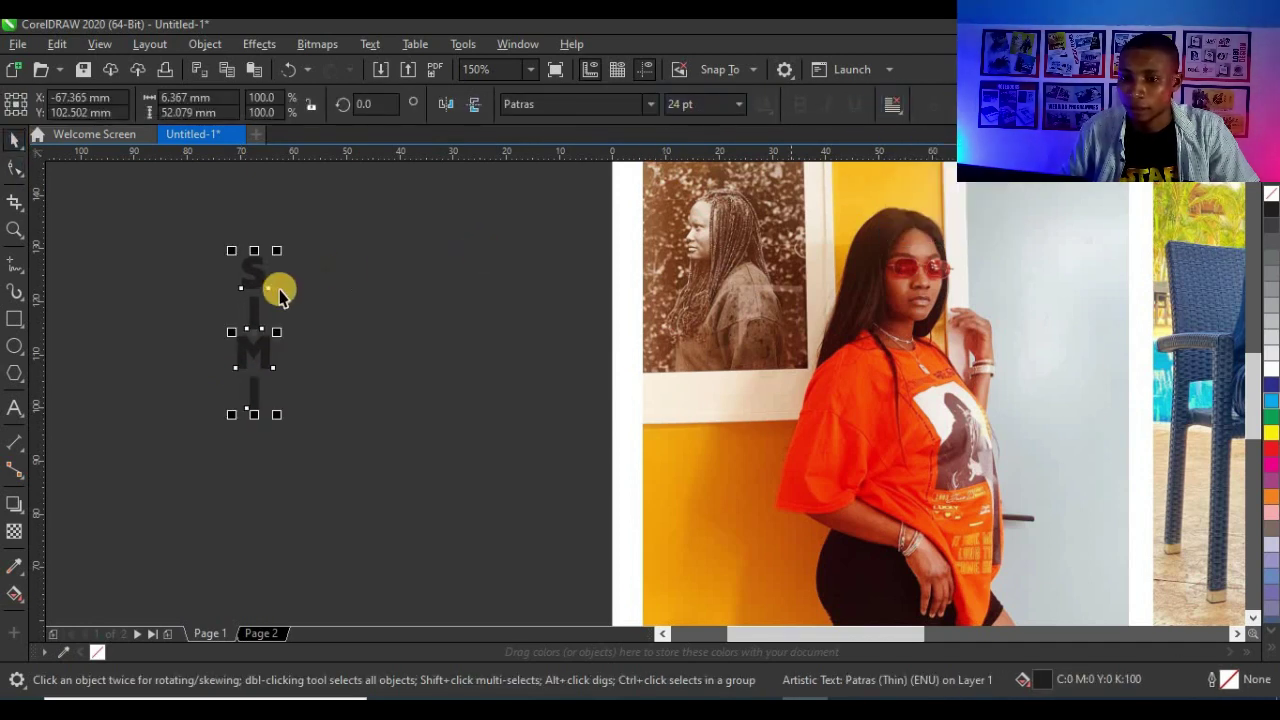
pyautogui.scroll(2, 268, 286)
pyautogui.click(24, 178)
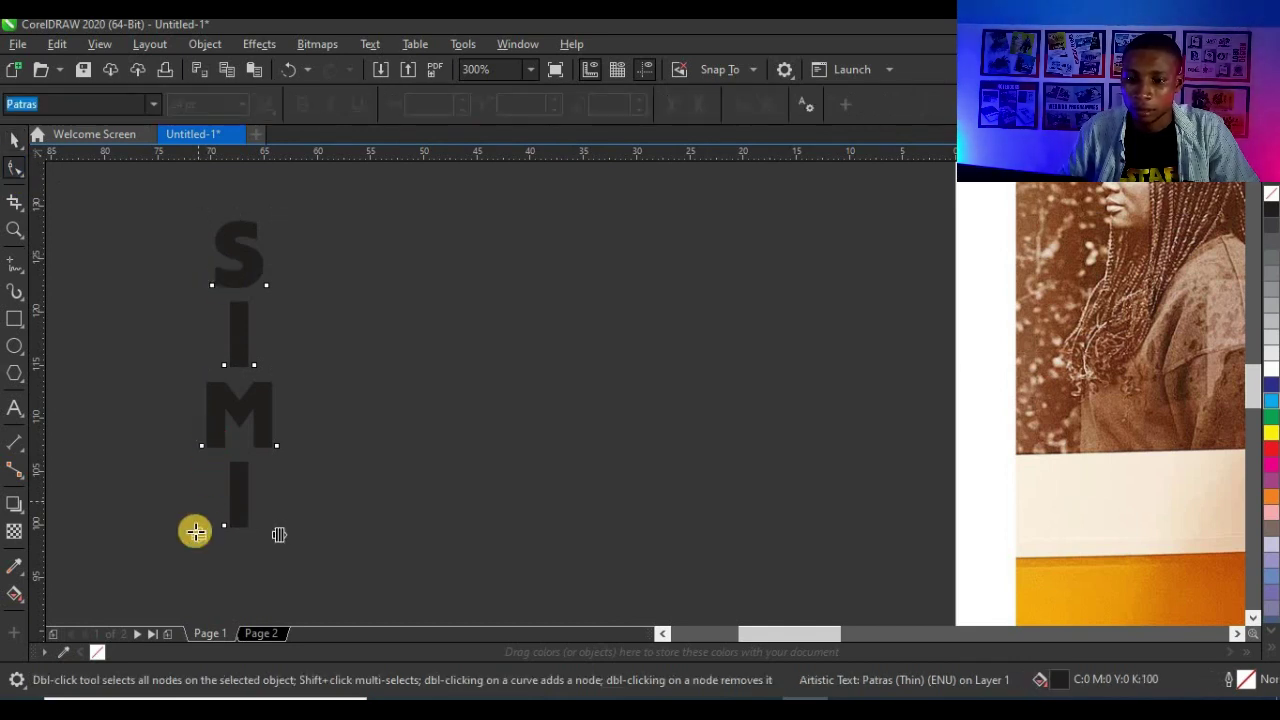
pyautogui.moveTo(203, 500)
pyautogui.mouseDown()
pyautogui.moveTo(203, 460)
pyautogui.moveTo(196, 492)
pyautogui.mouseUp()
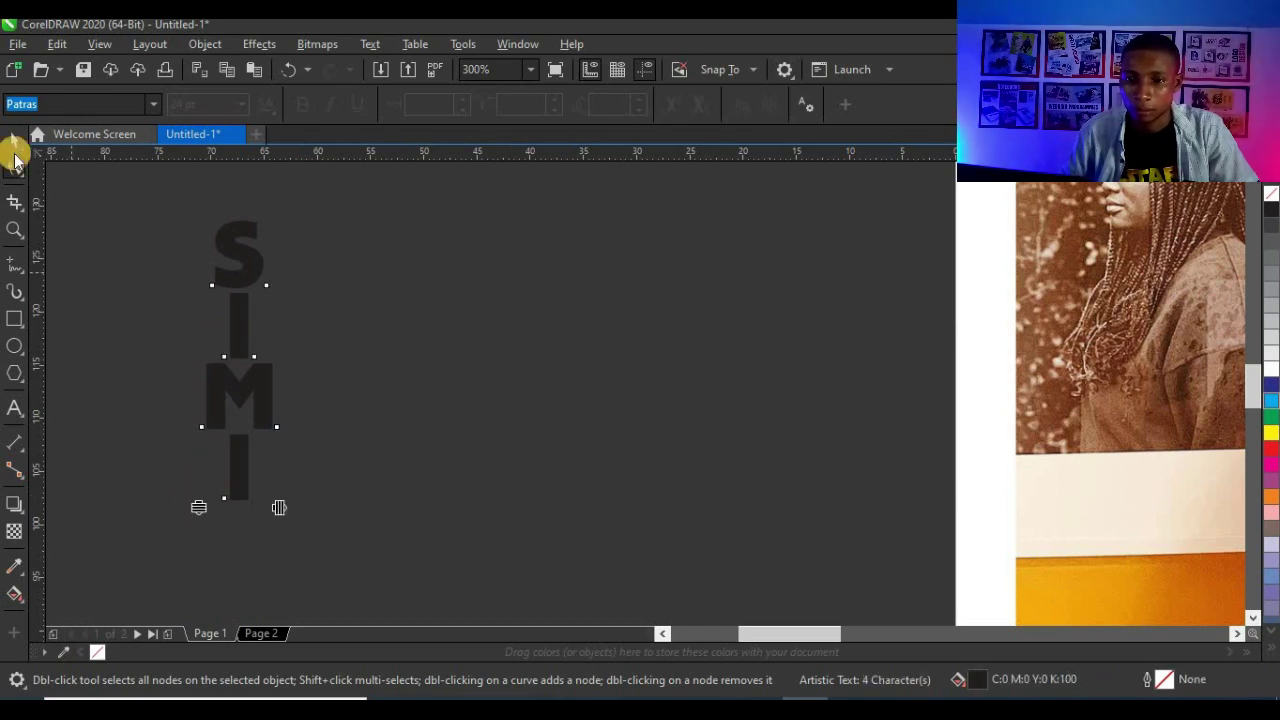
pyautogui.click(14, 140)
# - Move the stacked SIMI text onto the photo of the woman in orange and enlarge it to about 88 pt
pyautogui.scroll(-4, 134, 340)
pyautogui.moveTo(163, 372); pyautogui.dragTo(429, 494)
pyautogui.scroll(2, 416, 410)
pyautogui.scroll(-1, 416, 410)
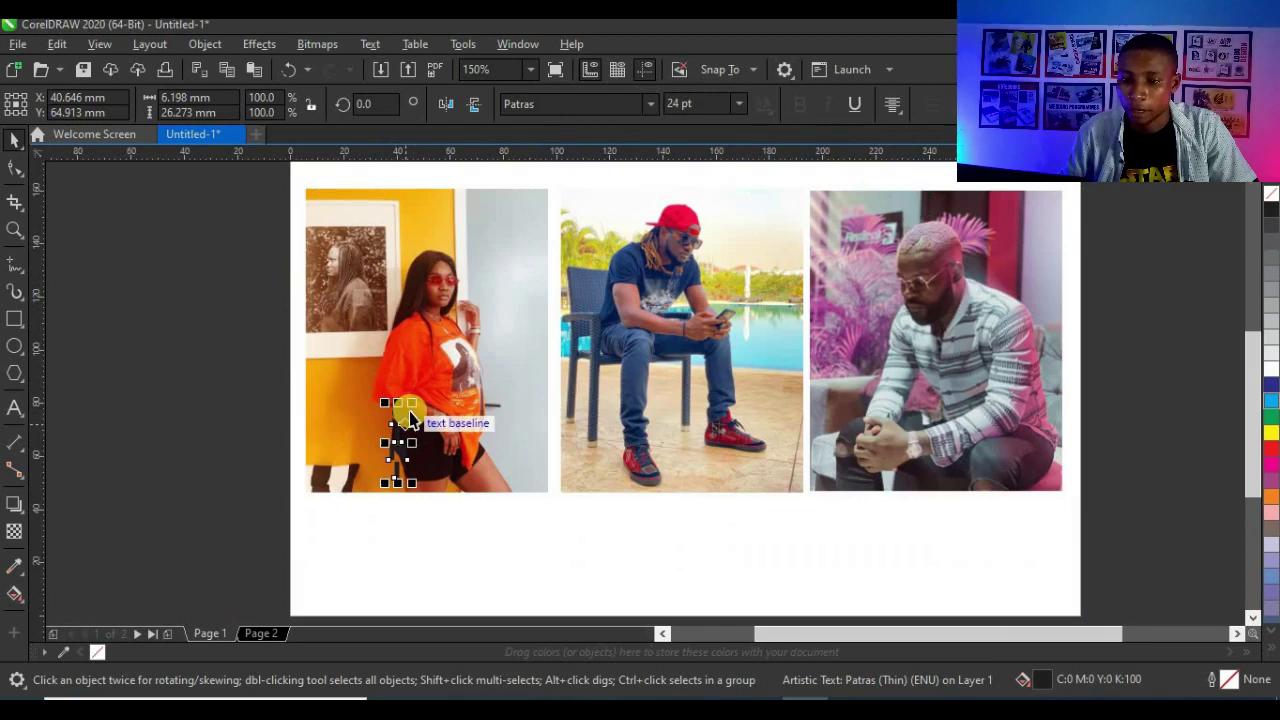
pyautogui.moveTo(413, 402); pyautogui.dragTo(503, 244)
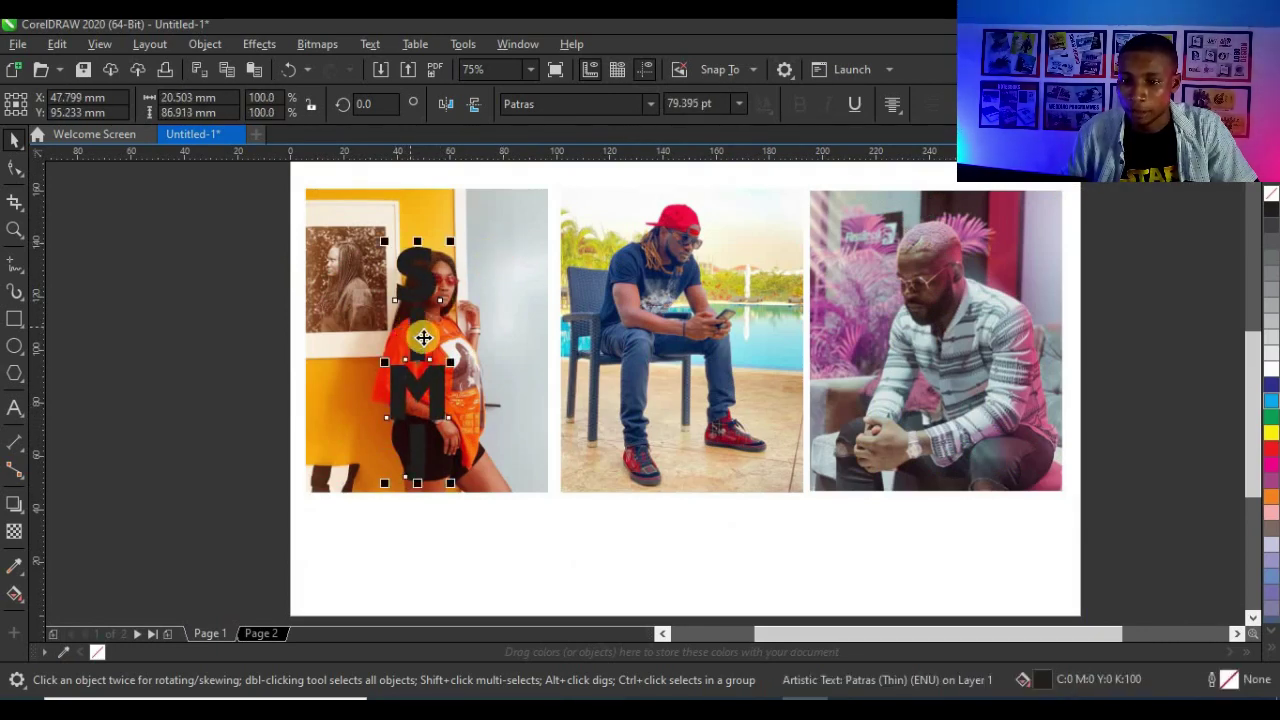
pyautogui.moveTo(420, 334); pyautogui.dragTo(405, 325)
pyautogui.click(441, 300)
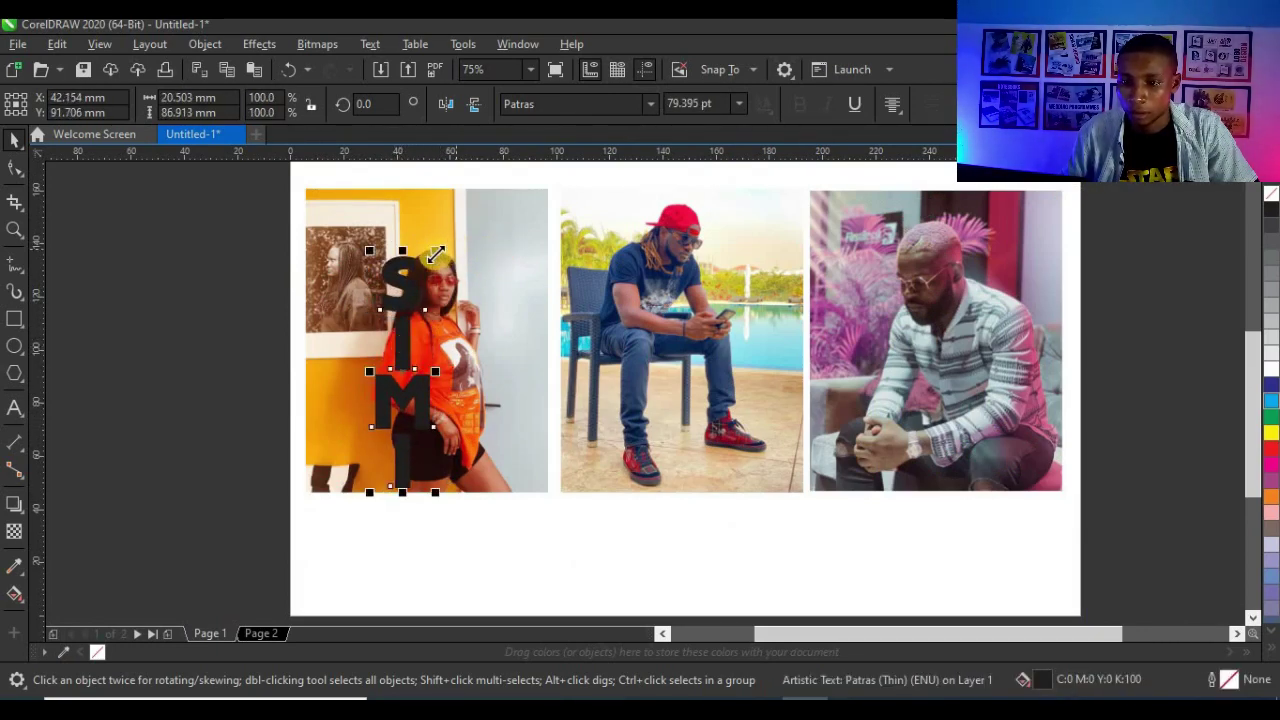
pyautogui.moveTo(474, 216); pyautogui.dragTo(471, 231)
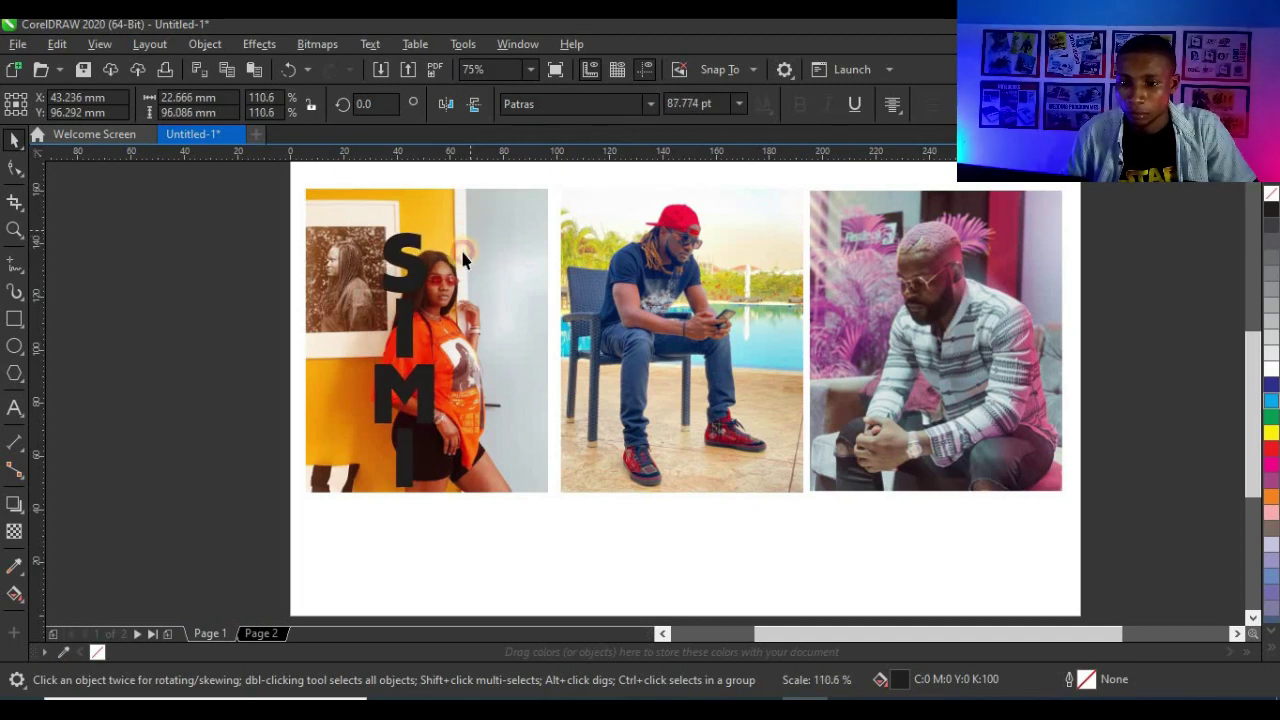
# - Align the bottom of the SIMI text with the bottom edge of the woman's photo
pyautogui.scroll(1, 406, 463)
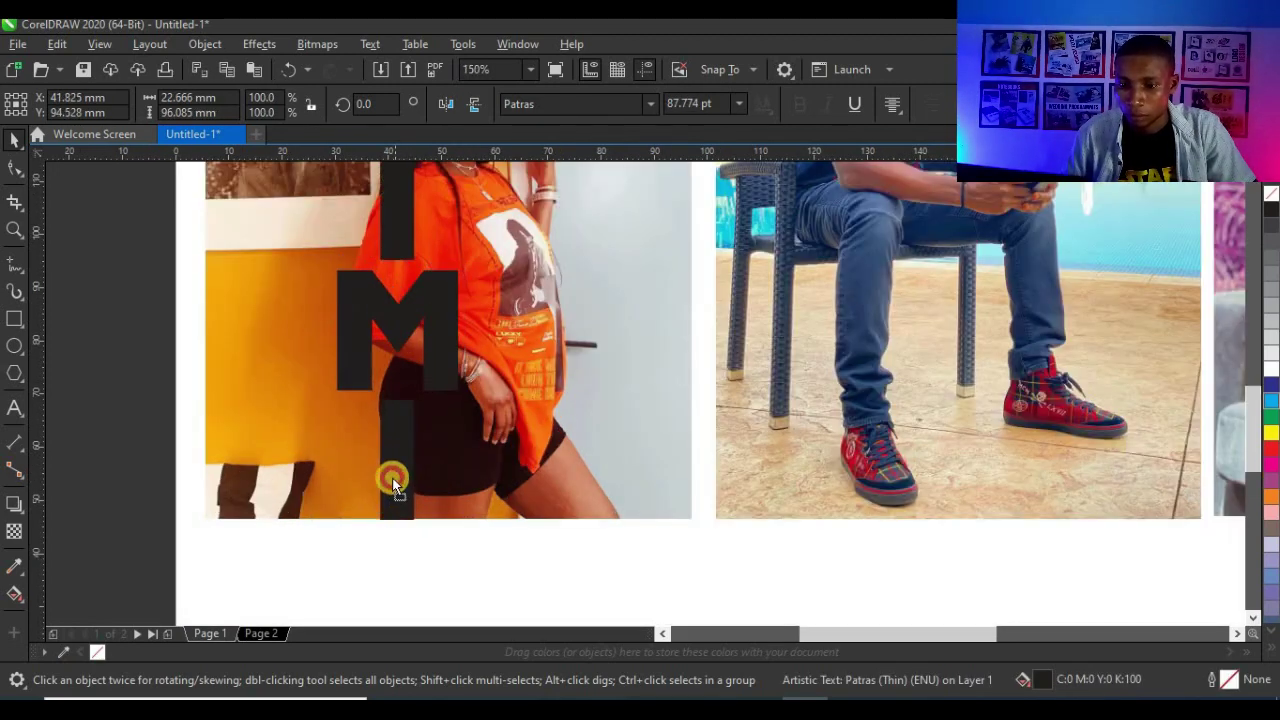
pyautogui.scroll(-1, 395, 480)
pyautogui.scroll(1, 405, 481)
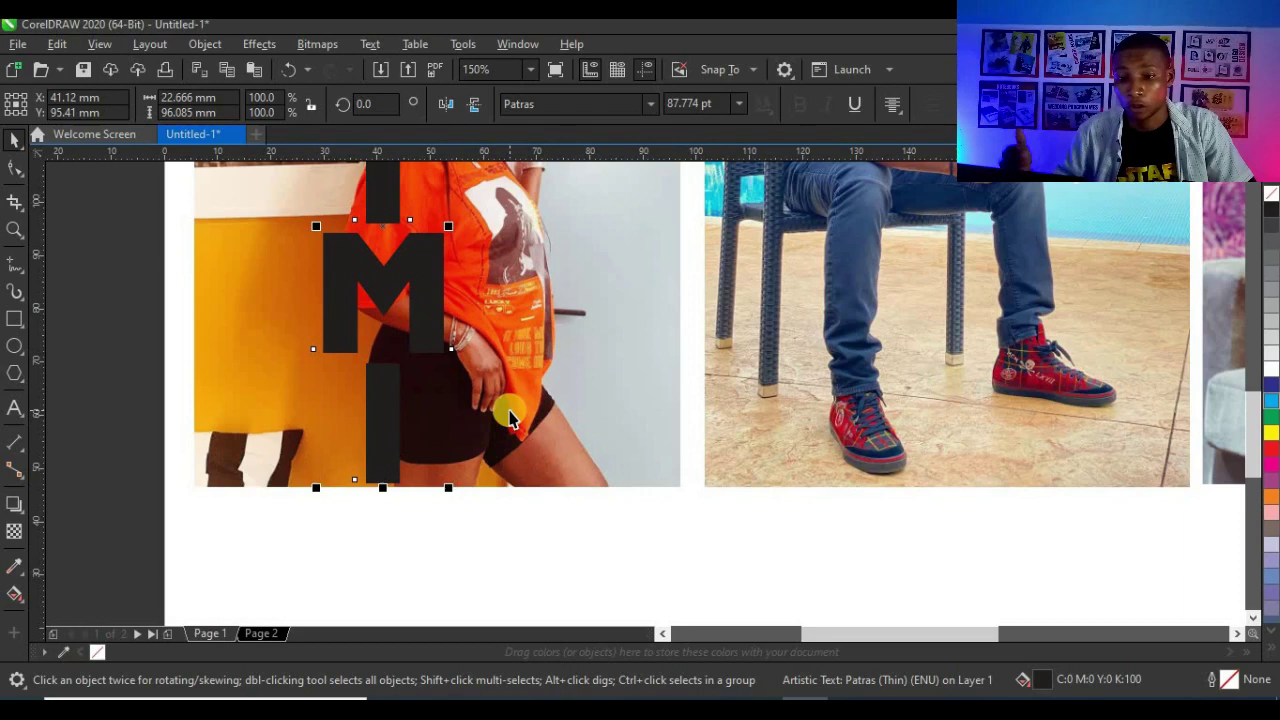
pyautogui.keyDown('shift'); pyautogui.click(557, 381); pyautogui.keyUp('shift')
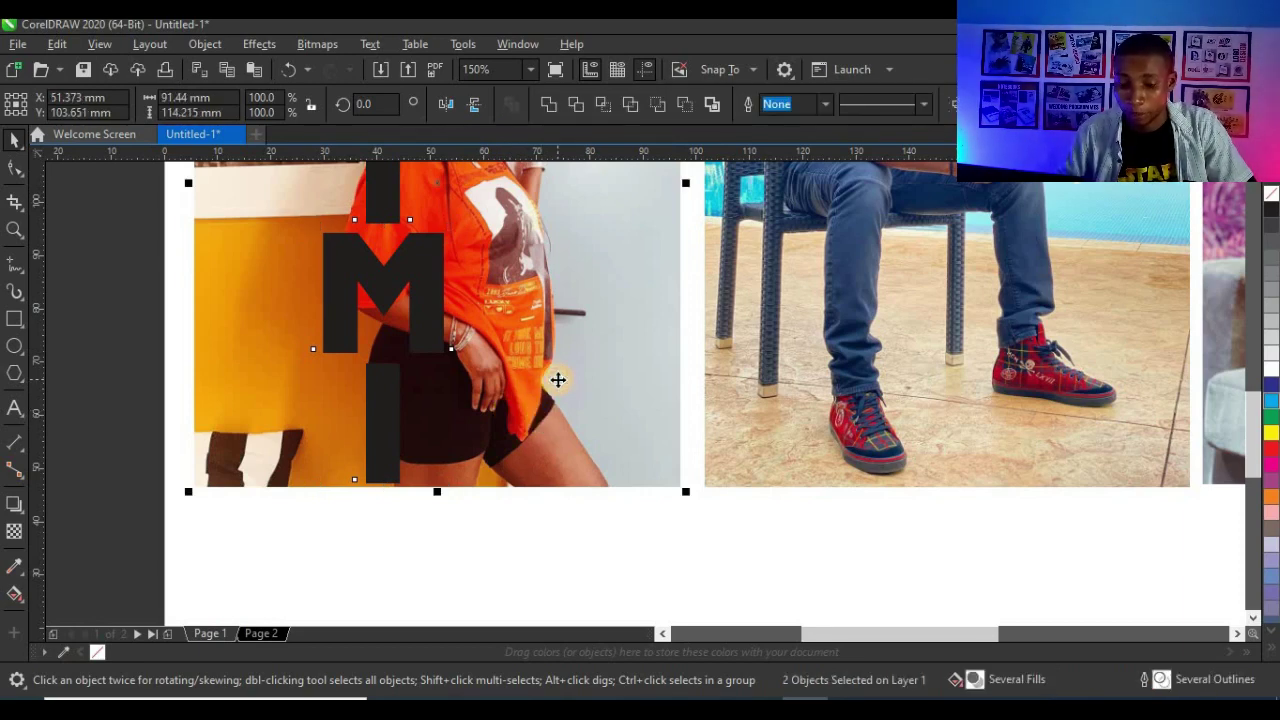
pyautogui.scroll(2, 397, 506)
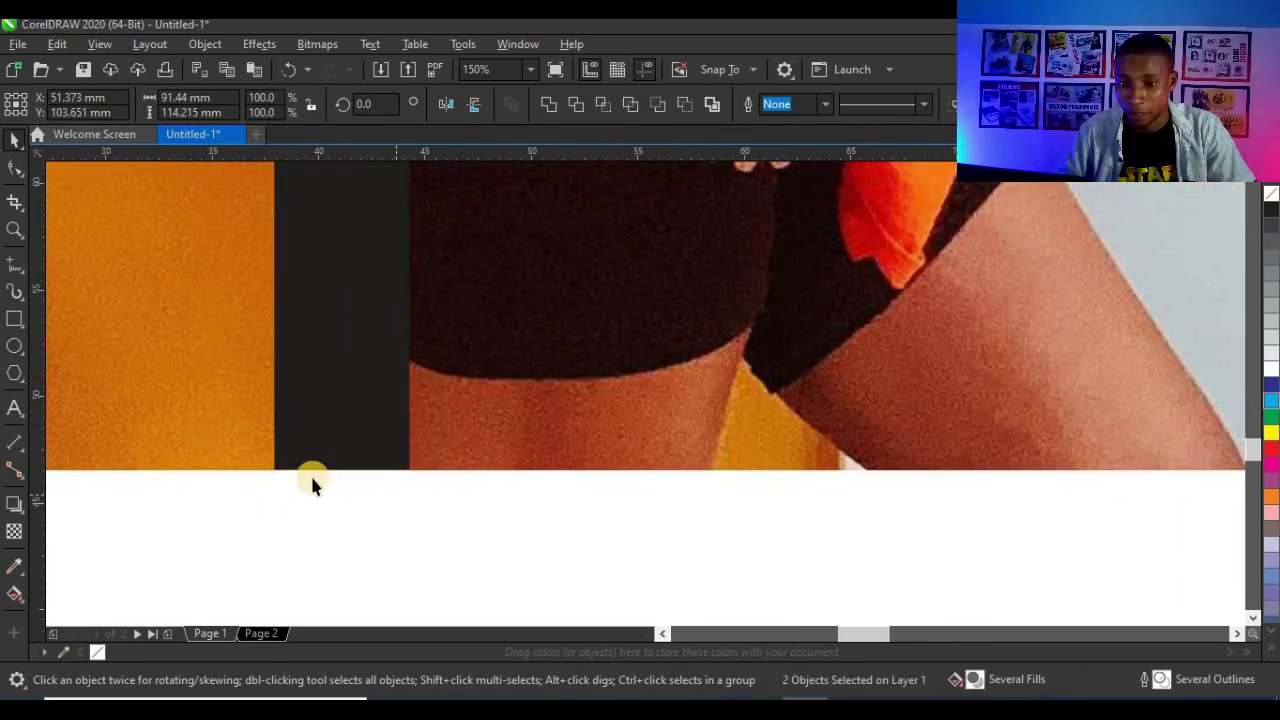
pyautogui.scroll(-3, 461, 507)
pyautogui.click(281, 467)
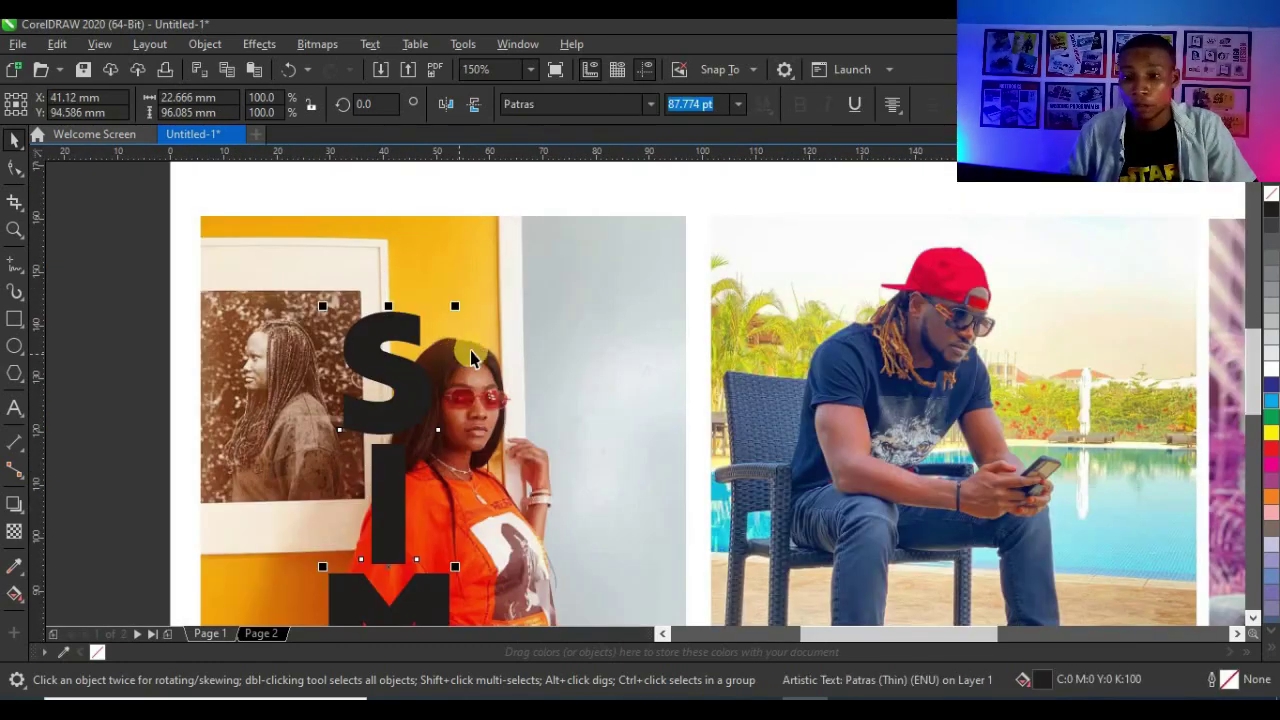
# - Remove the SIMI text's fill and give it a white outline
pyautogui.scroll(-1, 473, 371)
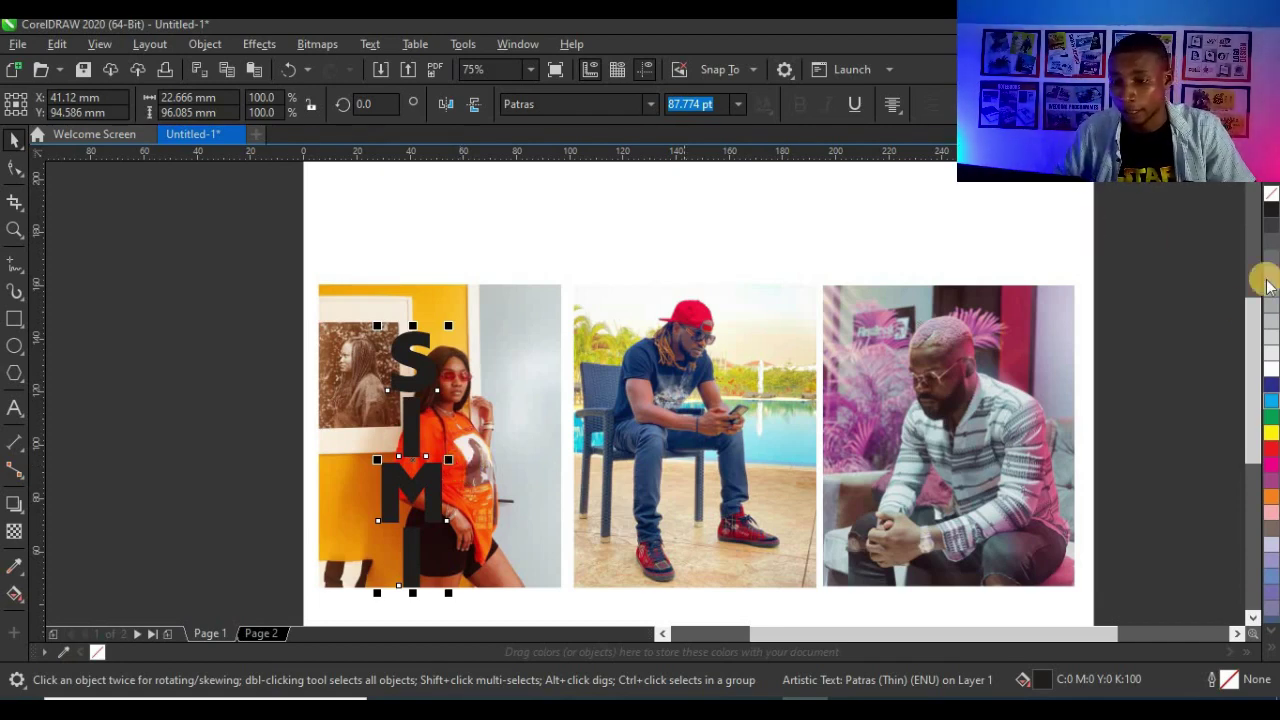
pyautogui.click(1270, 198)
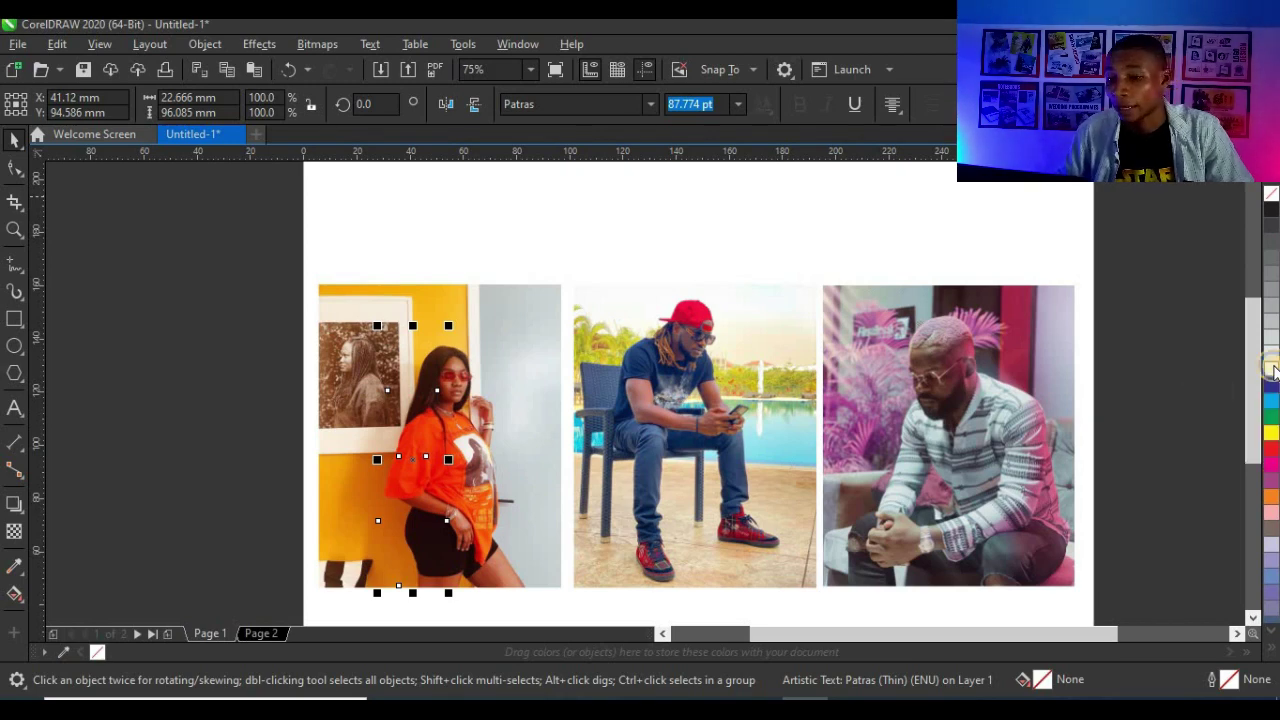
pyautogui.rightClick(1272, 370)
pyautogui.scroll(2, 441, 387)
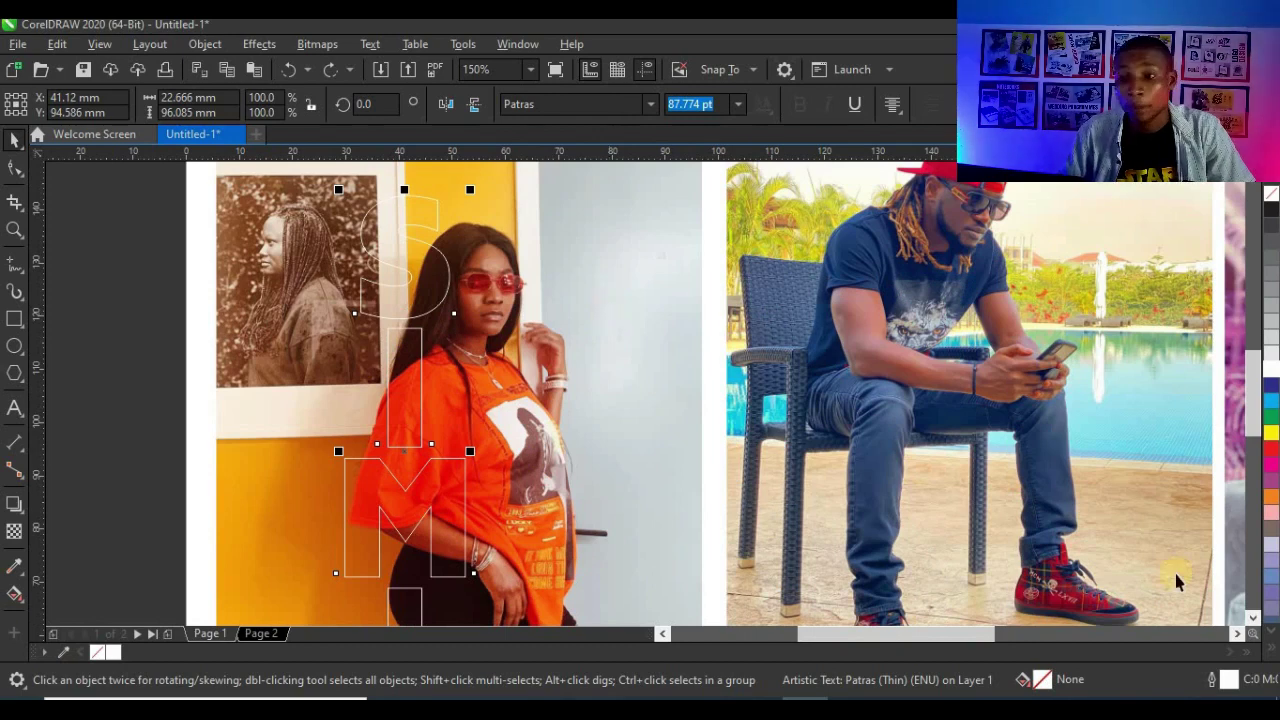
# - Set the SIMI text's outline width to 8 pt with the outline position centred, and deselect the text
pyautogui.doubleClick(1227, 679)
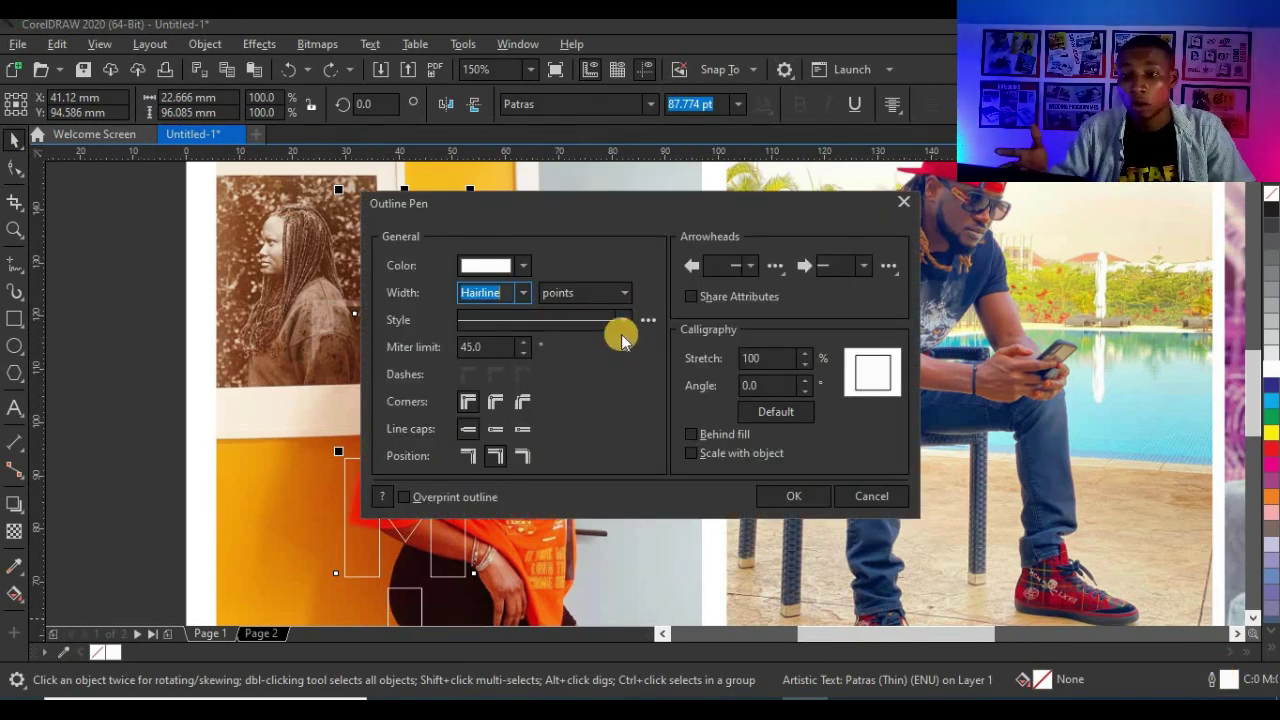
pyautogui.click(524, 293)
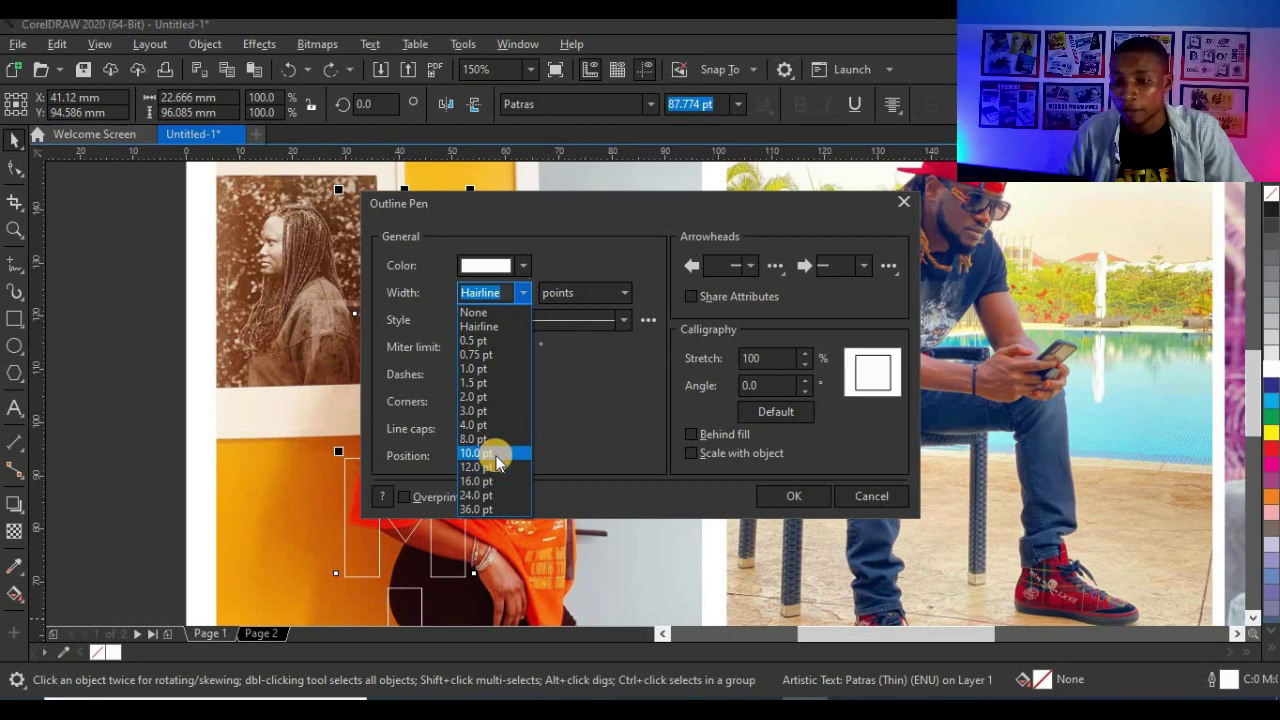
pyautogui.click(499, 451)
pyautogui.moveTo(478, 202); pyautogui.dragTo(662, 194)
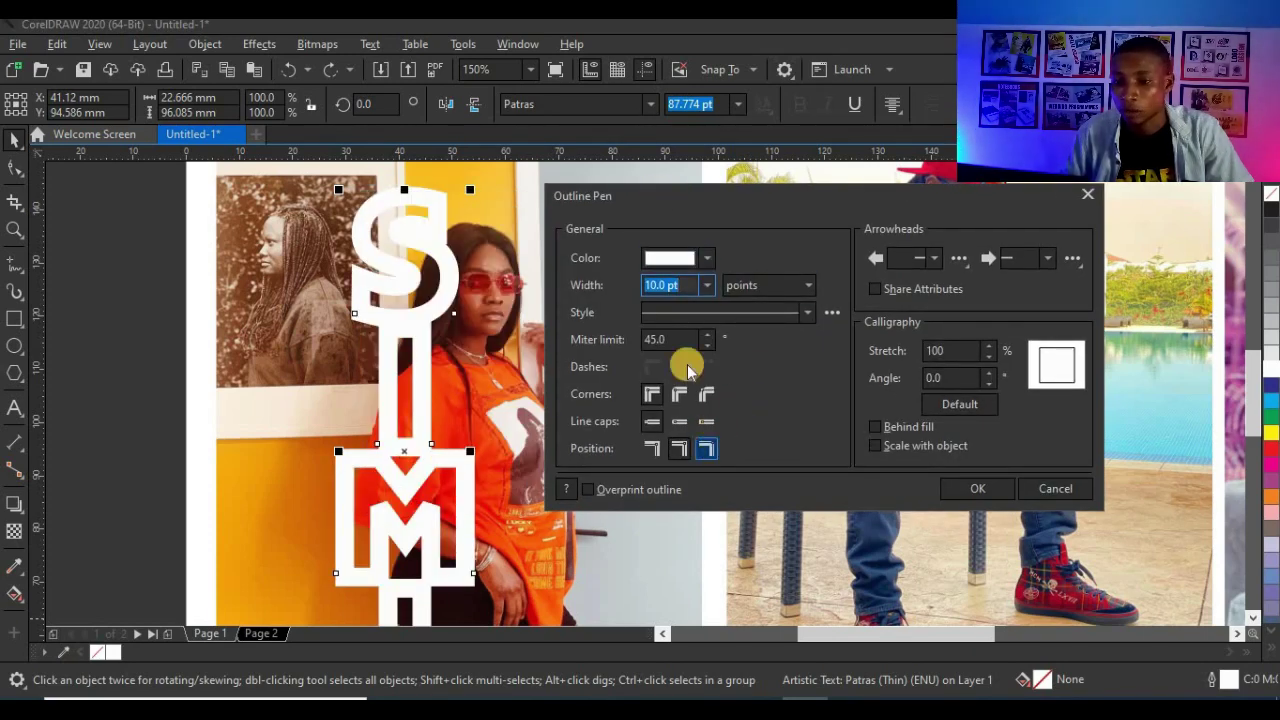
pyautogui.click(707, 285)
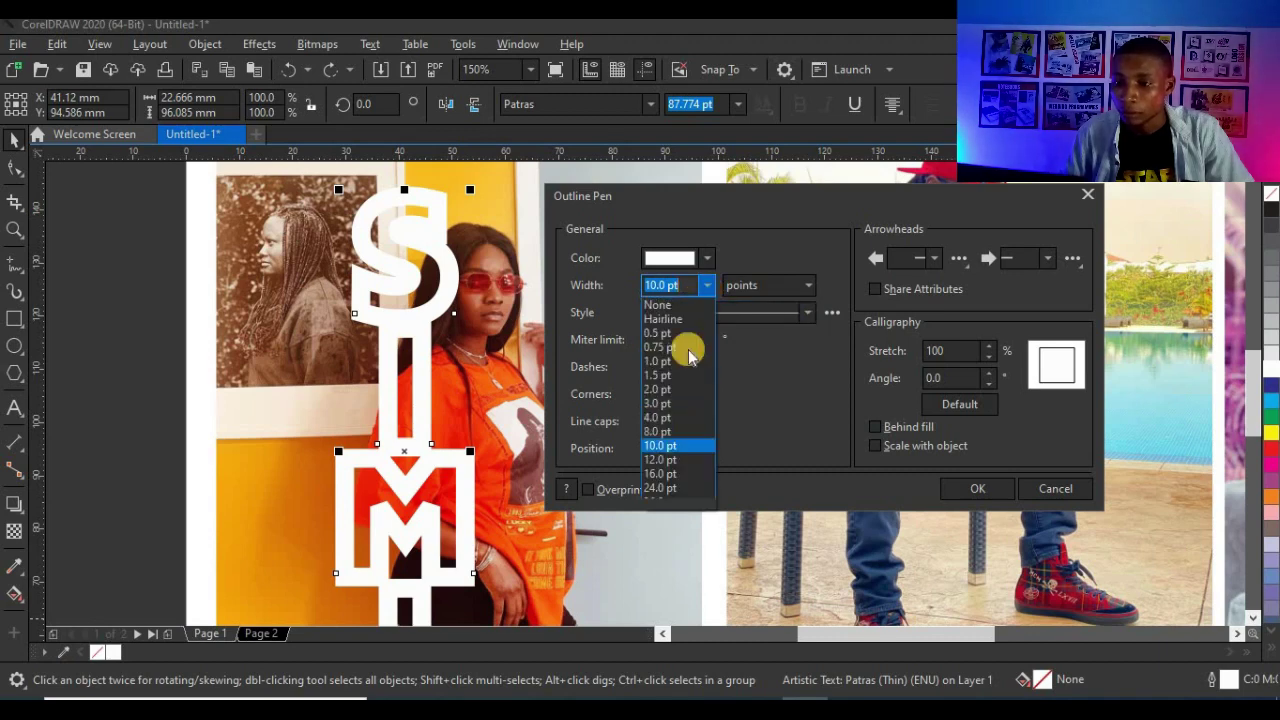
pyautogui.click(673, 428)
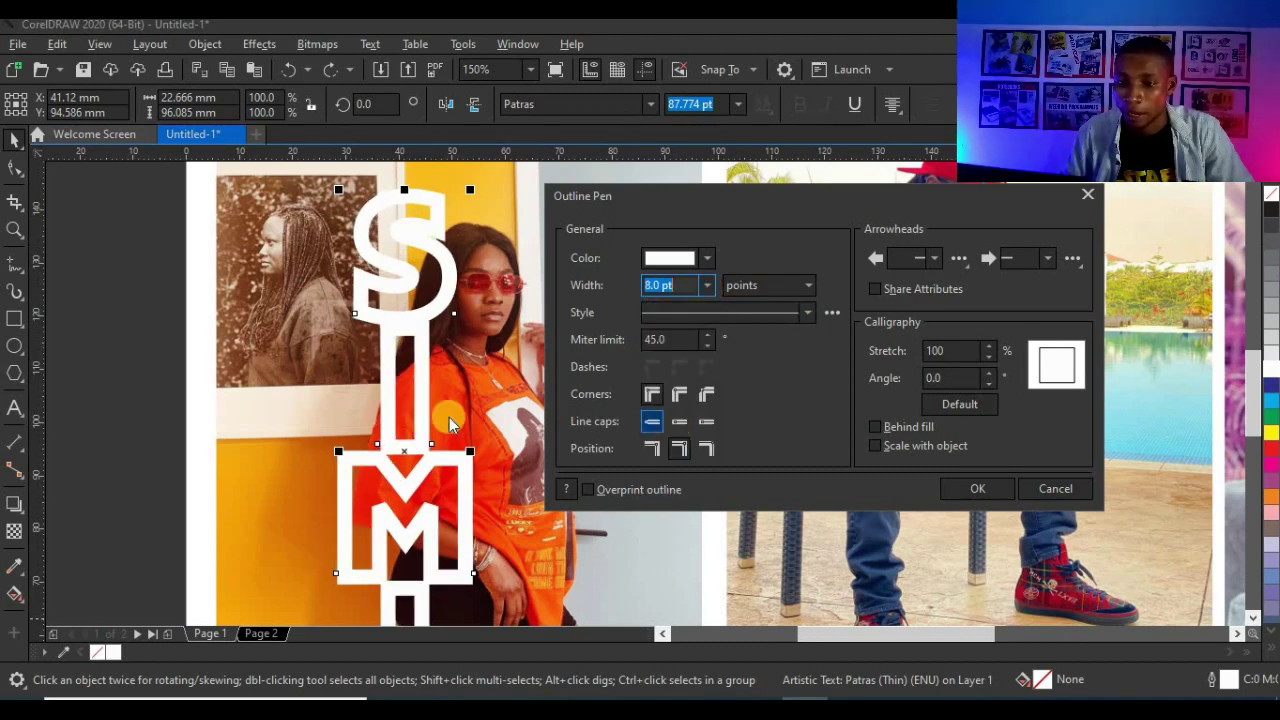
pyautogui.click(686, 447)
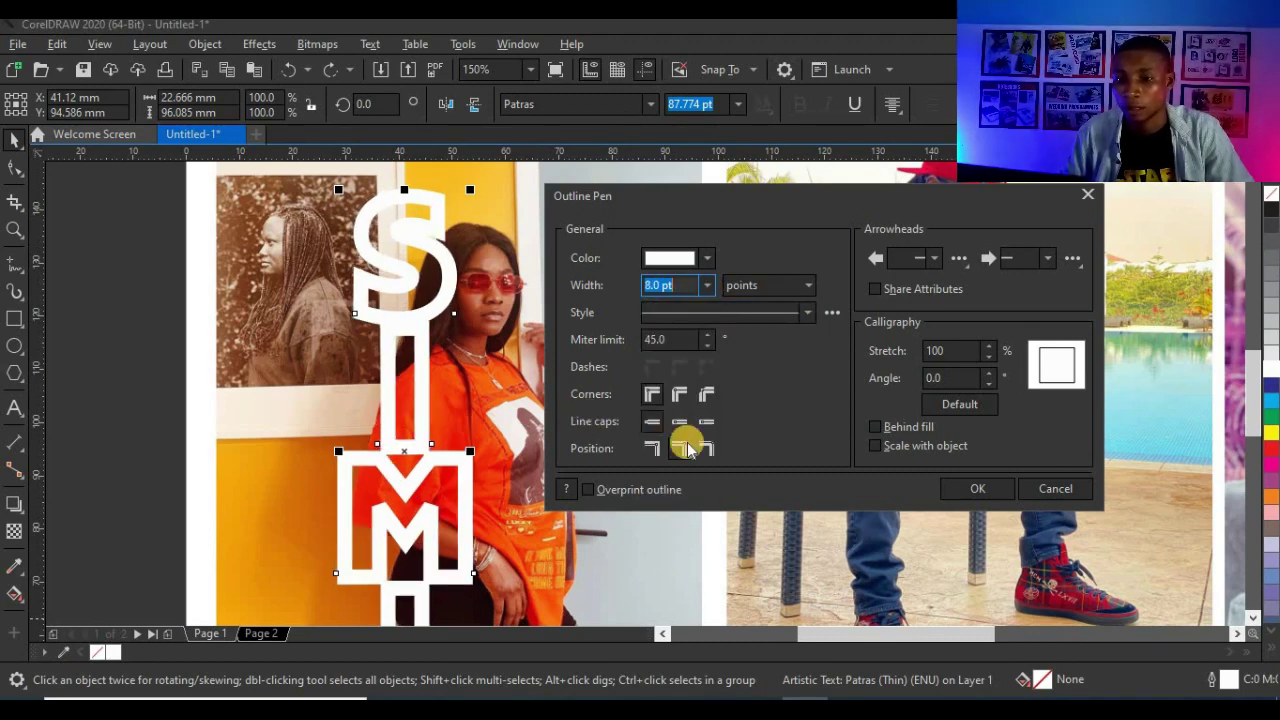
pyautogui.click(888, 430)
pyautogui.click(965, 490)
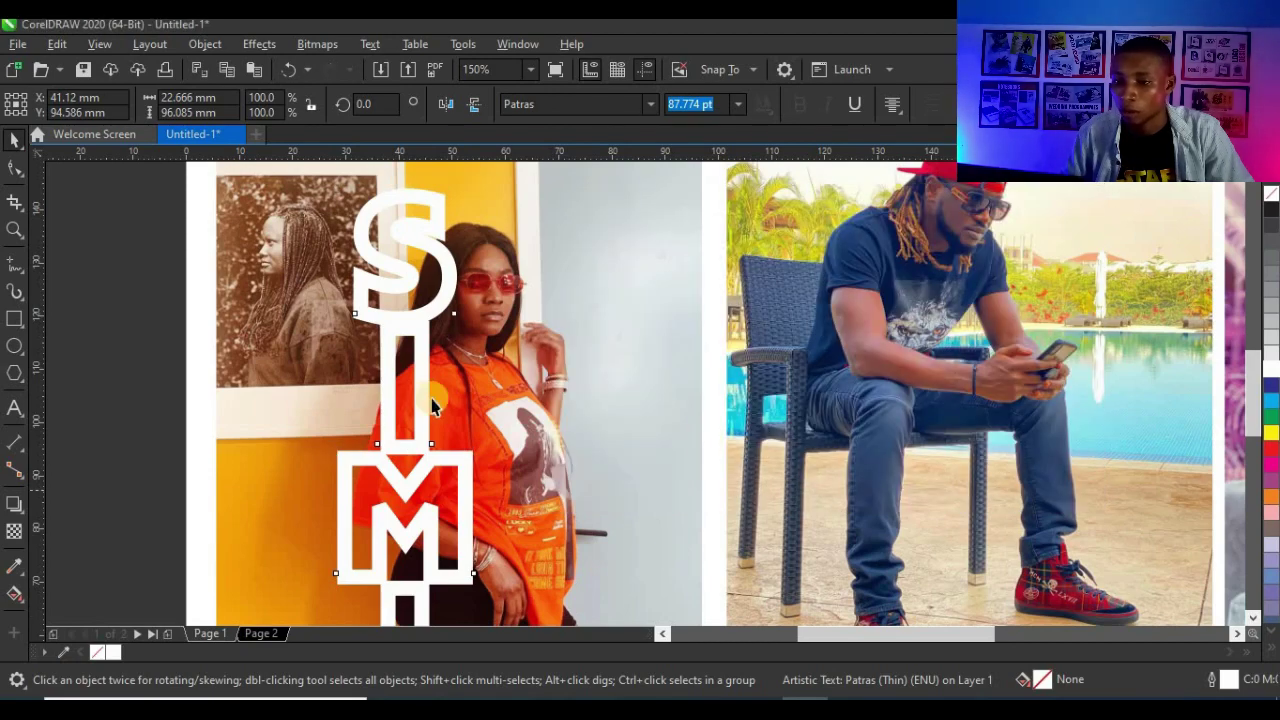
pyautogui.scroll(-3, 415, 450)
pyautogui.scroll(2, 425, 532)
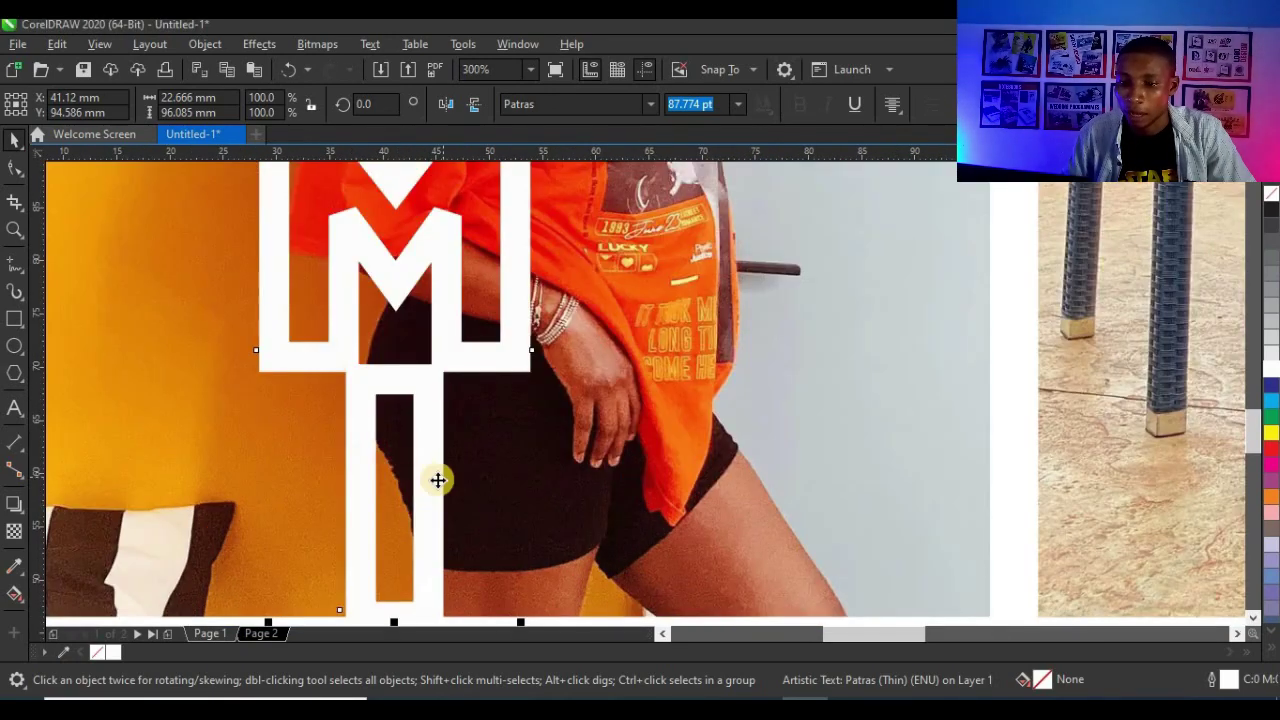
pyautogui.scroll(-2, 437, 480)
pyautogui.click(243, 440)
# - With the Pen tool, start a path at the foot of the lowest letter I and trace up its left stroke
pyautogui.scroll(2, 424, 305)
pyautogui.scroll(-2, 335, 315)
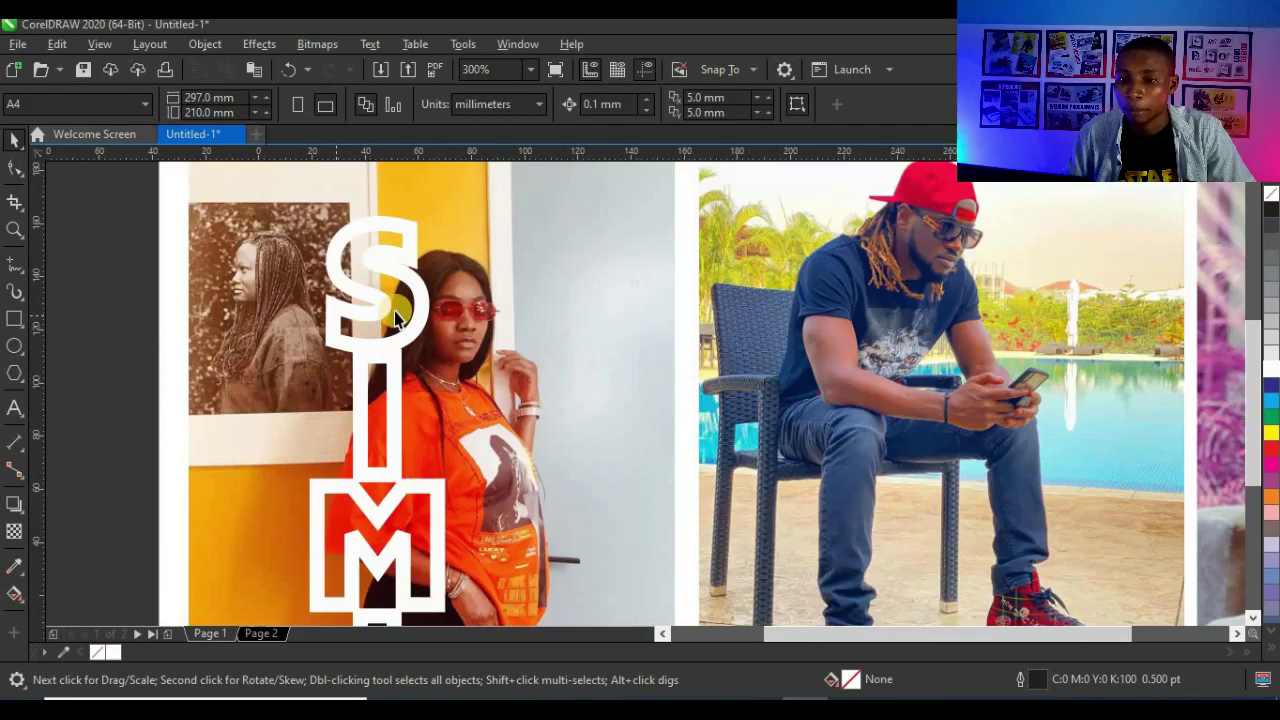
pyautogui.scroll(1, 396, 309)
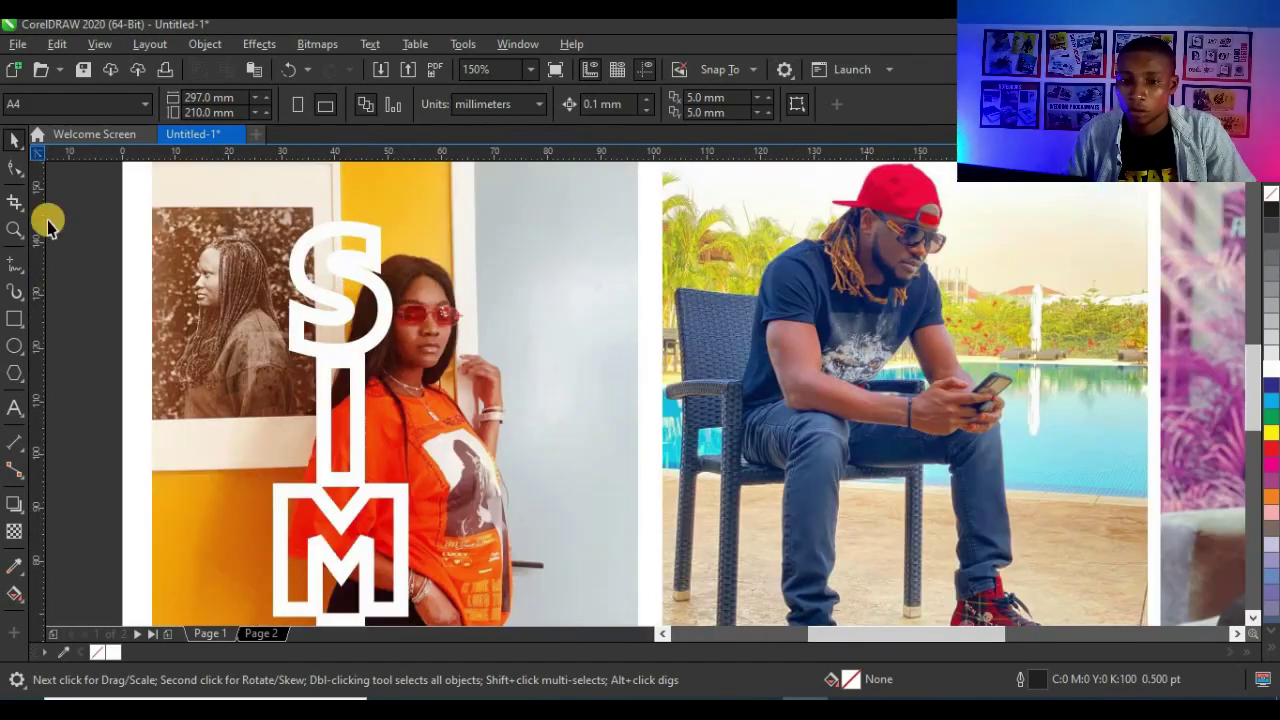
pyautogui.click(22, 270)
pyautogui.click(69, 326)
pyautogui.scroll(-1, 345, 560)
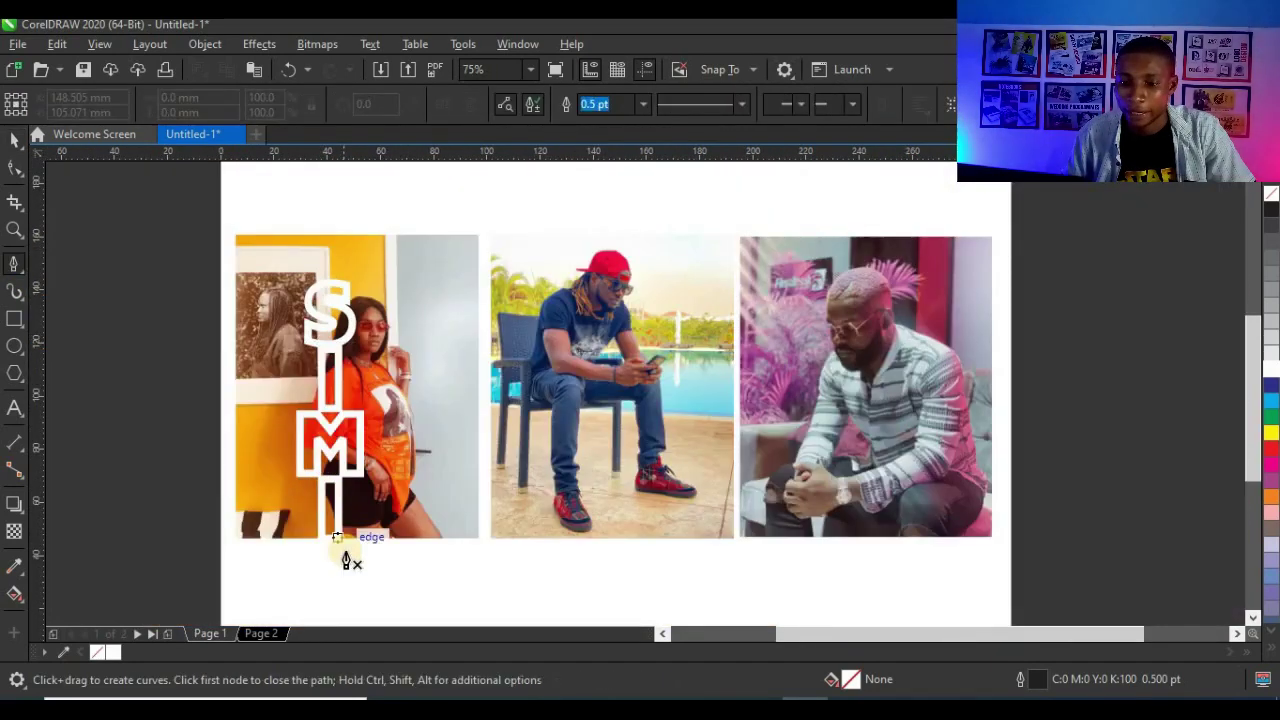
pyautogui.scroll(2, 345, 560)
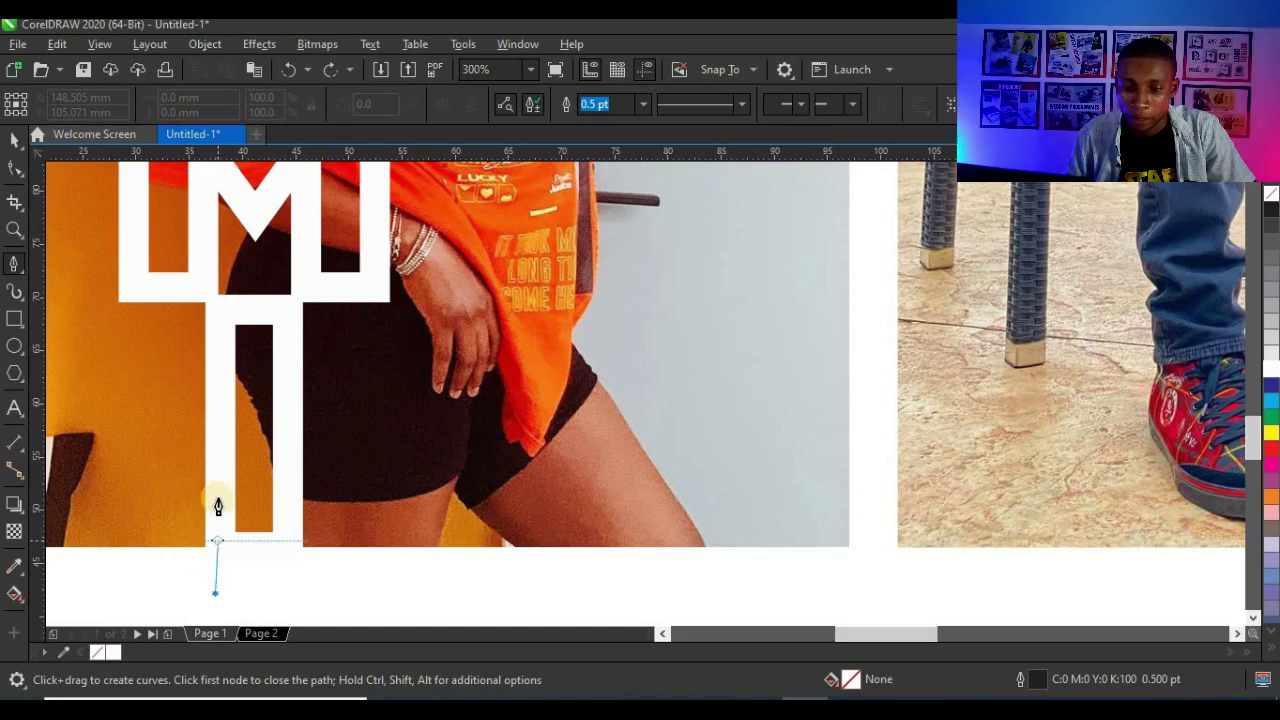
pyautogui.click(216, 485)
pyautogui.click(216, 372)
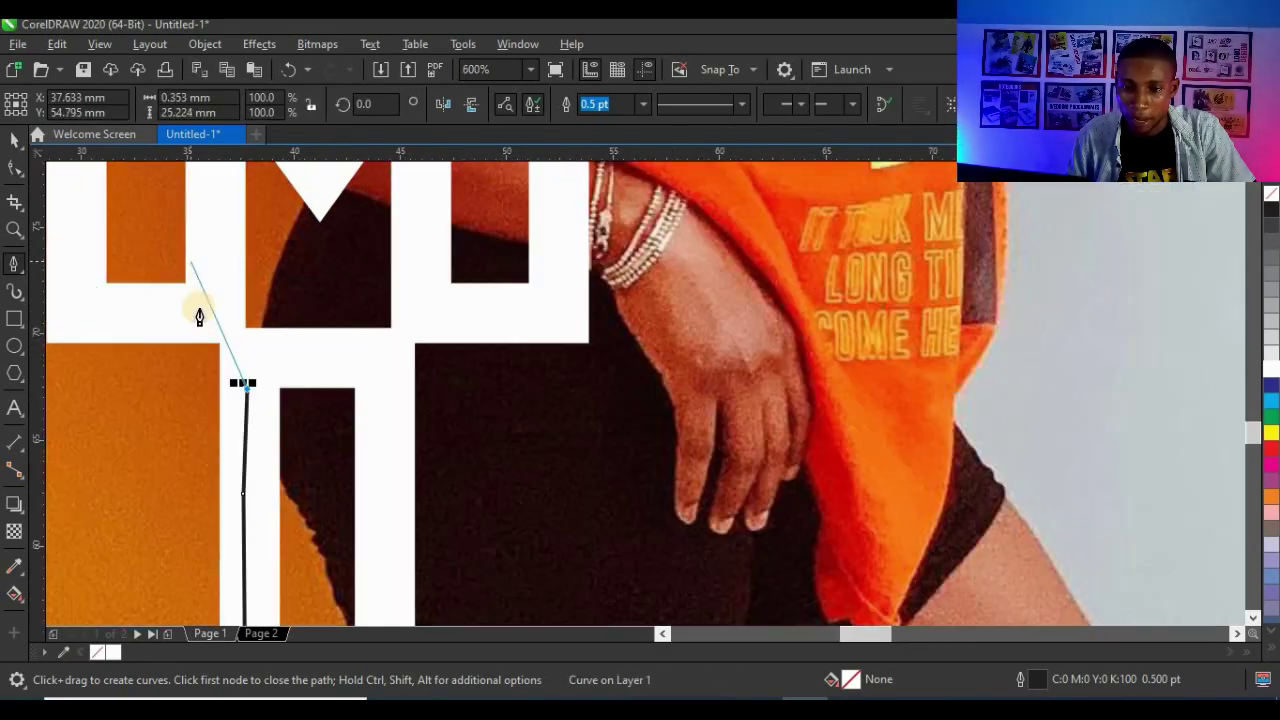
# - Continue the path along the lower-left edge of the M and up its left leg to the top stroke
pyautogui.scroll(-1, 146, 360)
pyautogui.scroll(2, 106, 346)
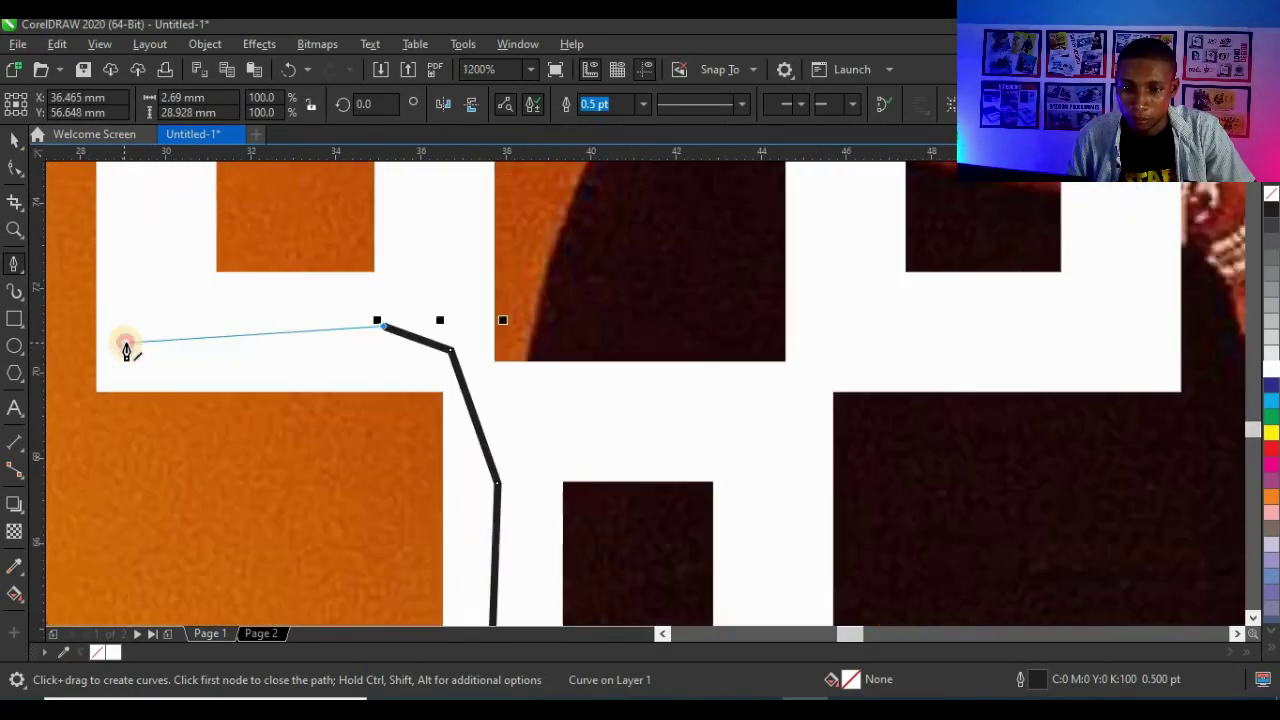
pyautogui.click(126, 345)
pyautogui.scroll(-2, 126, 347)
pyautogui.scroll(2, 130, 260)
pyautogui.click(145, 313)
pyautogui.scroll(-3, 140, 350)
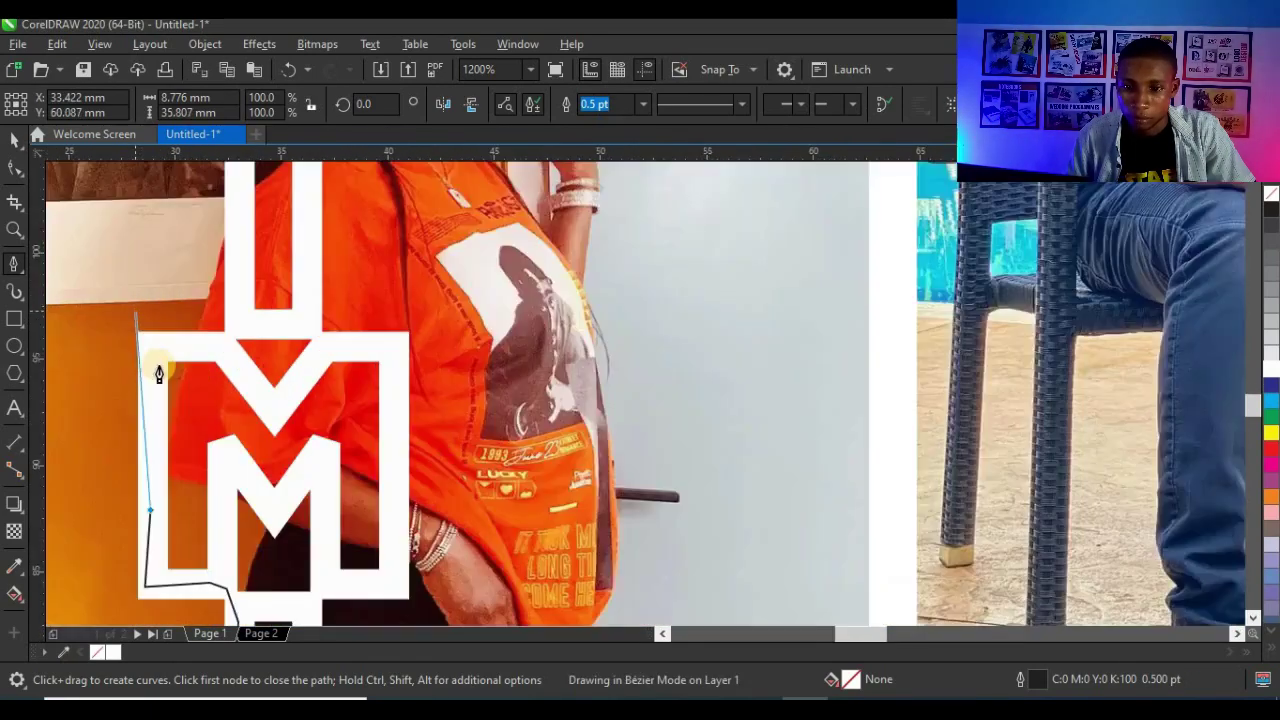
pyautogui.scroll(2, 200, 385)
pyautogui.click(286, 398)
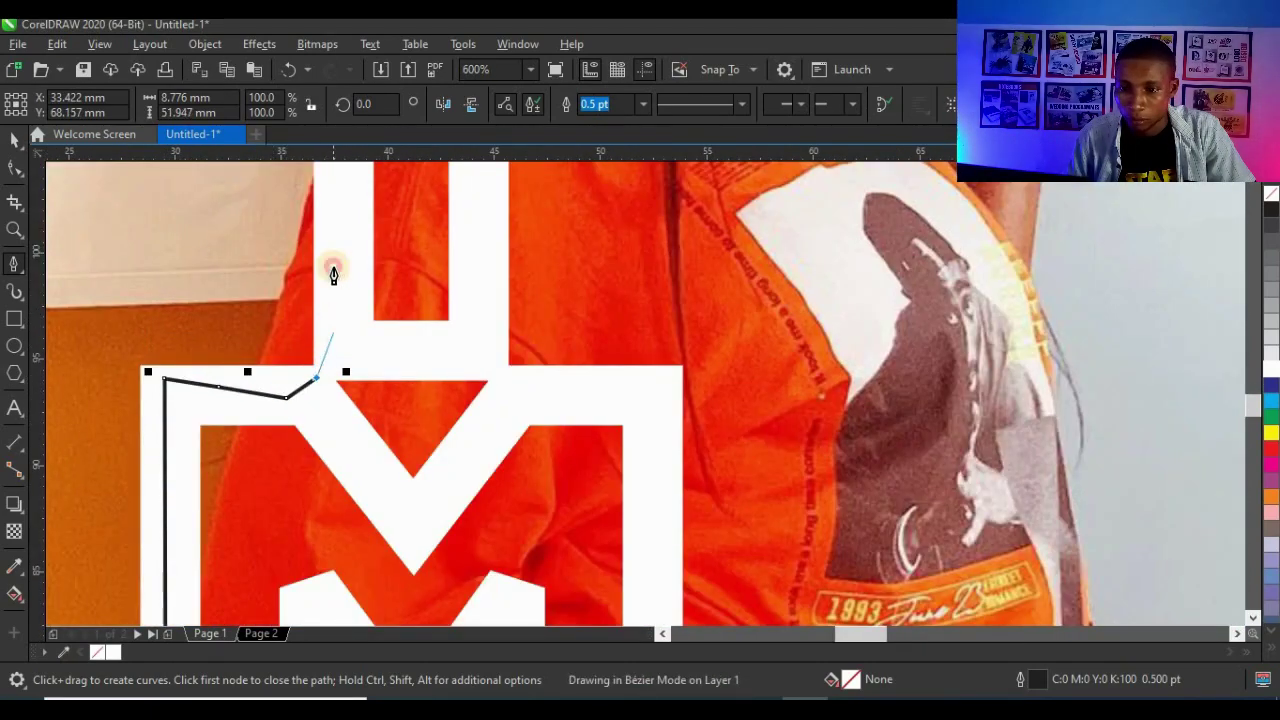
# - Extend the path from the M up the left stroke of the upper letter I to the base of the S
pyautogui.click(334, 331)
pyautogui.click(334, 258)
pyautogui.scroll(-1, 306, 473)
pyautogui.scroll(1, 329, 284)
pyautogui.click(324, 238)
pyautogui.scroll(-1, 296, 470)
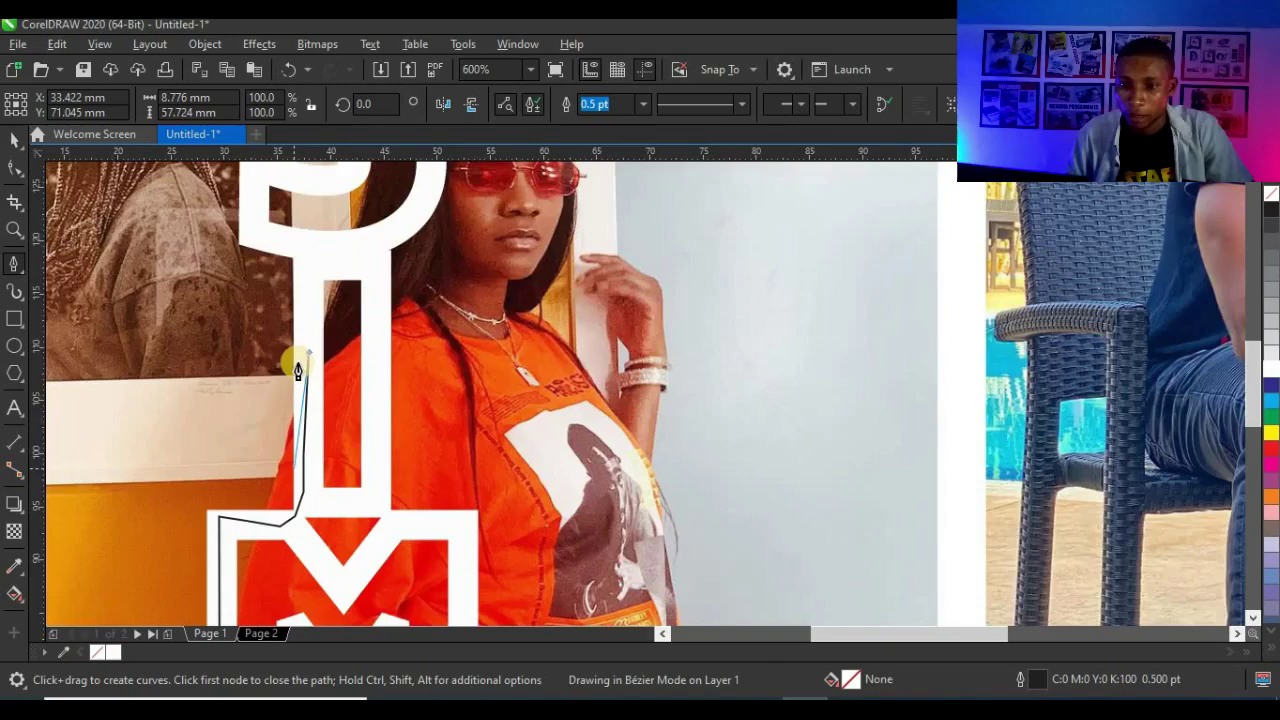
pyautogui.scroll(1, 298, 225)
pyautogui.click(307, 302)
pyautogui.scroll(-1, 310, 490)
pyautogui.scroll(1, 294, 350)
# - Trace the path around the lower-left end of the S and into its lower inner curve
pyautogui.click(298, 424)
pyautogui.click(228, 407)
pyautogui.click(226, 301)
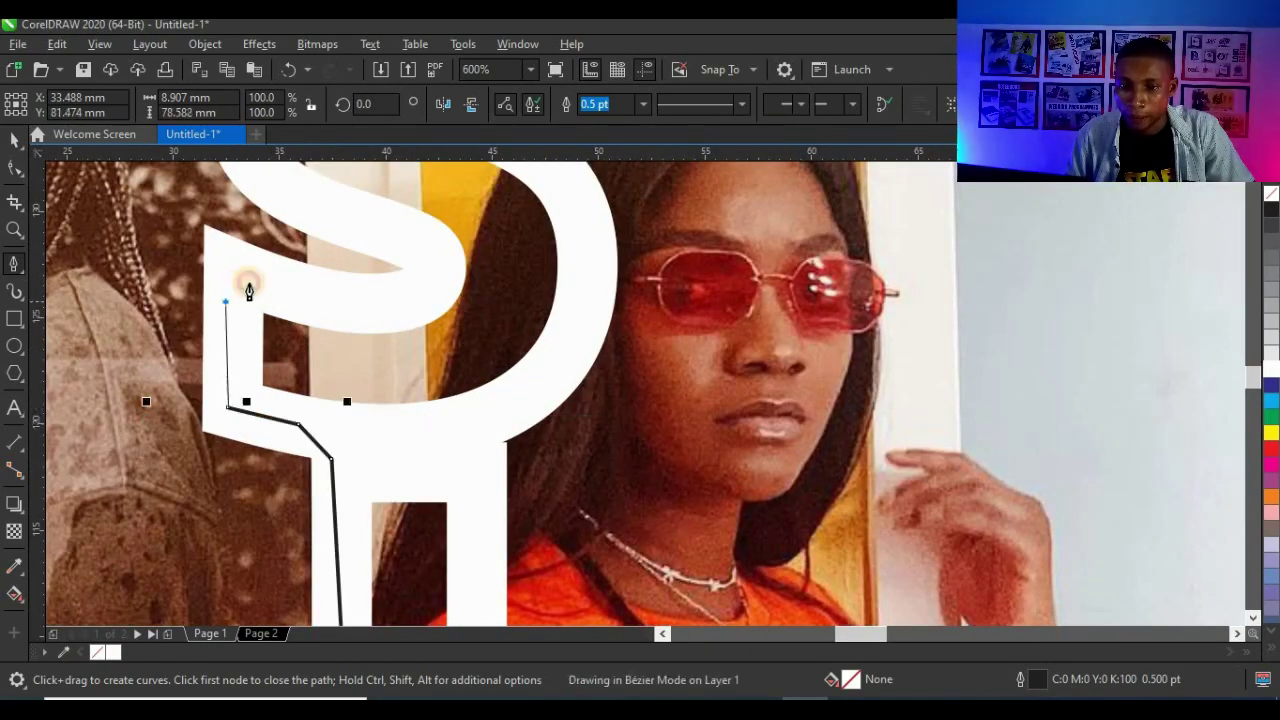
pyautogui.click(276, 279)
pyautogui.click(360, 311)
pyautogui.scroll(-2, 372, 326)
pyautogui.scroll(1, 398, 303)
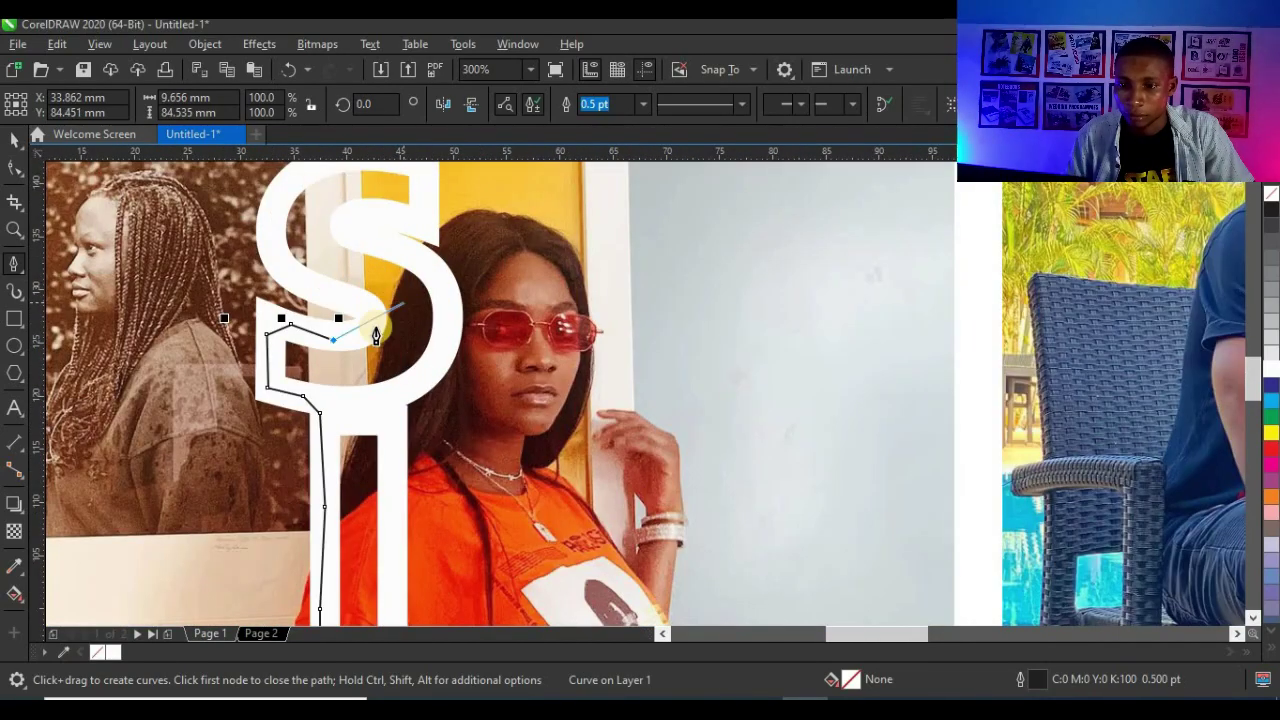
pyautogui.click(368, 313)
# - Continue the path back along the middle stroke of the S and around its upper curve to the top-right end
pyautogui.scroll(-1, 356, 305)
pyautogui.scroll(2, 362, 293)
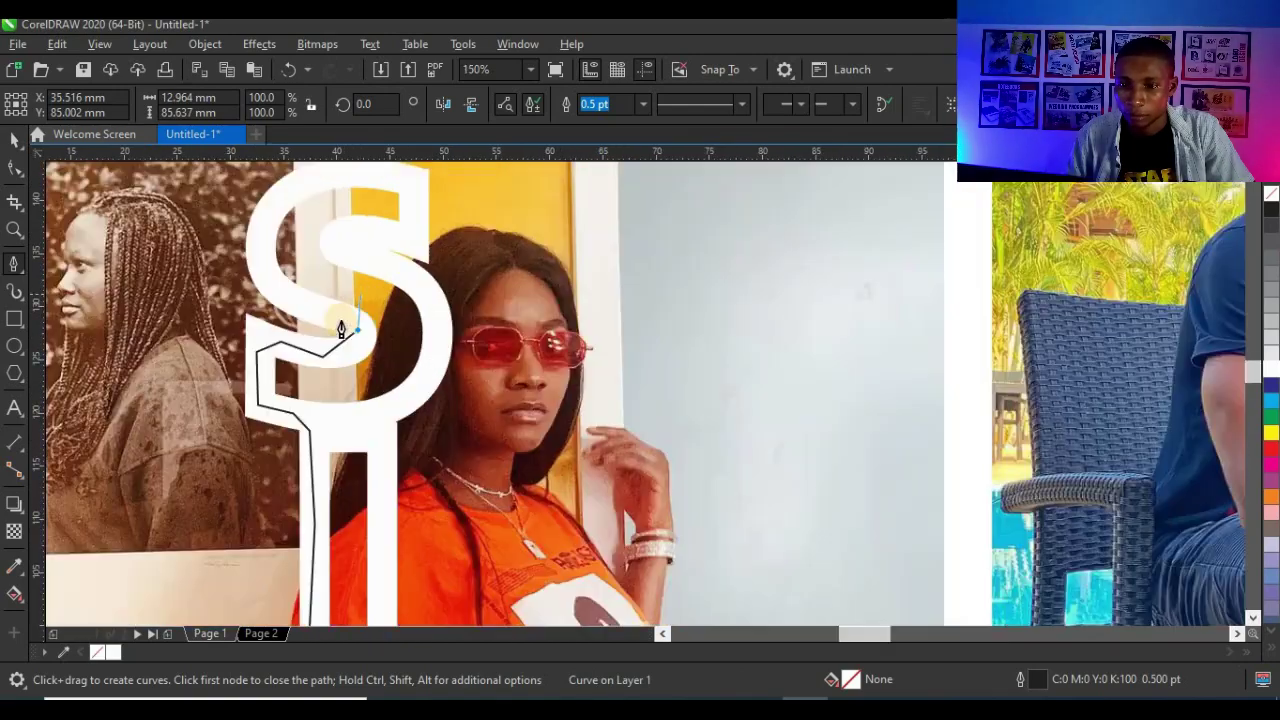
pyautogui.click(335, 339)
pyautogui.click(229, 317)
pyautogui.scroll(-1, 198, 292)
pyautogui.scroll(1, 158, 168)
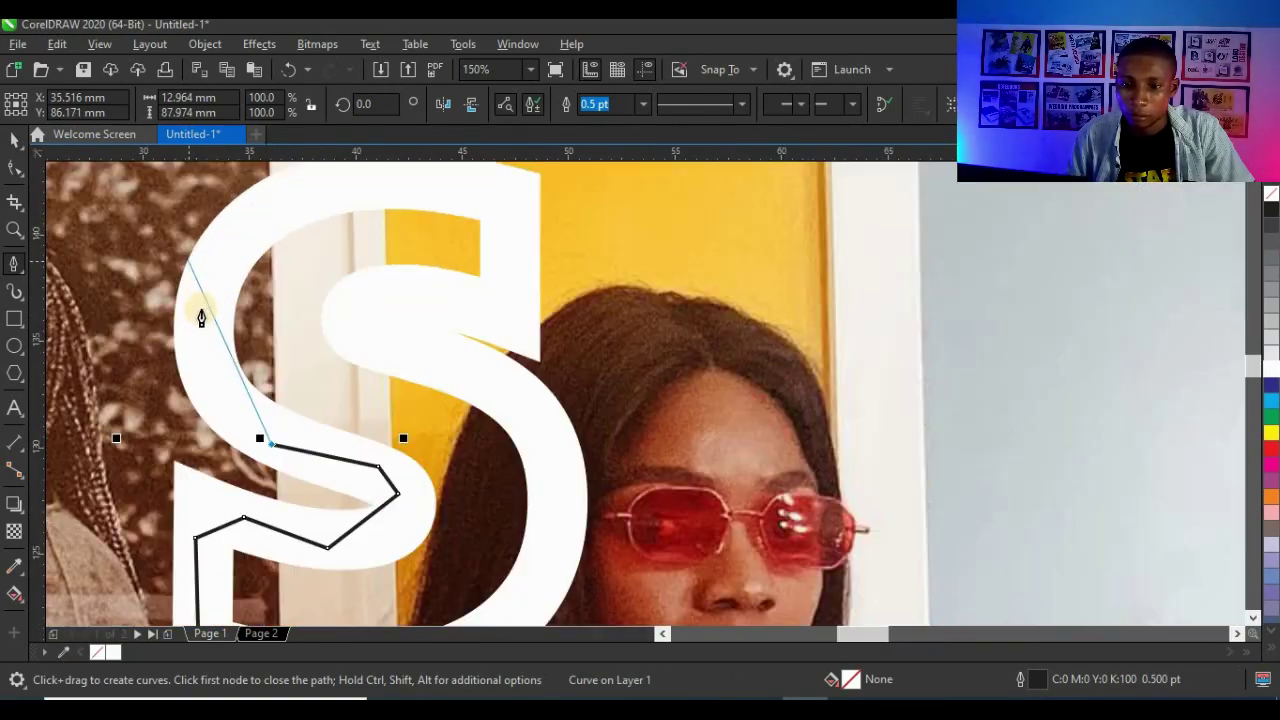
pyautogui.click(199, 314)
pyautogui.click(233, 244)
pyautogui.click(314, 183)
pyautogui.click(451, 189)
pyautogui.click(506, 200)
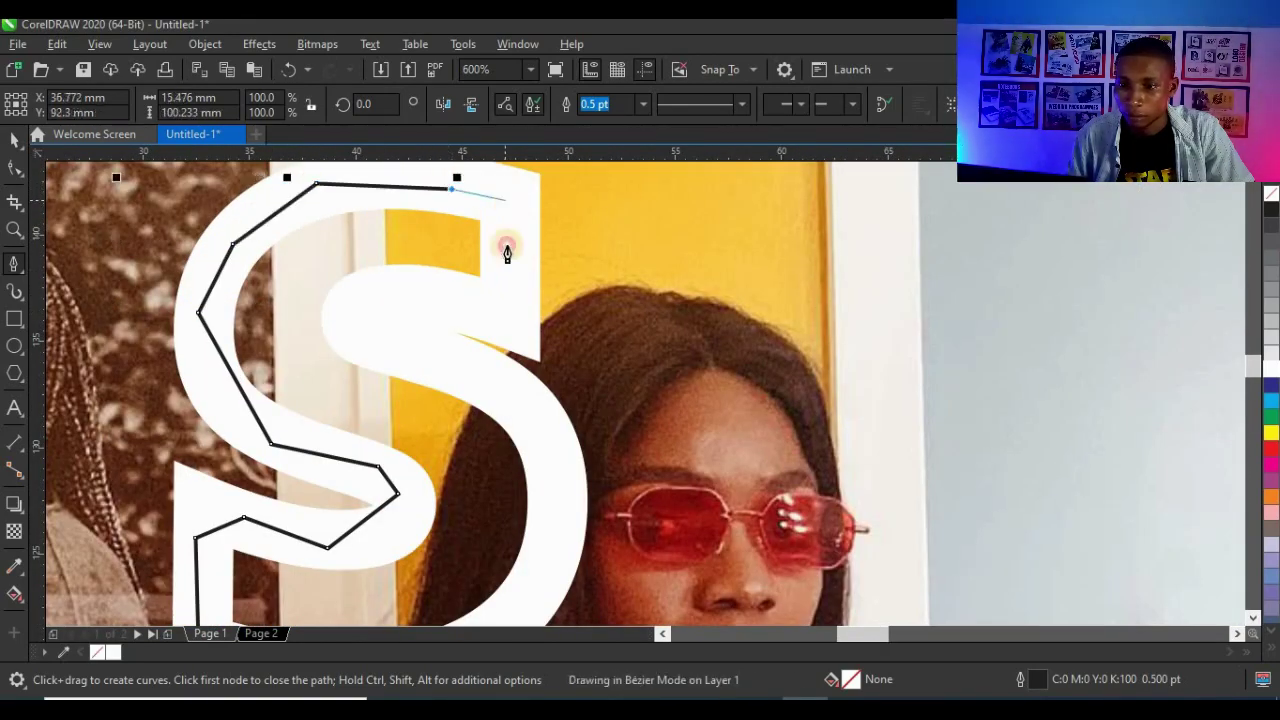
# - Take the path down the S's upper-right end and around the tip of the narrow gap in the white outline
pyautogui.click(506, 265)
pyautogui.click(507, 308)
pyautogui.scroll(2, 514, 334)
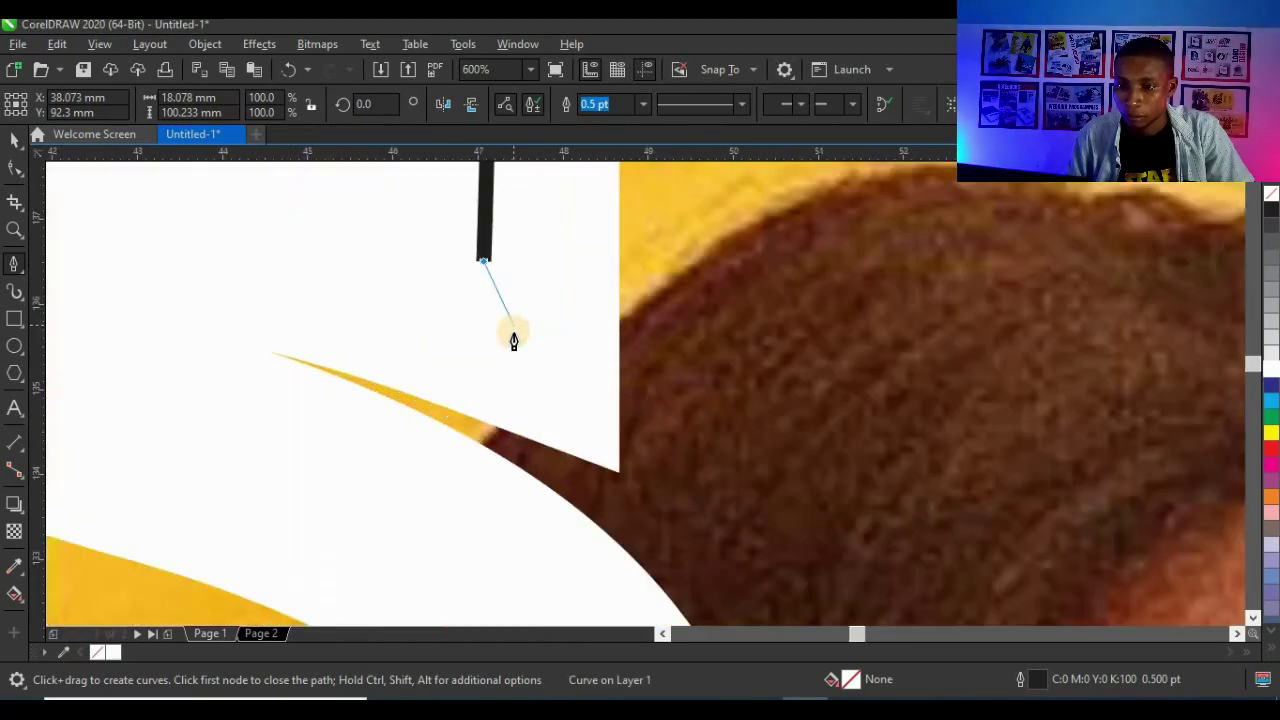
pyautogui.scroll(-1, 440, 312)
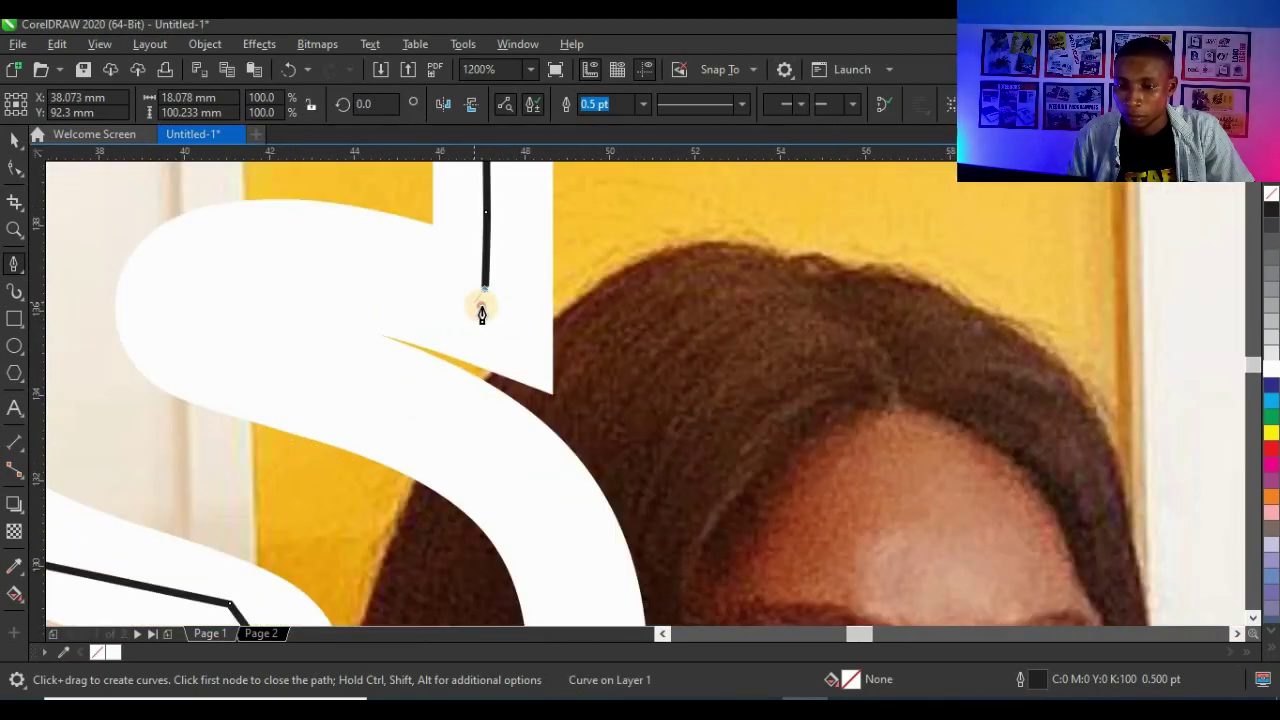
pyautogui.click(328, 345)
pyautogui.click(415, 403)
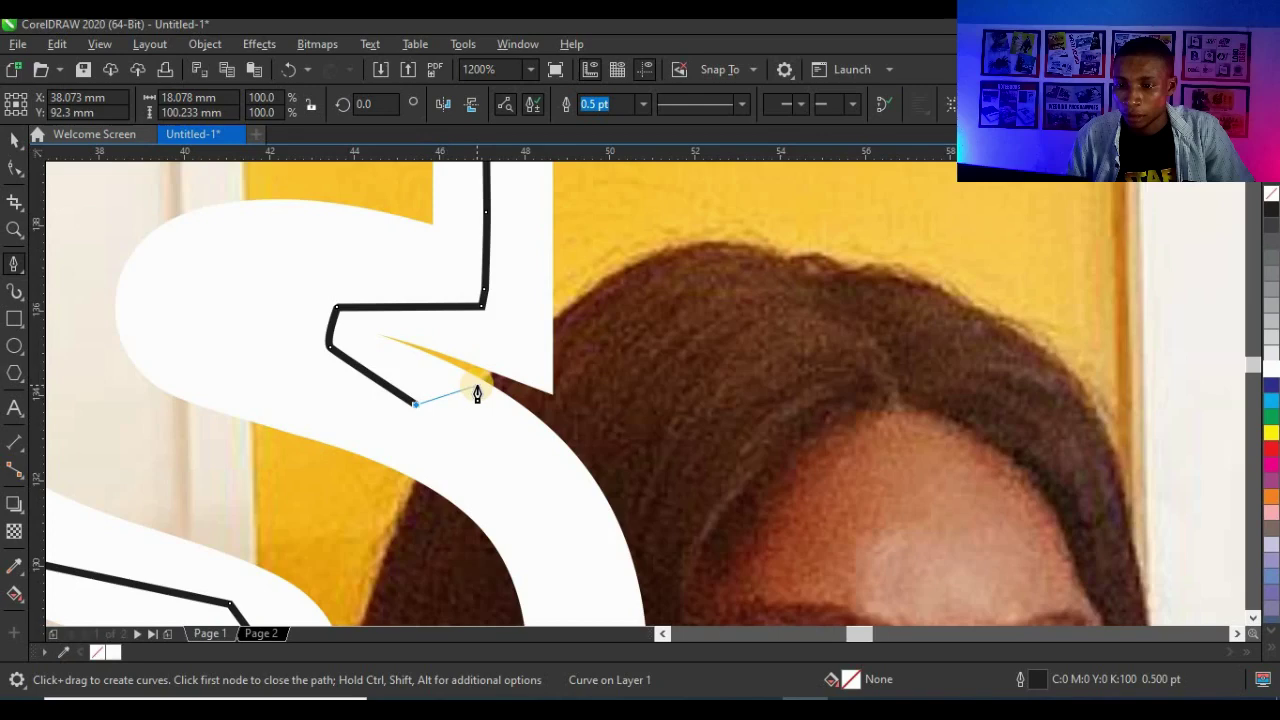
# - Route the path past the narrow gap in the S to the outline's right edge where the woman's hair begins
pyautogui.scroll(1, 477, 393)
pyautogui.scroll(-3, 471, 391)
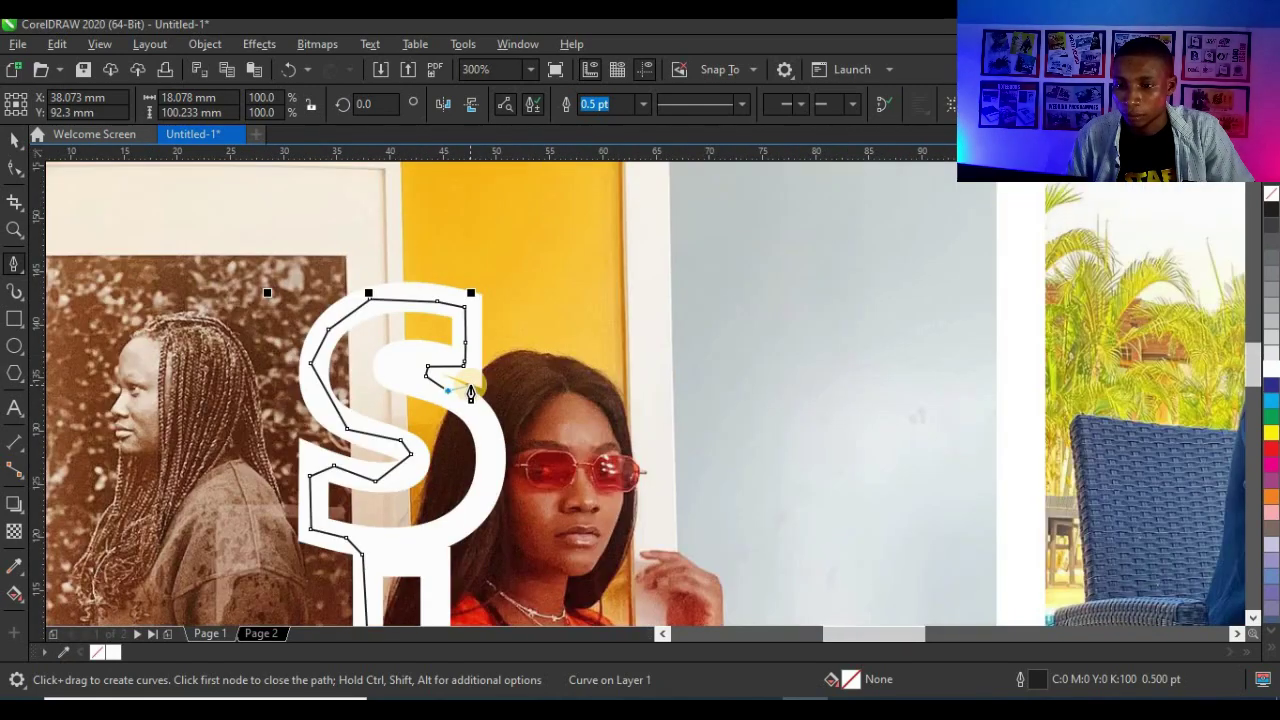
pyautogui.scroll(2, 471, 391)
pyautogui.scroll(2, 443, 400)
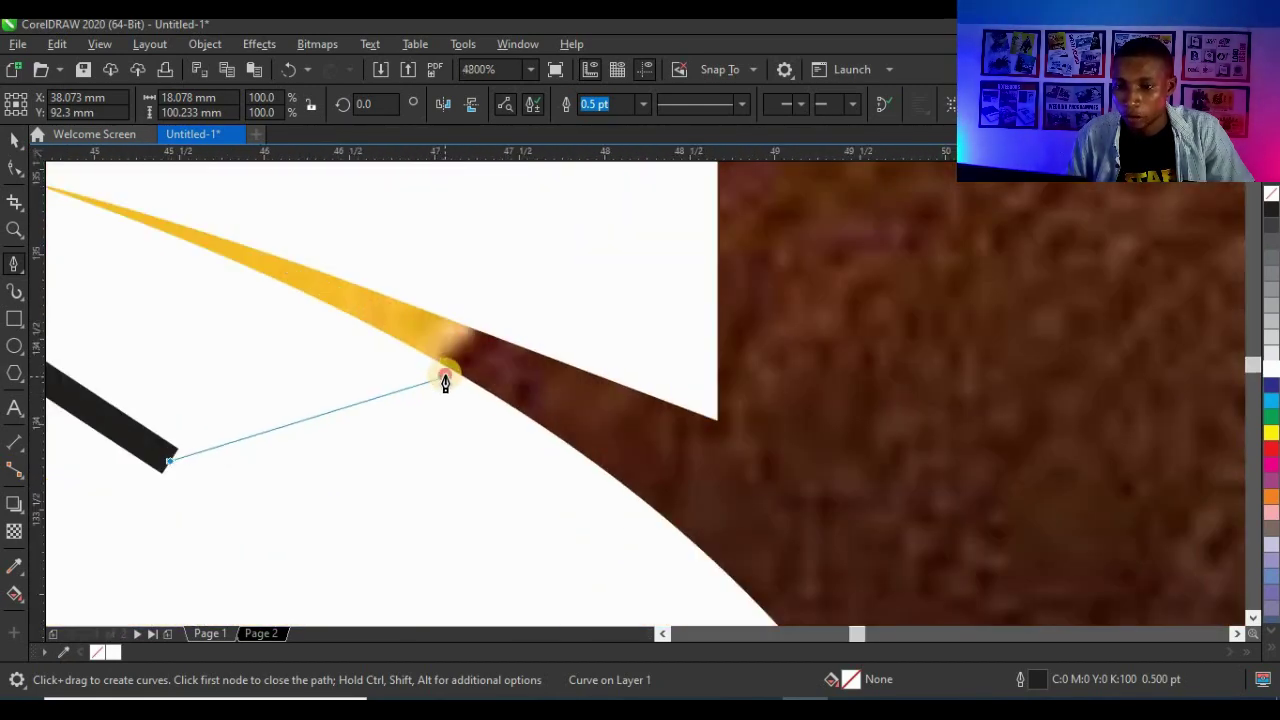
pyautogui.click(445, 383)
pyautogui.scroll(-2, 371, 391)
pyautogui.scroll(2, 285, 424)
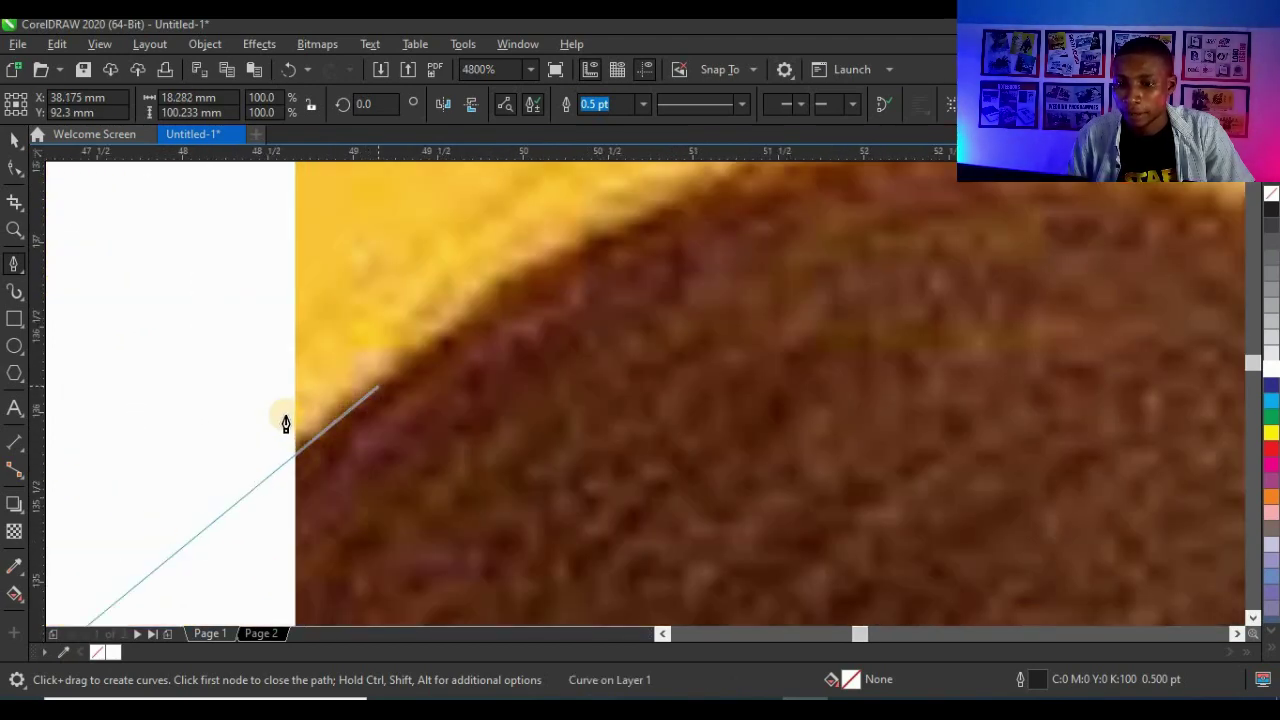
pyautogui.scroll(-2, 286, 430)
pyautogui.scroll(2, 443, 371)
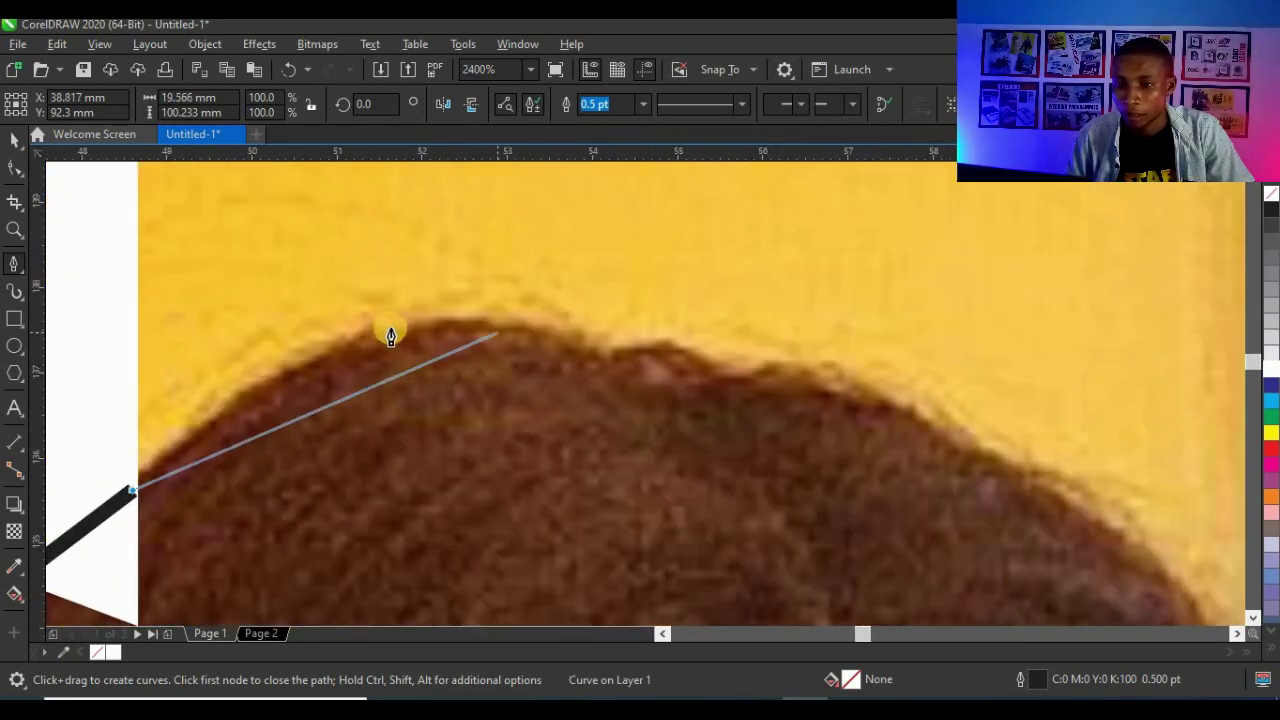
# - Trace curved path segments over the top of the woman's hair to the dip at her parting
pyautogui.scroll(-2, 391, 334)
pyautogui.scroll(2, 495, 346)
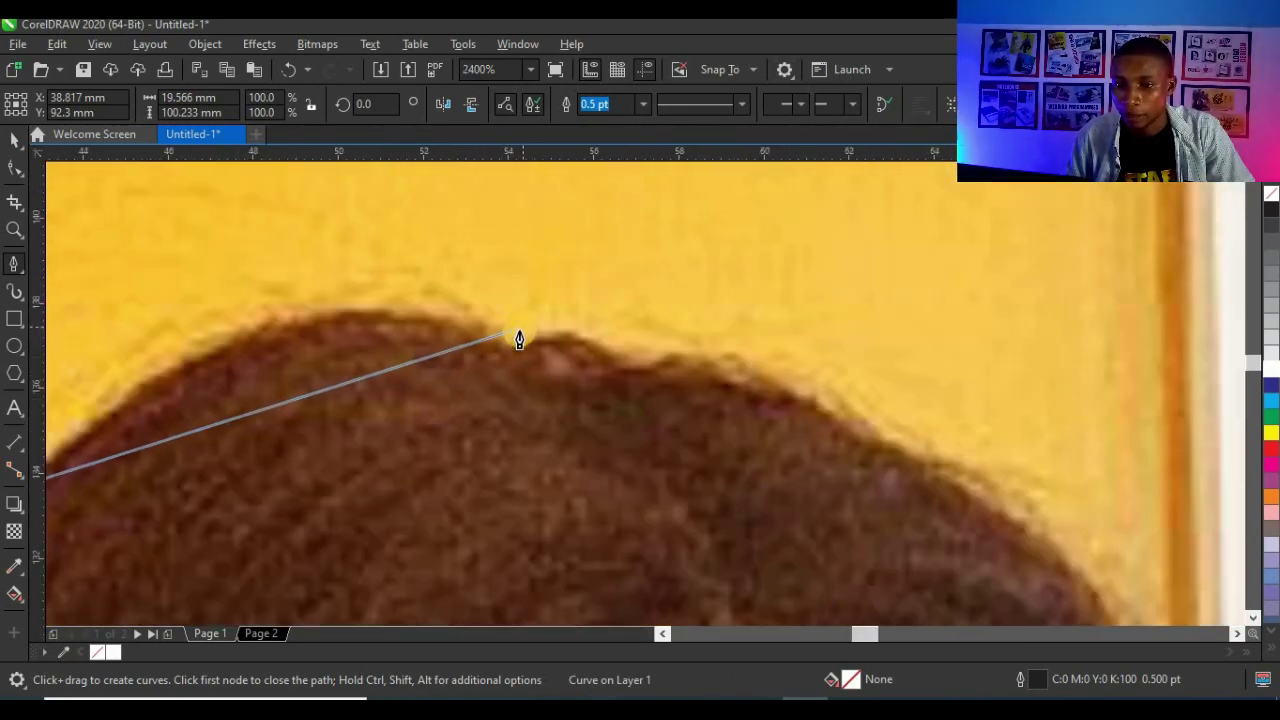
pyautogui.scroll(-2, 517, 340)
pyautogui.moveTo(507, 332); pyautogui.dragTo(637, 390)
pyautogui.scroll(2, 562, 349)
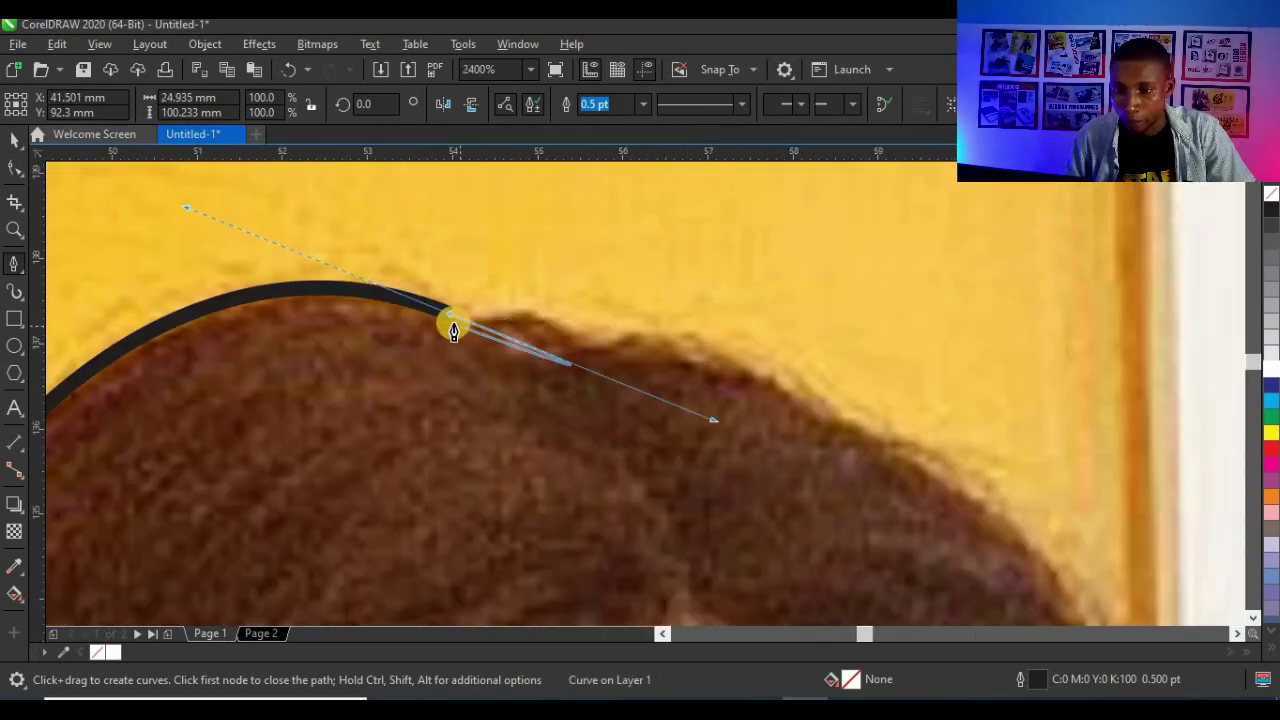
pyautogui.moveTo(452, 318); pyautogui.dragTo(605, 395)
pyautogui.keyDown('alt'); pyautogui.click(576, 339); pyautogui.keyUp('alt')
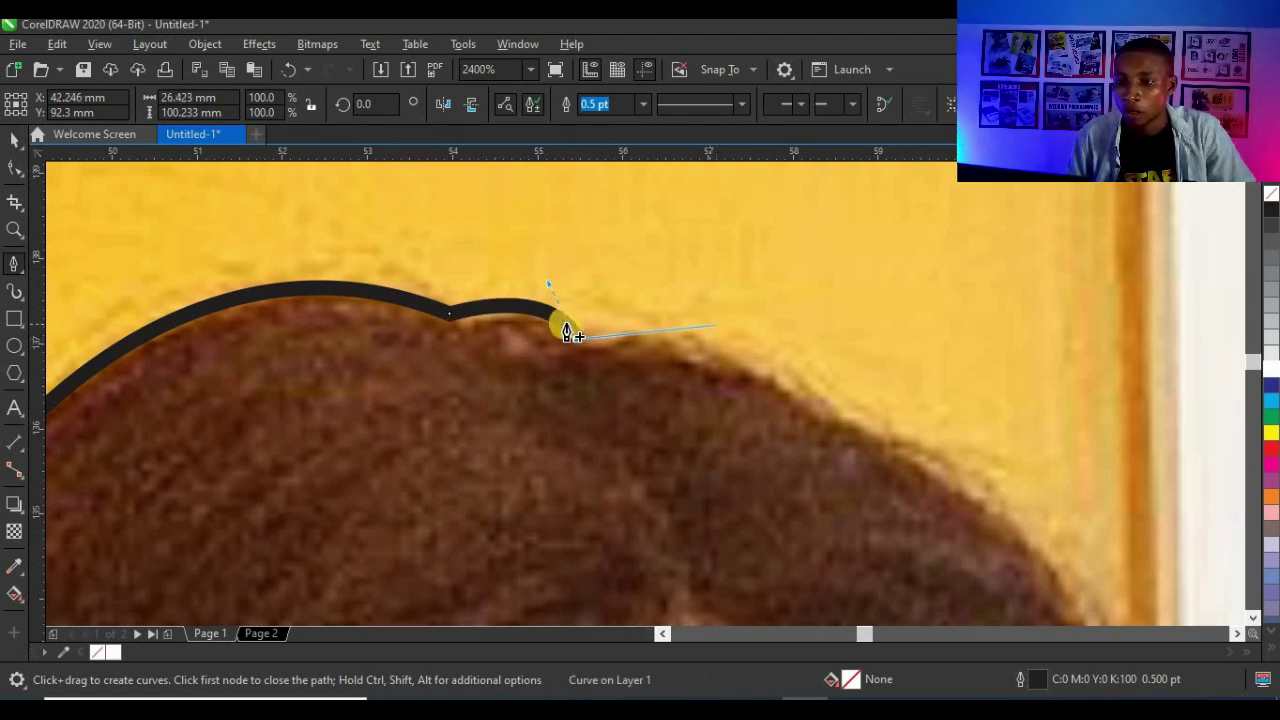
# - Trace curved path segments from the dip at the parting over the hair's right side to its outer edge
pyautogui.scroll(-1, 571, 329)
pyautogui.scroll(1, 712, 371)
pyautogui.moveTo(656, 355); pyautogui.dragTo(742, 455)
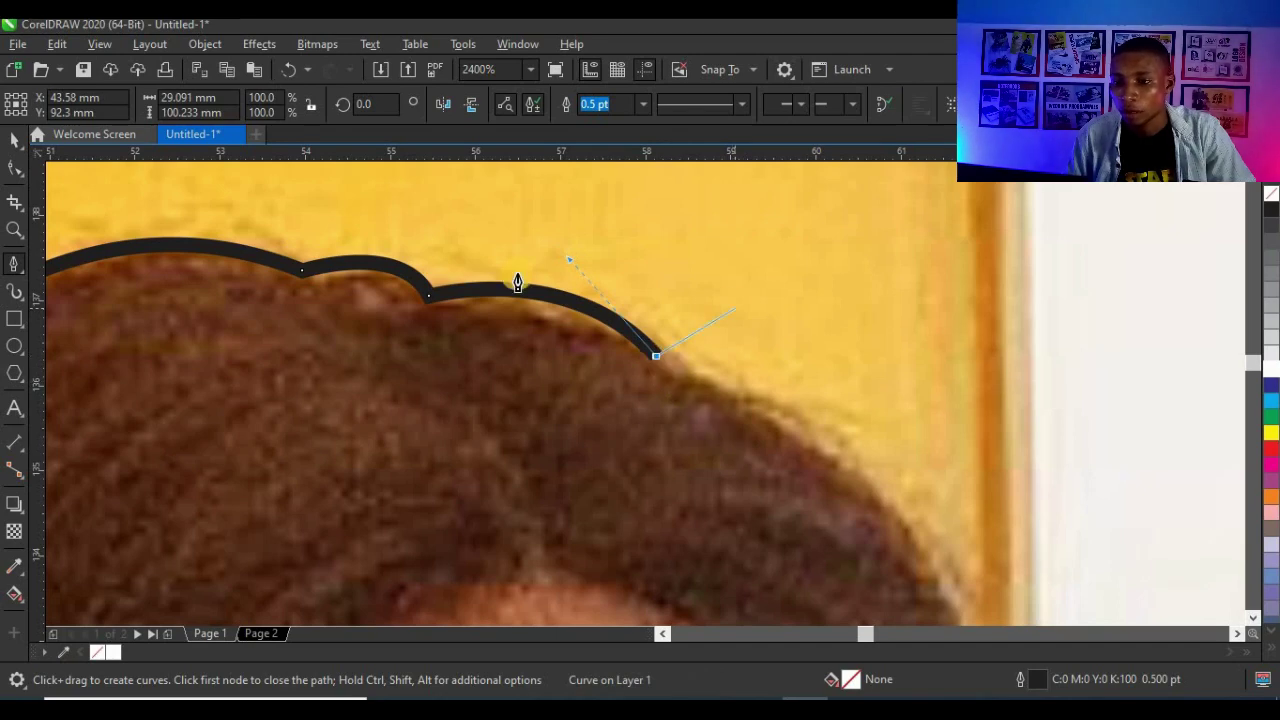
pyautogui.scroll(-3, 517, 283)
pyautogui.scroll(1, 583, 354)
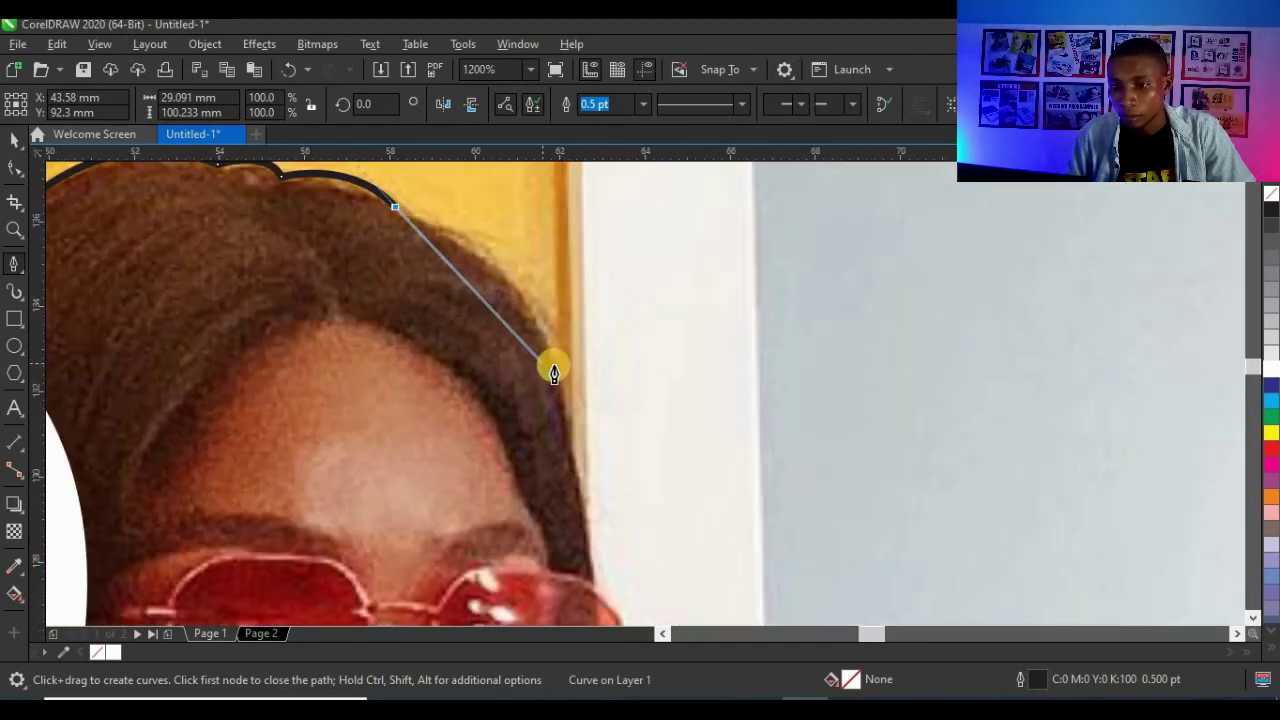
pyautogui.moveTo(551, 357); pyautogui.dragTo(575, 487)
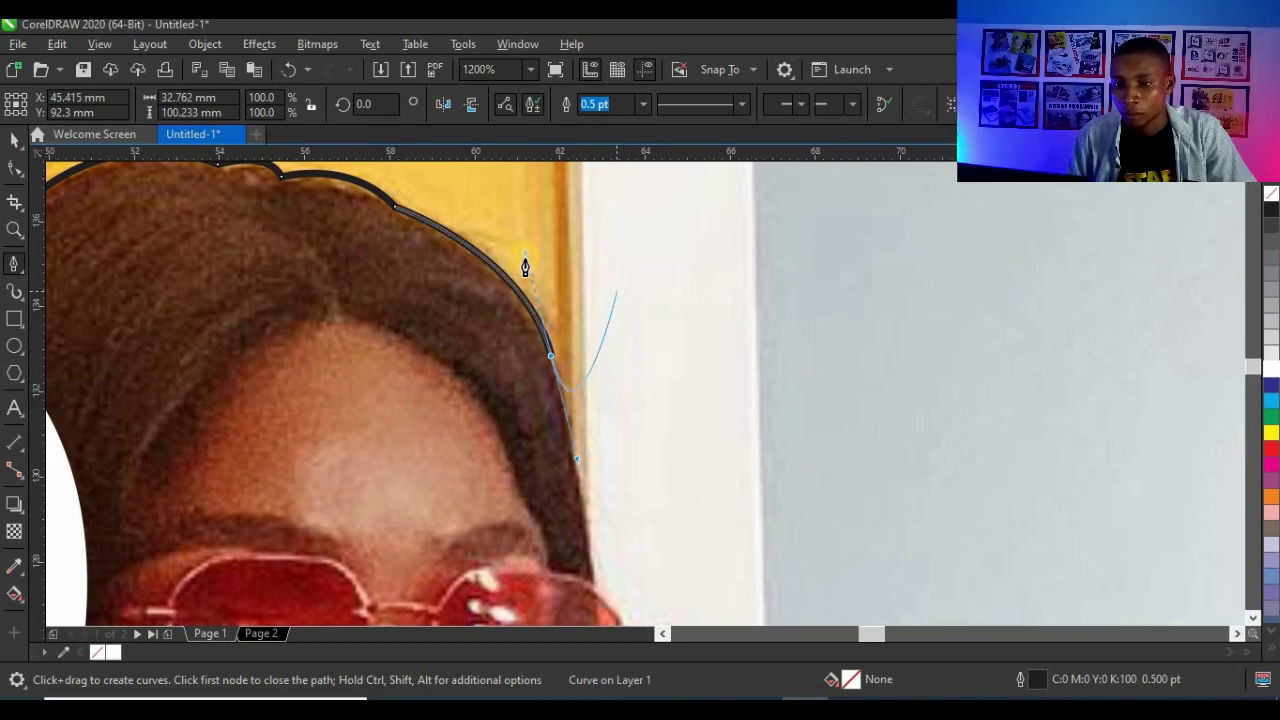
# - Continue the path in short segments down the hair's outer edge to the upper rim of the sunglasses
pyautogui.scroll(-1, 552, 360)
pyautogui.scroll(2, 561, 381)
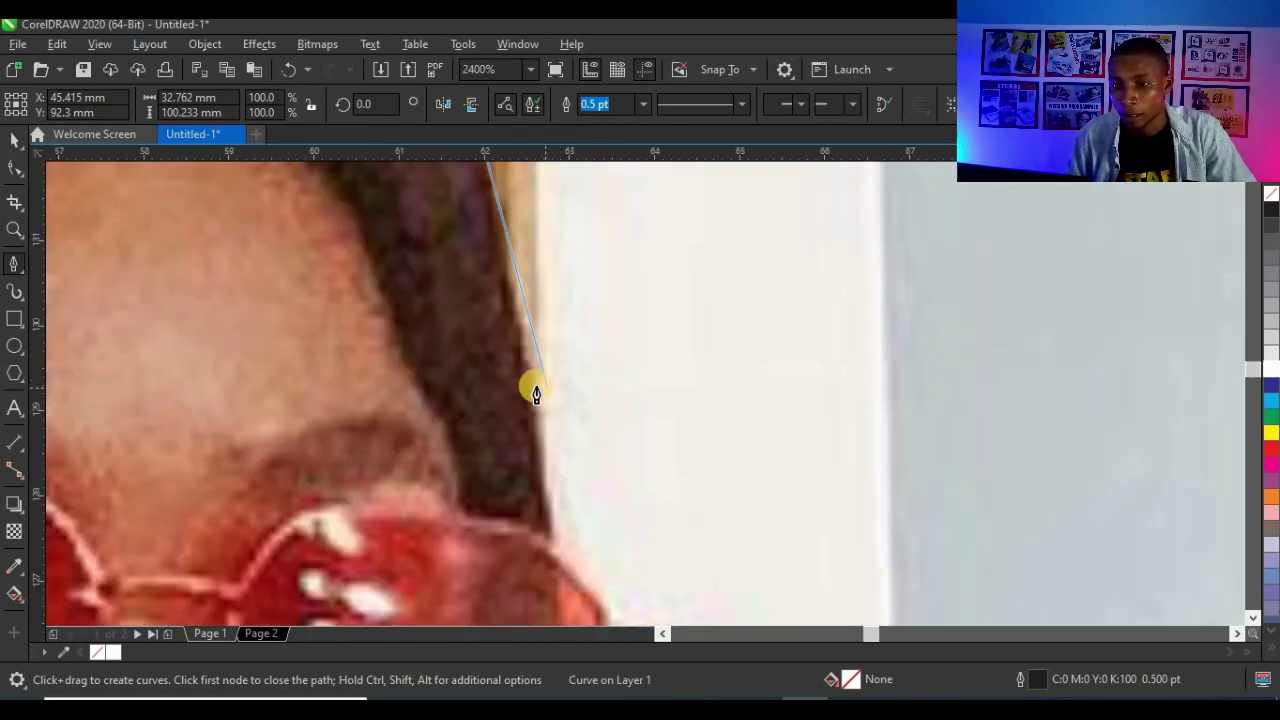
pyautogui.click(528, 364)
pyautogui.scroll(-2, 520, 322)
pyautogui.scroll(2, 545, 450)
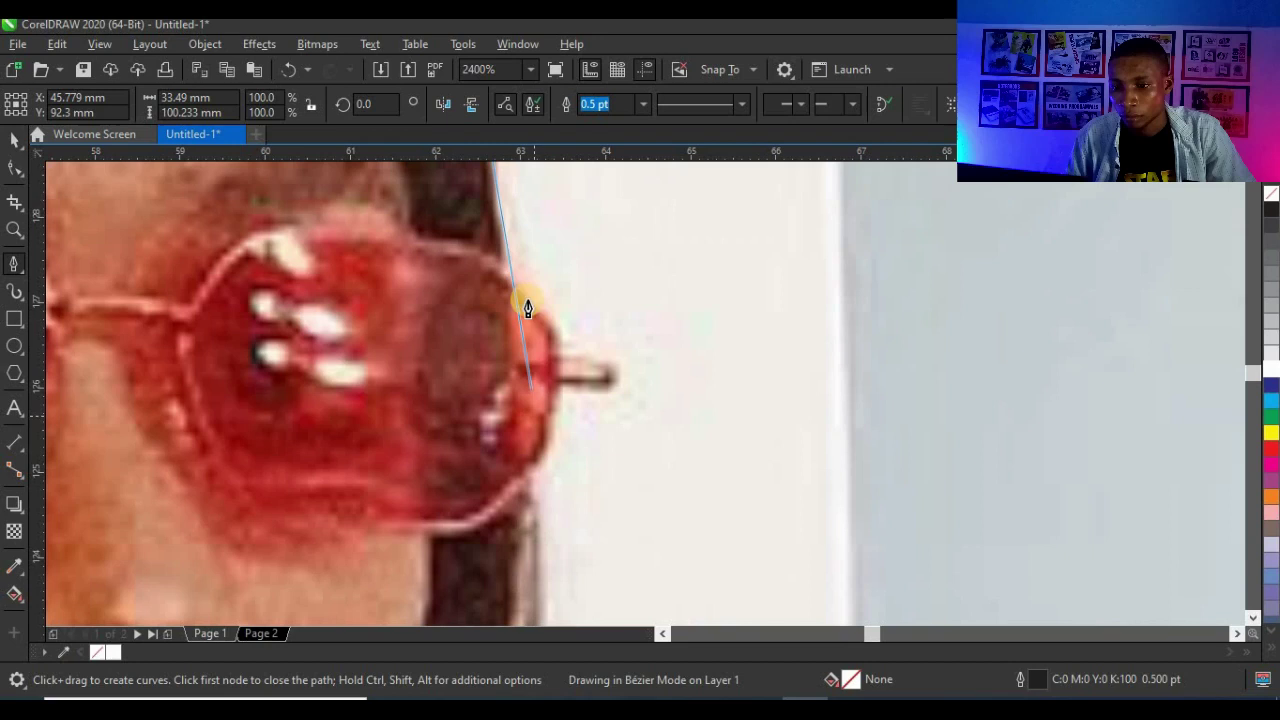
pyautogui.click(503, 260)
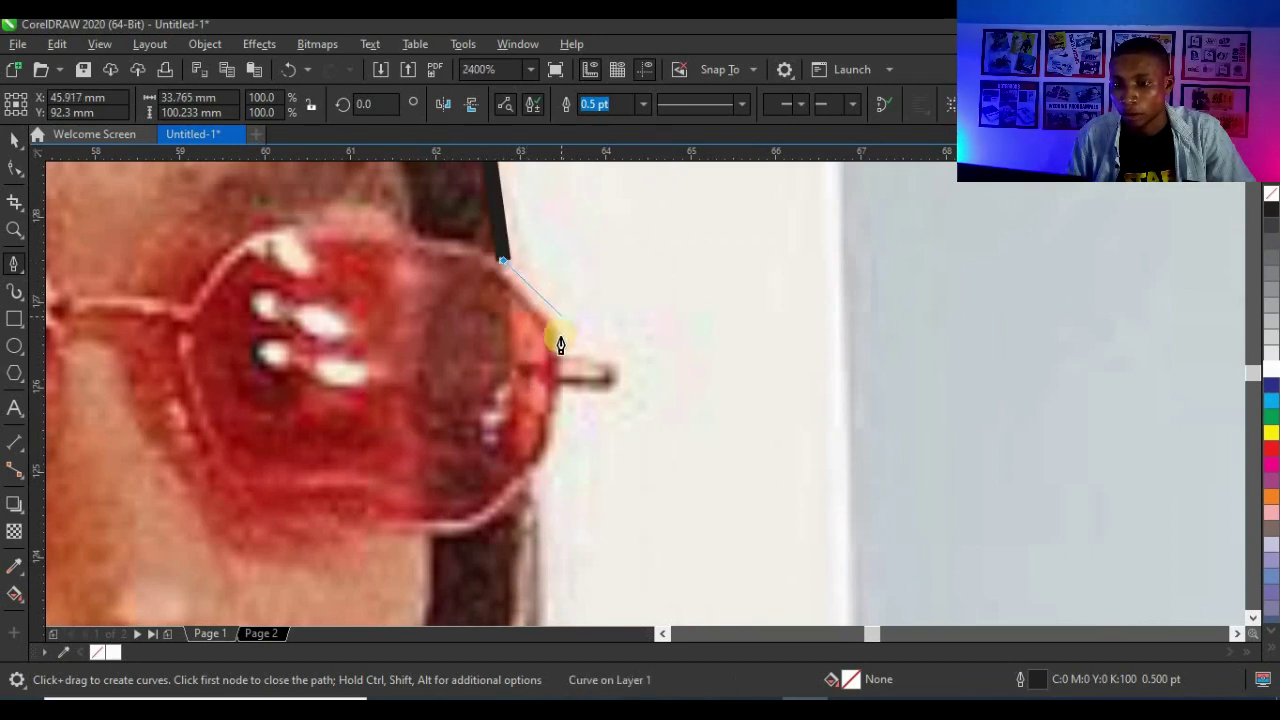
# - Route the path around the sunglasses' outer rim, including the protruding temple tip, to the lower edge of the lens
pyautogui.moveTo(568, 378); pyautogui.dragTo(555, 391)
pyautogui.keyDown('alt'); pyautogui.click(565, 345); pyautogui.keyUp('alt')
pyautogui.click(562, 387)
pyautogui.scroll(-2, 439, 266)
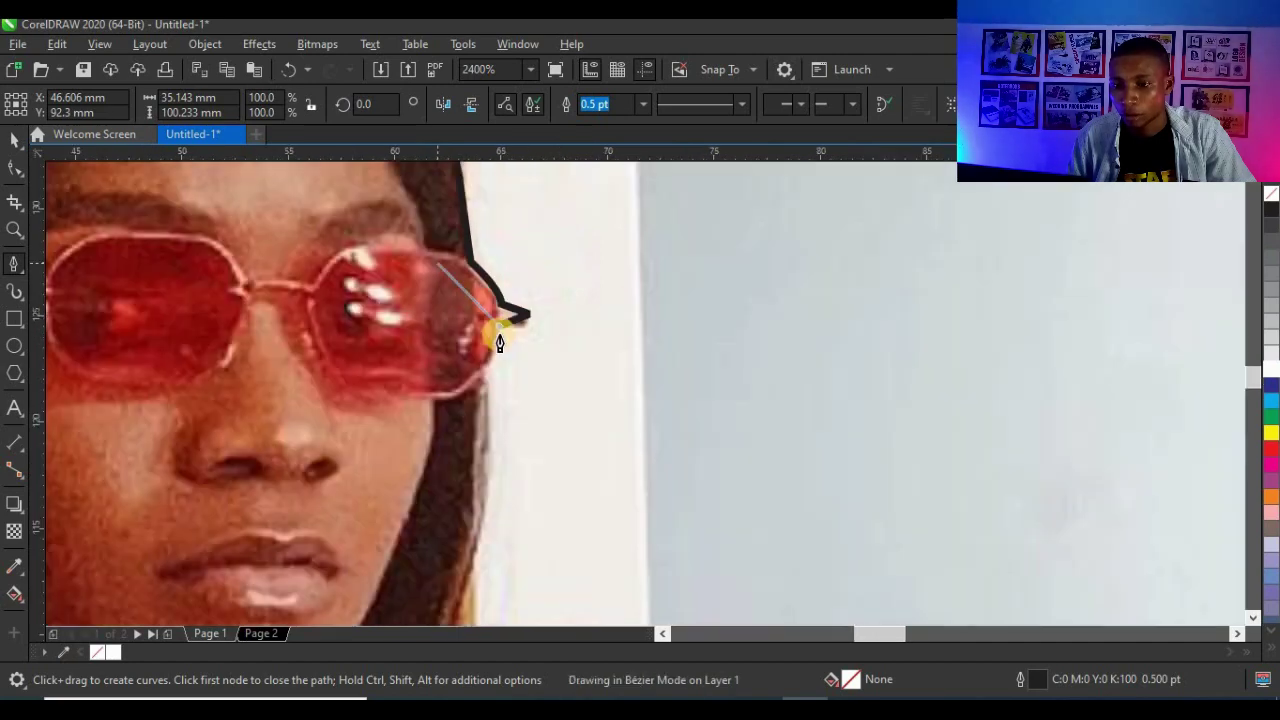
pyautogui.scroll(2, 460, 305)
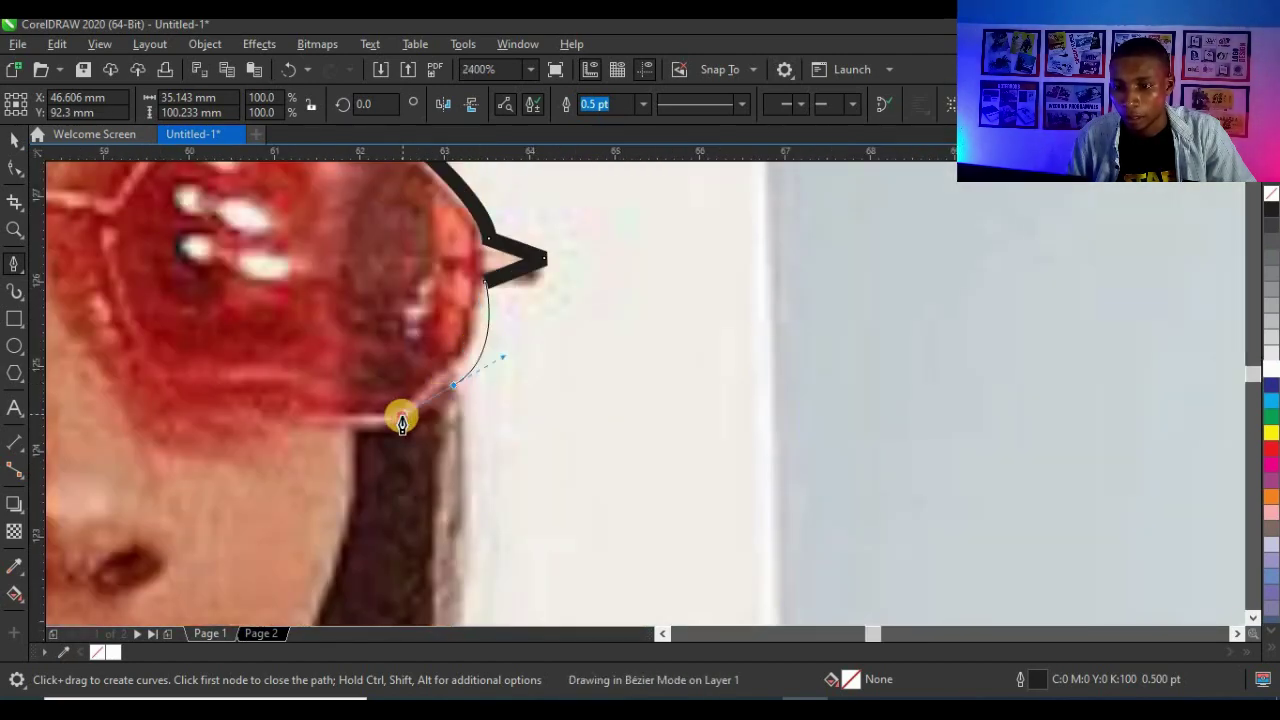
pyautogui.moveTo(402, 415); pyautogui.dragTo(414, 436)
pyautogui.keyDown('alt'); pyautogui.click(453, 386); pyautogui.keyUp('alt')
# - Trace the hair's outer edge in curved segments from below the sunglasses to where it meets the orange shirt
pyautogui.scroll(-2, 388, 264)
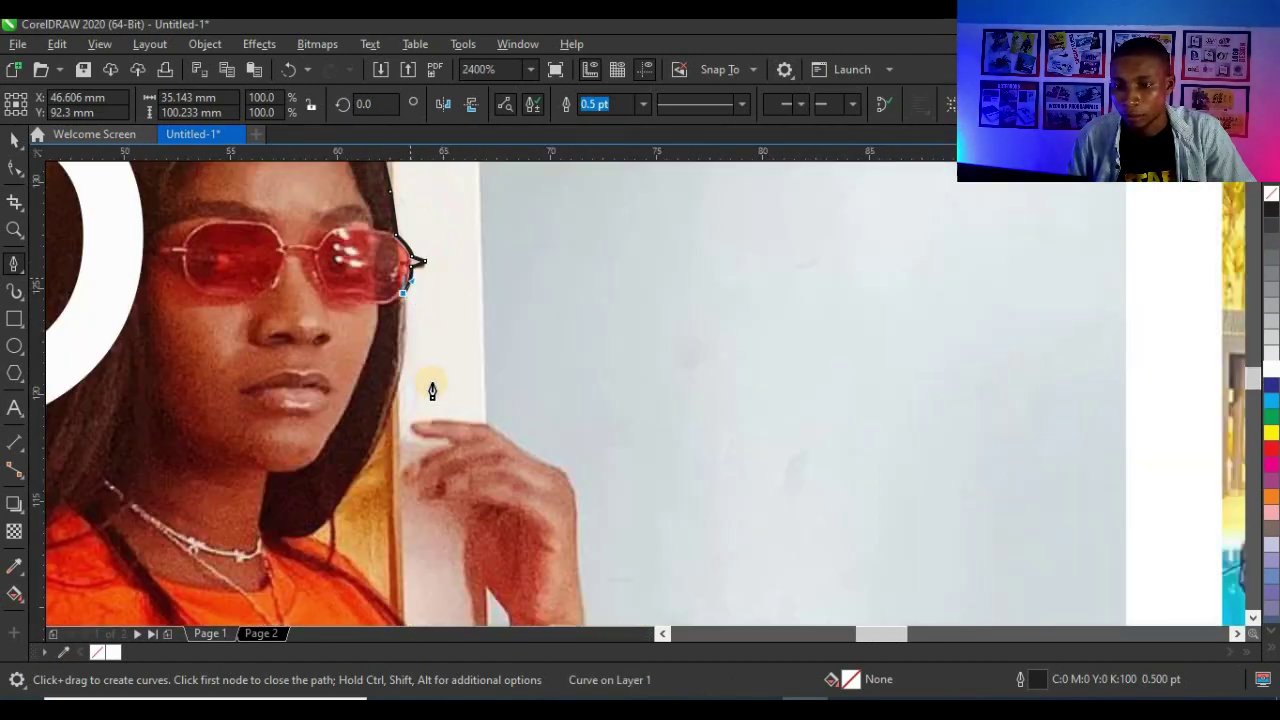
pyautogui.scroll(1, 401, 395)
pyautogui.scroll(-1, 394, 434)
pyautogui.moveTo(371, 451); pyautogui.dragTo(318, 538)
pyautogui.scroll(1, 314, 566)
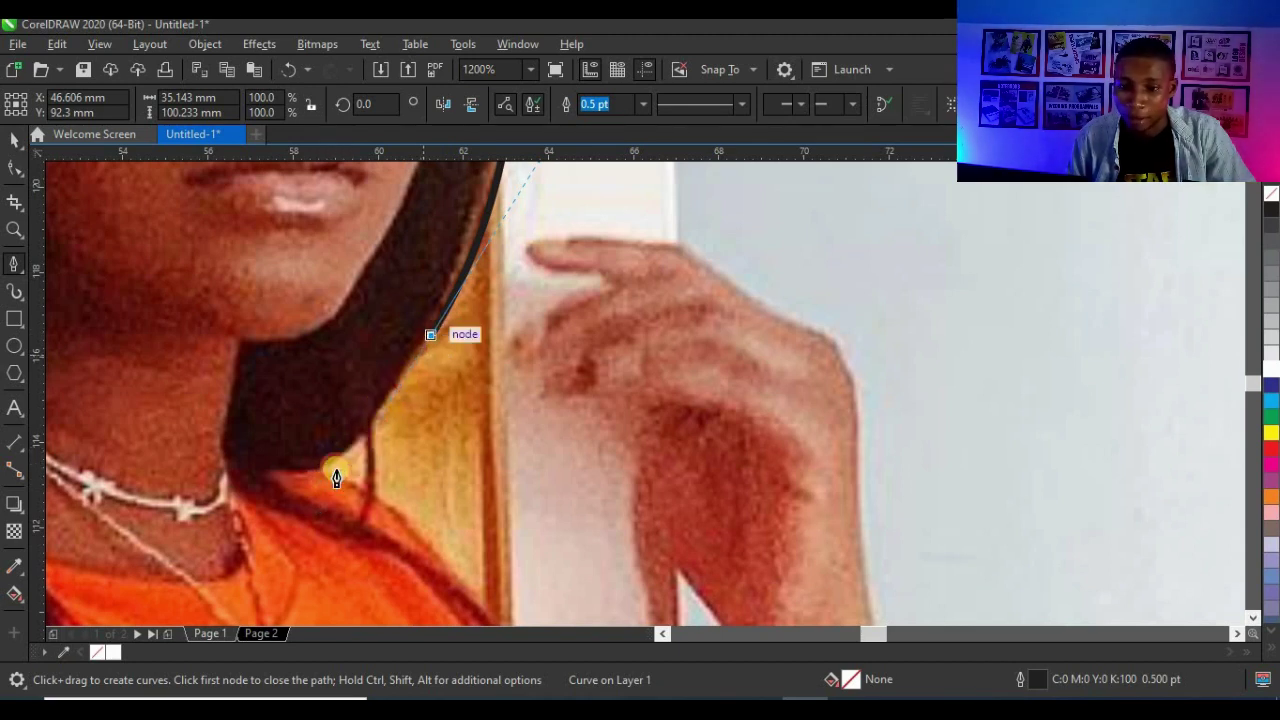
pyautogui.moveTo(324, 472); pyautogui.dragTo(267, 490)
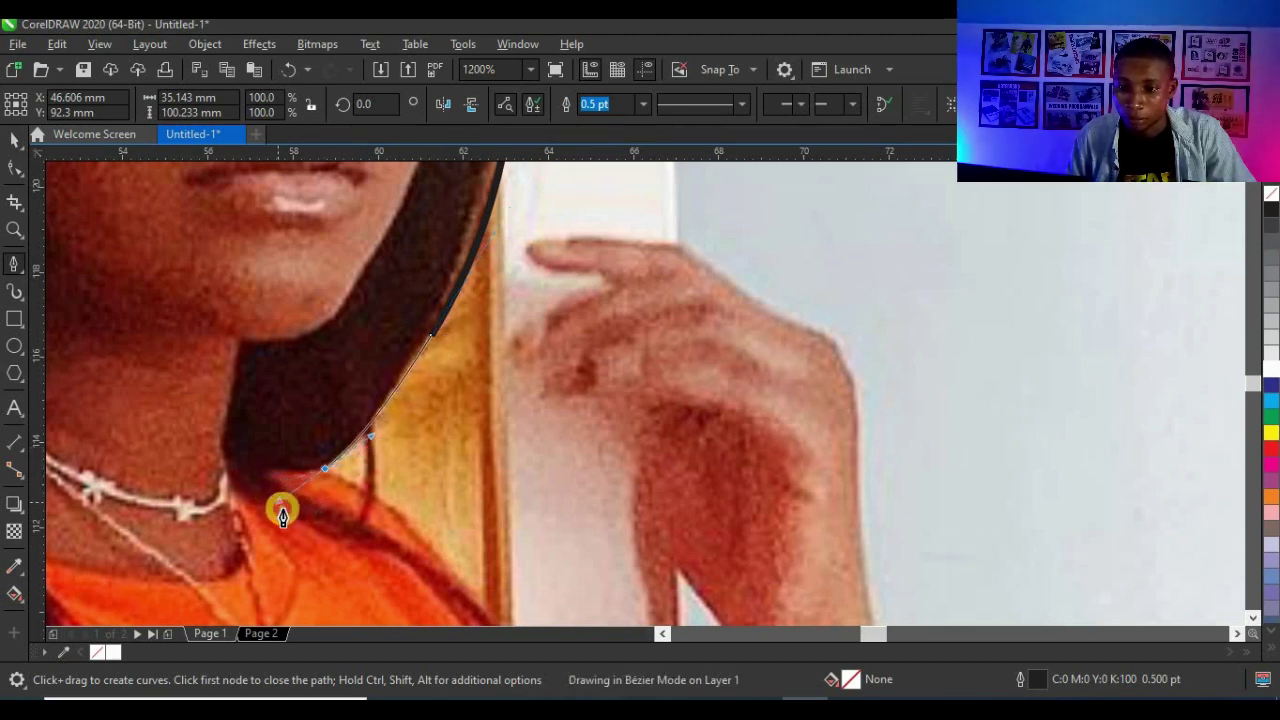
# - Extend the path along the shirt's shoulder curve and down to the point where the shirt meets the raised arm
pyautogui.scroll(-3, 306, 331)
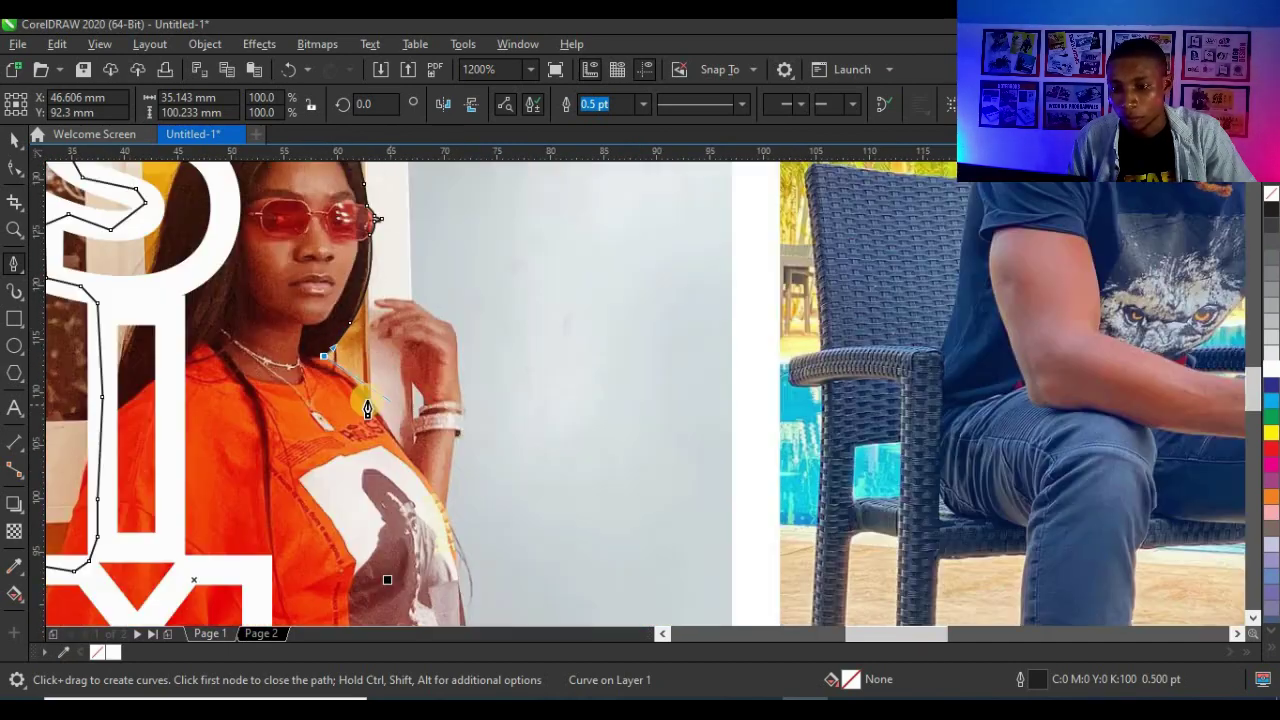
pyautogui.scroll(3, 368, 402)
pyautogui.moveTo(419, 480); pyautogui.dragTo(443, 518)
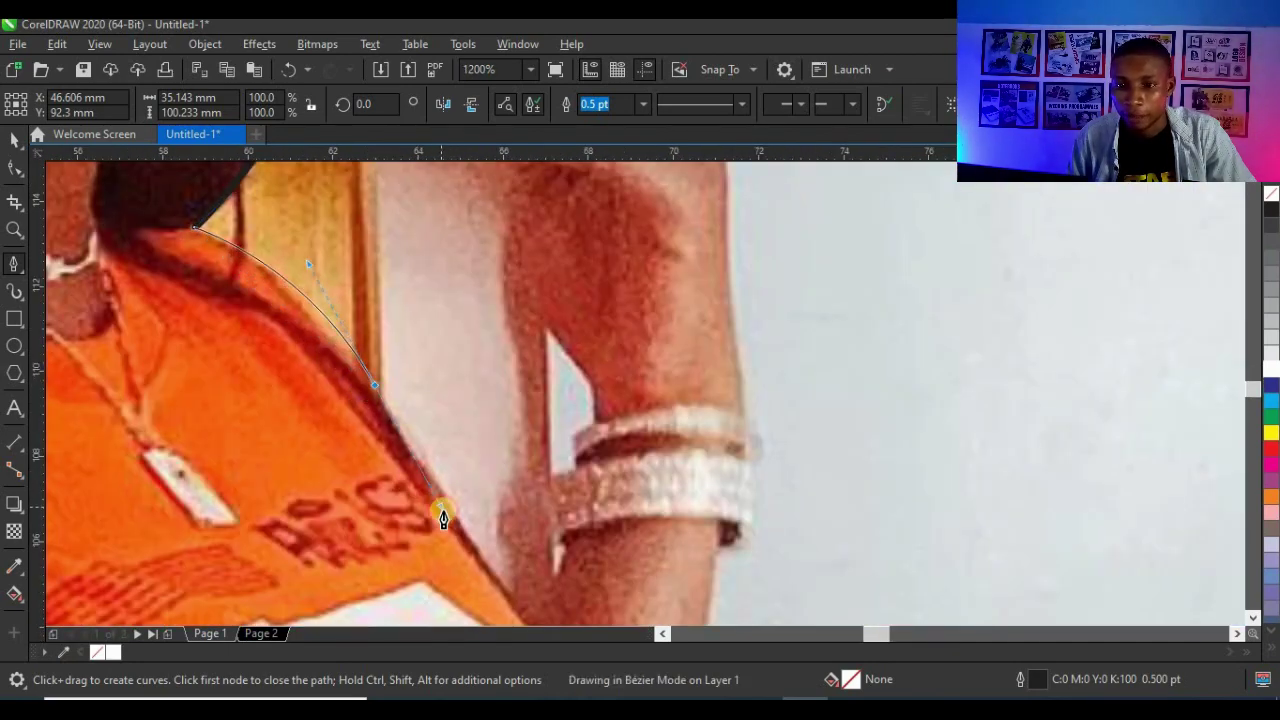
pyautogui.scroll(-2, 443, 343)
pyautogui.scroll(1, 400, 357)
pyautogui.press('Escape')
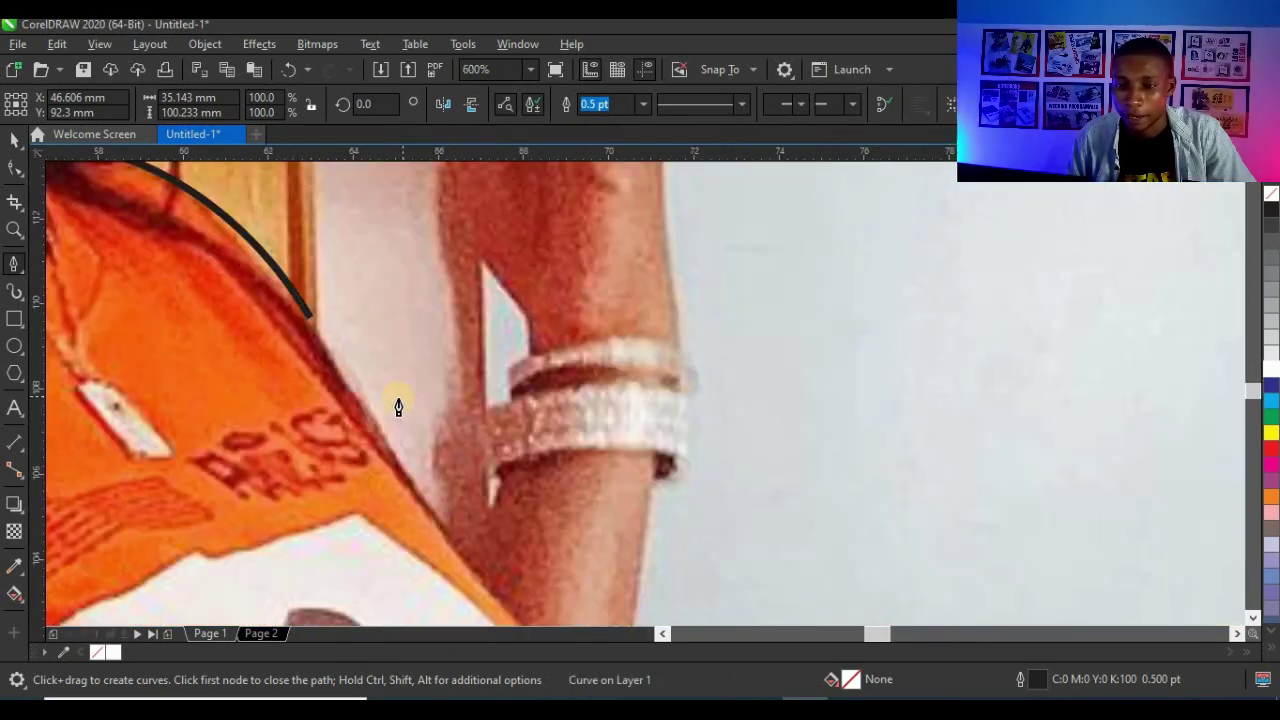
pyautogui.click(460, 540)
# - Take the path up the inner side of the raised forearm, around the bracelets and along the gap above them
pyautogui.scroll(1, 461, 486)
pyautogui.moveTo(514, 437); pyautogui.dragTo(522, 400)
pyautogui.moveTo(537, 306); pyautogui.dragTo(617, 309)
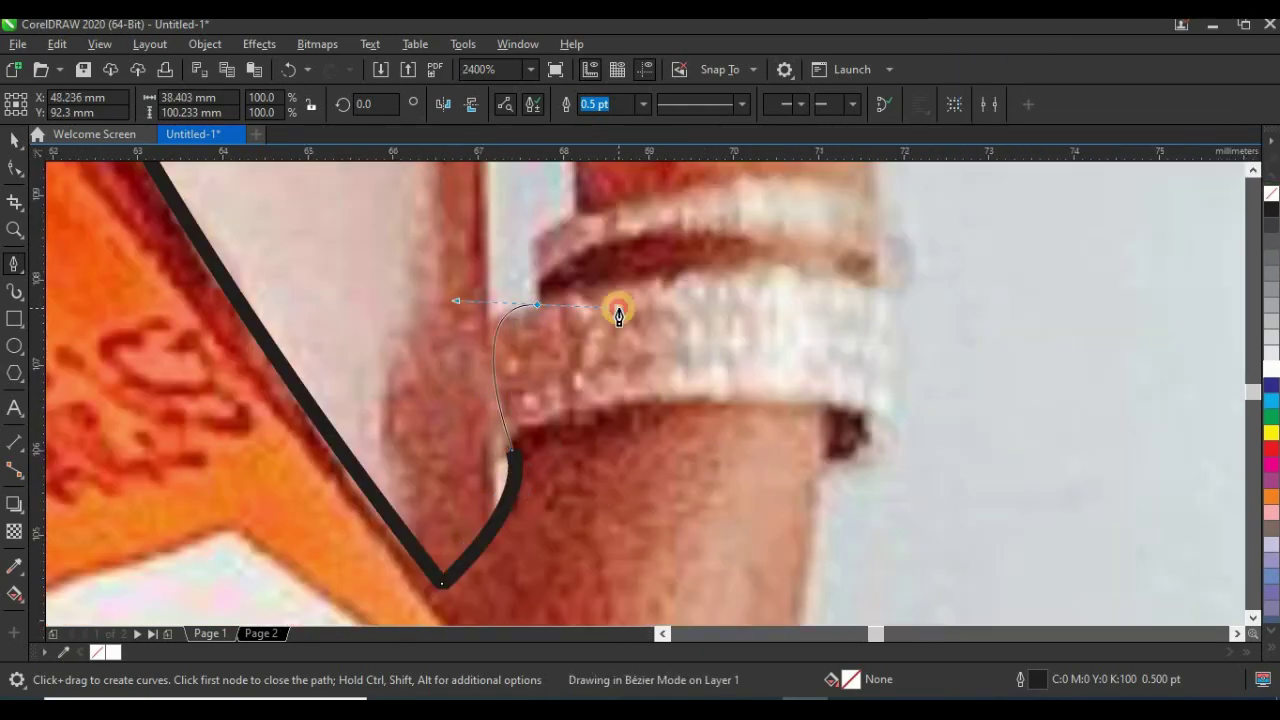
pyautogui.click(537, 233)
pyautogui.click(429, 448)
pyautogui.click(429, 380)
pyautogui.click(334, 263)
# - Trace curved segments along the inner wrist and palm up around the curled fingers to the gap below the extended finger
pyautogui.scroll(-1, 310, 450)
pyautogui.moveTo(309, 494); pyautogui.dragTo(334, 427)
pyautogui.moveTo(254, 426); pyautogui.dragTo(206, 438)
pyautogui.click(213, 400)
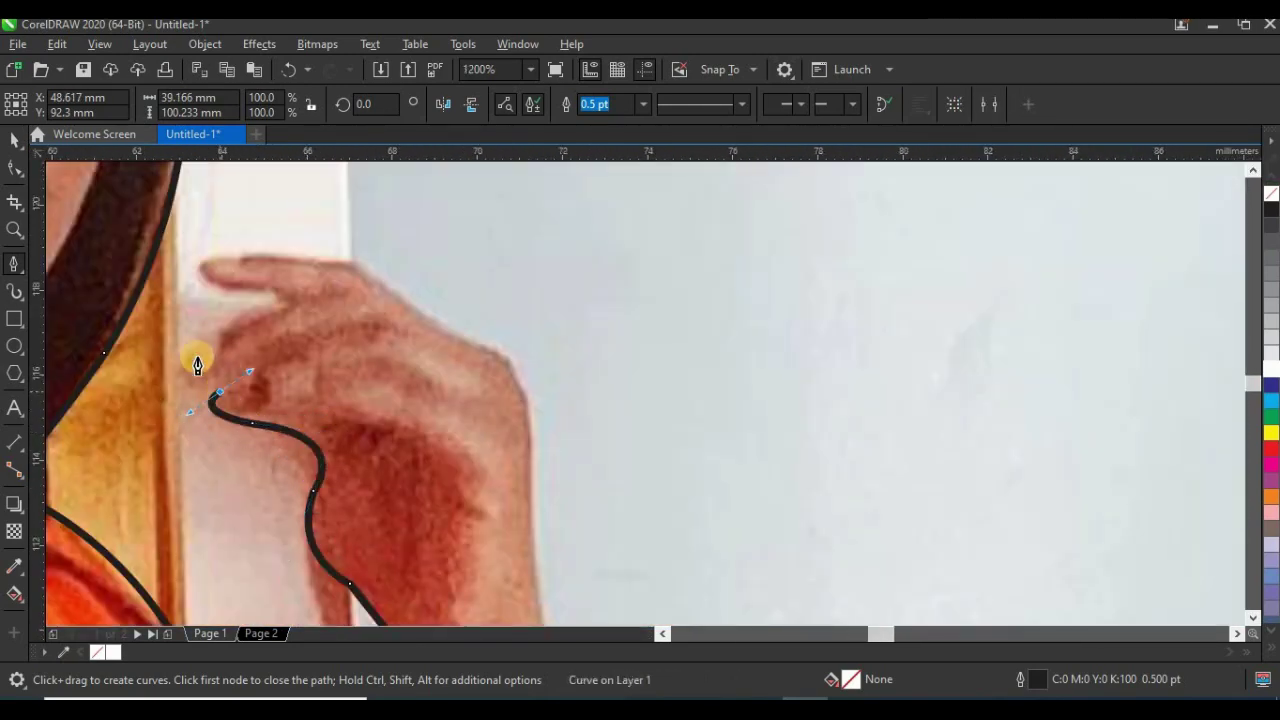
pyautogui.moveTo(188, 350); pyautogui.dragTo(220, 335)
pyautogui.moveTo(278, 302)
pyautogui.mouseDown()
pyautogui.moveTo(297, 305)
pyautogui.moveTo(259, 300)
pyautogui.moveTo(217, 200)
pyautogui.mouseUp()
# - Curve the path around the tip of the extended finger and along its upper edge over the knuckles
pyautogui.scroll(2, 253, 292)
pyautogui.scroll(-2, 320, 300)
pyautogui.scroll(2, 272, 259)
pyautogui.moveTo(556, 304); pyautogui.dragTo(611, 328)
pyautogui.scroll(-1, 590, 320)
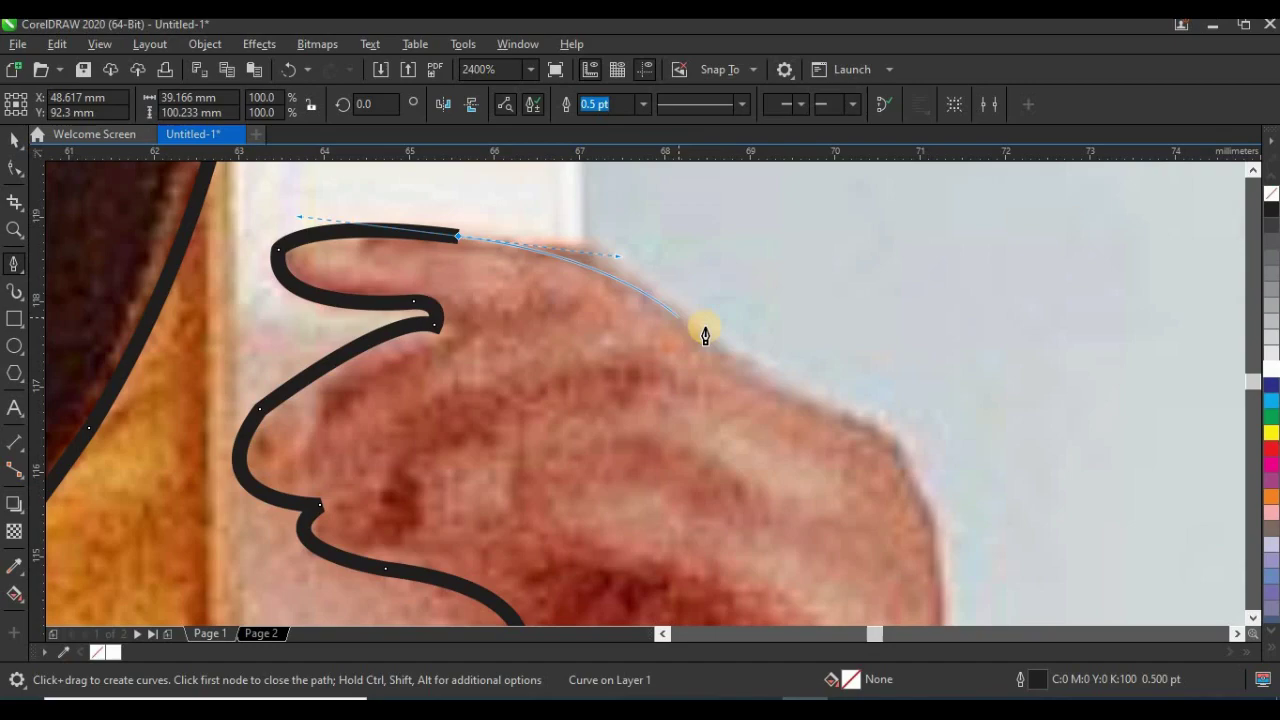
pyautogui.moveTo(705, 338); pyautogui.dragTo(752, 386)
# - Trace the back of the hand and the outer edge of the wrist down to the bracelets
pyautogui.scroll(-1, 697, 357)
pyautogui.moveTo(376, 308); pyautogui.dragTo(470, 353)
pyautogui.moveTo(468, 415); pyautogui.dragTo(476, 480)
pyautogui.scroll(-3, 476, 440)
pyautogui.click(514, 371)
pyautogui.scroll(3, 514, 371)
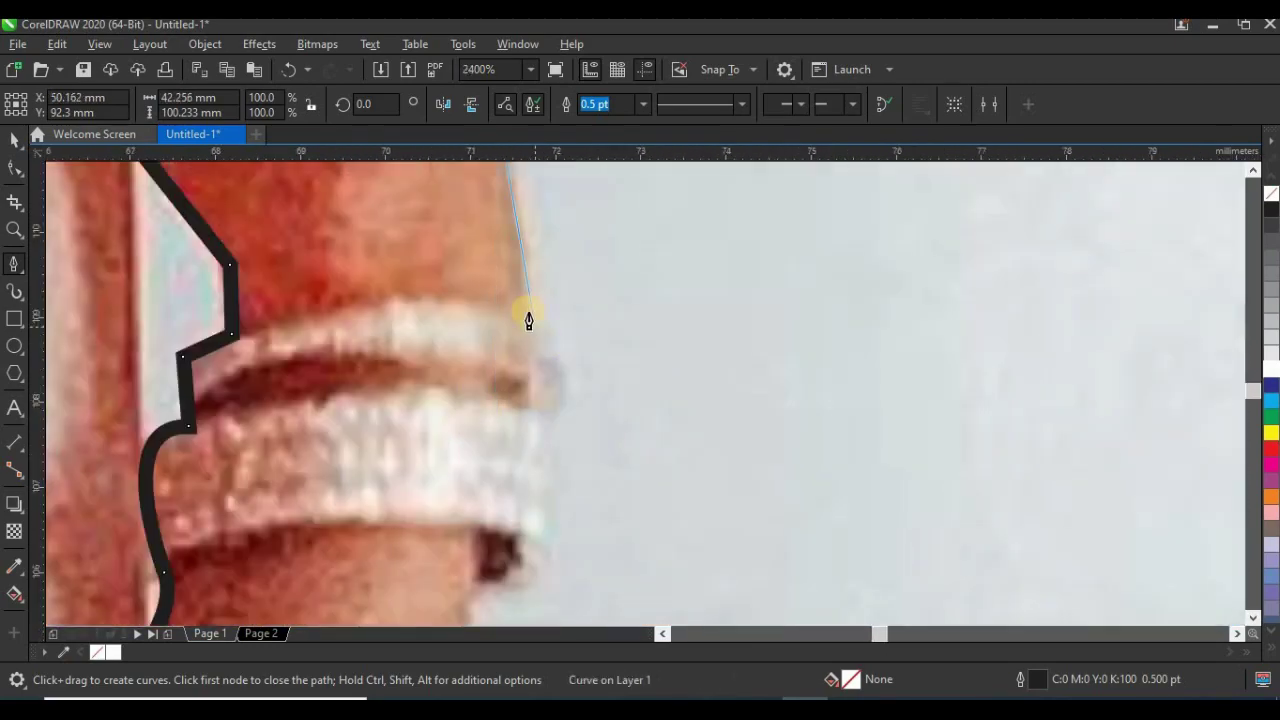
# - Route the path around the outer edge of the bracelets and down the forearm to the side of the shirt
pyautogui.click(528, 316)
pyautogui.click(534, 316)
pyautogui.click(506, 488)
pyautogui.scroll(-2, 480, 480)
pyautogui.click(424, 460)
pyautogui.scroll(-1, 424, 460)
pyautogui.click(391, 318)
# - Continue the path down the outer side of the orange shirt to its lower hem
pyautogui.scroll(-2, 391, 320)
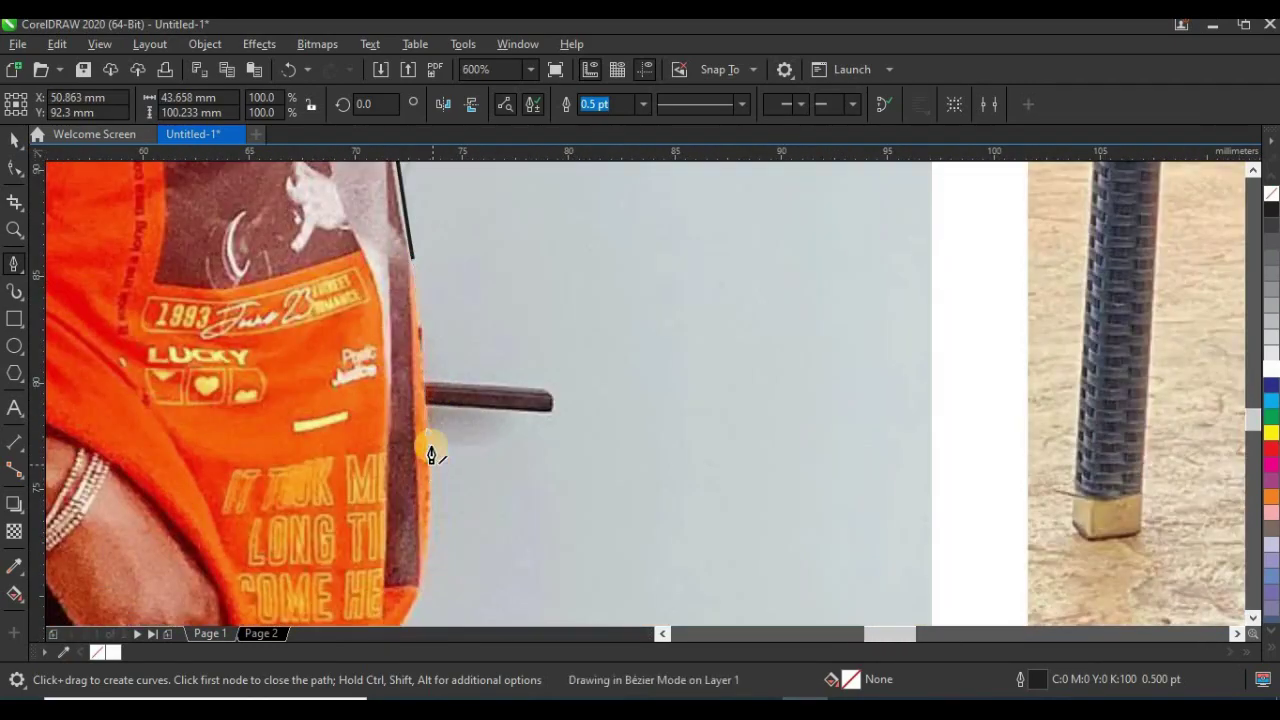
pyautogui.click(431, 449)
pyautogui.scroll(-2, 330, 330)
pyautogui.scroll(1, 355, 427)
pyautogui.click(361, 436)
# - Trace the thigh's outer edge to just below the photo and cross beneath the leg to its inner side
pyautogui.scroll(-1, 352, 385)
pyautogui.scroll(2, 389, 490)
pyautogui.moveTo(437, 459); pyautogui.dragTo(435, 486)
pyautogui.scroll(-2, 454, 463)
pyautogui.scroll(2, 351, 467)
pyautogui.click(371, 437)
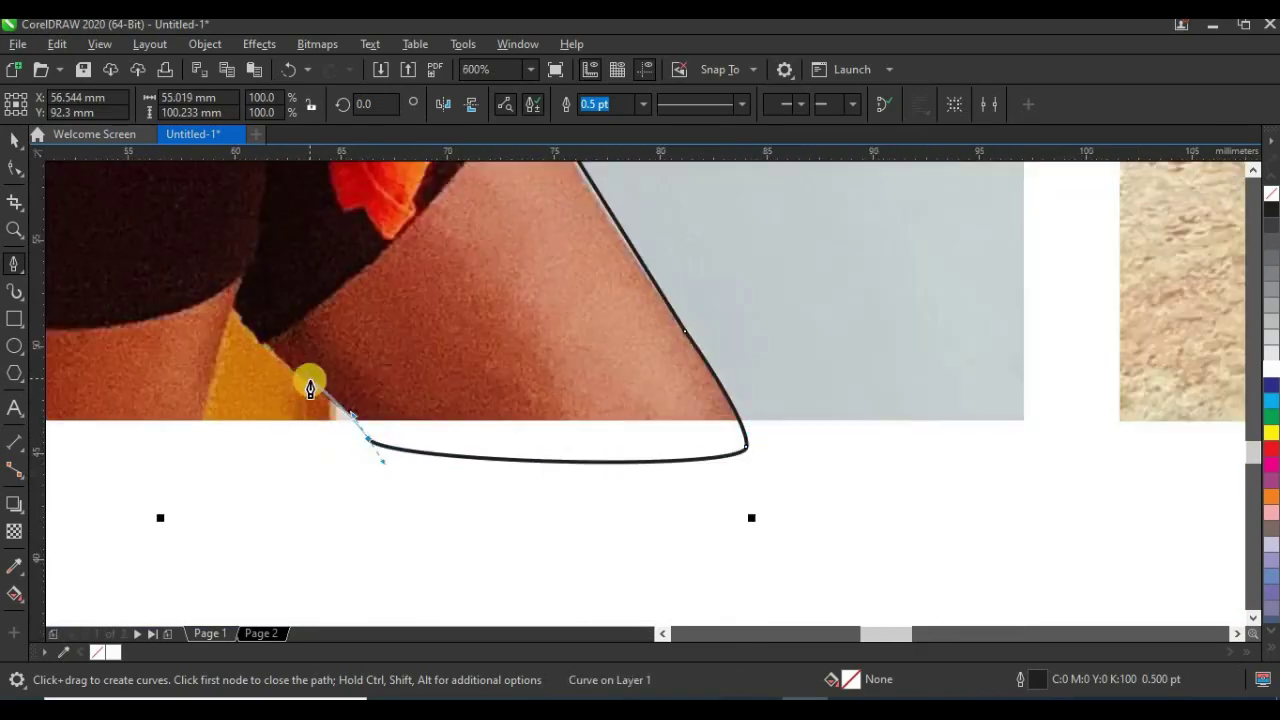
# - Loop the path widely outside the woman's photo and close it at the start node below the final I
pyautogui.click(251, 337)
pyautogui.scroll(-3, 393, 540)
pyautogui.click(519, 185)
pyautogui.click(75, 186)
pyautogui.click(109, 486)
pyautogui.click(220, 572)
pyautogui.scroll(1, 276, 552)
pyautogui.click(301, 547)
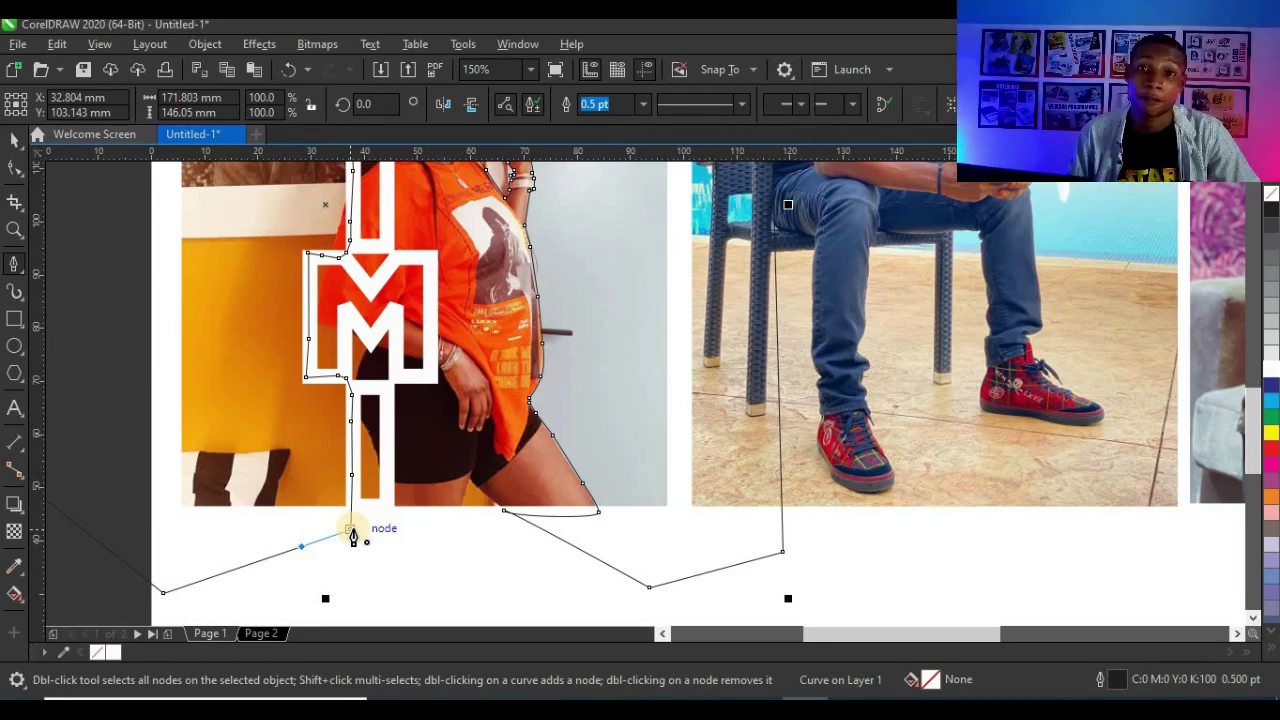
pyautogui.scroll(3, 351, 537)
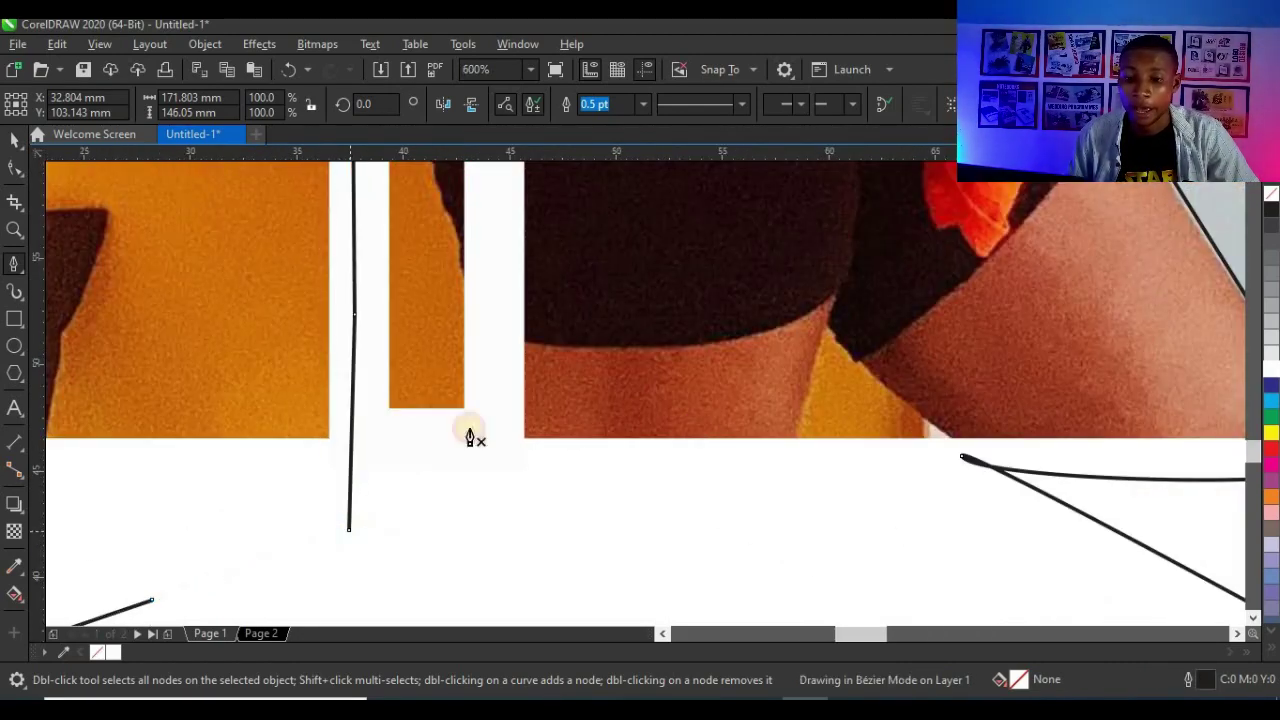
pyautogui.scroll(-5, 523, 457)
pyautogui.click(380, 441)
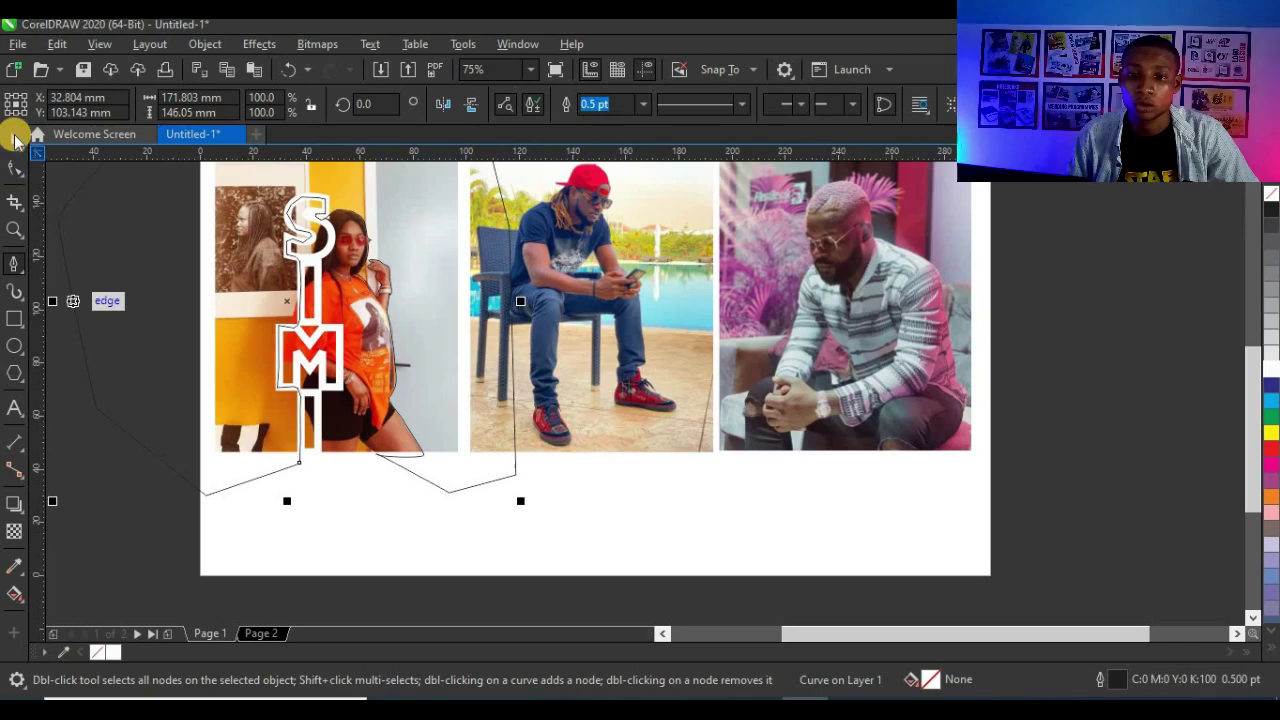
# - Trim the woman's photo with the closed path to remove its background, and delete the leftover path
pyautogui.press('space')
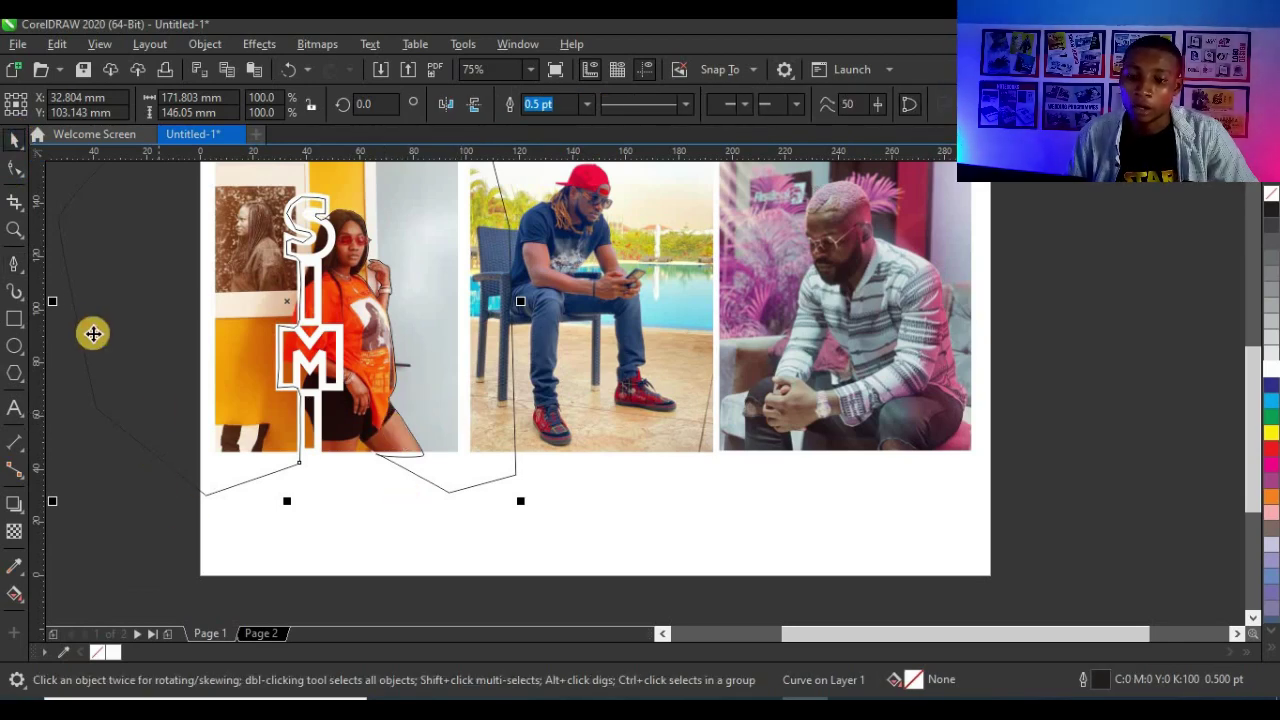
pyautogui.click(93, 334)
pyautogui.scroll(-1, 240, 420)
pyautogui.scroll(1, 258, 434)
pyautogui.click(366, 456)
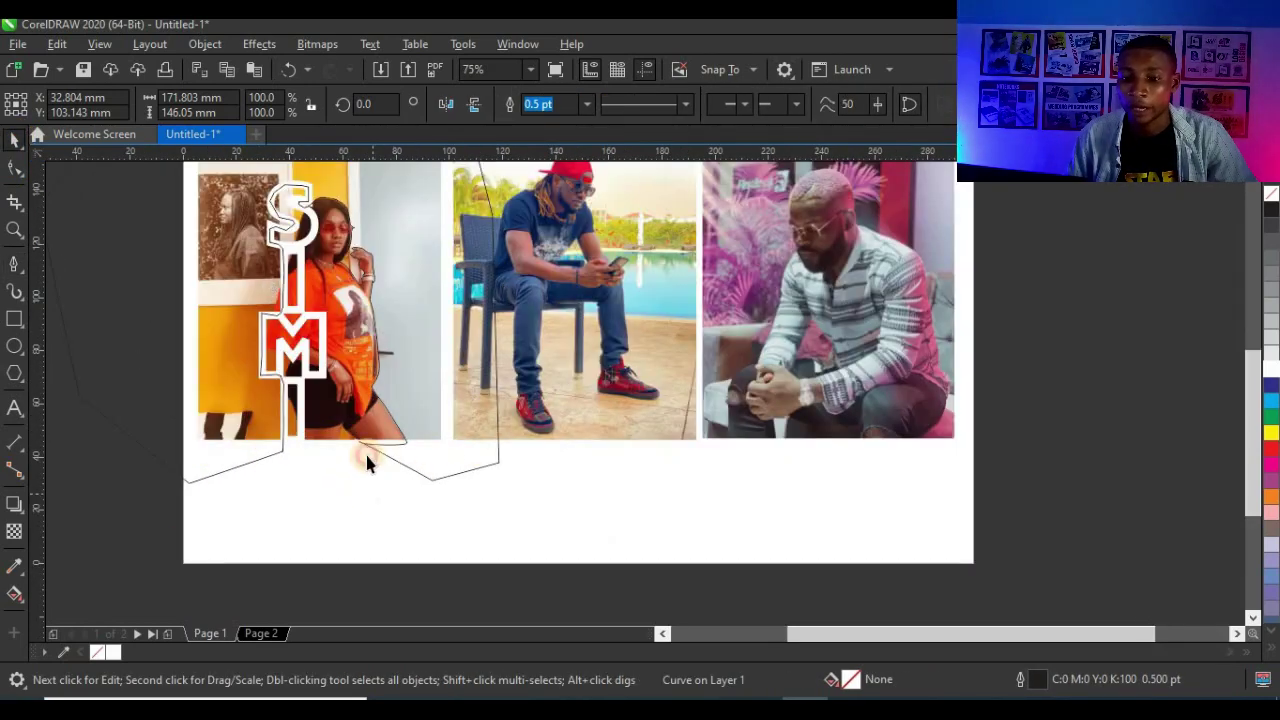
pyautogui.scroll(2, 366, 462)
pyautogui.click(197, 449)
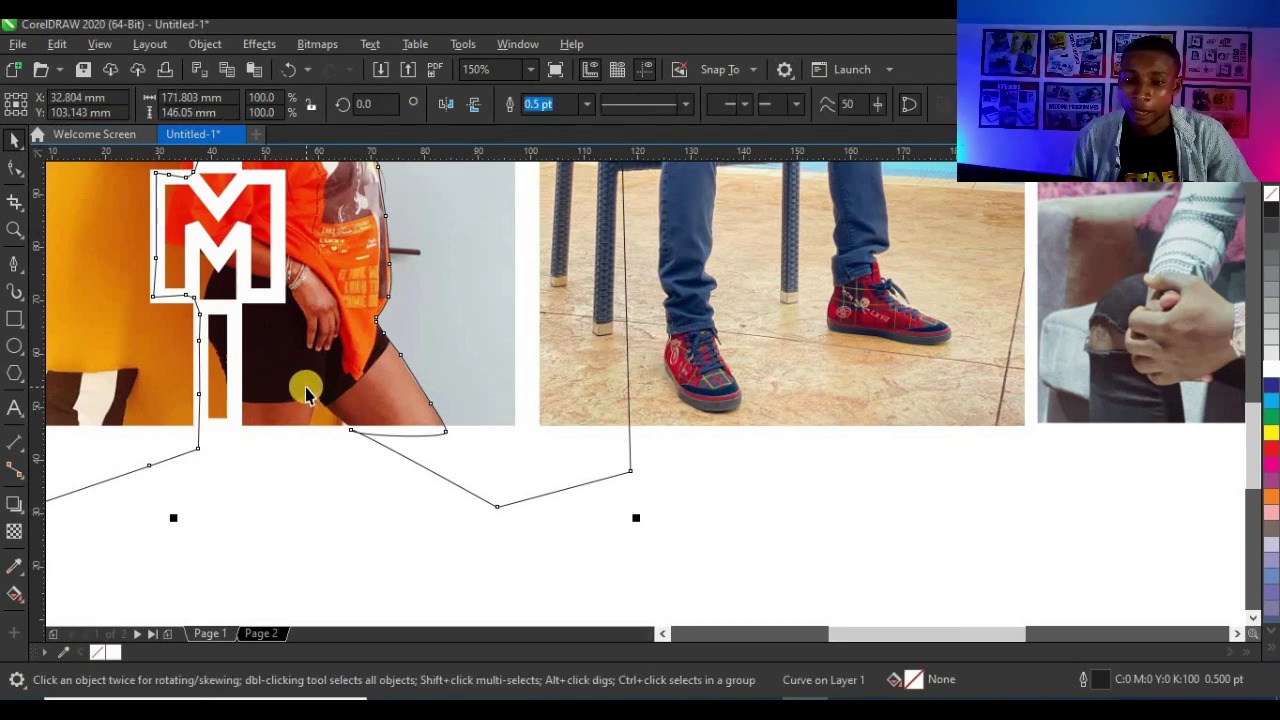
pyautogui.keyDown('shift'); pyautogui.click(328, 408); pyautogui.keyUp('shift')
pyautogui.scroll(-2, 331, 412)
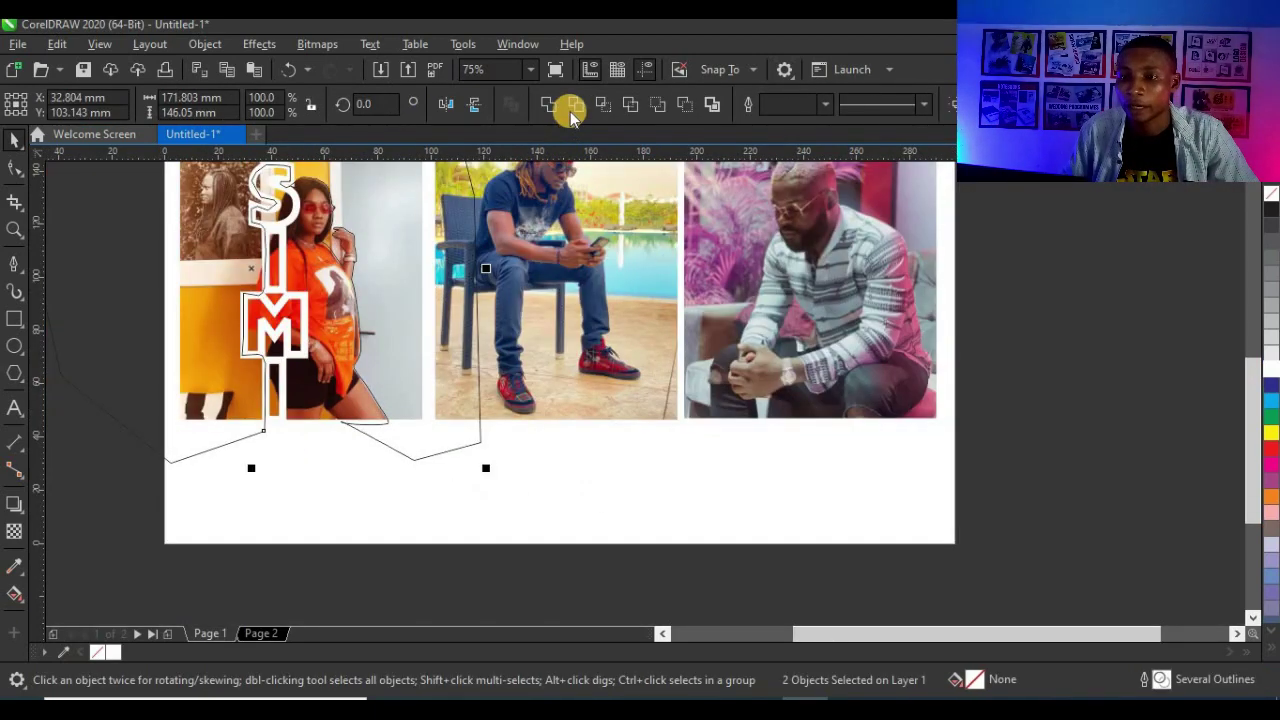
pyautogui.click(570, 111)
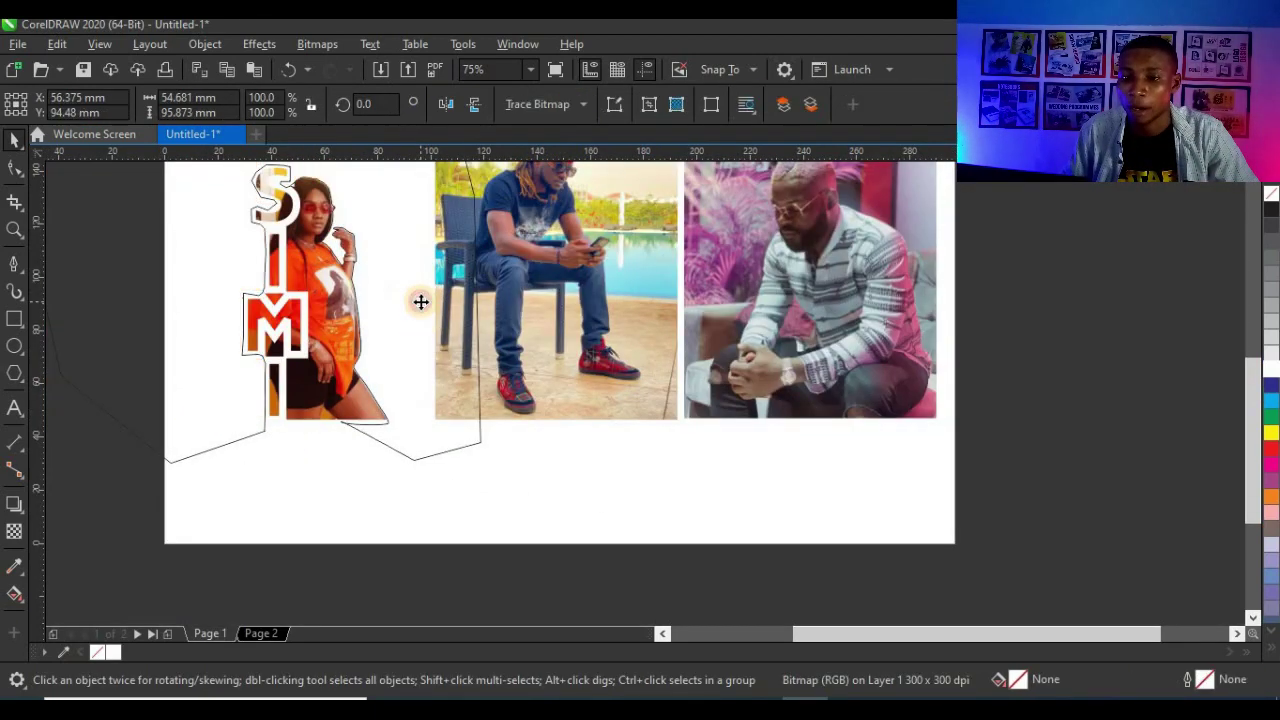
pyautogui.click(420, 302)
pyautogui.press('Delete')
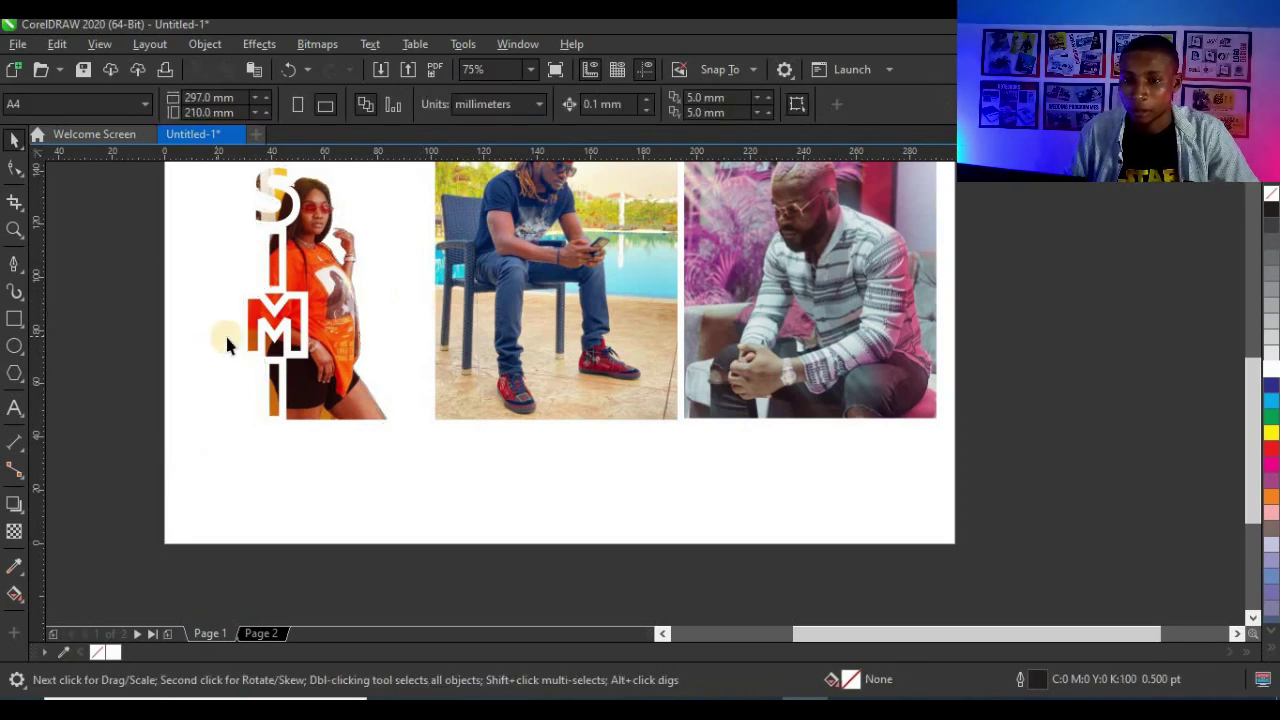
# - Add a drop shadow to the outlined SIMI text, offset about 0.4 mm left and 1.1 mm down
pyautogui.scroll(-1, 226, 343)
pyautogui.scroll(2, 221, 271)
pyautogui.scroll(-1, 301, 318)
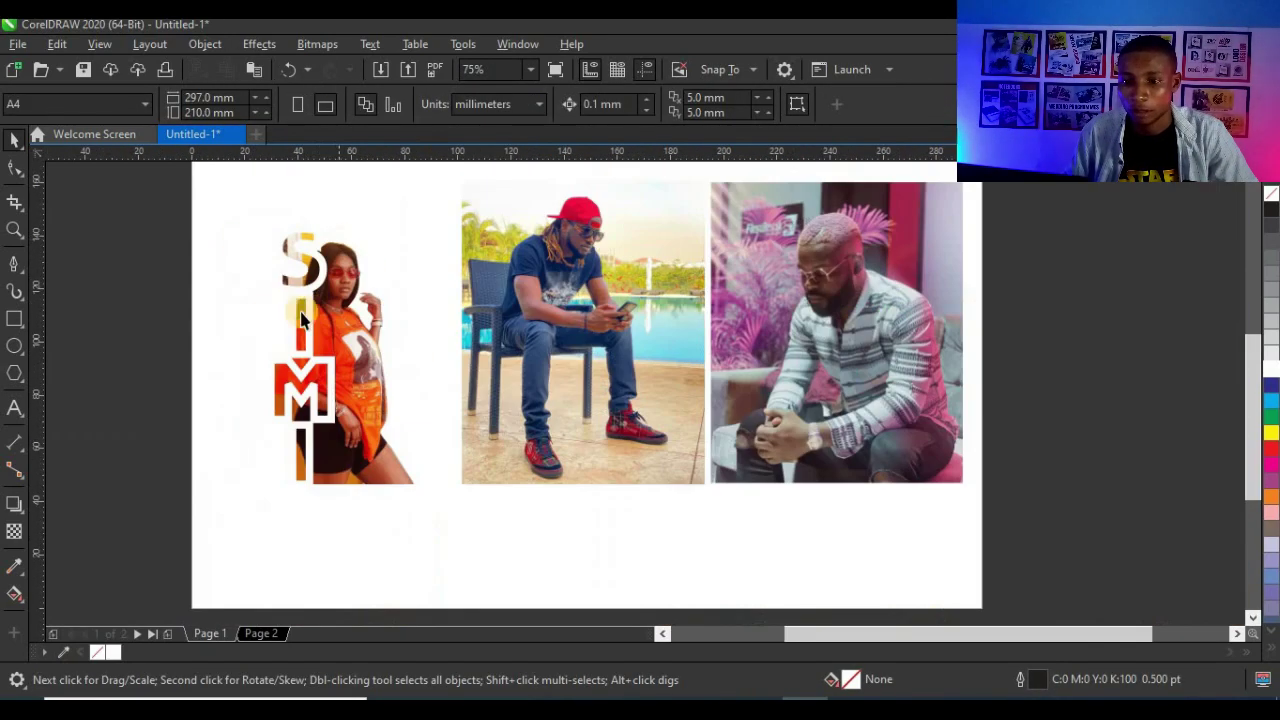
pyautogui.scroll(2, 301, 318)
pyautogui.click(372, 266)
pyautogui.scroll(-2, 370, 265)
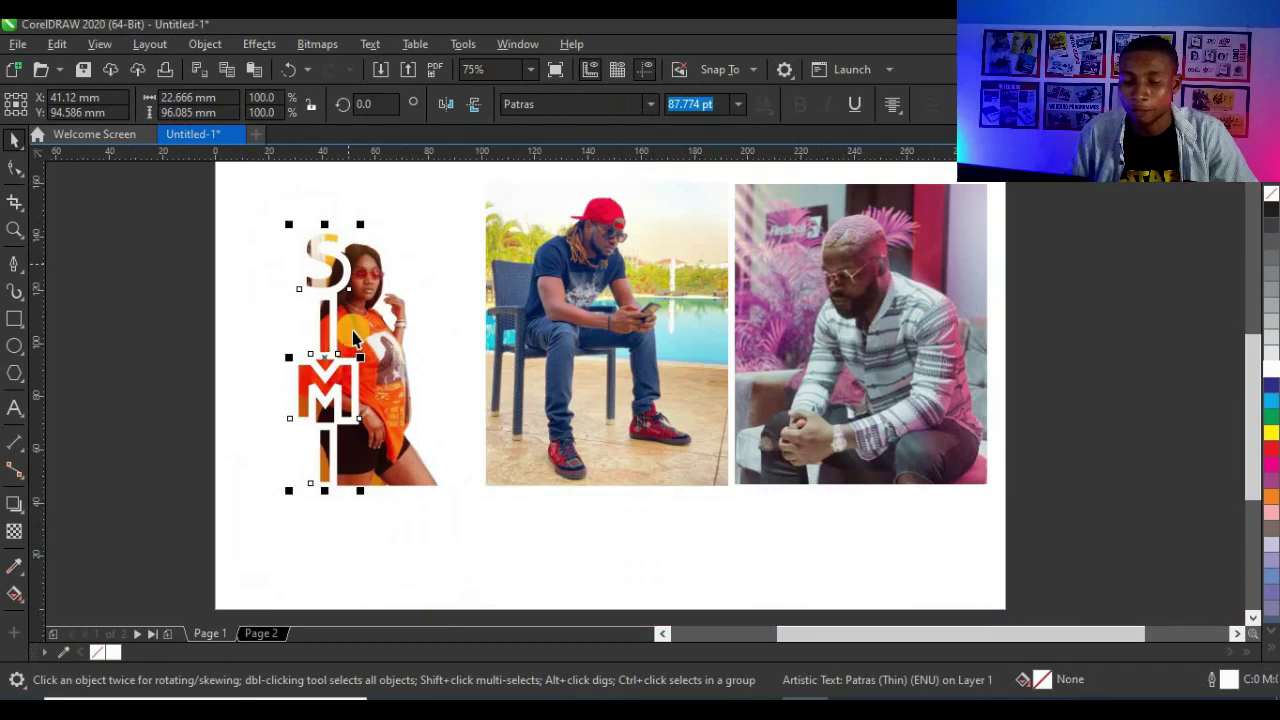
pyautogui.scroll(2, 352, 376)
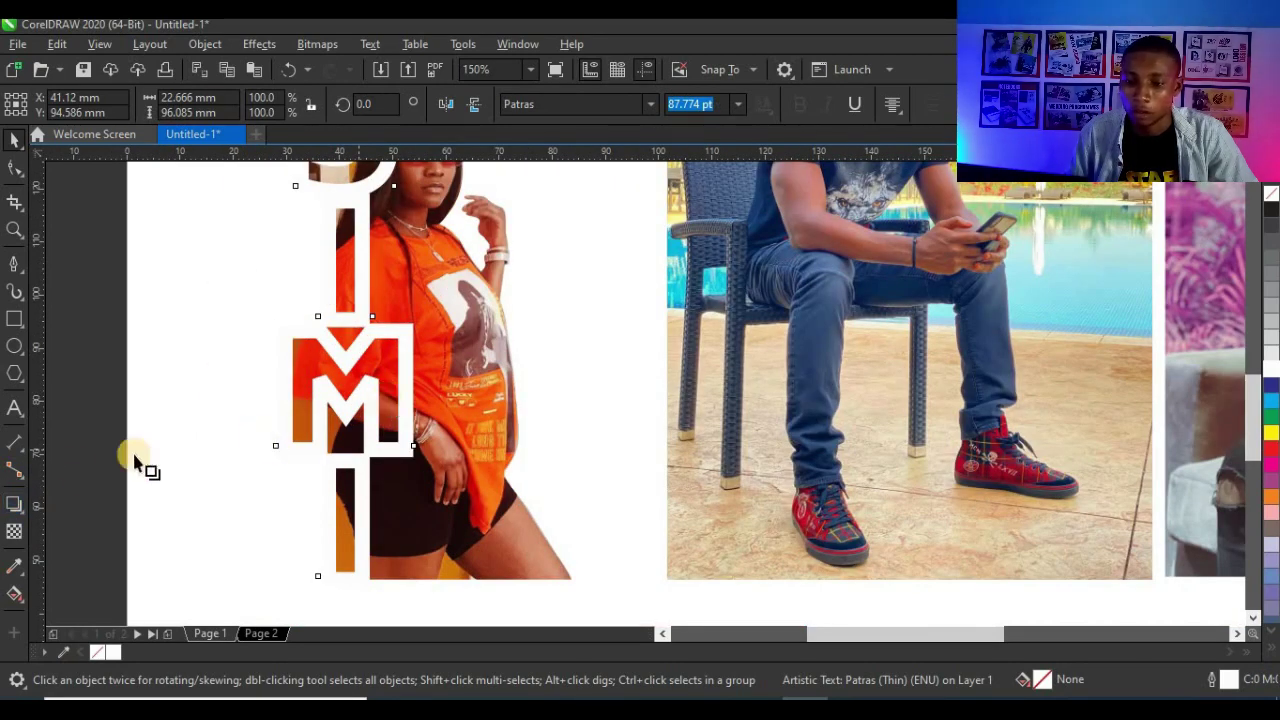
pyautogui.press('space')
pyautogui.moveTo(315, 448); pyautogui.dragTo(287, 498)
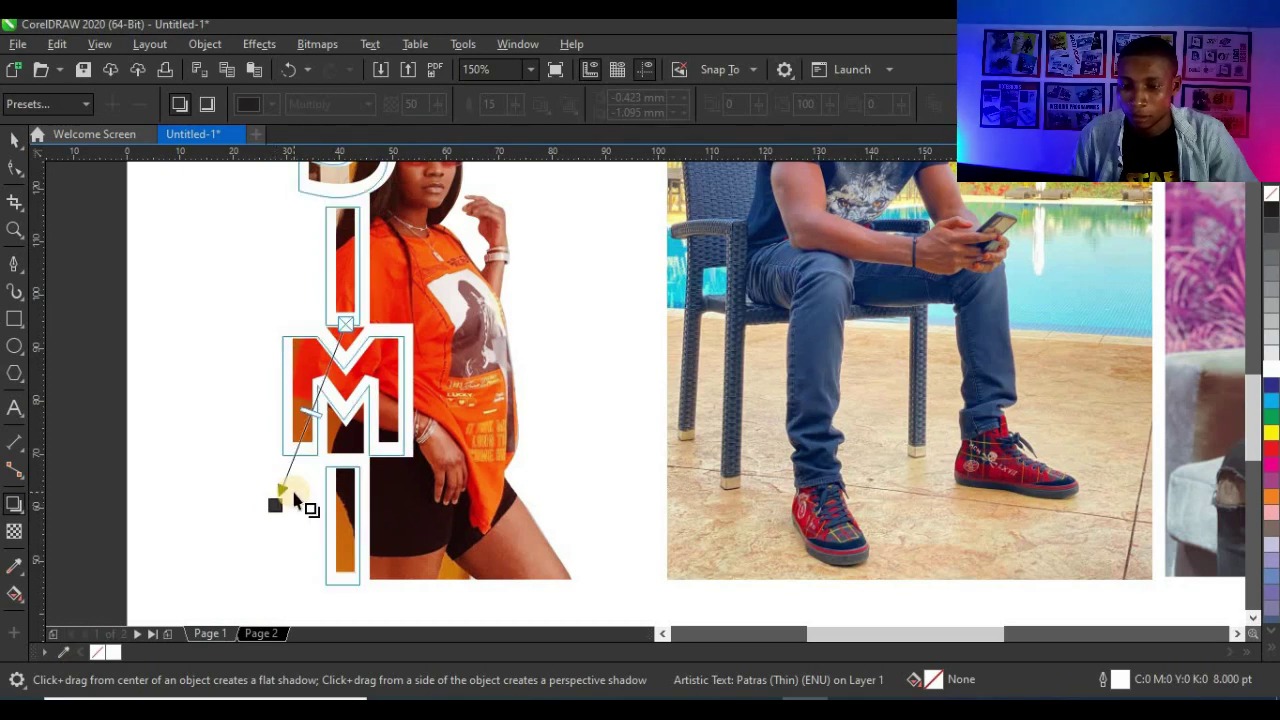
# - Set the SIMI text's drop shadow opacity to 64 and its feathering to 11
pyautogui.scroll(-2, 290, 480)
pyautogui.scroll(2, 385, 320)
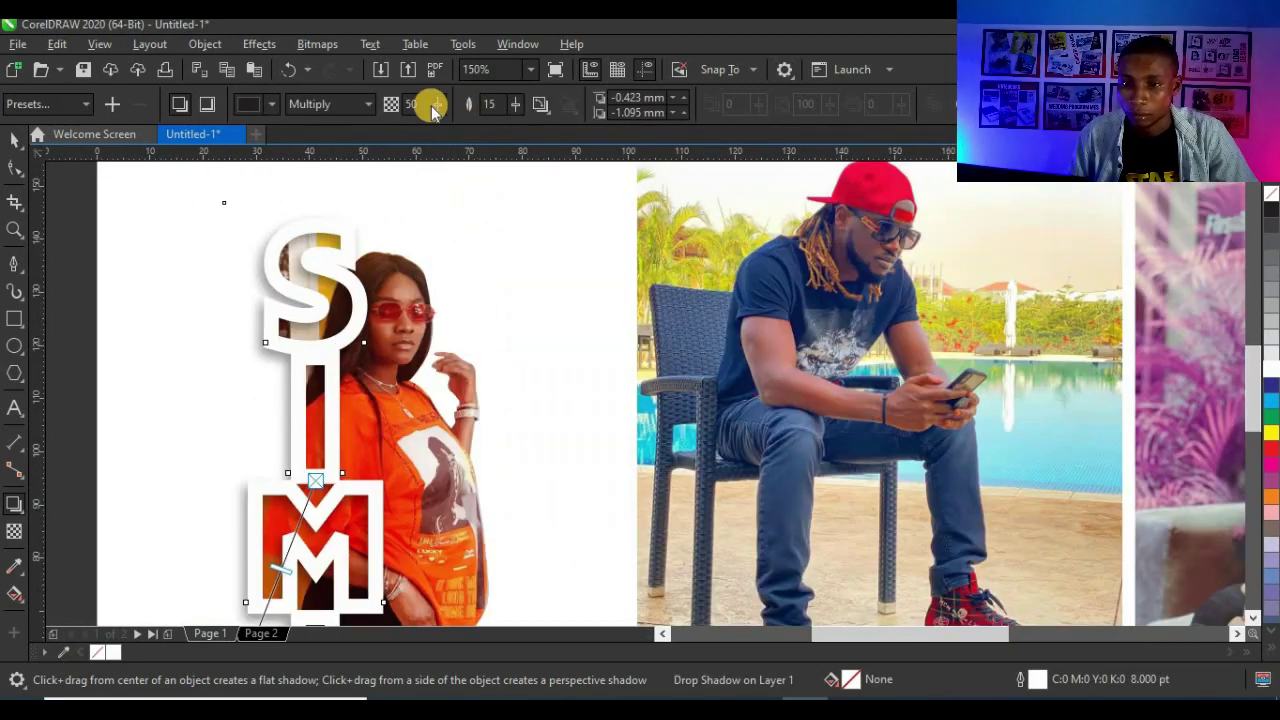
pyautogui.moveTo(443, 102); pyautogui.dragTo(516, 111)
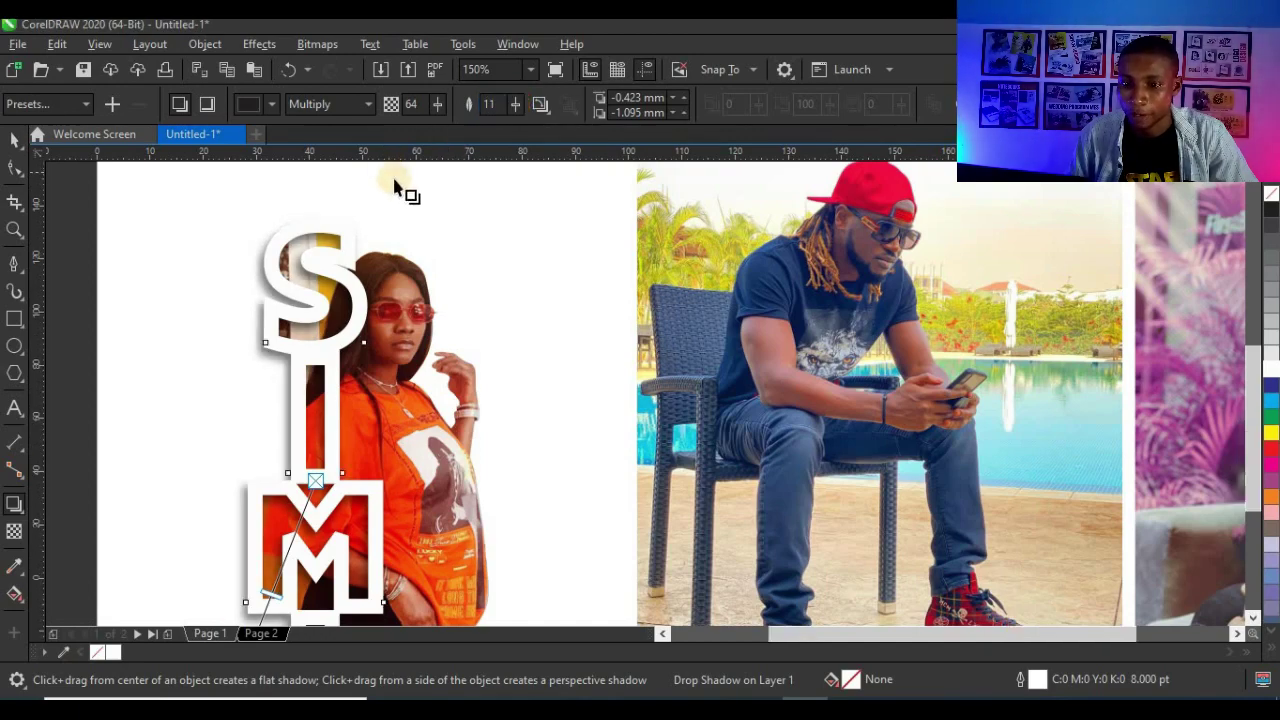
# - Examine the drop shadow along the vertical SIMI text, from the S down to the final I
pyautogui.scroll(-1, 390, 172)
pyautogui.scroll(2, 375, 425)
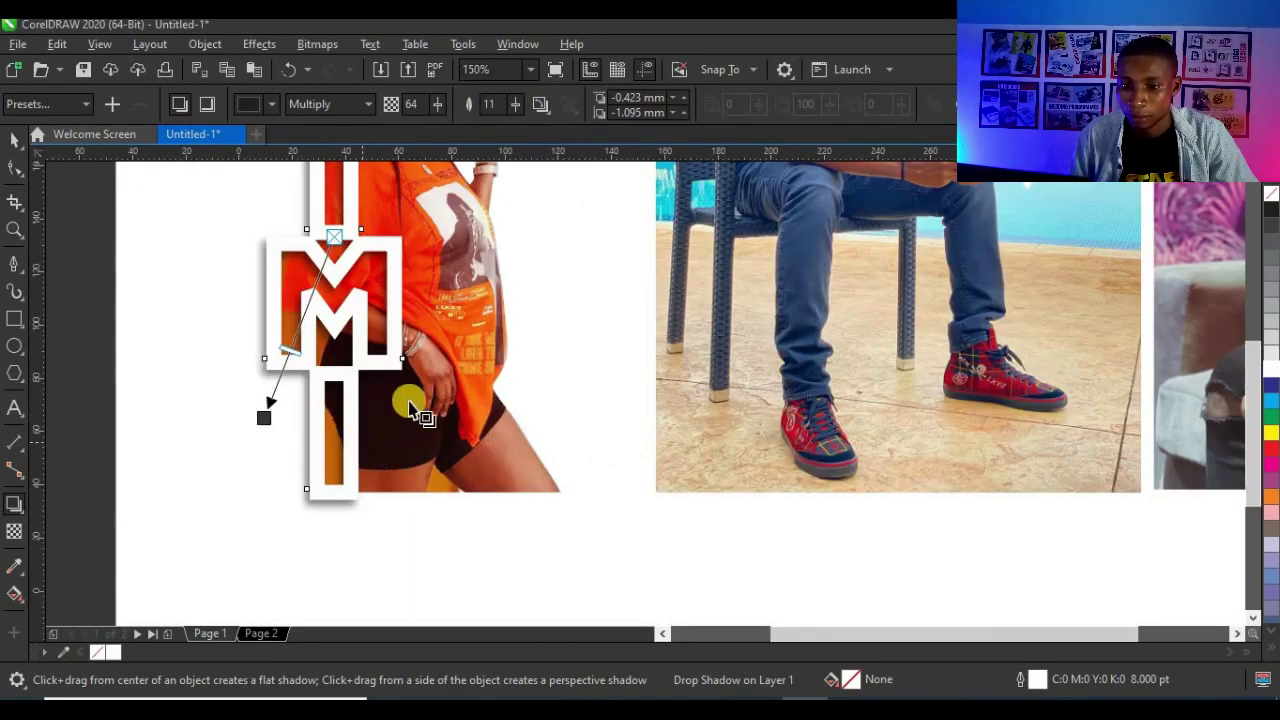
pyautogui.scroll(-2, 375, 440)
pyautogui.scroll(2, 300, 245)
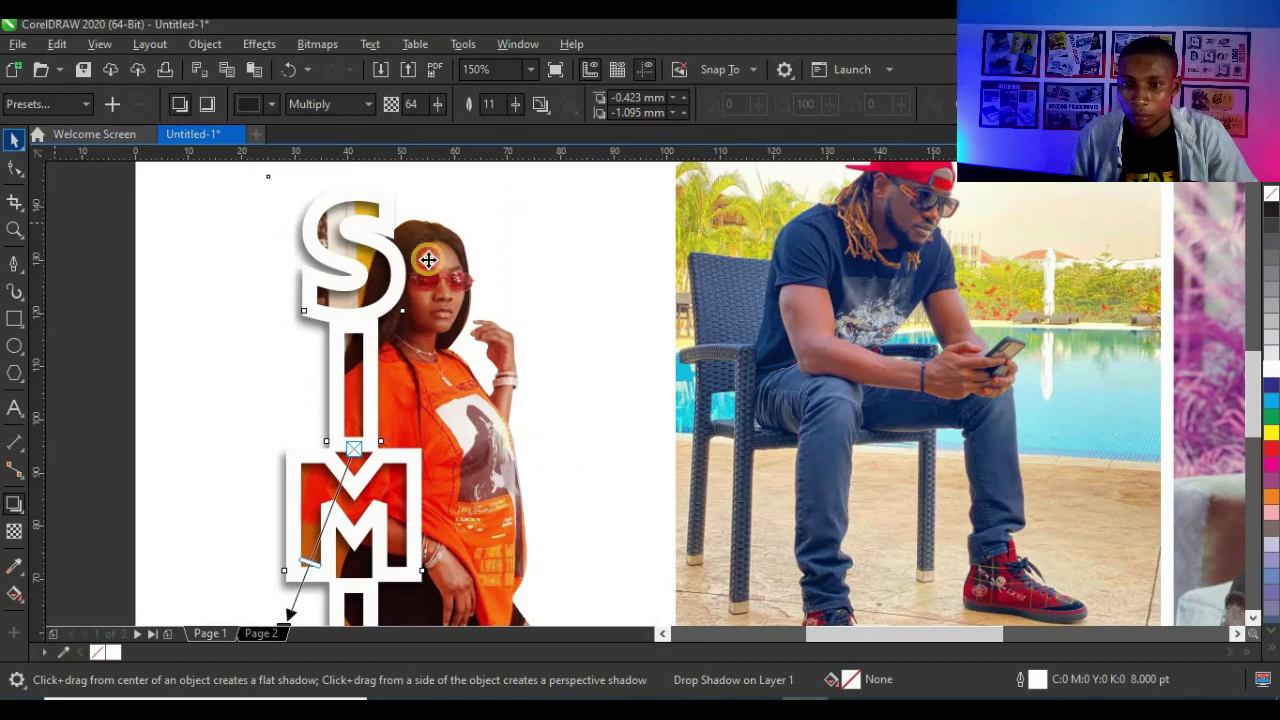
pyautogui.scroll(-2, 348, 297)
pyautogui.press('space')
pyautogui.scroll(2, 361, 325)
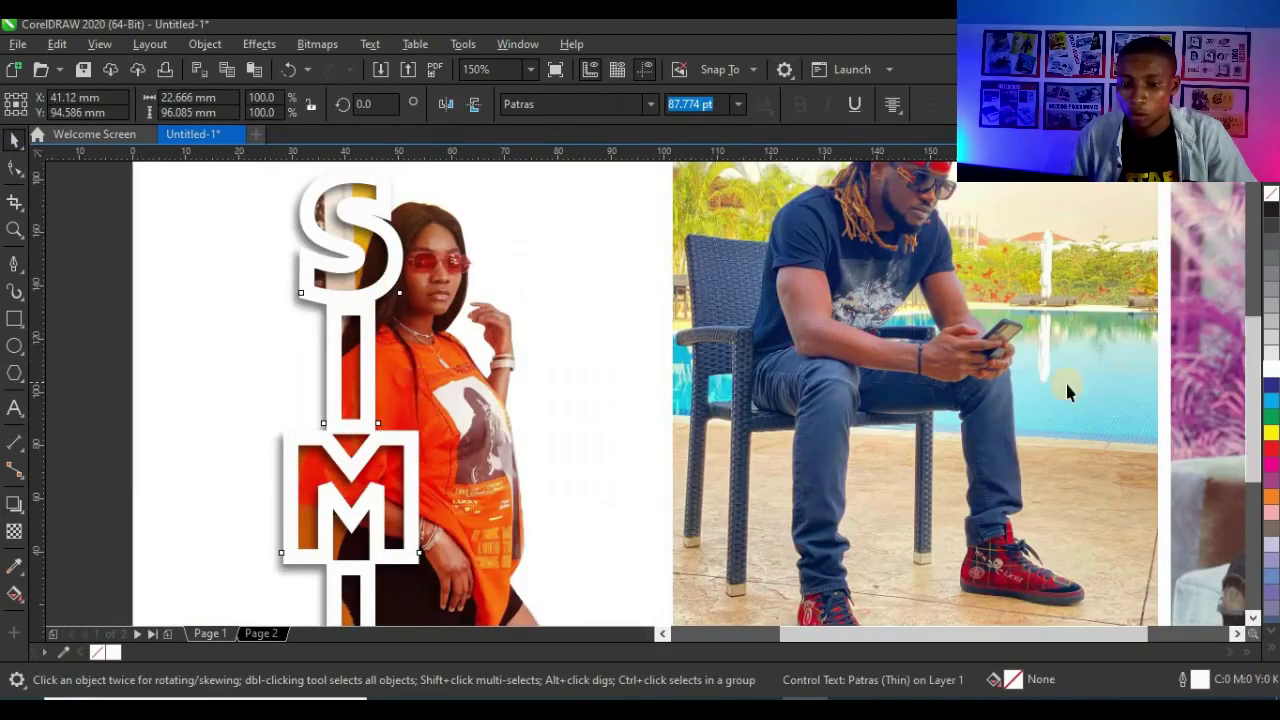
# - Change the outline colour of the SIMI text to golden yellow
pyautogui.scroll(-2, 1068, 392)
pyautogui.click(1270, 436)
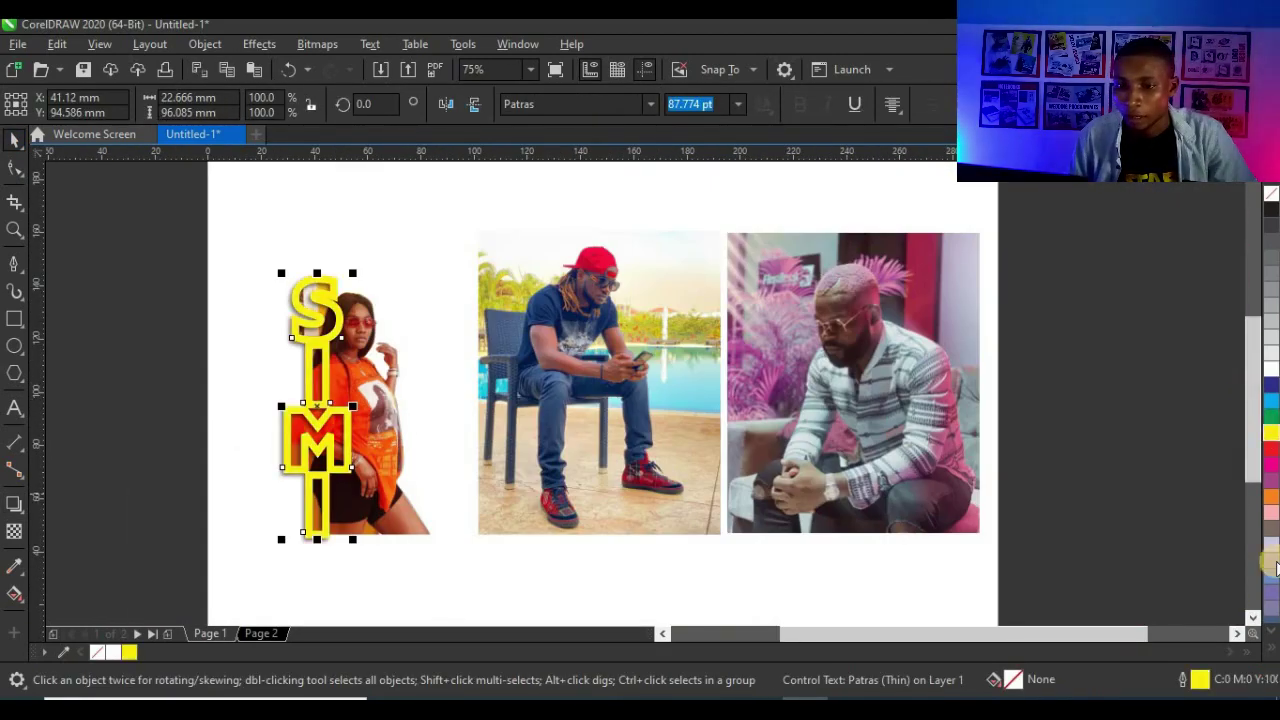
pyautogui.click(1270, 648)
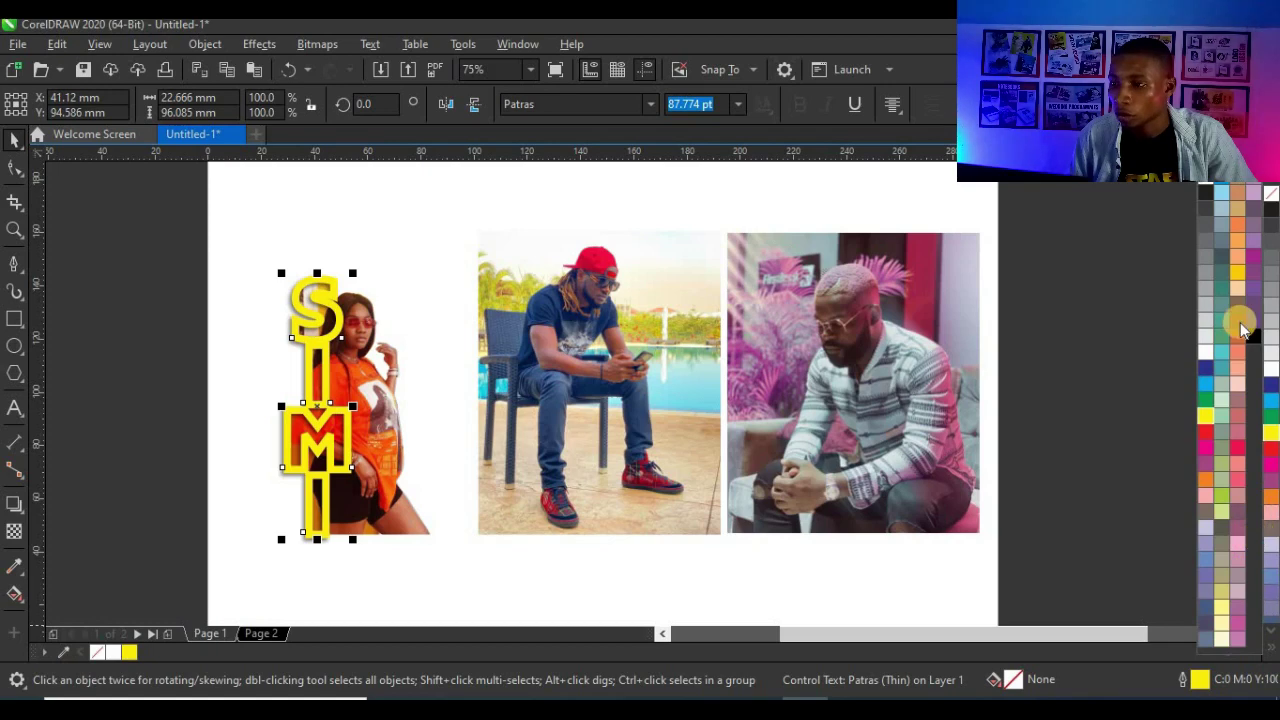
pyautogui.click(1234, 272)
pyautogui.click(225, 342)
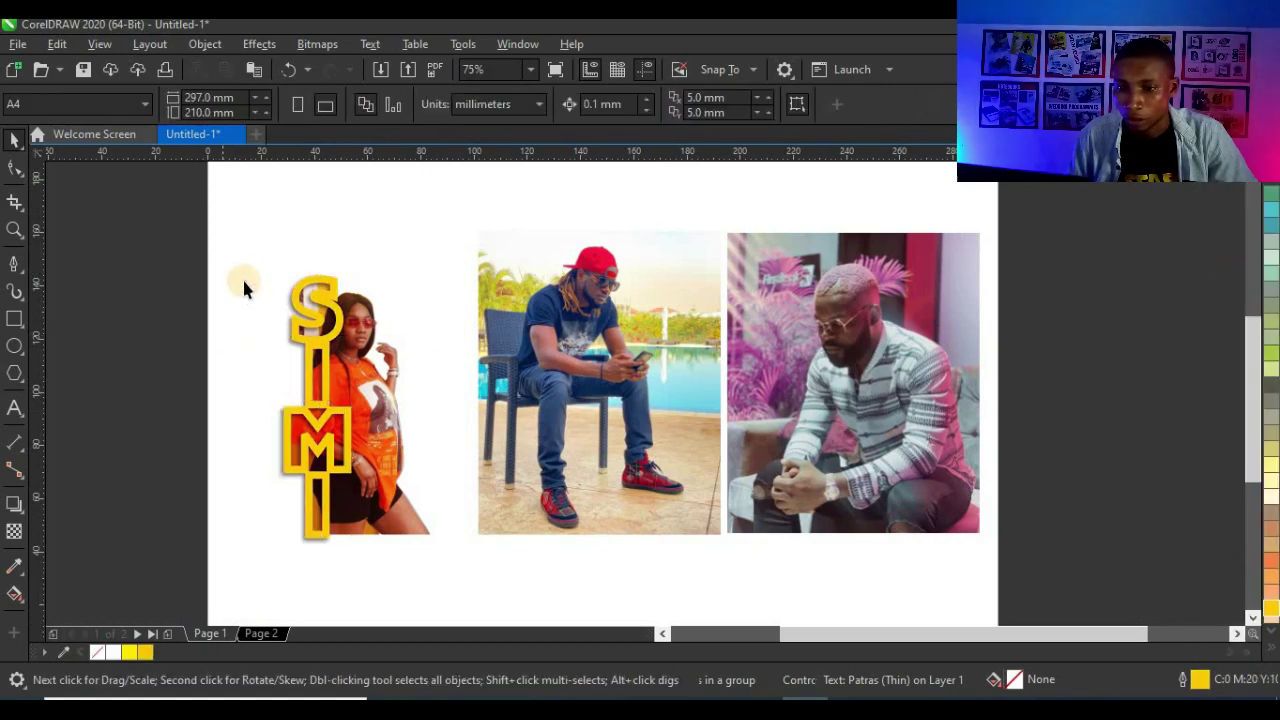
pyautogui.click(171, 248)
pyautogui.scroll(2, 325, 338)
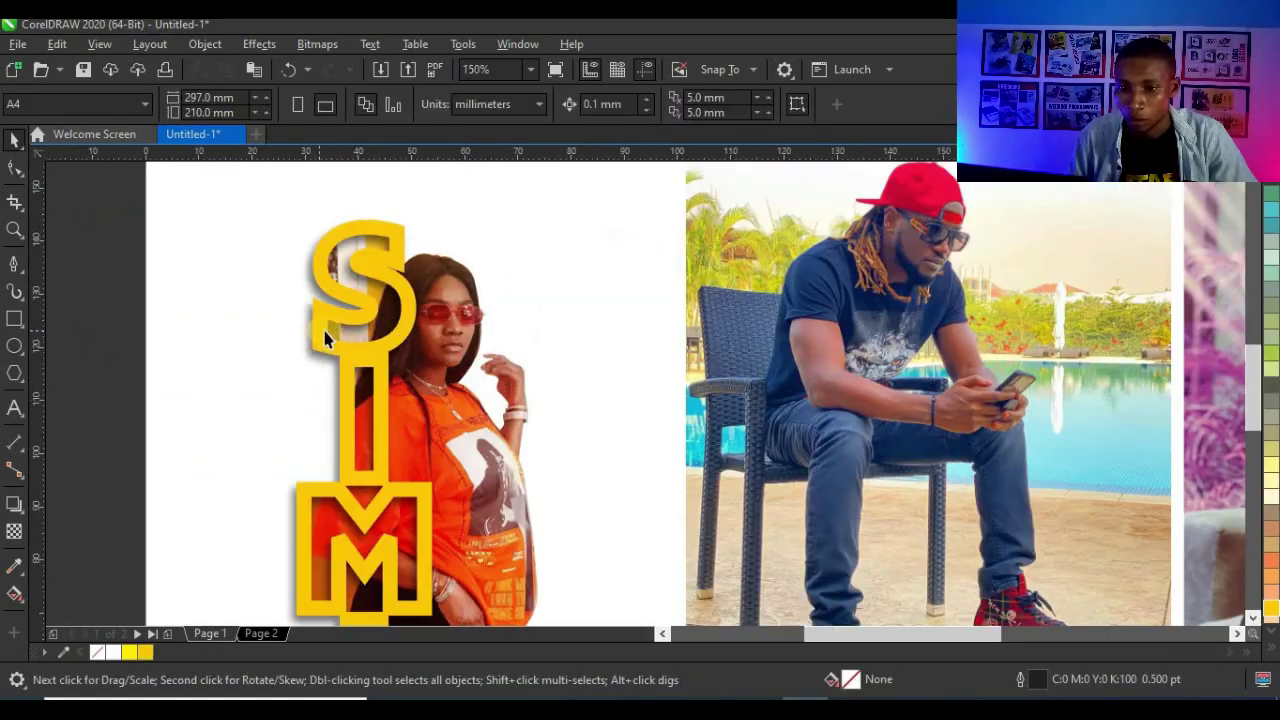
pyautogui.scroll(-2, 238, 320)
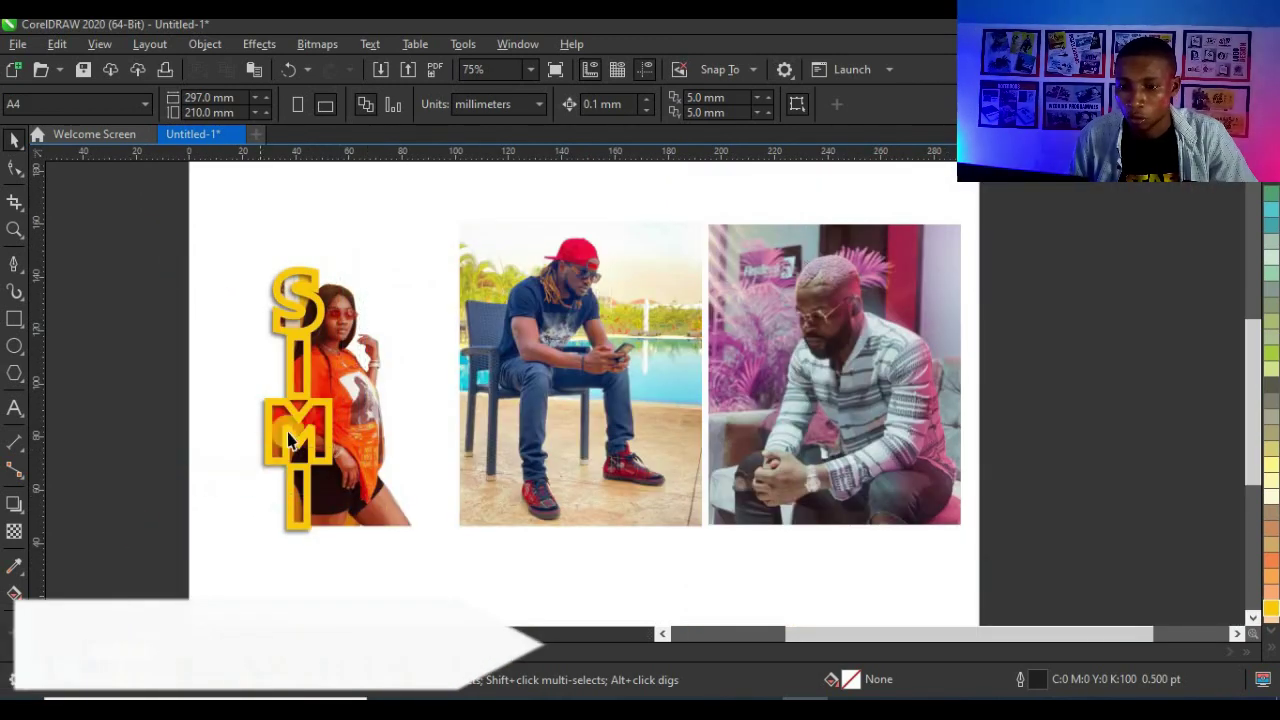
# - Set the SIMI text's outline width to 4 pt
pyautogui.click(306, 406)
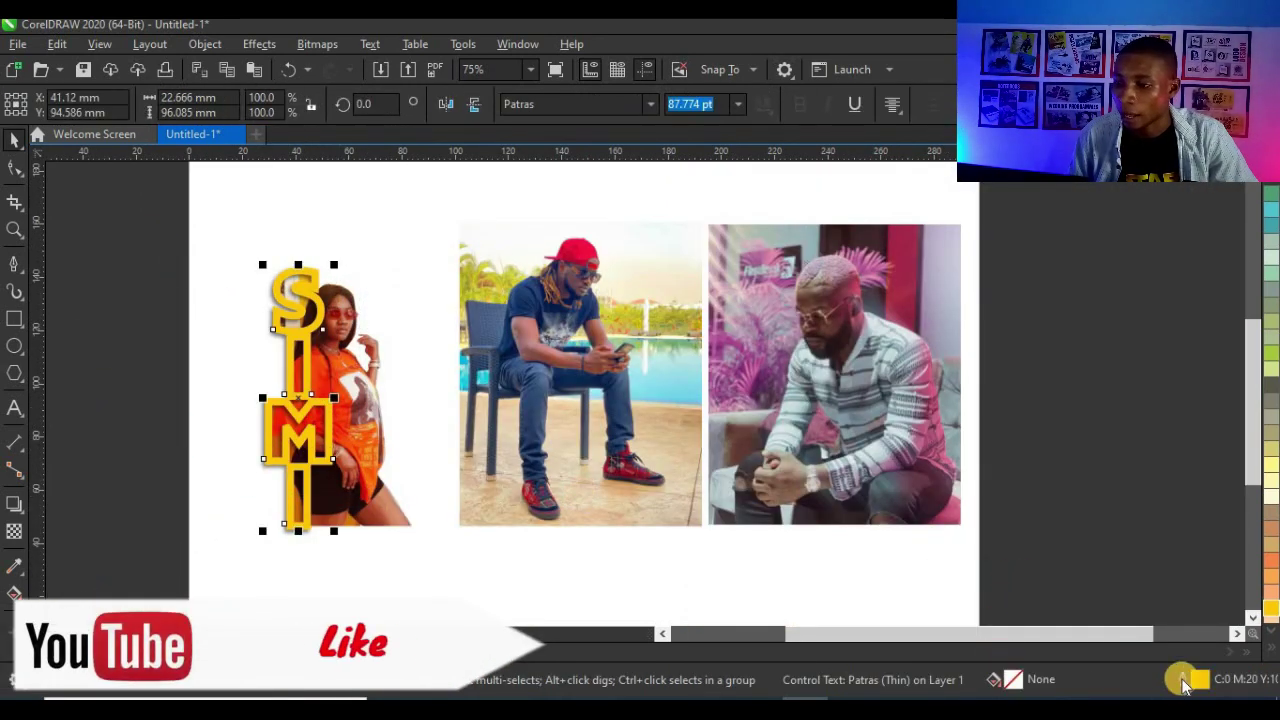
pyautogui.press('F12')
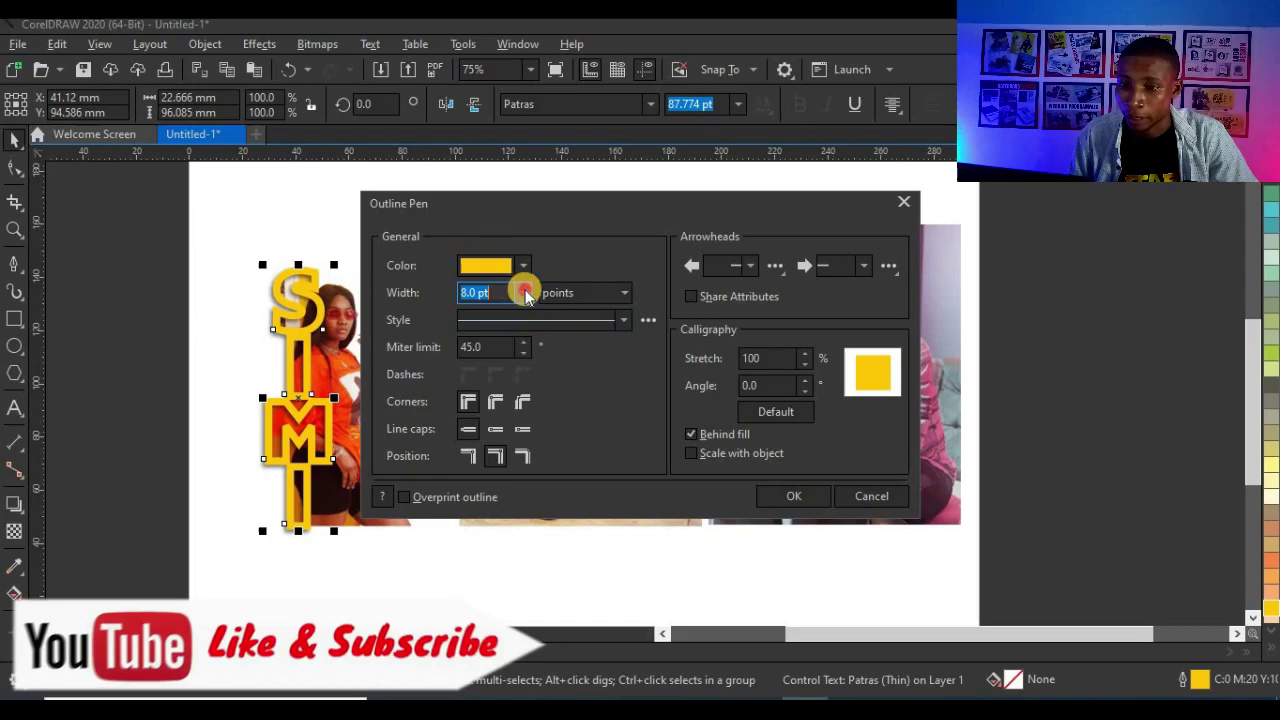
pyautogui.click(522, 292)
pyautogui.click(478, 424)
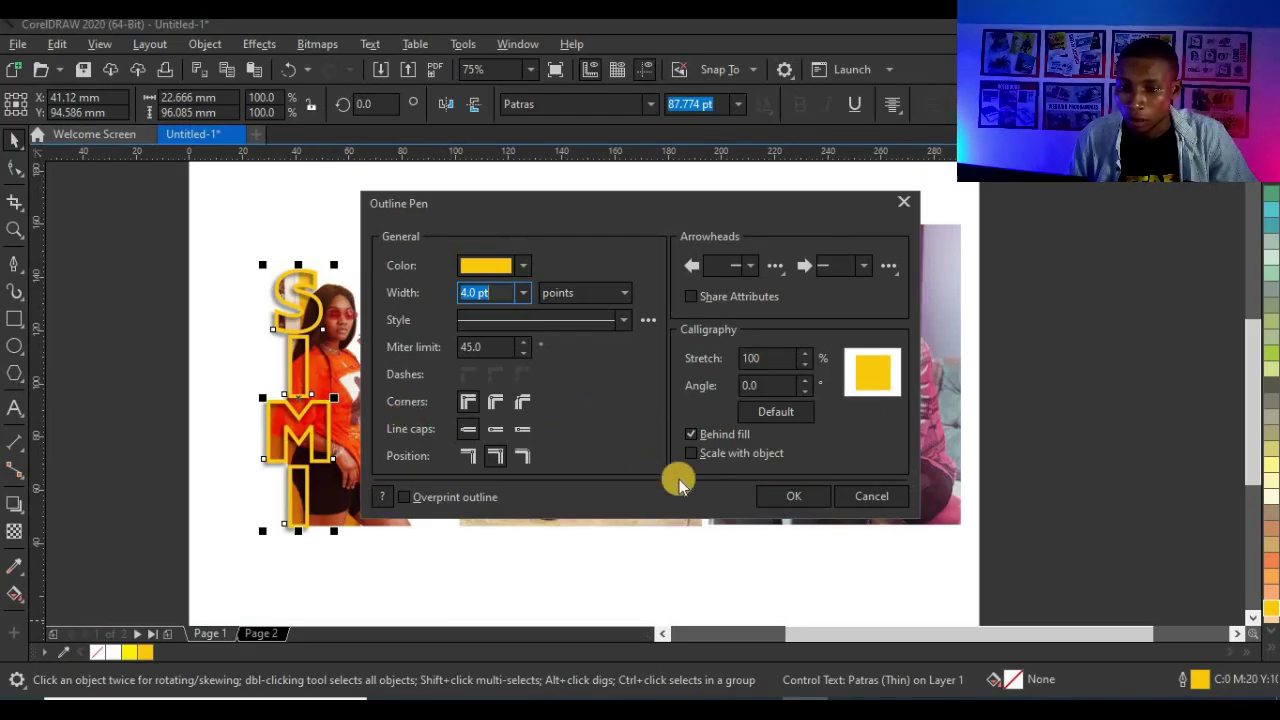
pyautogui.click(786, 496)
pyautogui.click(183, 408)
pyautogui.scroll(3, 280, 323)
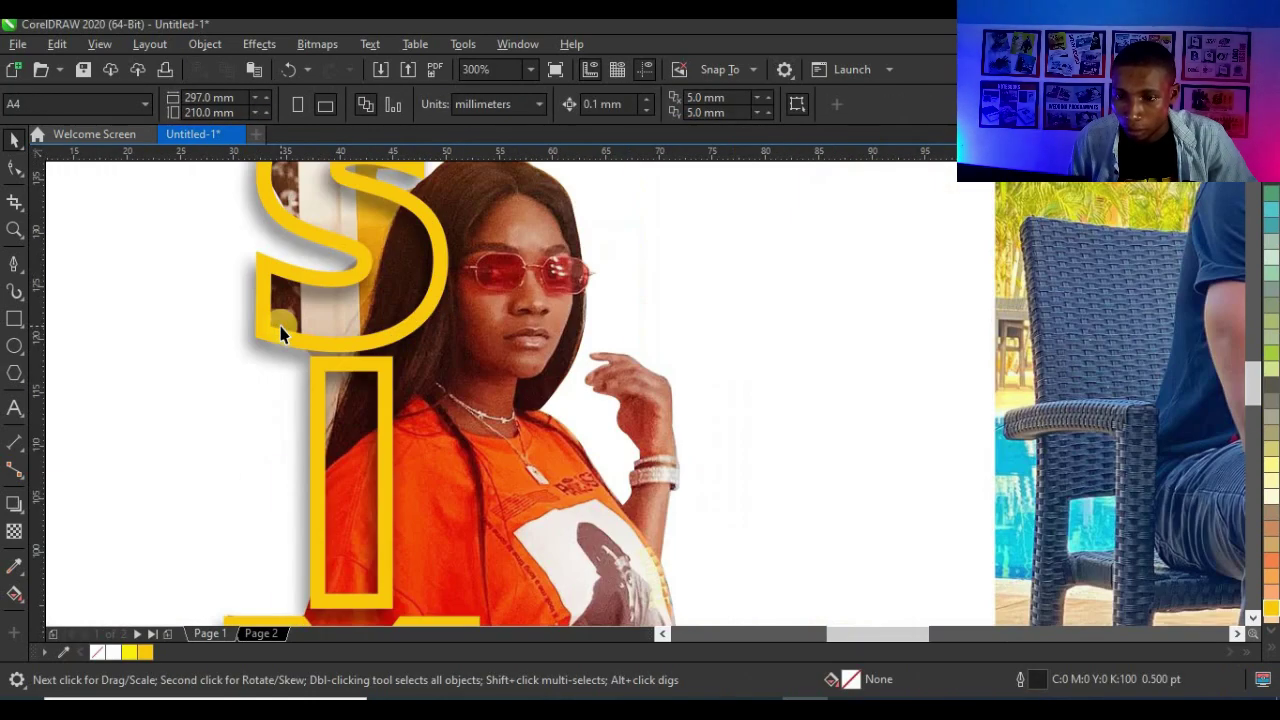
pyautogui.scroll(-4, 308, 333)
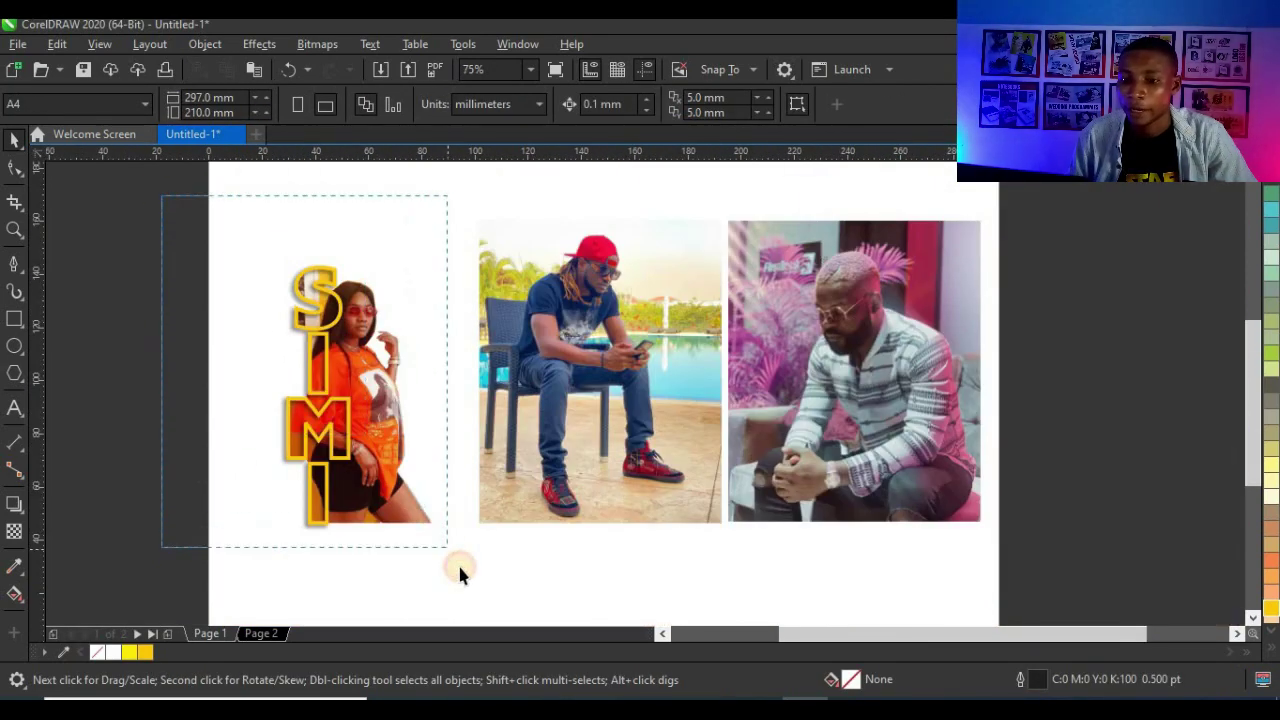
# - Group the SIMI text with the woman's photo and move the group closer to the page's left edge
pyautogui.moveTo(459, 572); pyautogui.dragTo(457, 562)
pyautogui.hotkey('ctrl', 'g')
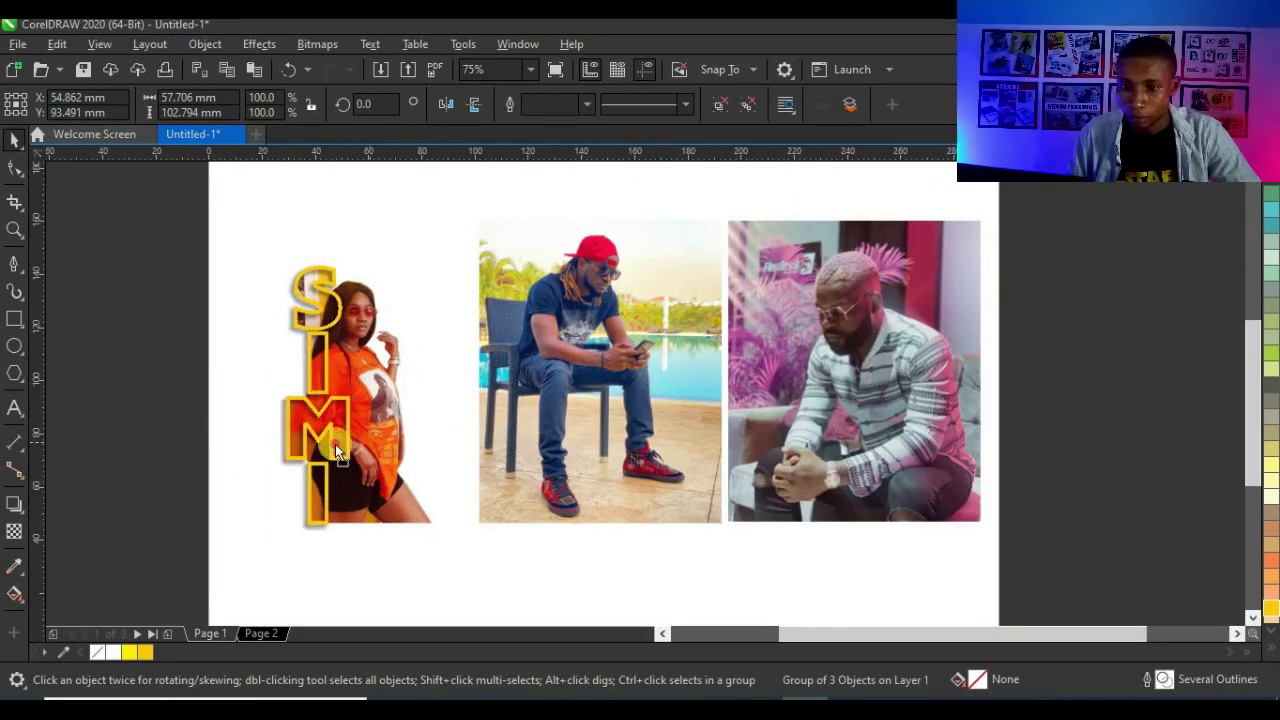
pyautogui.moveTo(335, 444); pyautogui.dragTo(328, 445)
pyautogui.click(123, 431)
pyautogui.scroll(1, 271, 379)
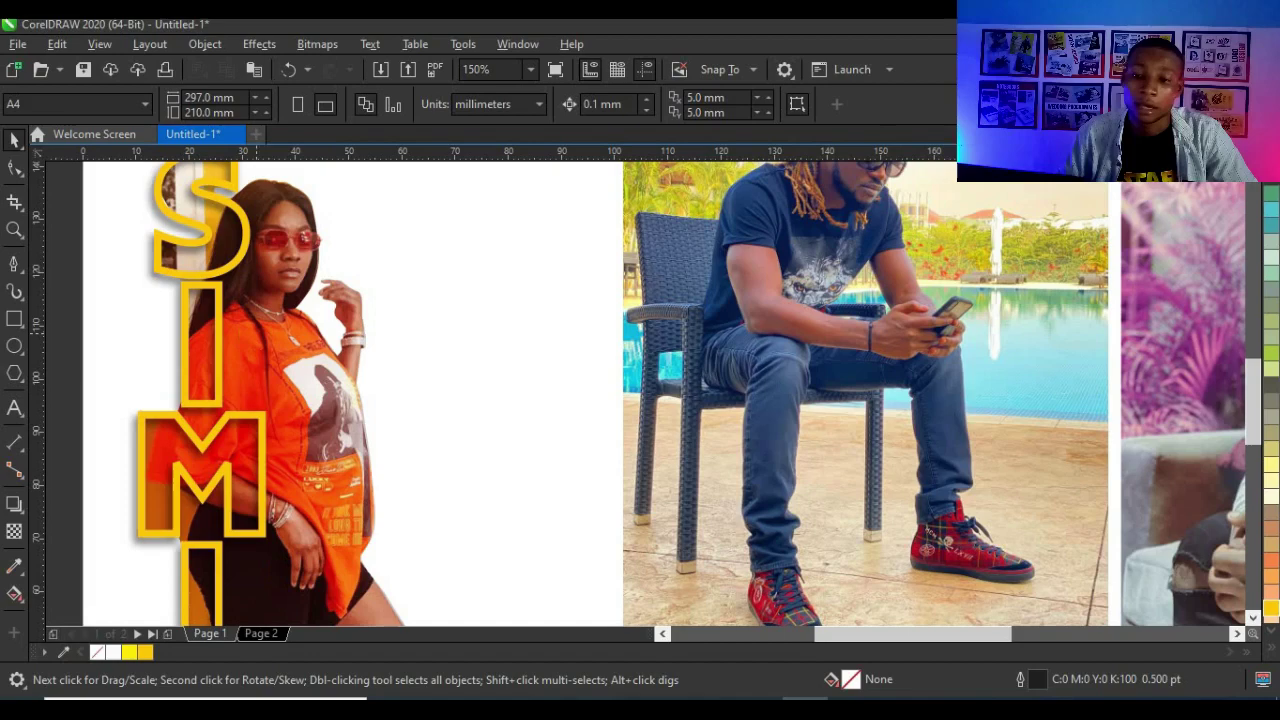
# - Move the photo of the man in the red cap left and down, centred at about X 129.3, Y 95.5 mm
pyautogui.scroll(-3, 298, 443)
pyautogui.scroll(2, 508, 357)
pyautogui.click(532, 404)
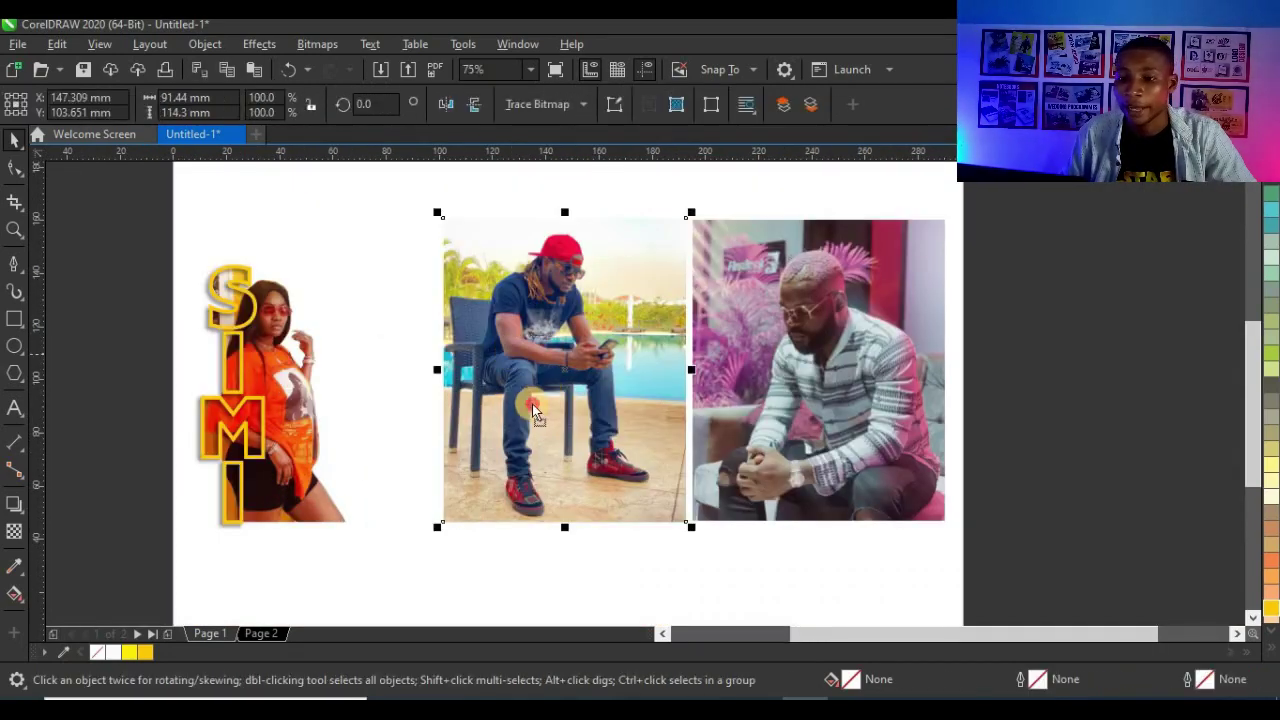
pyautogui.moveTo(532, 404); pyautogui.dragTo(533, 390)
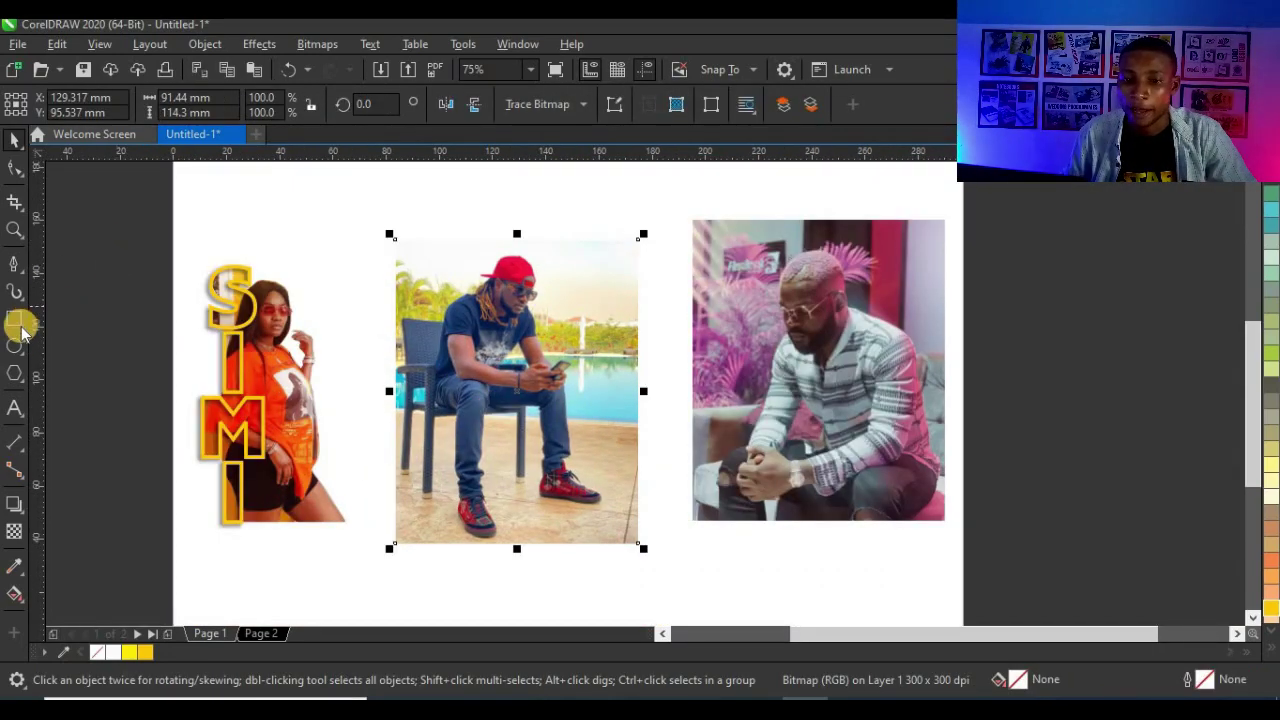
# - Add the text RUDE above the red-cap man's photo, with each letter on its own line
pyautogui.scroll(-2, 575, 320)
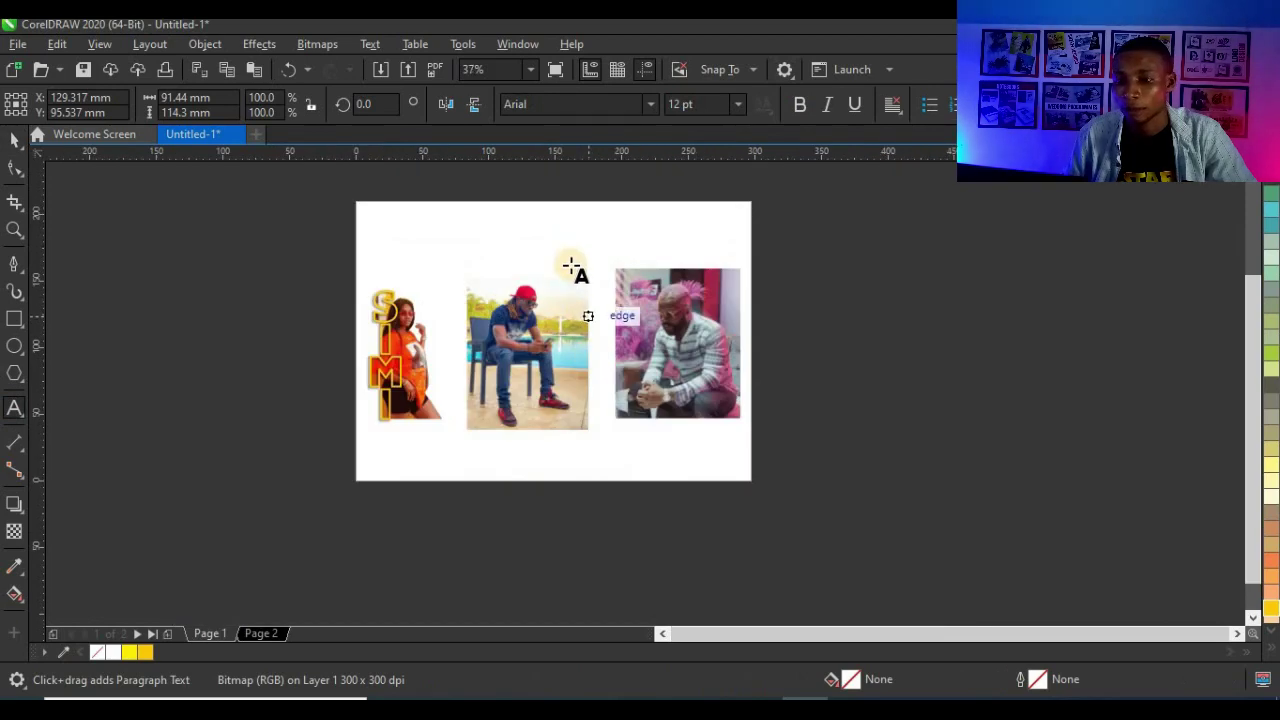
pyautogui.scroll(2, 572, 268)
pyautogui.click(401, 229)
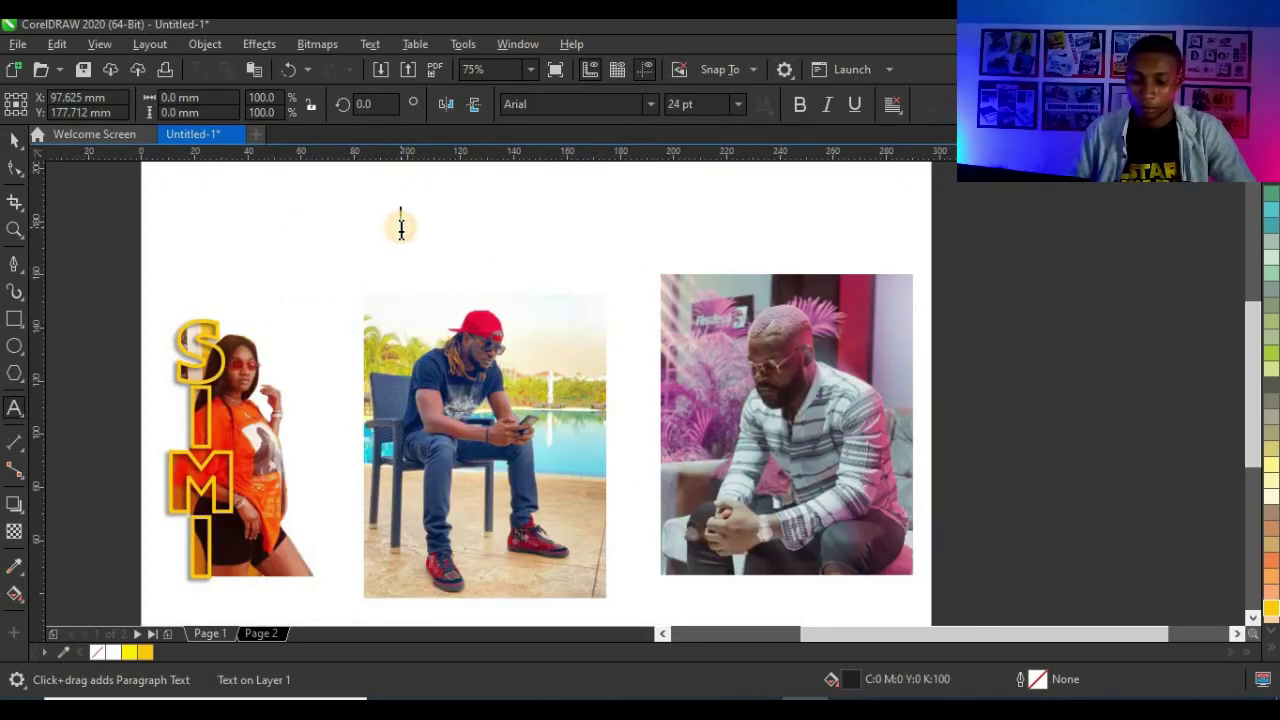
pyautogui.write('RUD')
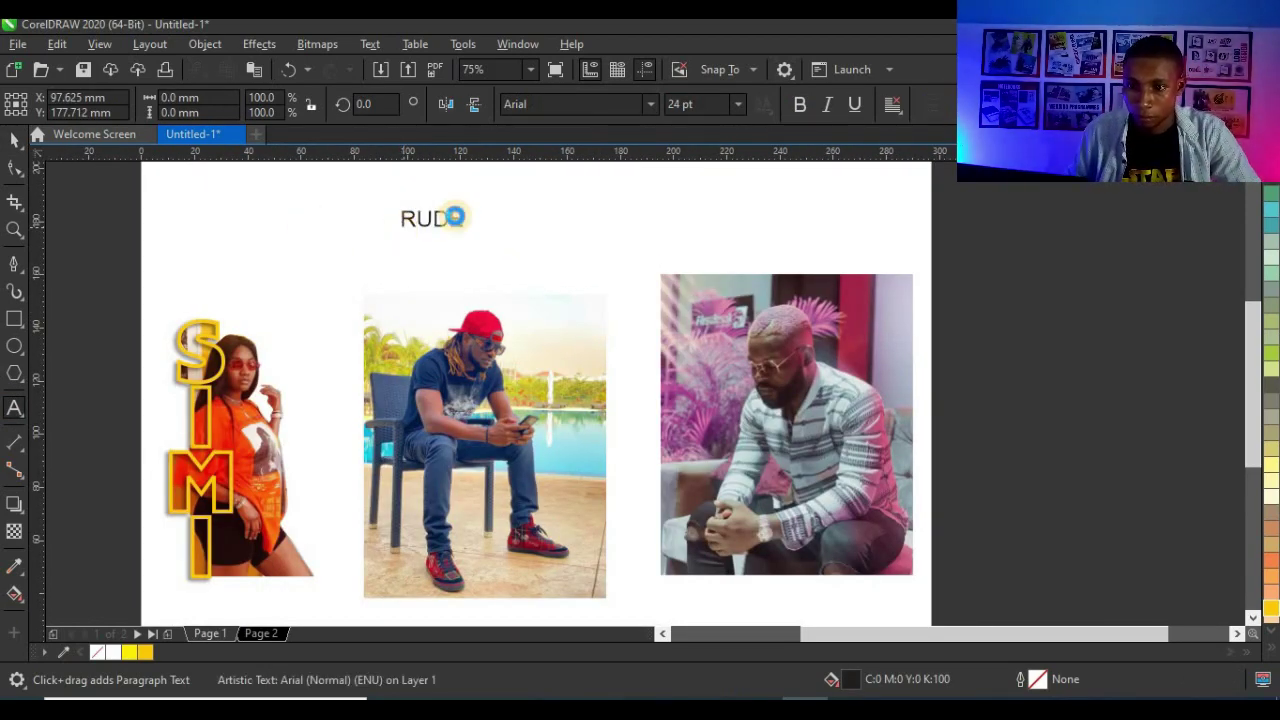
pyautogui.write('E')
pyautogui.scroll(2, 455, 217)
pyautogui.press('Return')
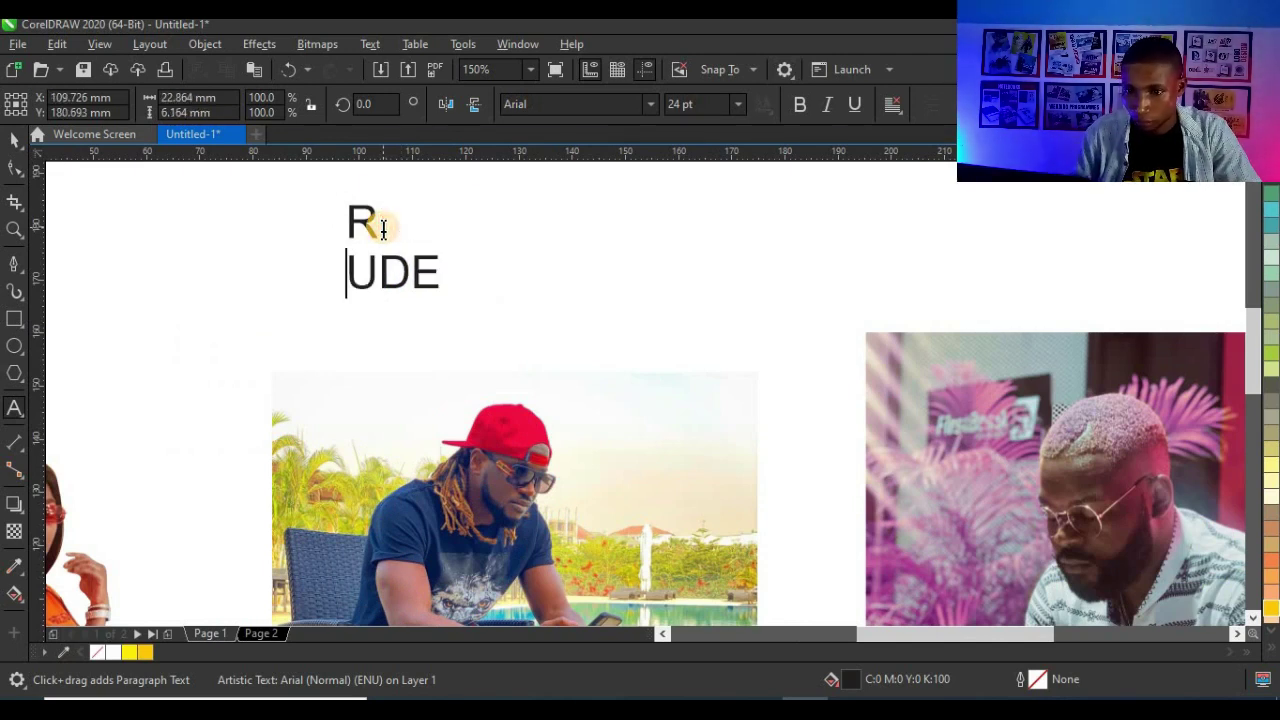
pyautogui.press('Return')
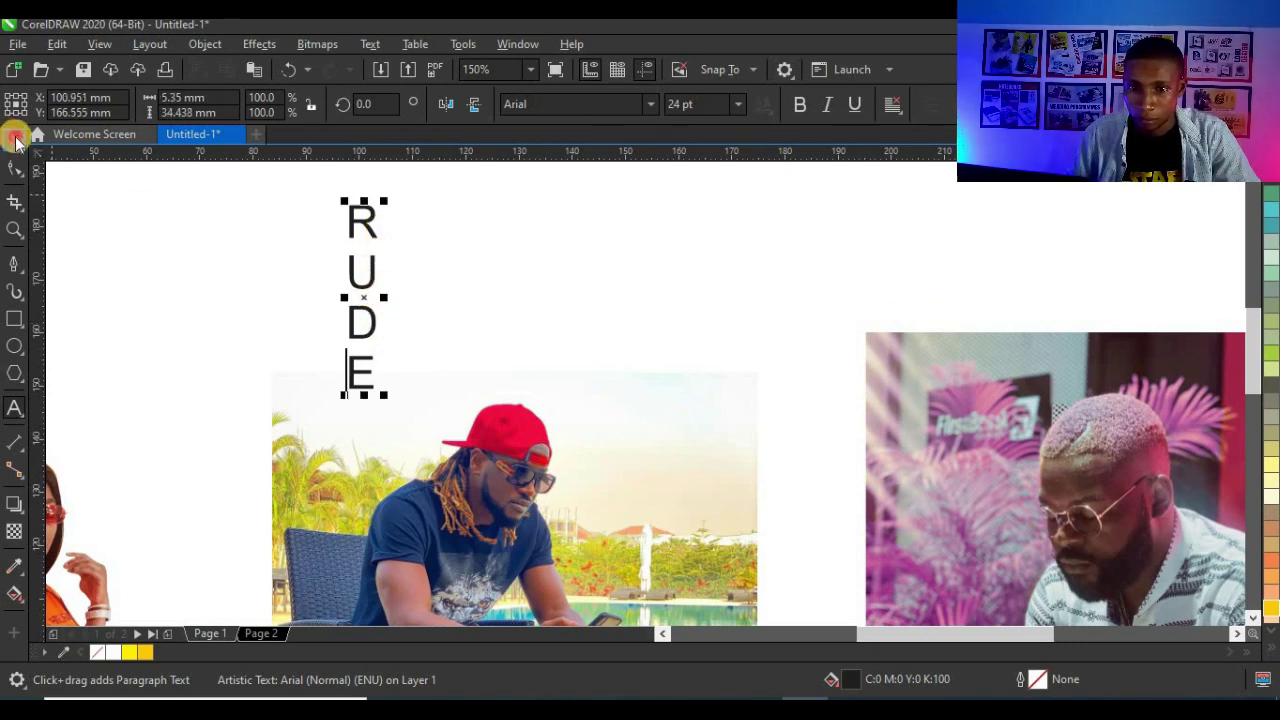
# - Duplicate the vertical RUDE text about 10 mm to its right and change the copy to BOY, one letter per line
pyautogui.moveTo(371, 280); pyautogui.dragTo(426, 281)
pyautogui.rightClick(426, 281)
pyautogui.doubleClick(427, 283)
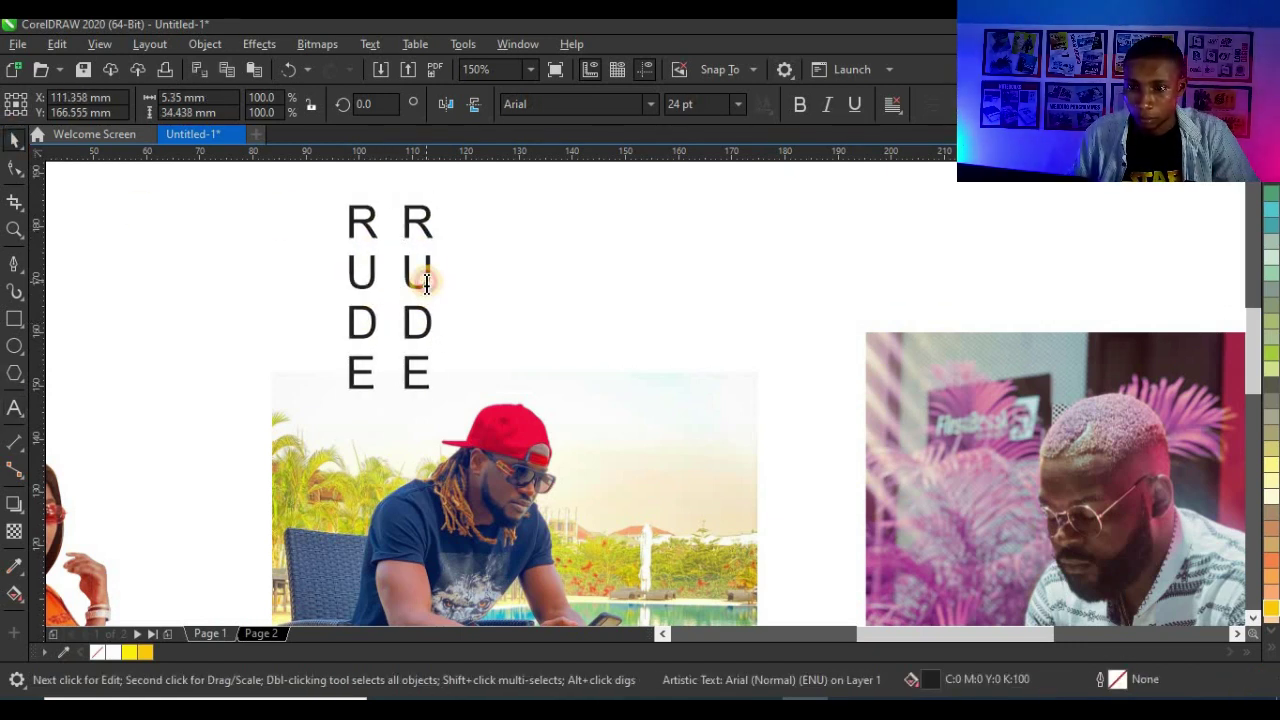
pyautogui.hotkey('ctrl', 'a')
pyautogui.write('B')
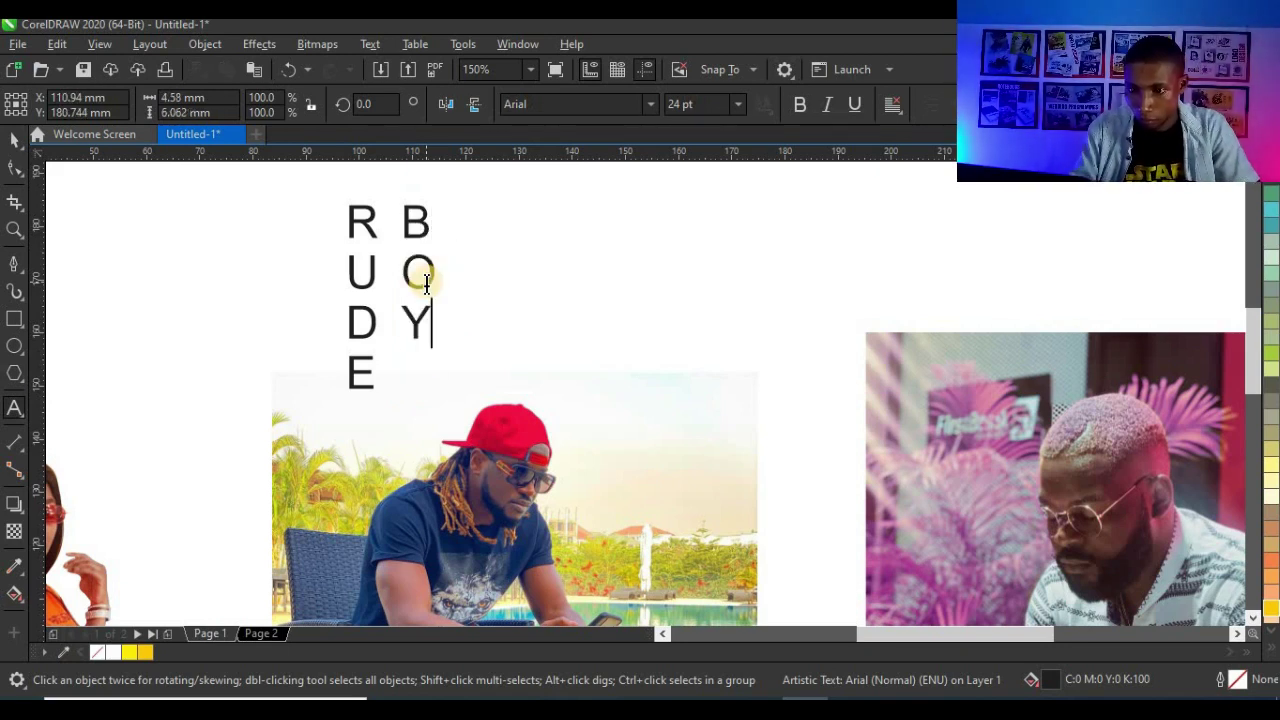
# - Change the font of both the RUDE and BOY texts to Patras
pyautogui.click(20, 136)
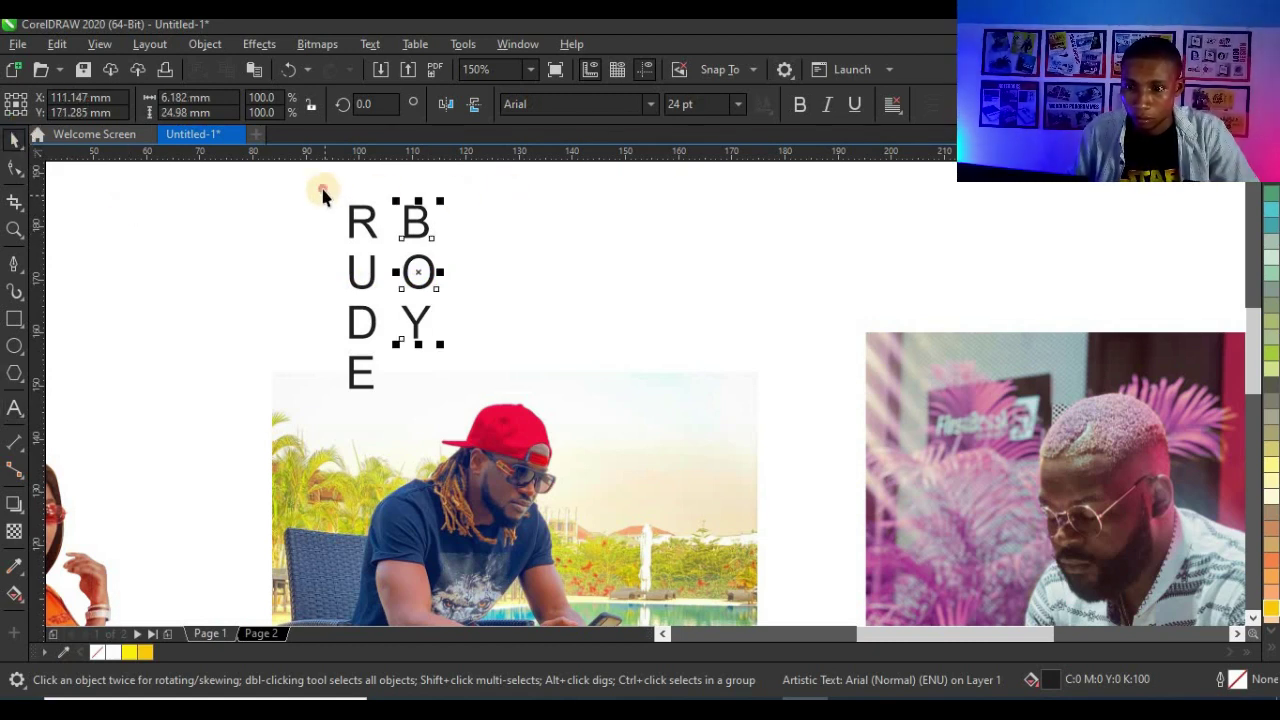
pyautogui.click(655, 105)
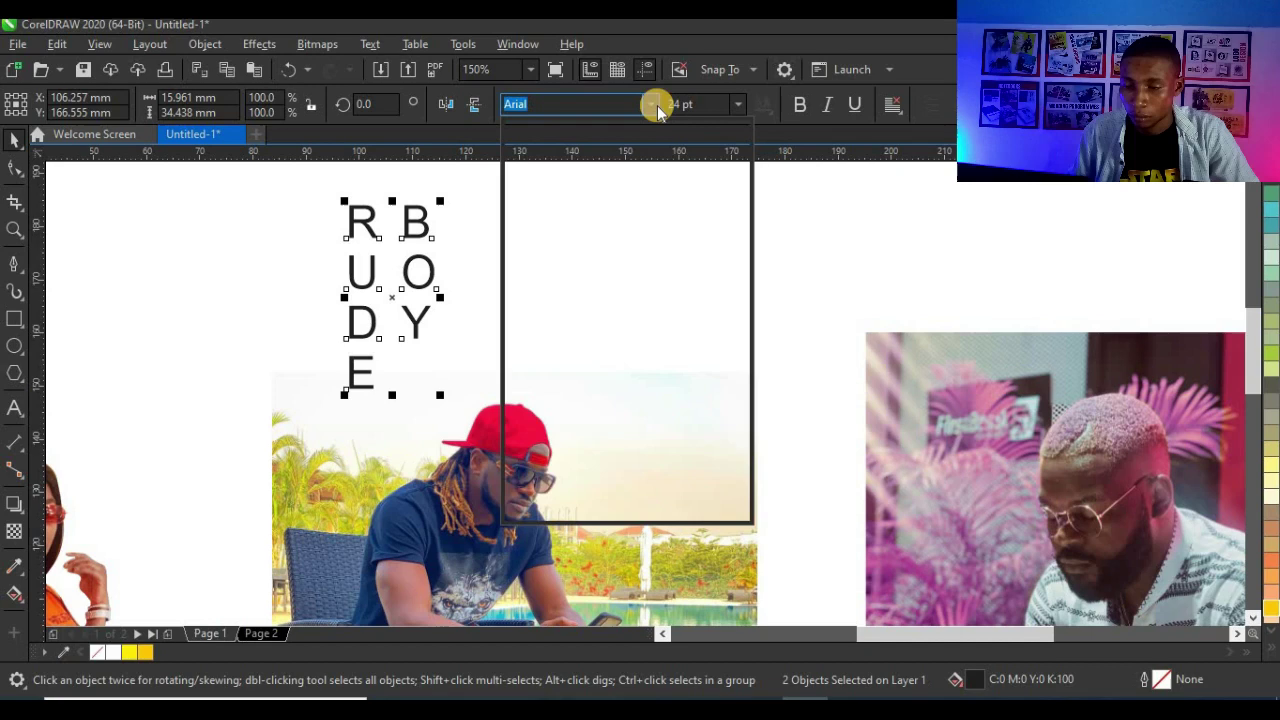
pyautogui.click(613, 165)
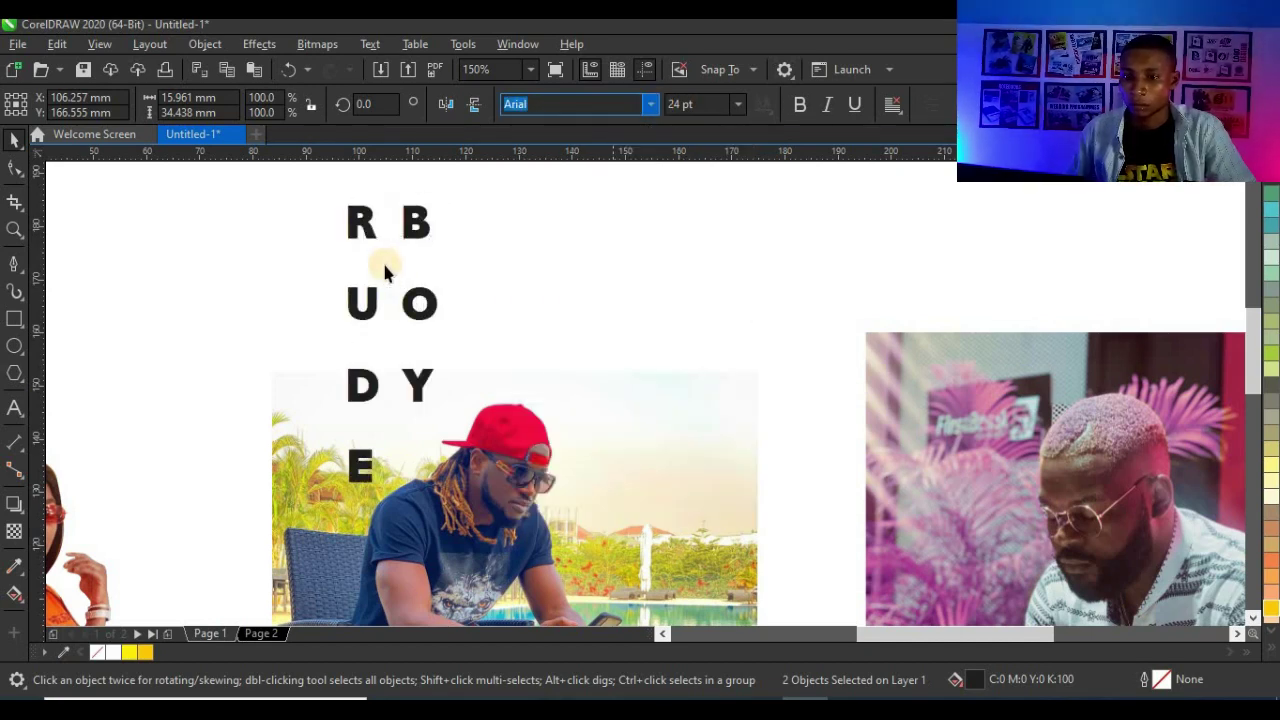
# - Tighten the line spacing of the RUDE and BOY texts until their stacked letters nearly touch
pyautogui.click(14, 168)
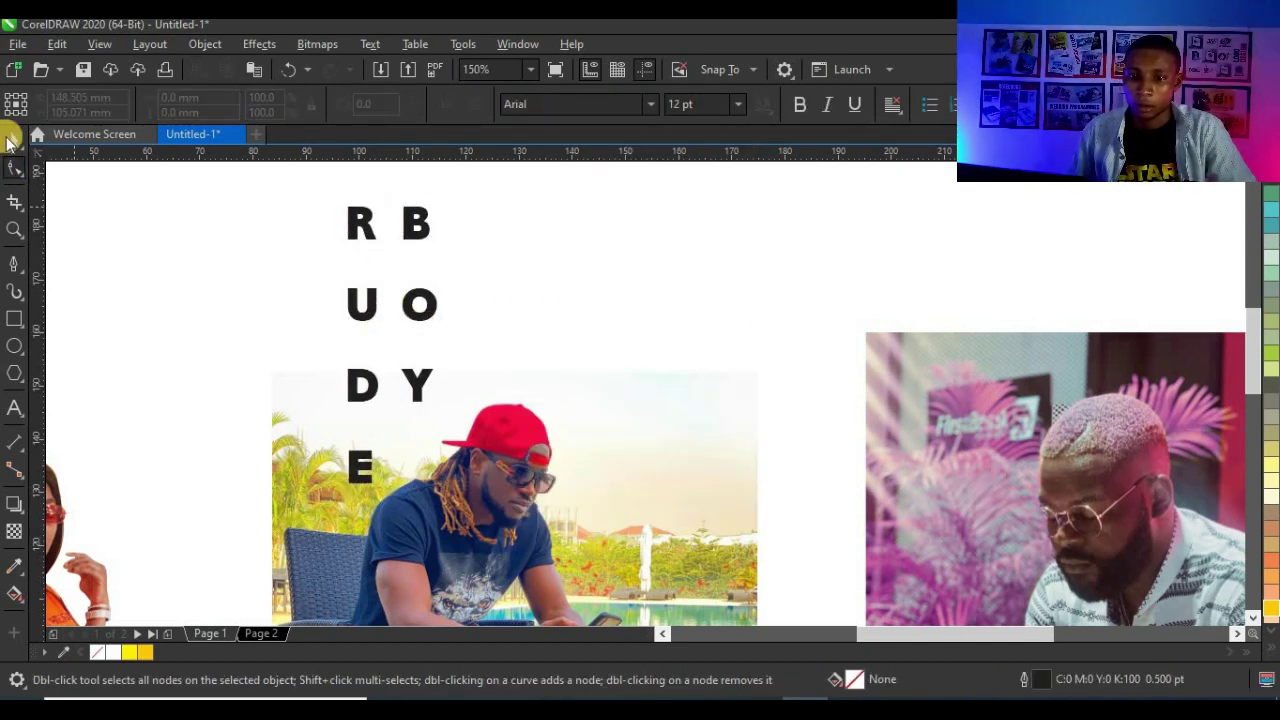
pyautogui.click(10, 140)
pyautogui.click(393, 202)
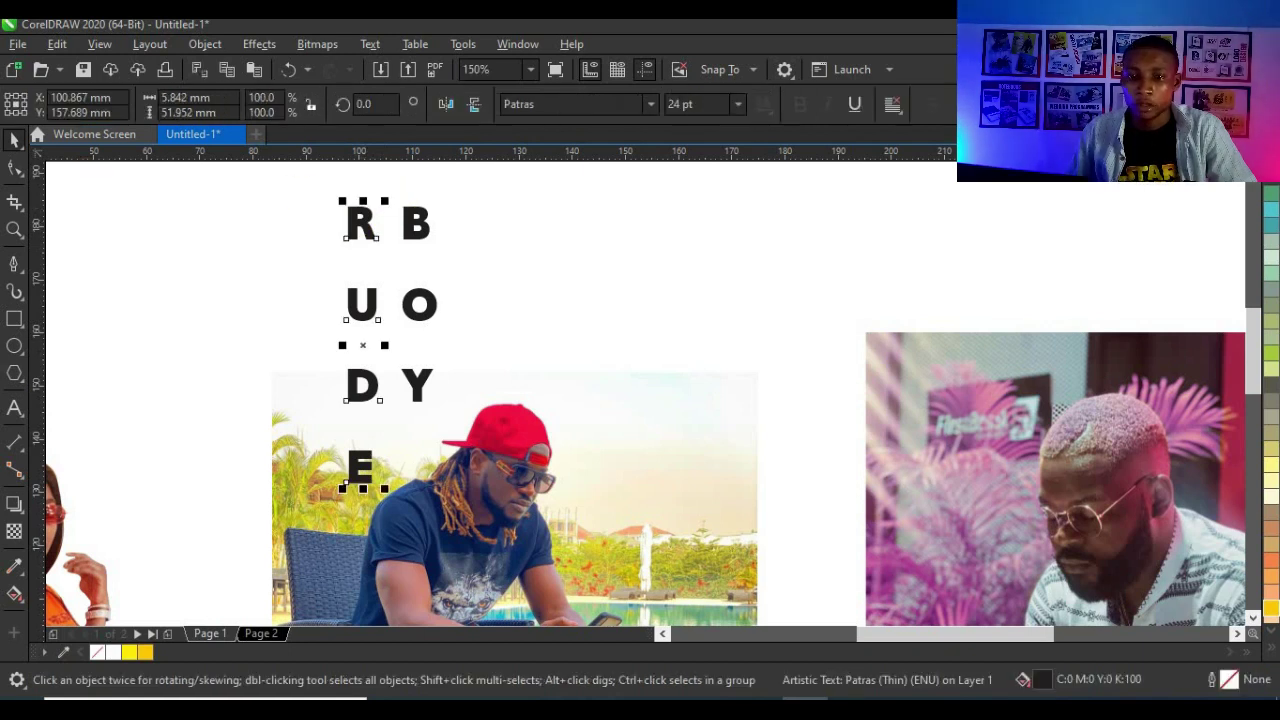
pyautogui.moveTo(340, 490); pyautogui.dragTo(346, 326)
pyautogui.click(418, 305)
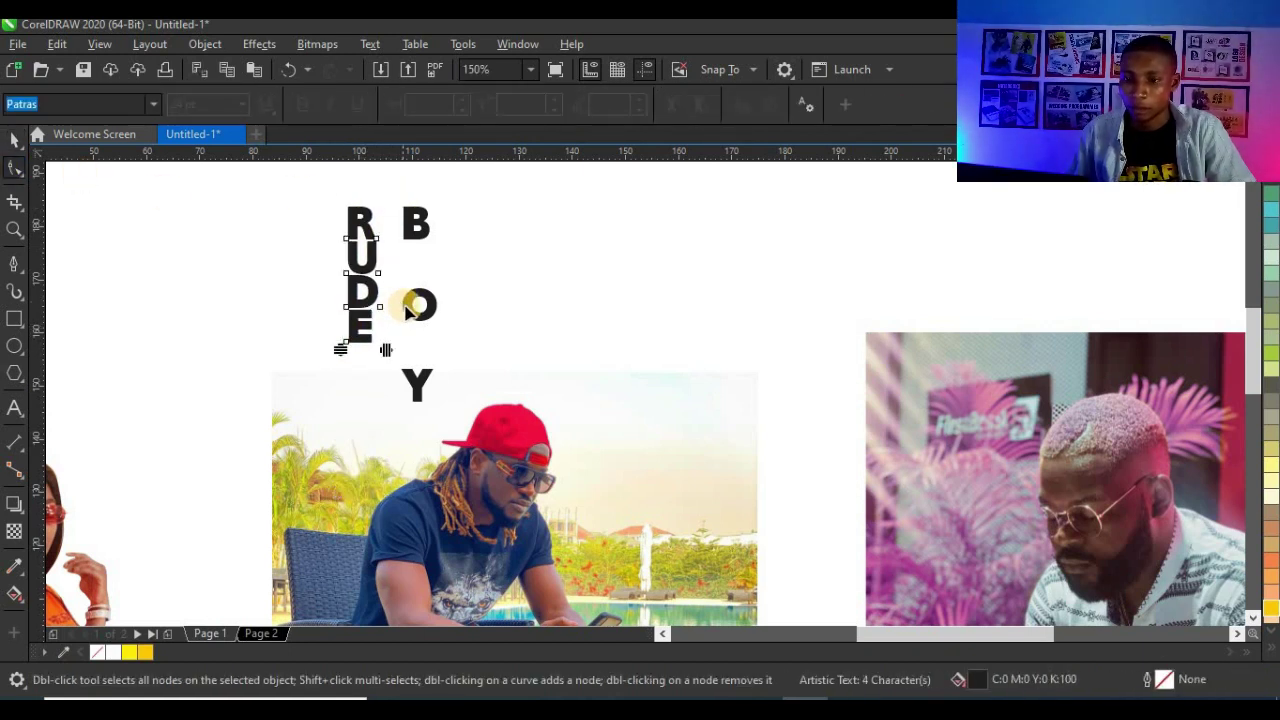
pyautogui.moveTo(400, 406); pyautogui.dragTo(392, 297)
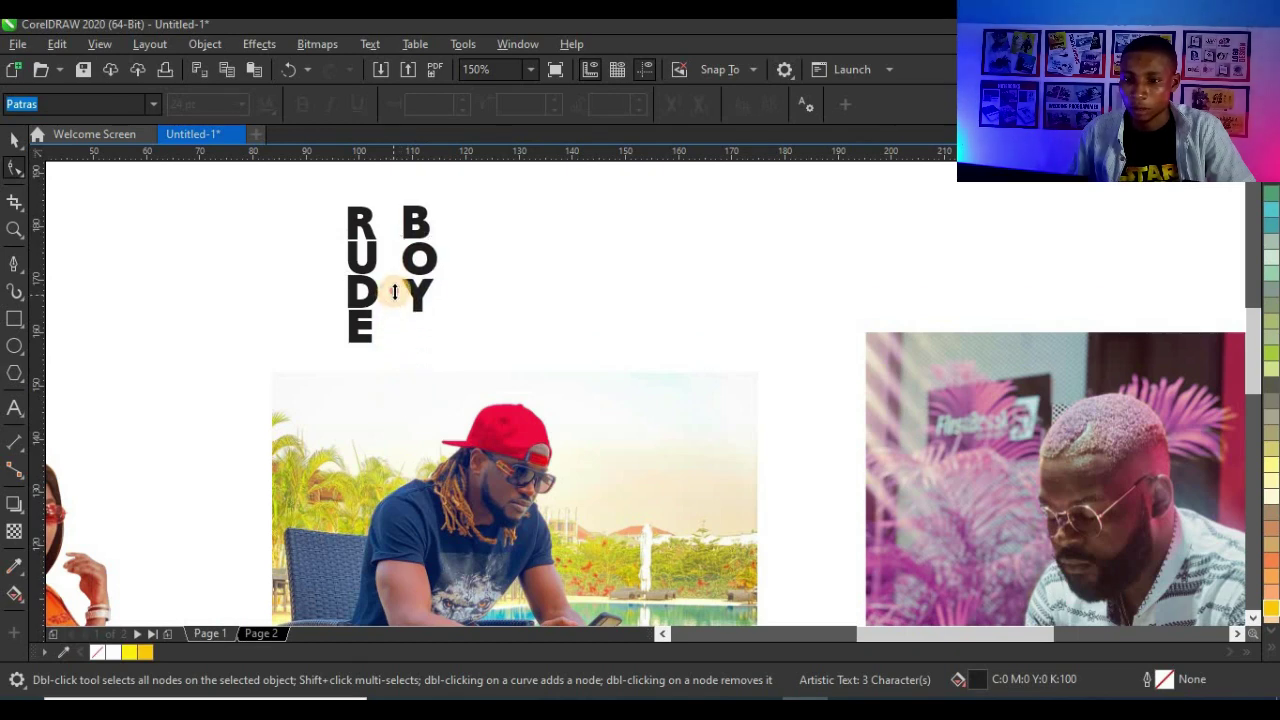
# - Move the BOY text close beside RUDE, leaving only a narrow gap between the two words
pyautogui.click(14, 140)
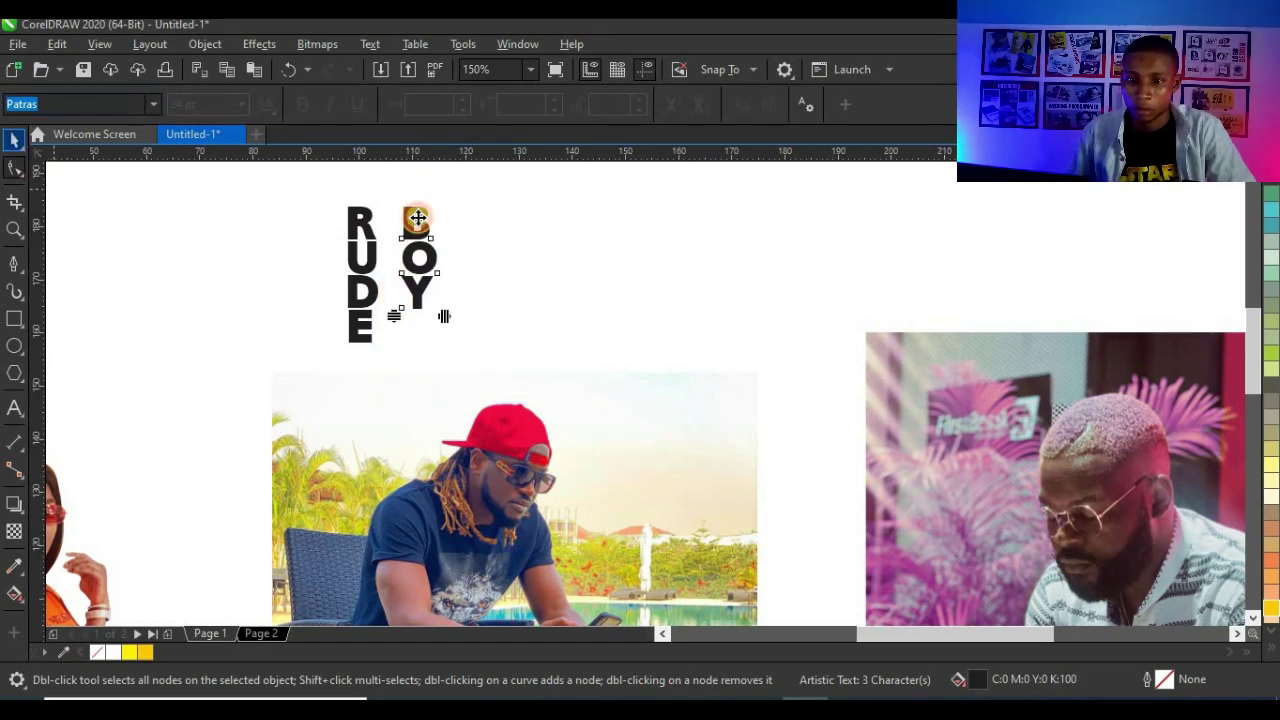
pyautogui.scroll(1, 417, 218)
pyautogui.moveTo(418, 226); pyautogui.dragTo(380, 242)
# - Move RUDE and BOY together onto the red-cap man's photo and enlarge them to about 51 by 101 mm
pyautogui.keyDown('shift'); pyautogui.click(318, 250); pyautogui.keyUp('shift')
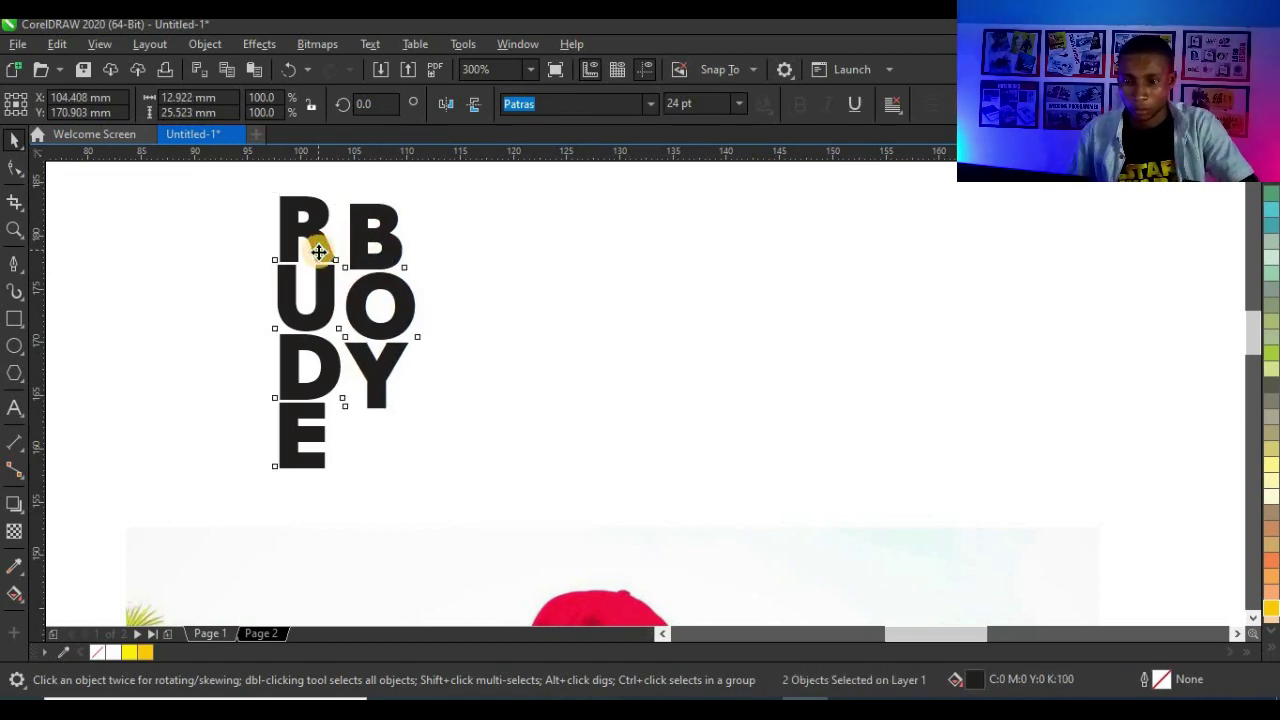
pyautogui.scroll(-4, 318, 250)
pyautogui.moveTo(320, 275); pyautogui.dragTo(338, 368)
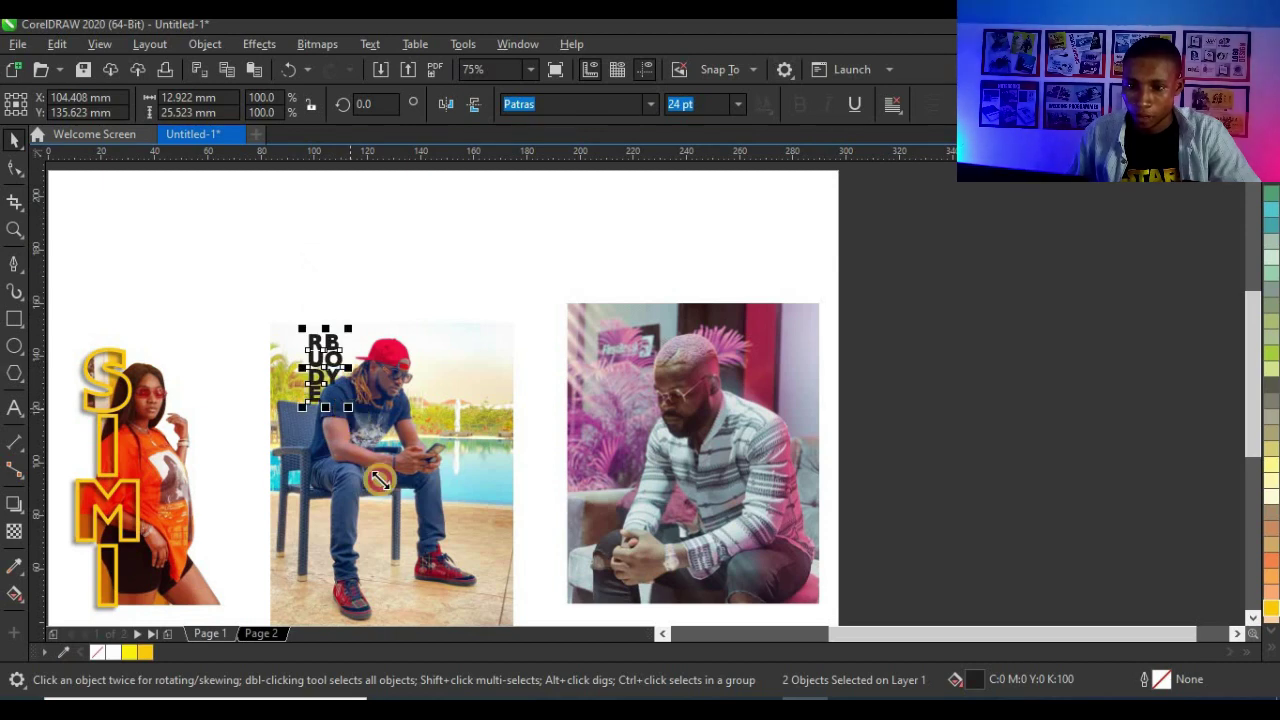
pyautogui.moveTo(380, 480); pyautogui.dragTo(480, 570)
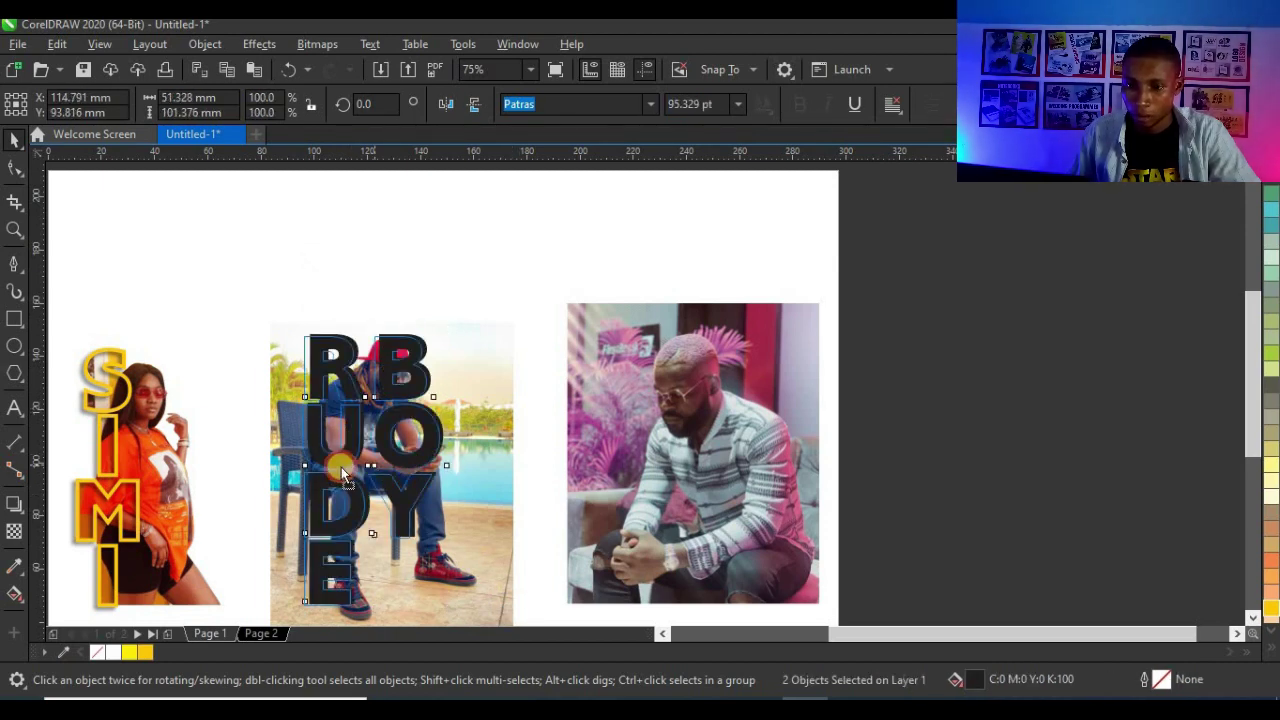
# - Move RUDE and BOY to the left edge of the red-cap man's photo and shift BOY slightly closer to RUDE
pyautogui.moveTo(341, 468); pyautogui.dragTo(362, 463)
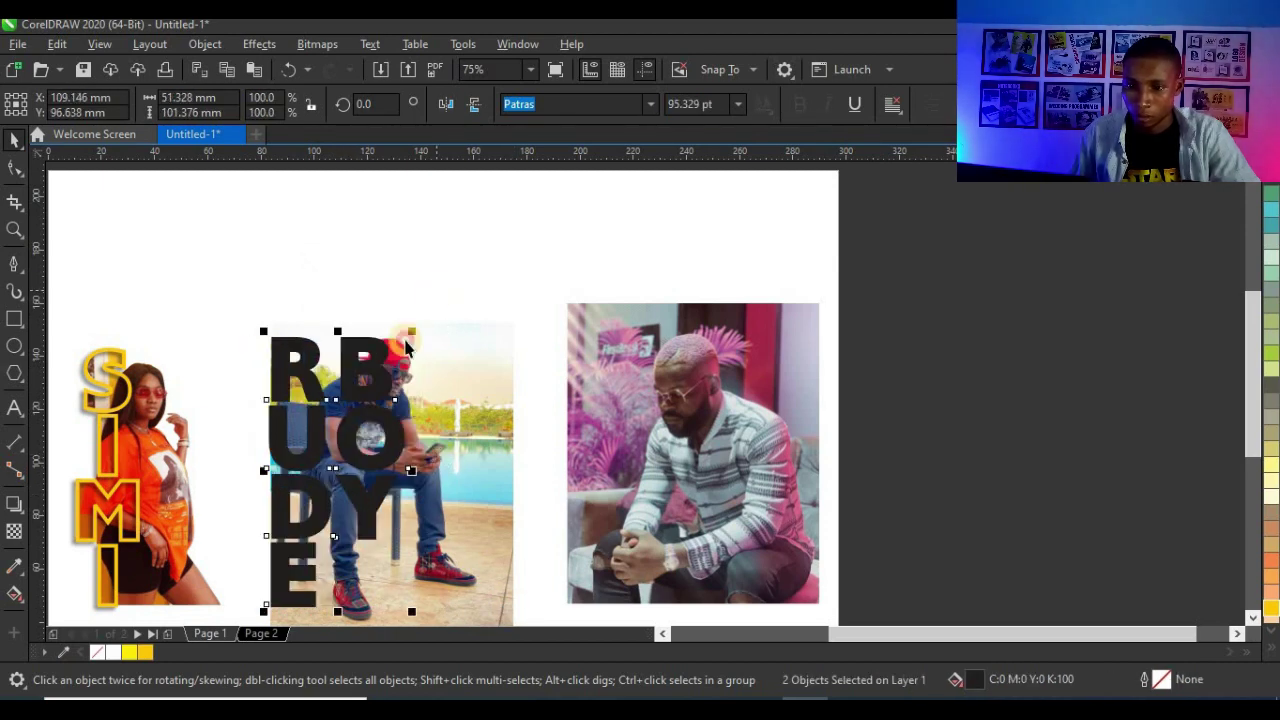
pyautogui.press('Escape')
pyautogui.click(374, 375)
pyautogui.scroll(1, 376, 373)
pyautogui.click(387, 381)
pyautogui.moveTo(389, 384); pyautogui.dragTo(377, 386)
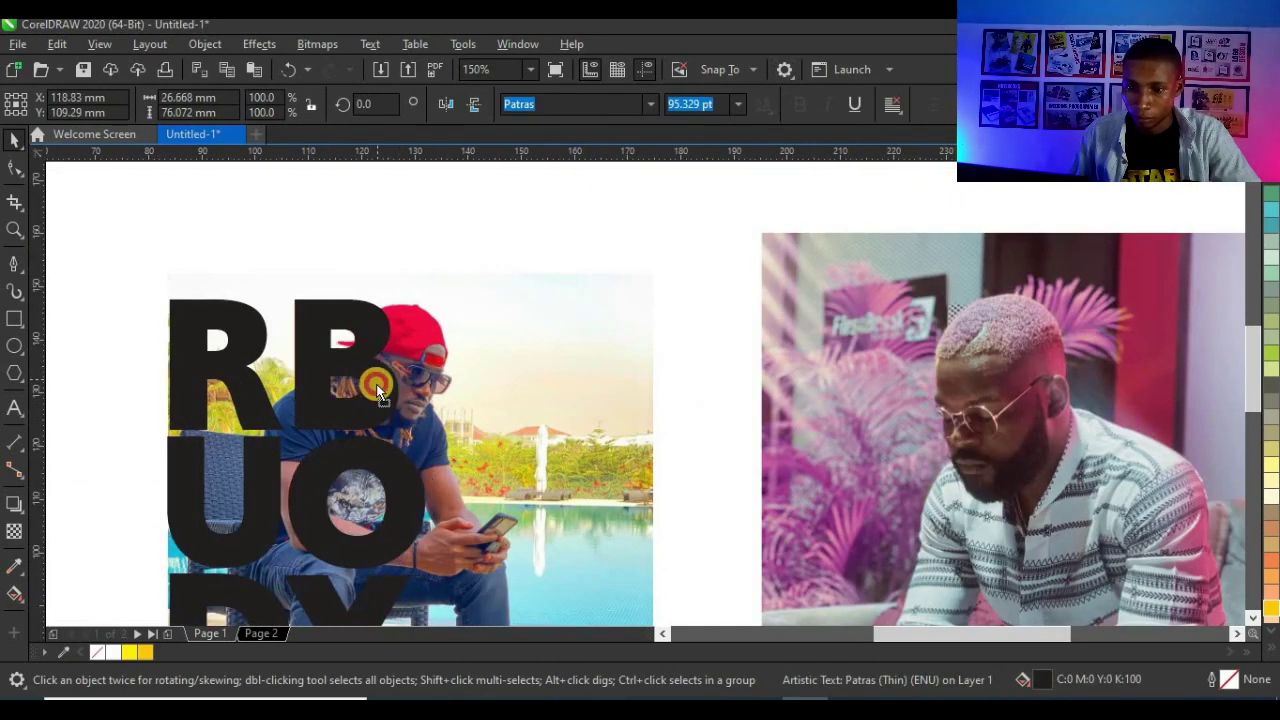
# - Bottom-align the BOY text with RUDE and nudge BOY closer to RUDE
pyautogui.scroll(-2, 360, 495)
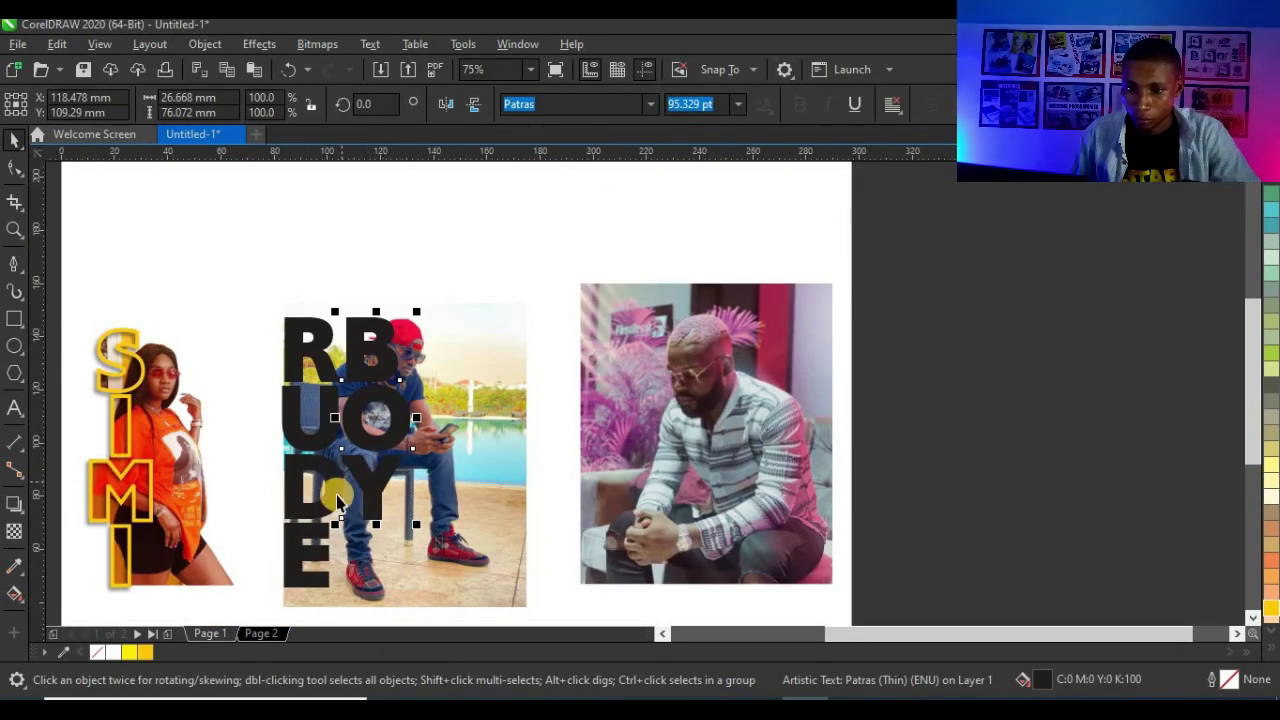
pyautogui.keyDown('shift'); pyautogui.click(337, 497); pyautogui.keyUp('shift')
pyautogui.press('b')
pyautogui.click(395, 264)
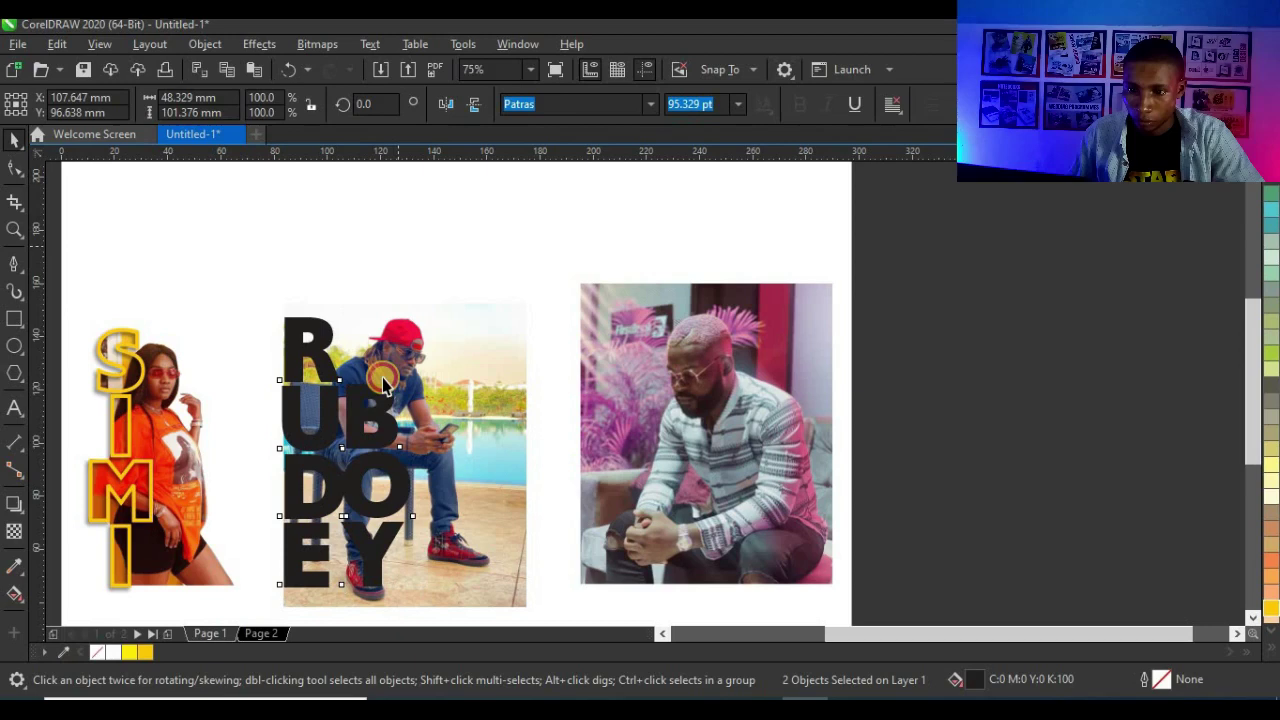
pyautogui.click(369, 419)
pyautogui.scroll(2, 355, 440)
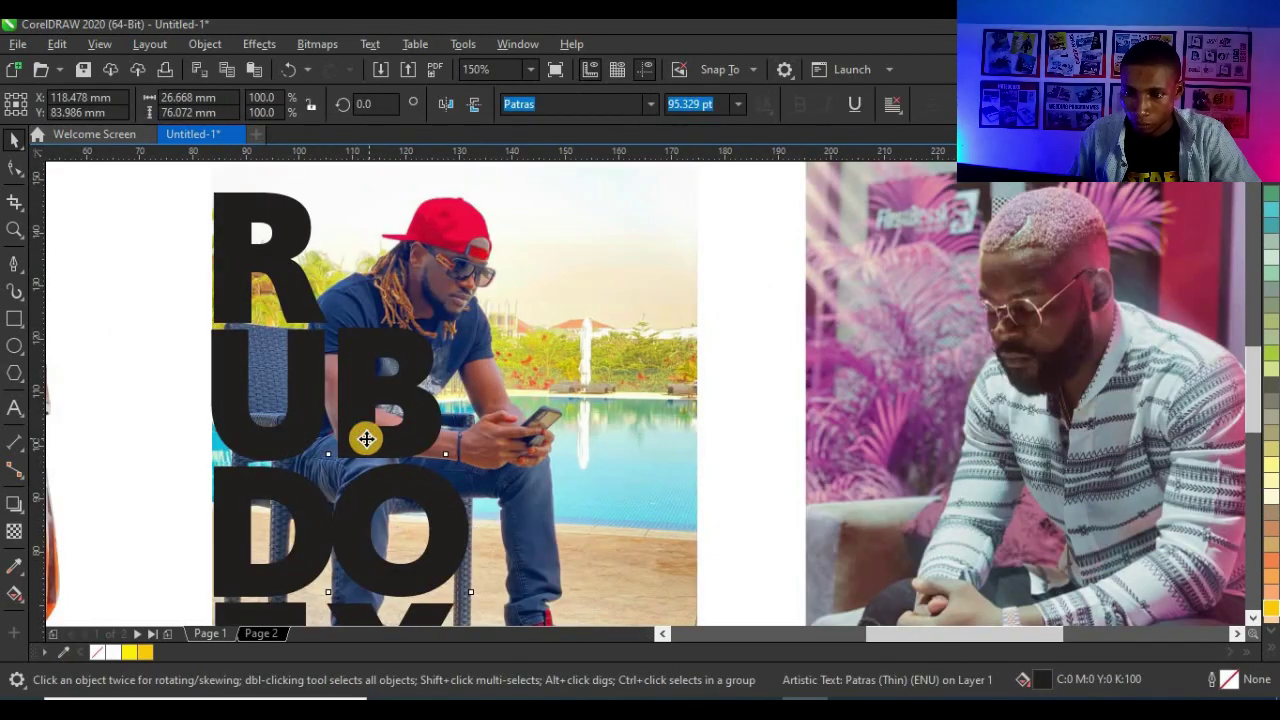
# - Move RUDE and BOY together to the right so the letters cover the seated man's body and legs
pyautogui.keyDown('shift'); pyautogui.click(283, 443); pyautogui.keyUp('shift')
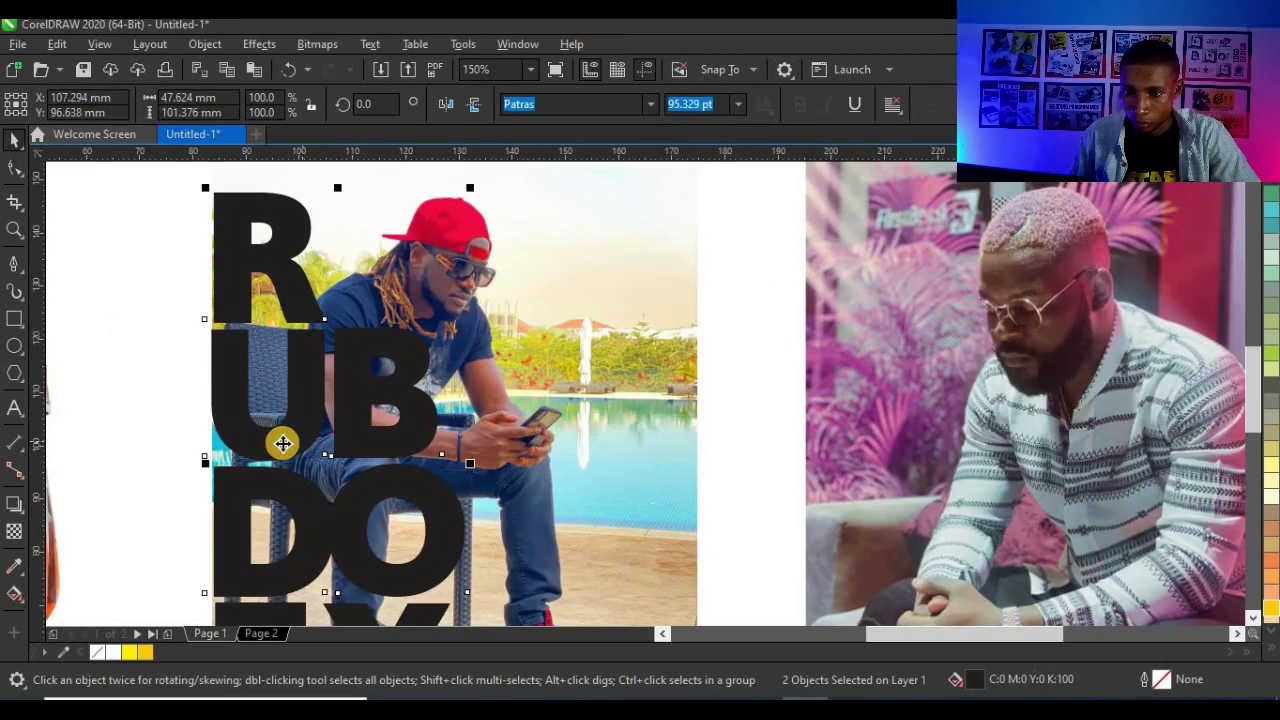
pyautogui.moveTo(283, 443); pyautogui.dragTo(331, 449)
pyautogui.scroll(-2, 425, 447)
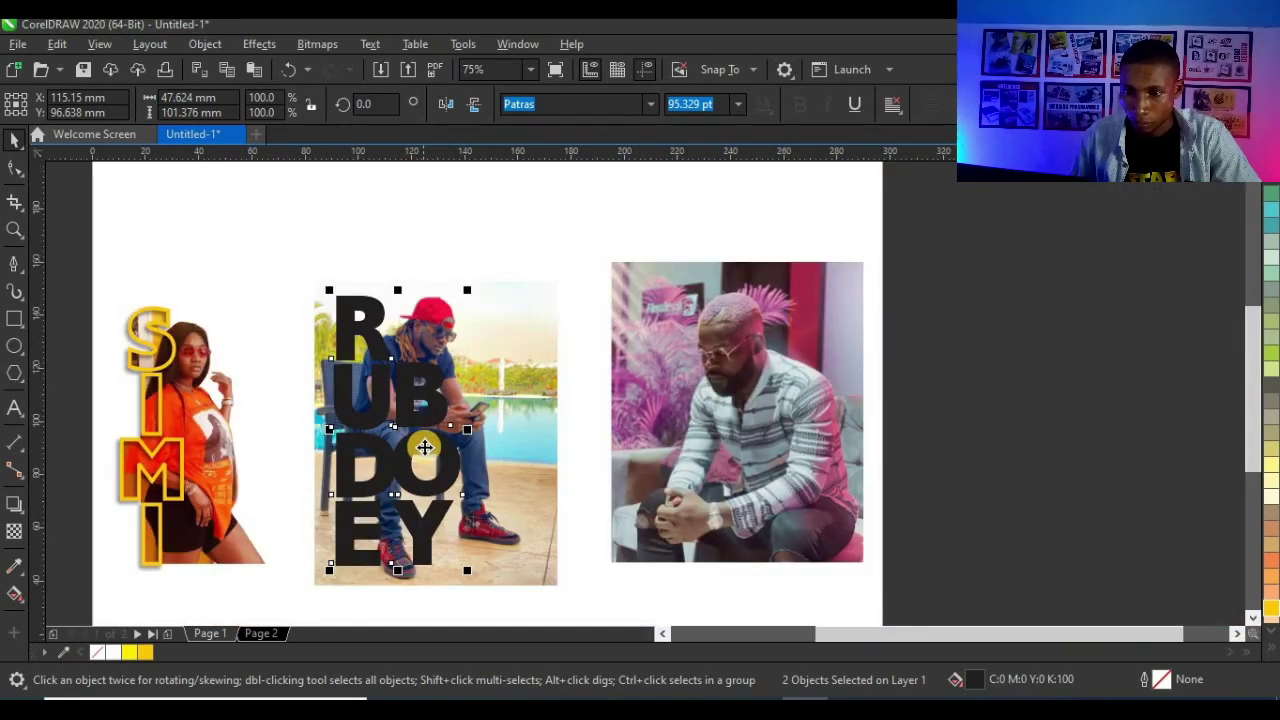
pyautogui.moveTo(434, 447); pyautogui.dragTo(432, 438)
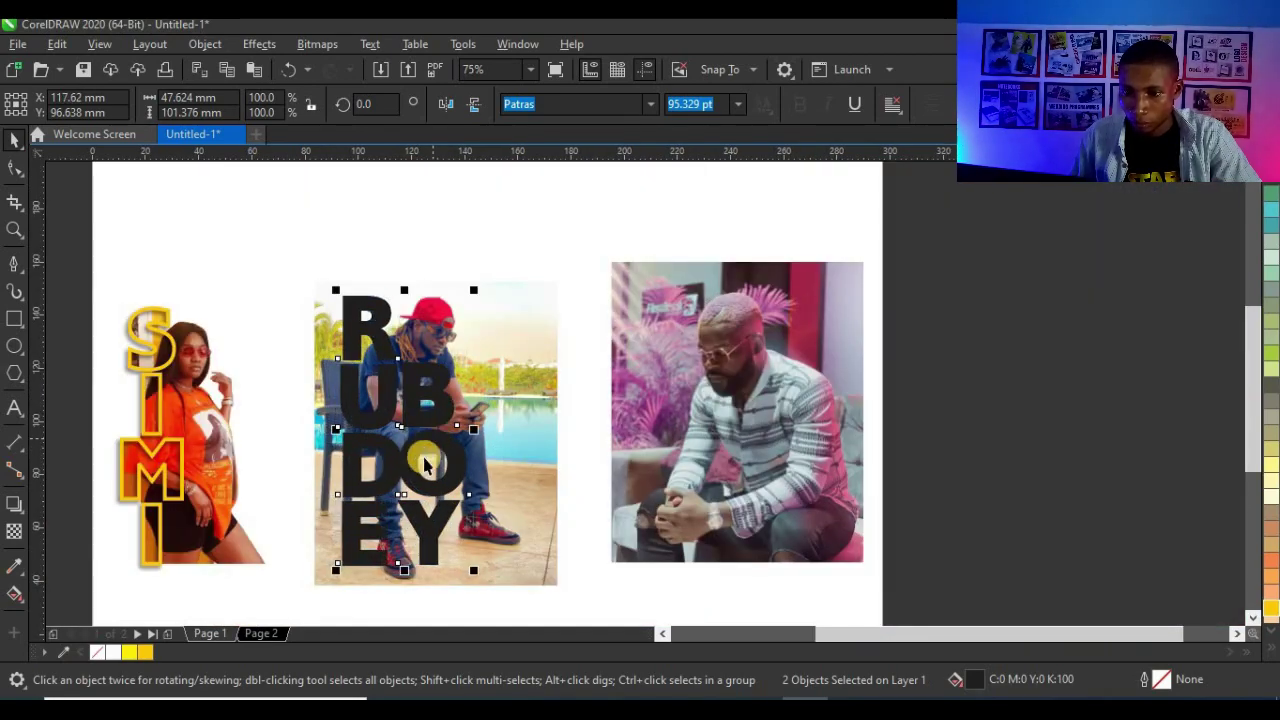
pyautogui.scroll(2, 425, 462)
pyautogui.scroll(-2, 414, 463)
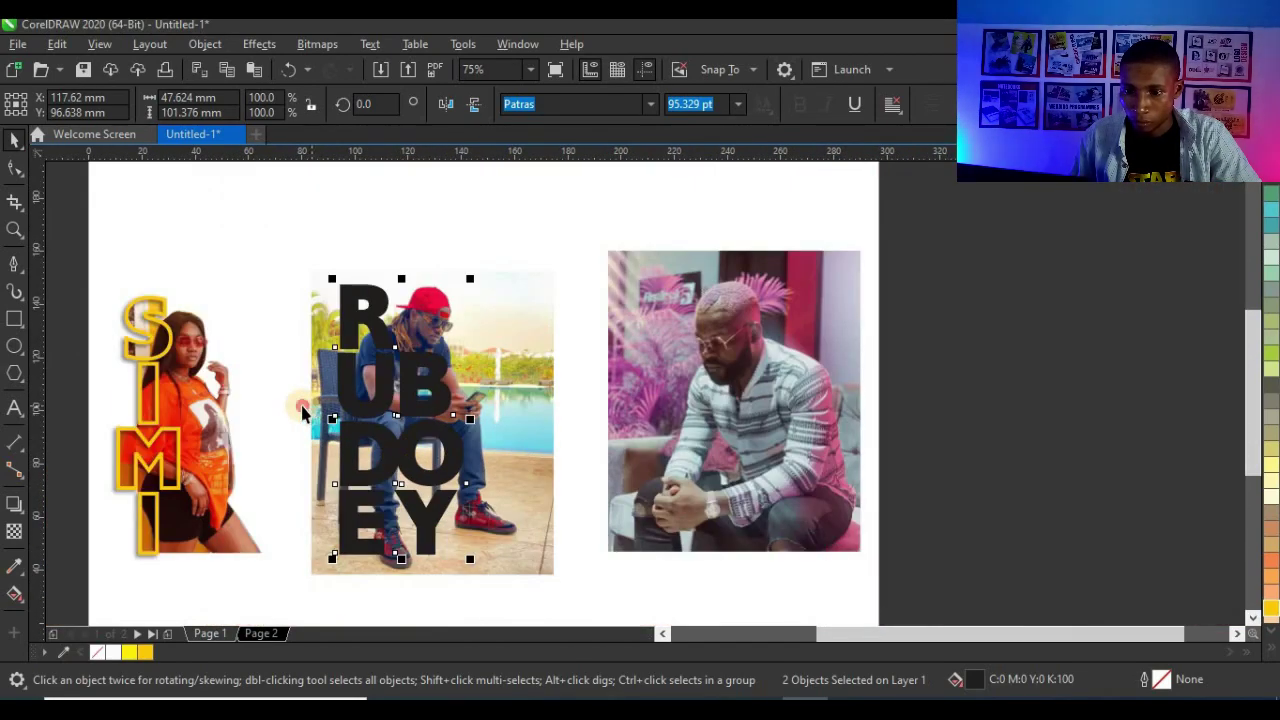
# - Fine-tune the gap between the words by nudging RUDE left and BOY slightly right
pyautogui.click(398, 451)
pyautogui.scroll(2, 385, 455)
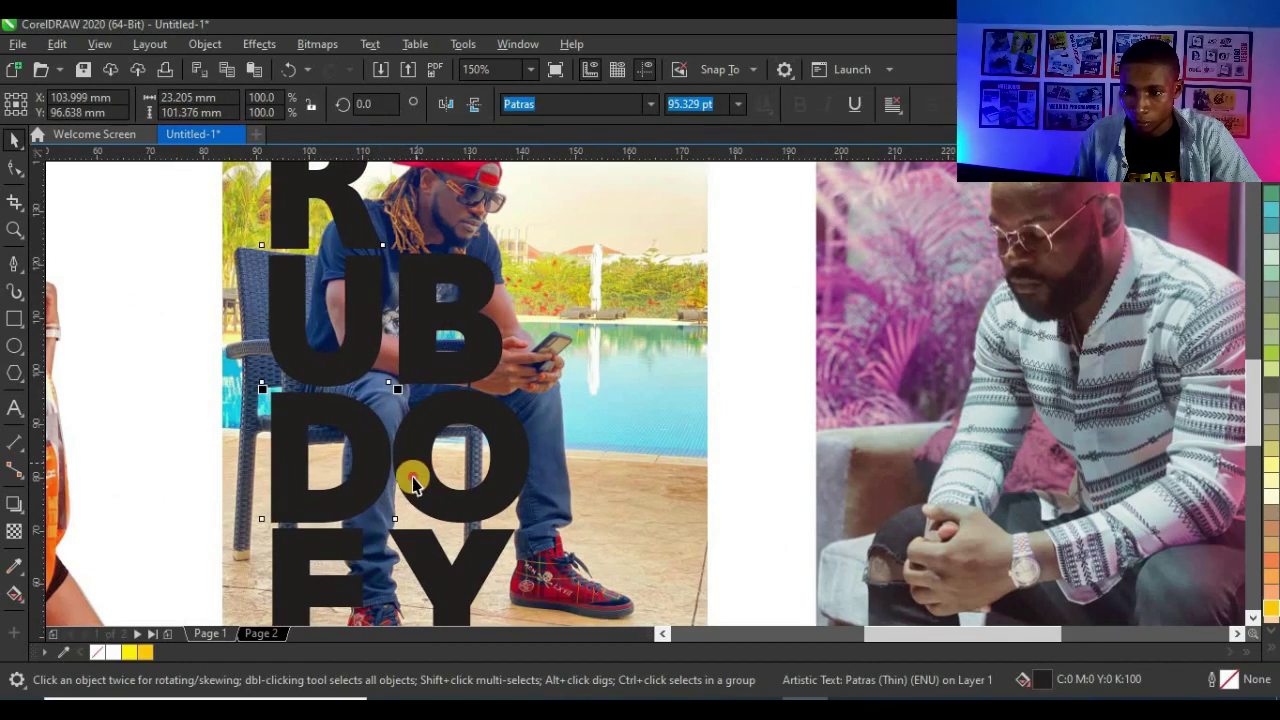
pyautogui.click(459, 400)
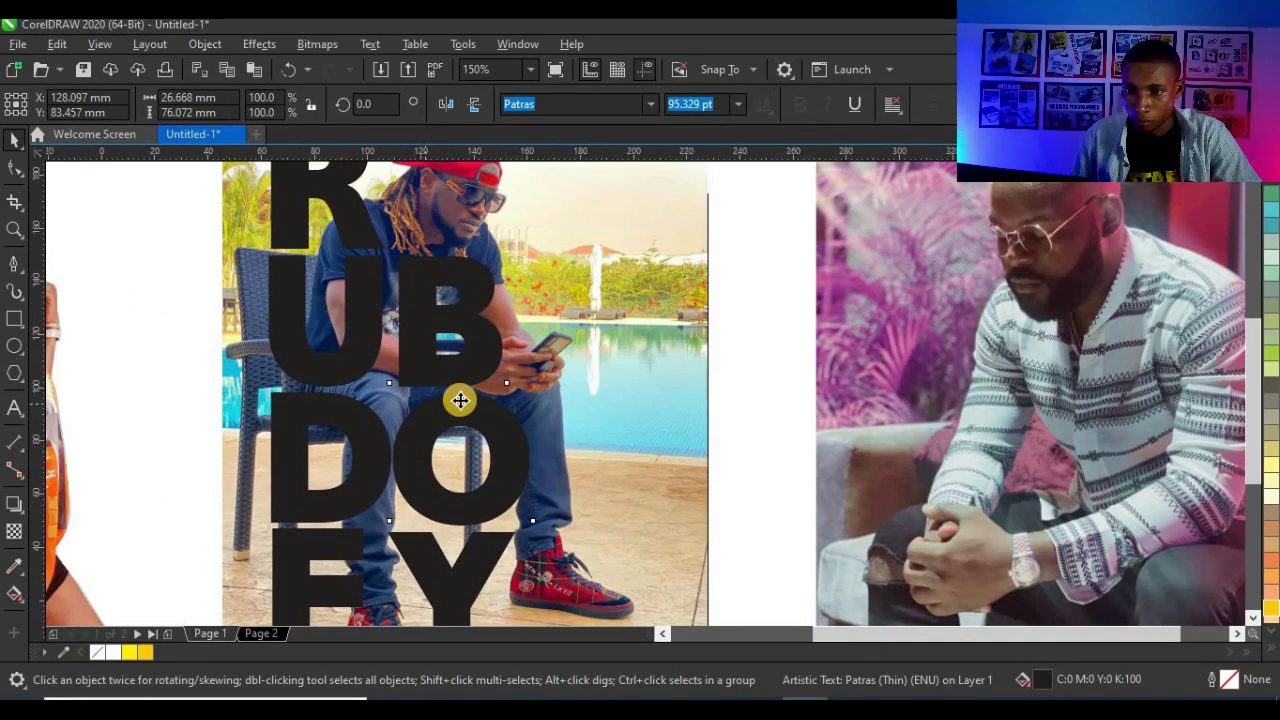
pyautogui.scroll(-2, 459, 400)
pyautogui.scroll(2, 444, 510)
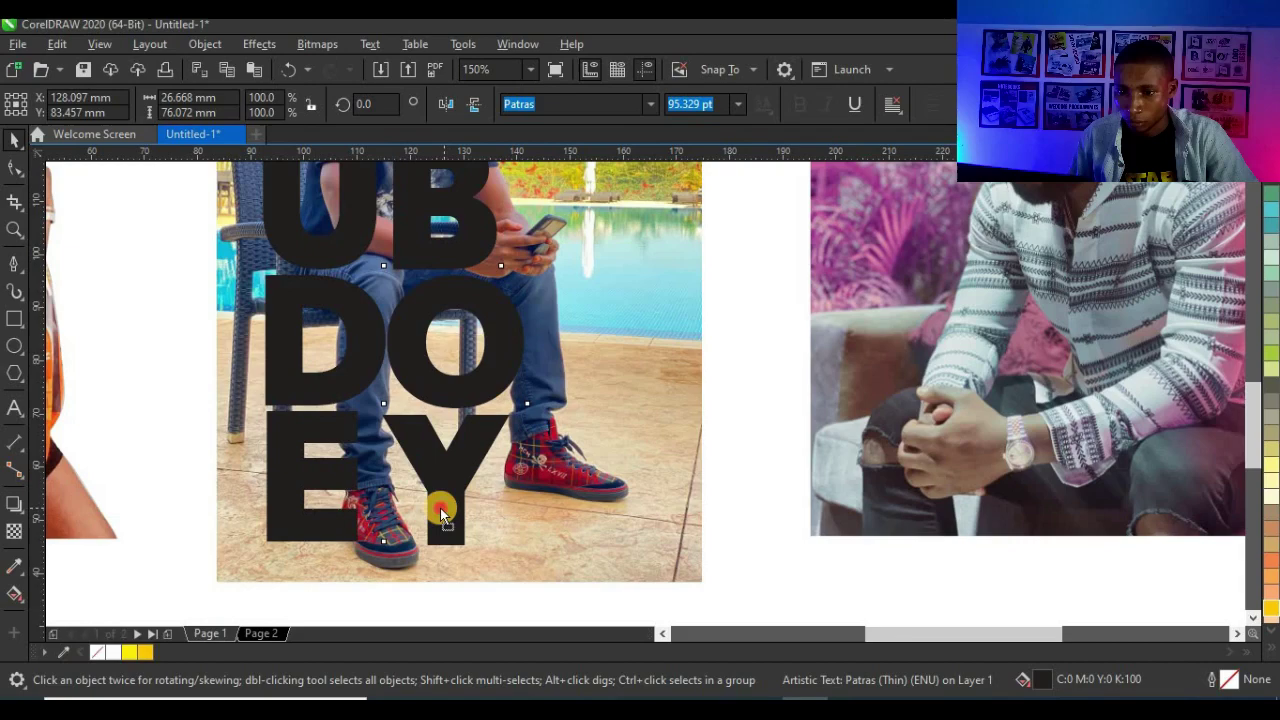
pyautogui.moveTo(441, 508); pyautogui.dragTo(443, 508)
pyautogui.scroll(-1, 486, 428)
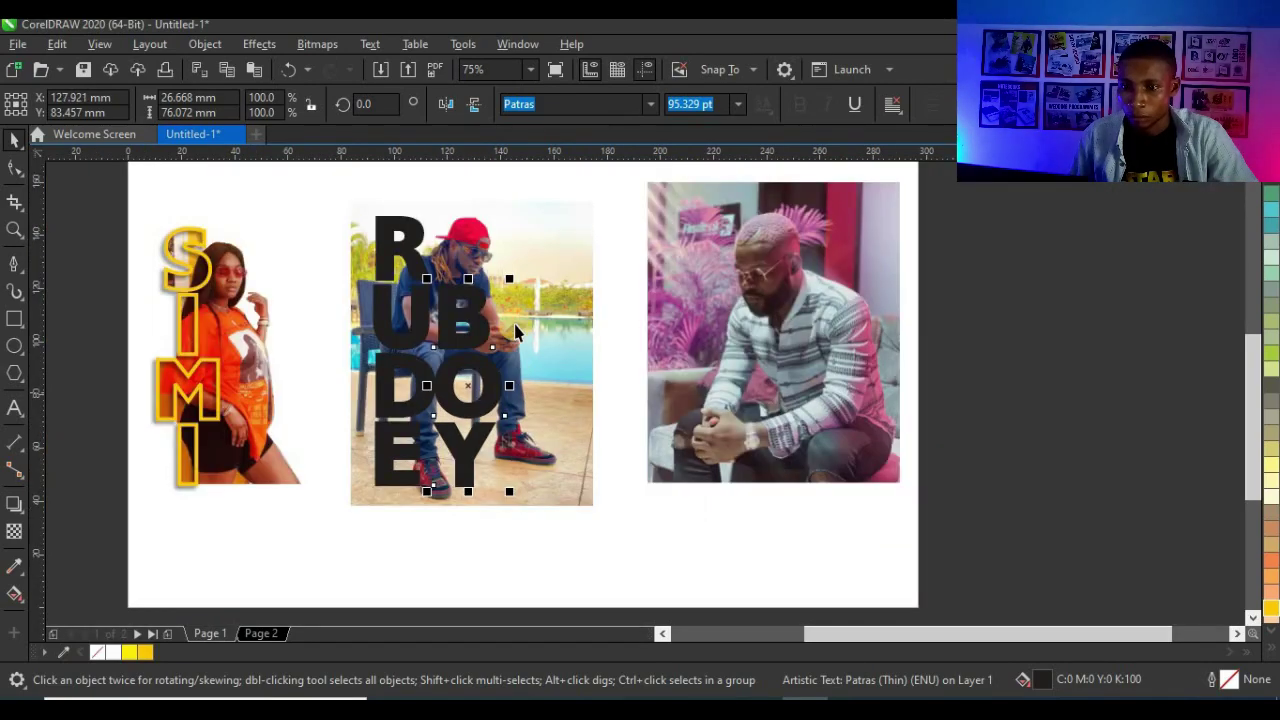
pyautogui.press('Escape')
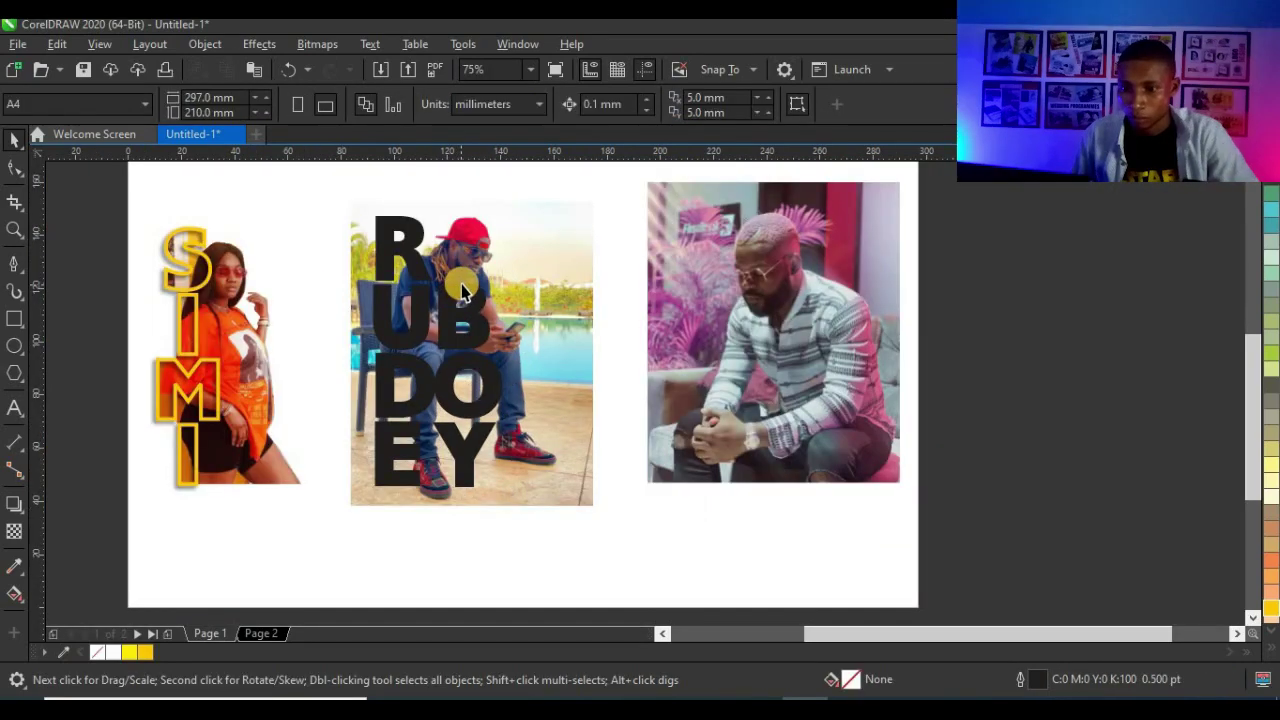
# - Tighten the line spacing of the BOY text with the Shape tool until its stacked letters touch
pyautogui.scroll(2, 466, 283)
pyautogui.scroll(-2, 466, 283)
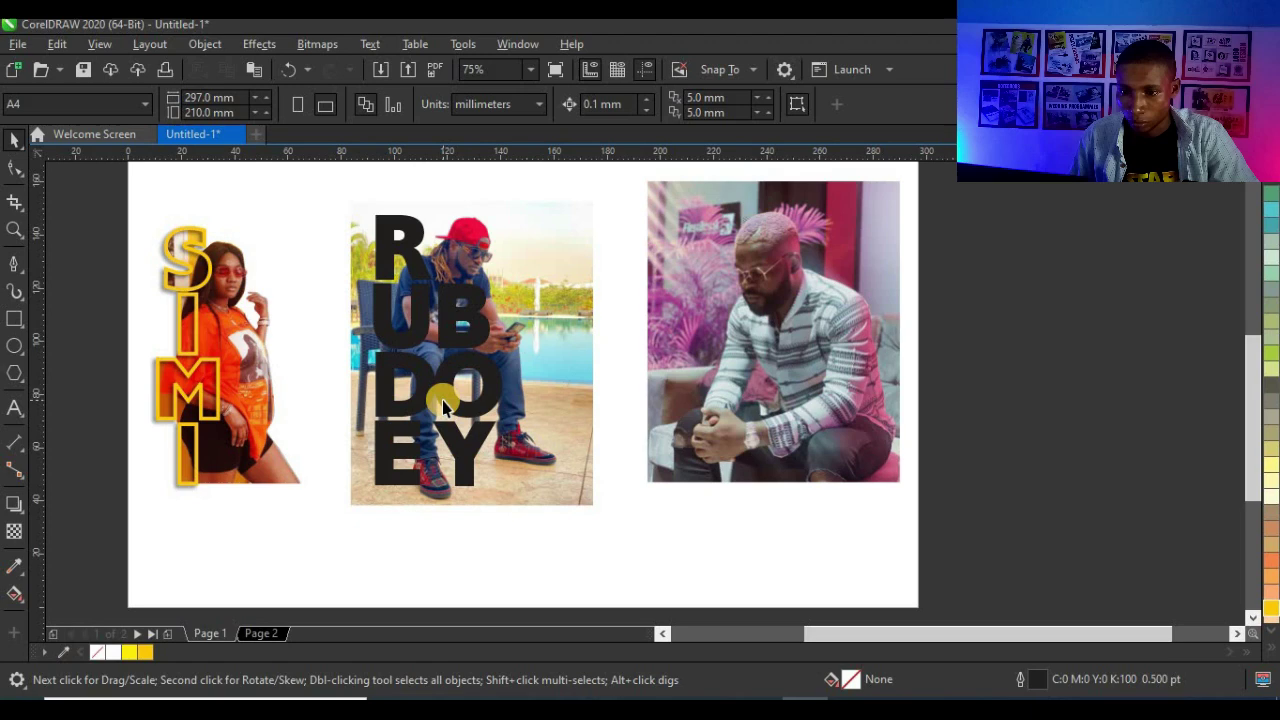
pyautogui.scroll(1, 484, 430)
pyautogui.click(497, 420)
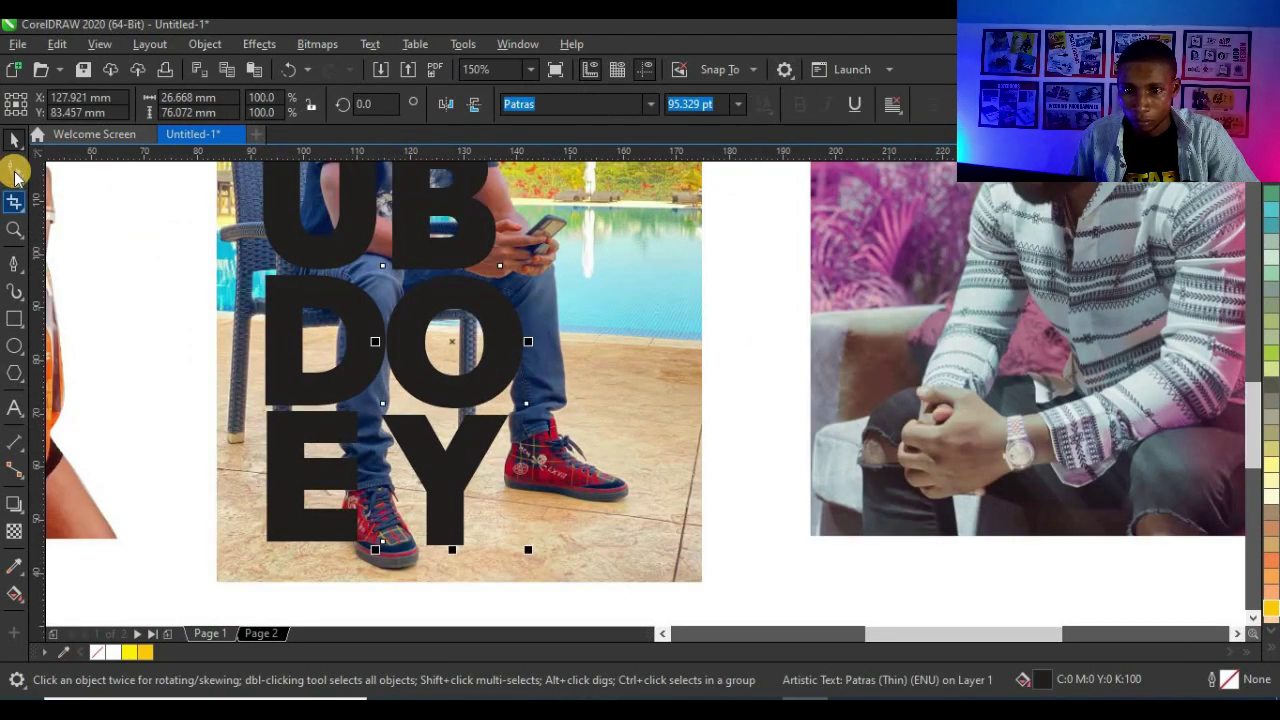
pyautogui.click(14, 169)
pyautogui.moveTo(380, 552); pyautogui.dragTo(377, 516)
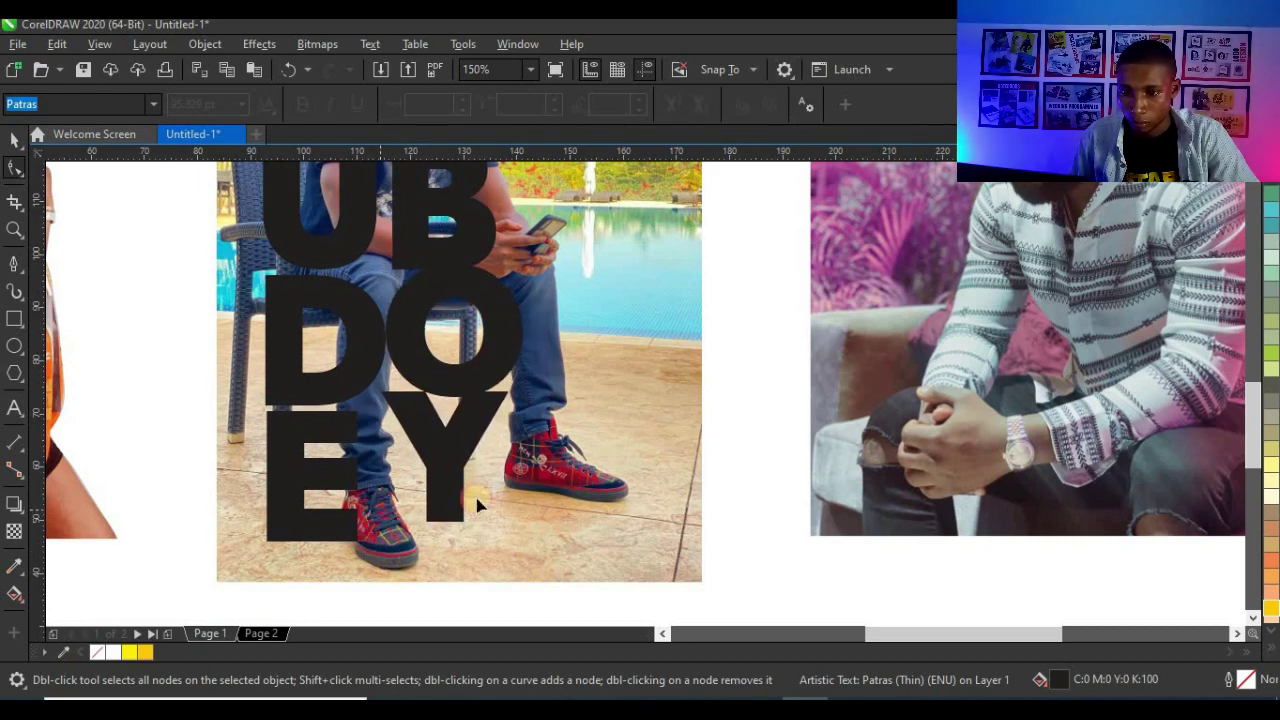
pyautogui.scroll(-2, 515, 428)
pyautogui.scroll(1, 524, 376)
# - Remove the fill from both the RUDE and BOY texts and give them a white outline
pyautogui.click(18, 142)
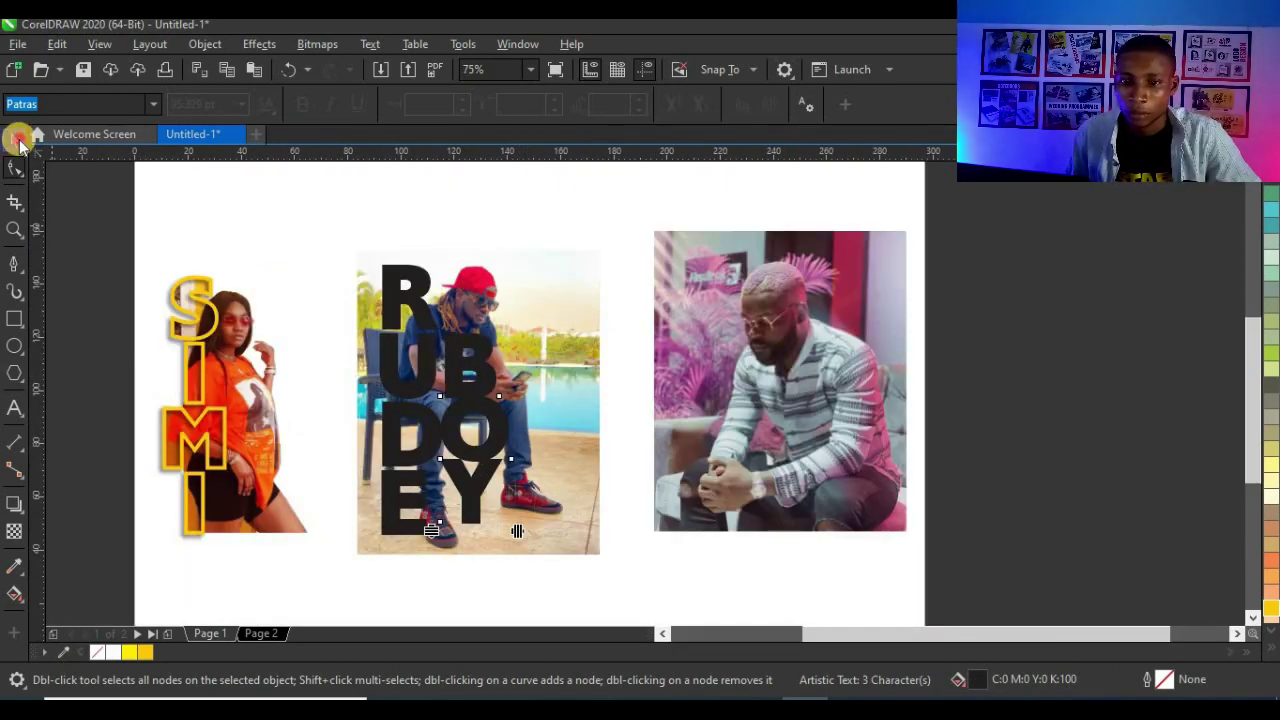
pyautogui.click(20, 140)
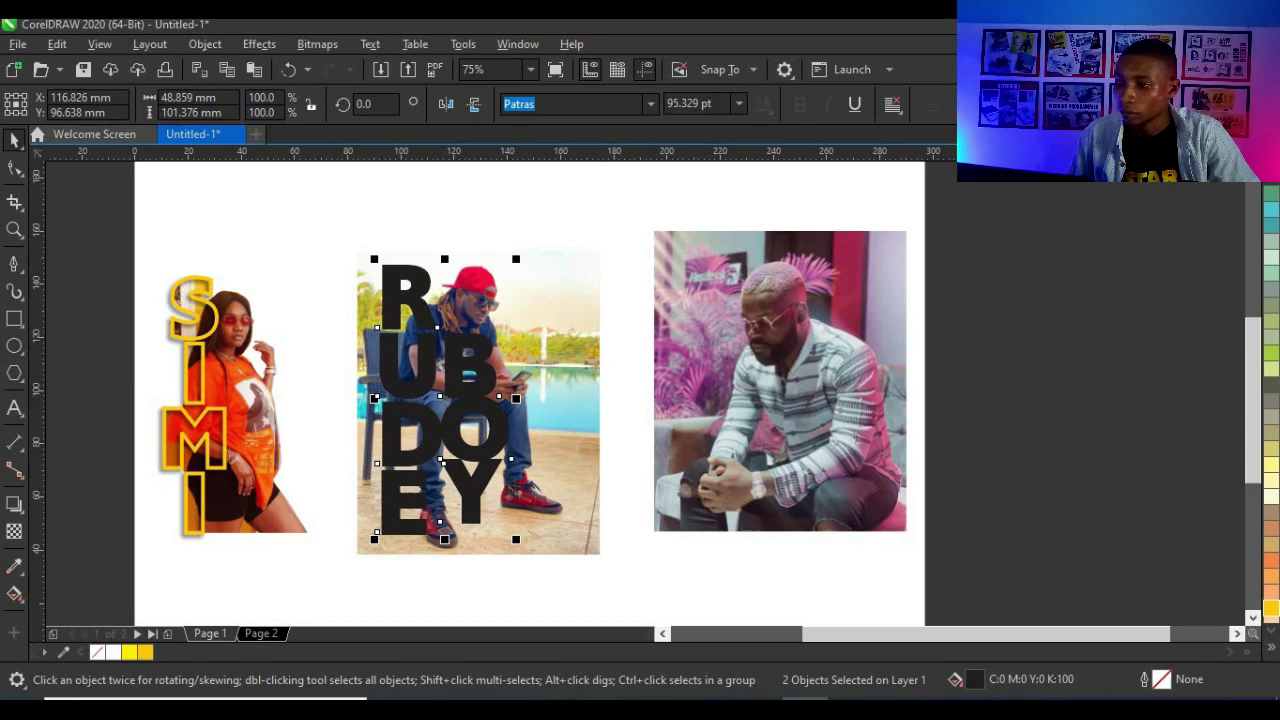
pyautogui.click(1271, 648)
pyautogui.click(1207, 188)
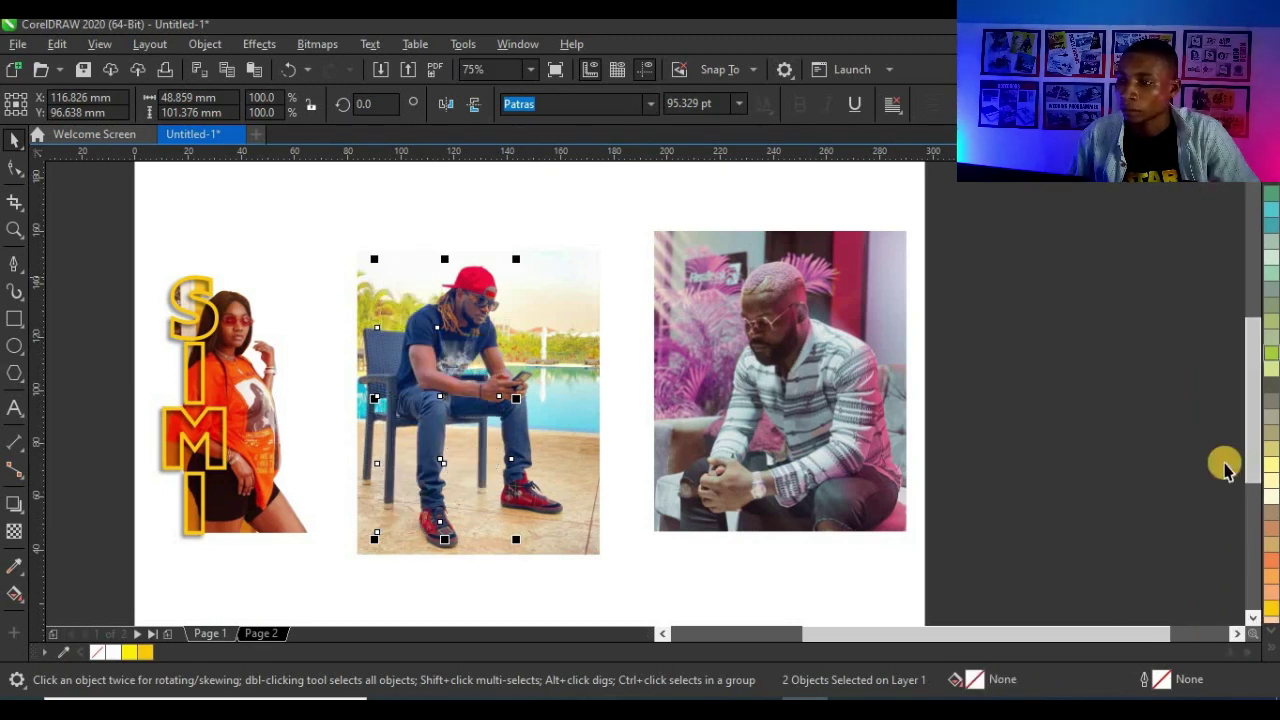
pyautogui.rightClick(110, 656)
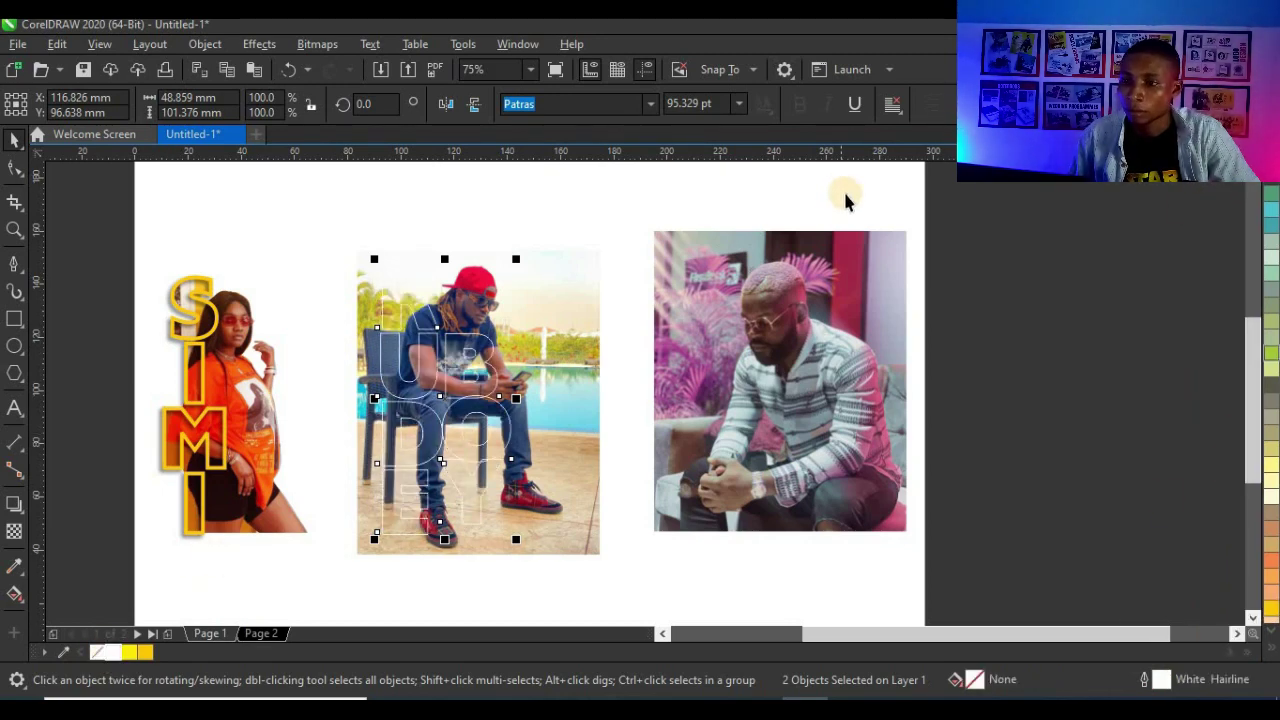
# - Set the outline width of the RUDE and BOY texts to 8.0 pt
pyautogui.doubleClick(1143, 679)
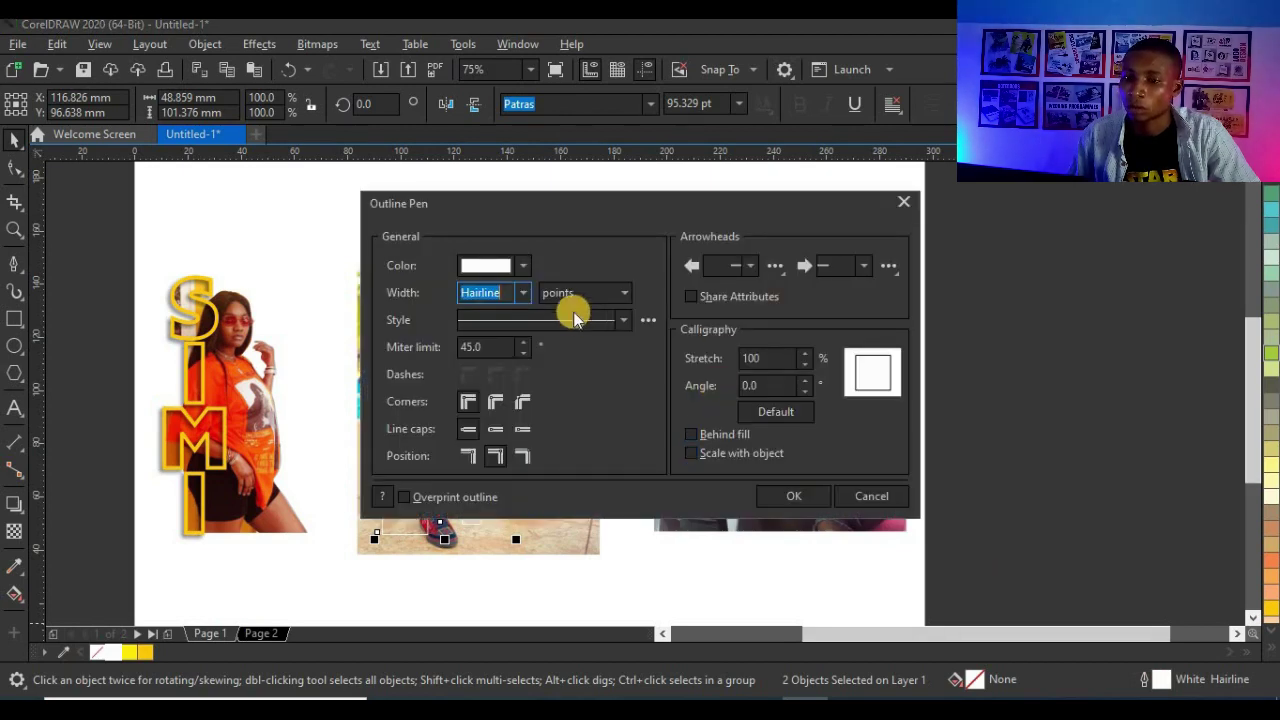
pyautogui.click(522, 292)
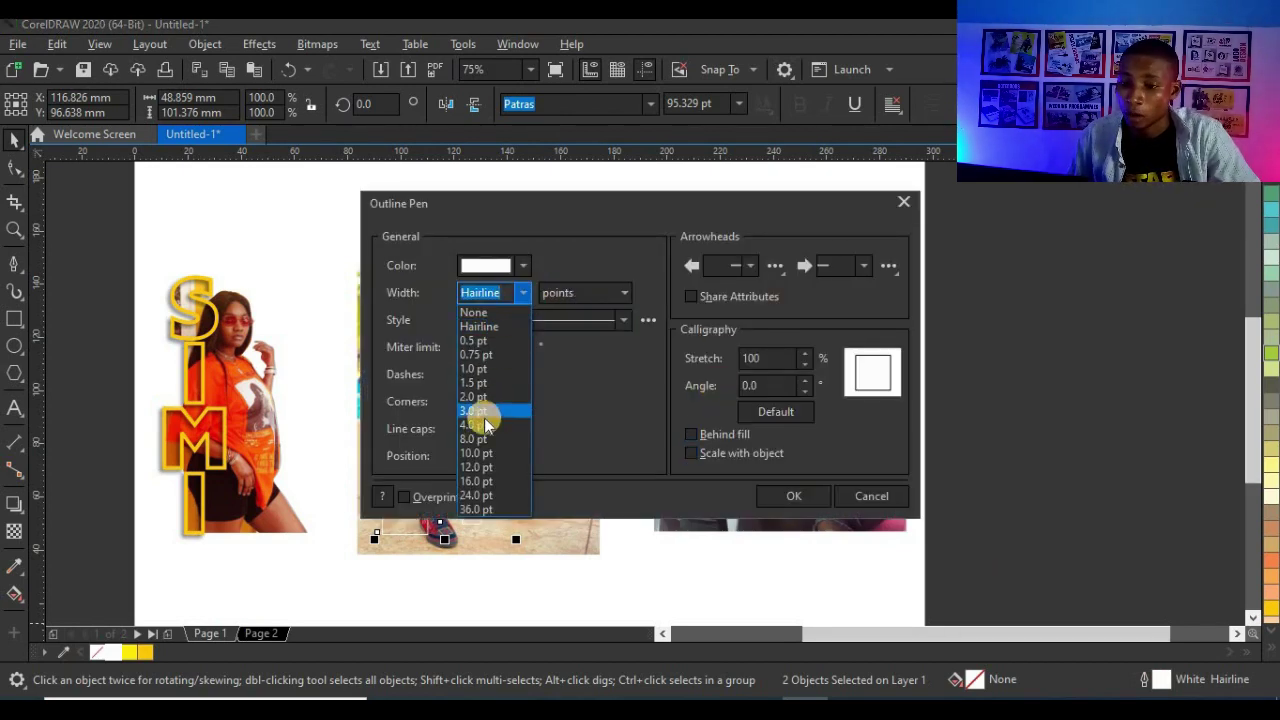
pyautogui.click(476, 438)
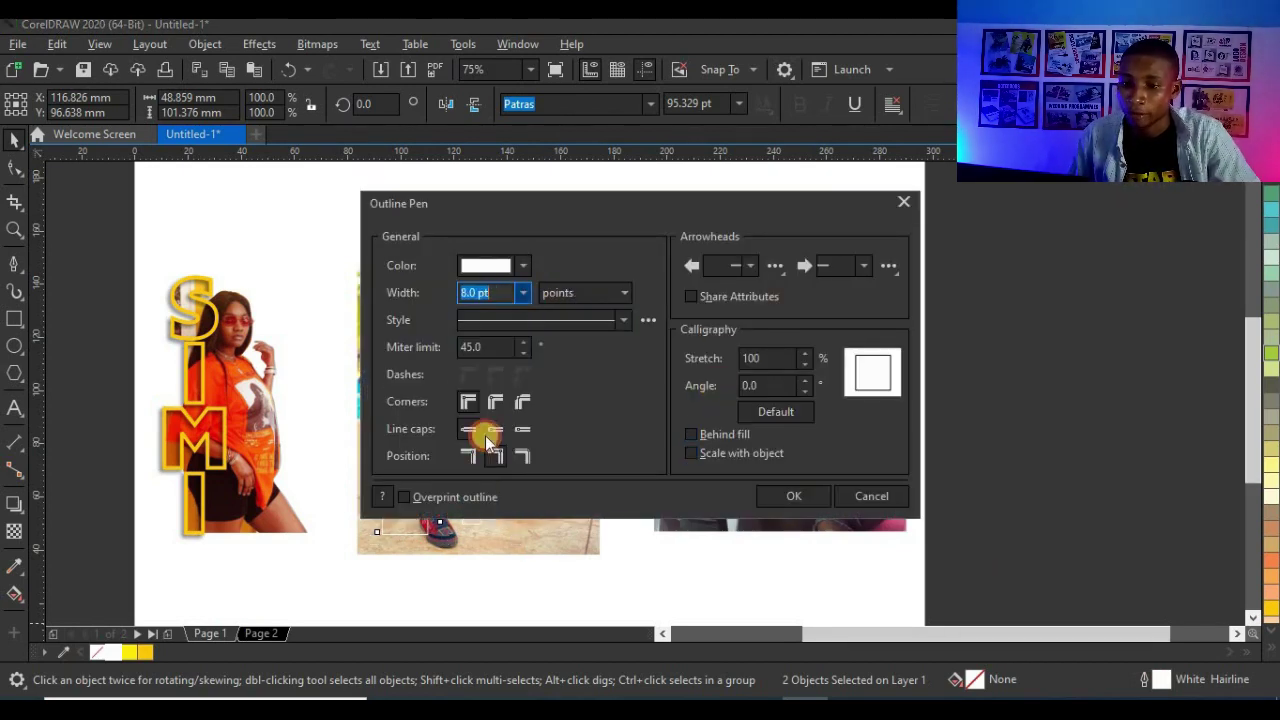
pyautogui.click(790, 496)
pyautogui.scroll(1, 444, 326)
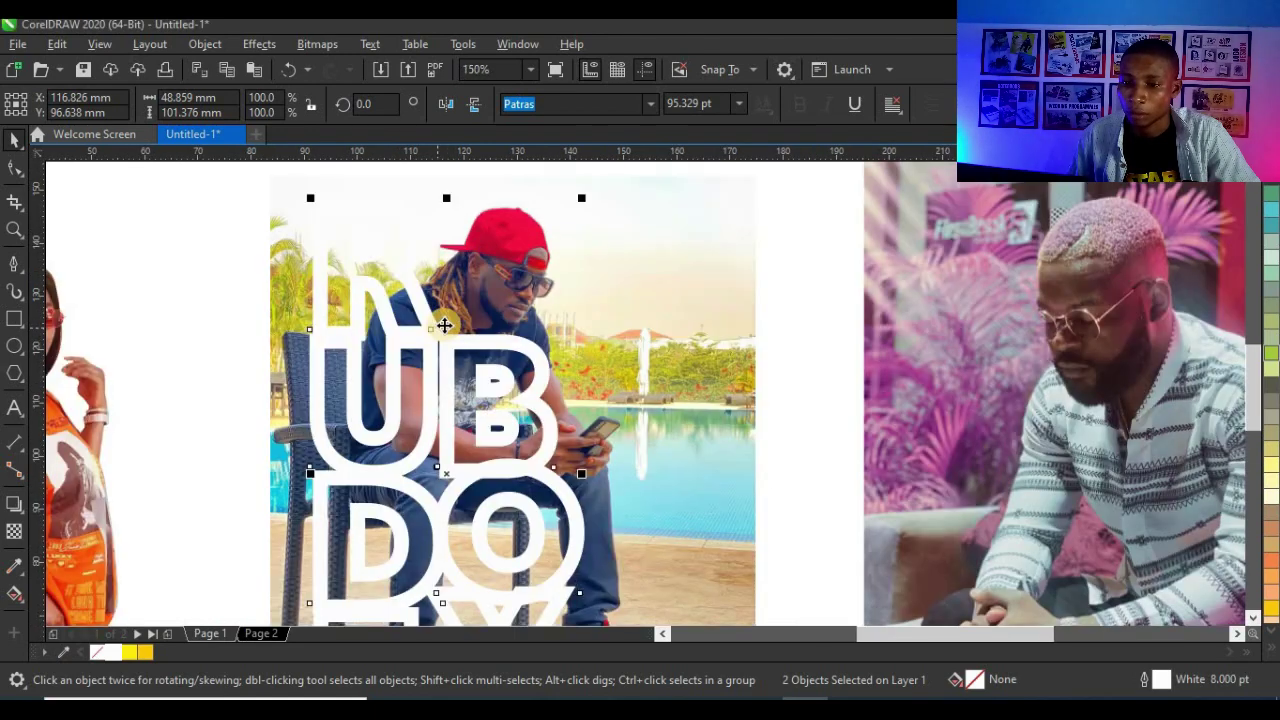
pyautogui.scroll(-1, 456, 345)
pyautogui.scroll(2, 466, 373)
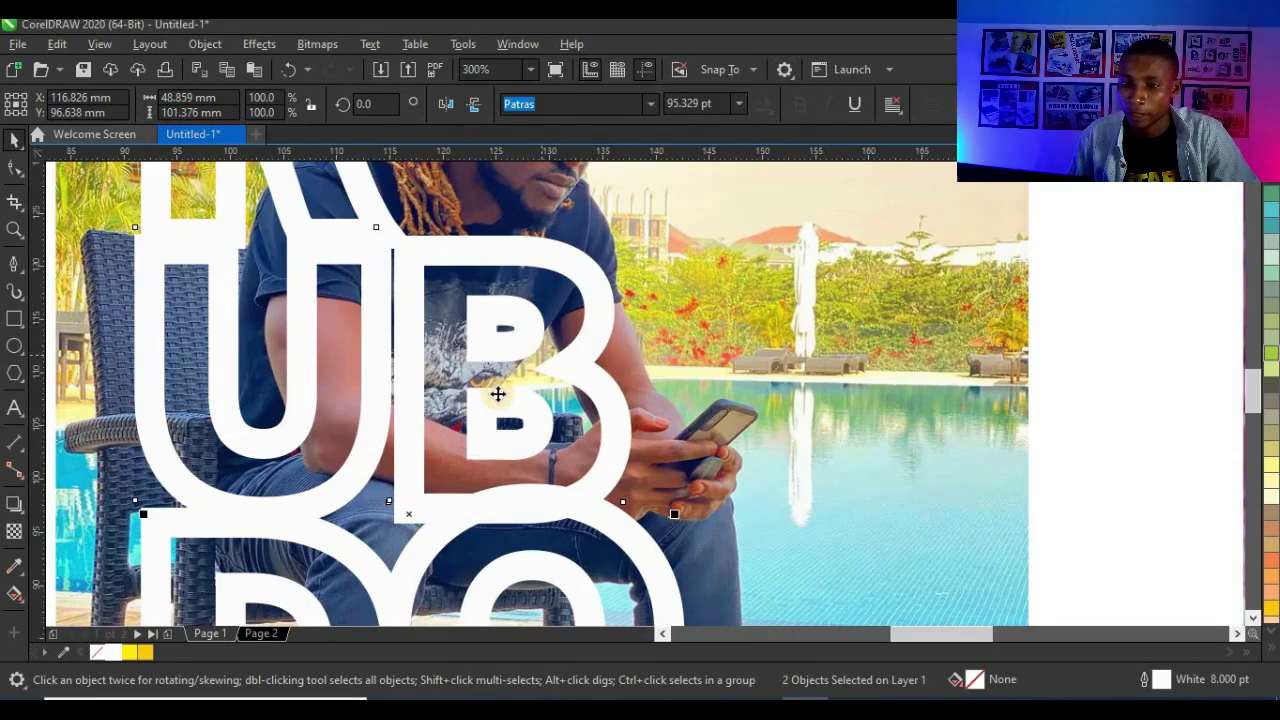
pyautogui.scroll(-2, 497, 391)
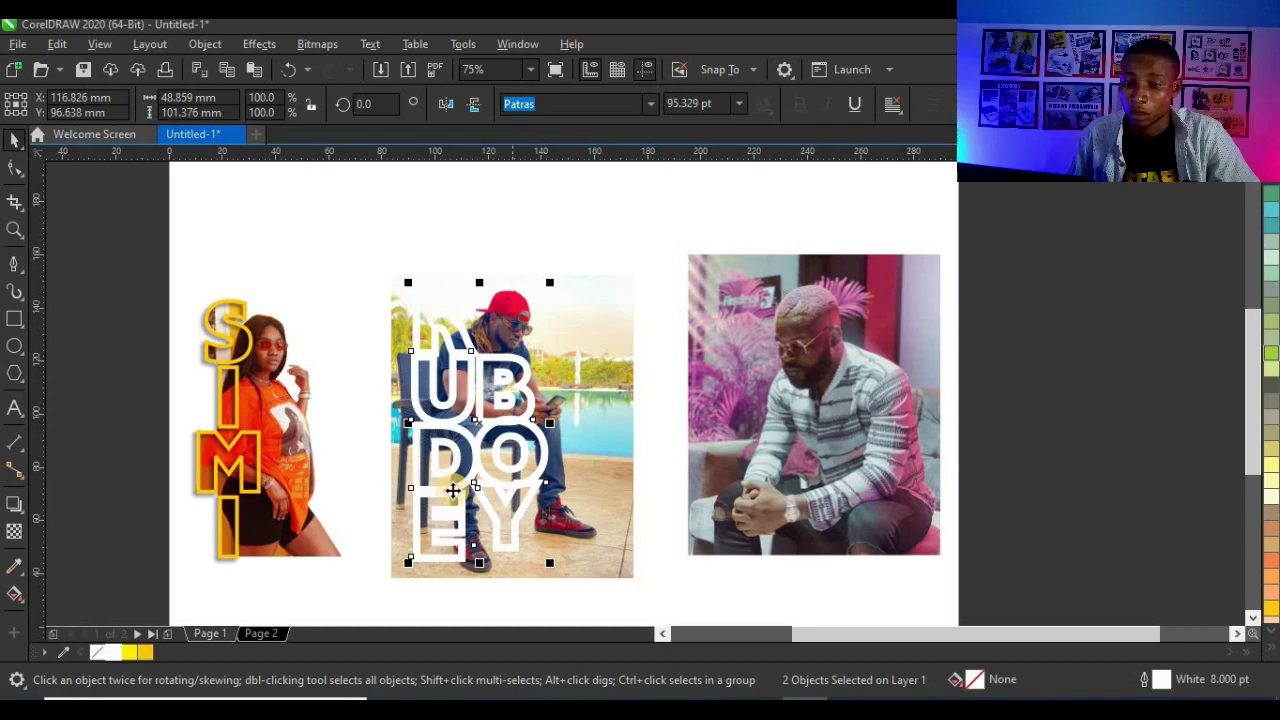
pyautogui.click(381, 241)
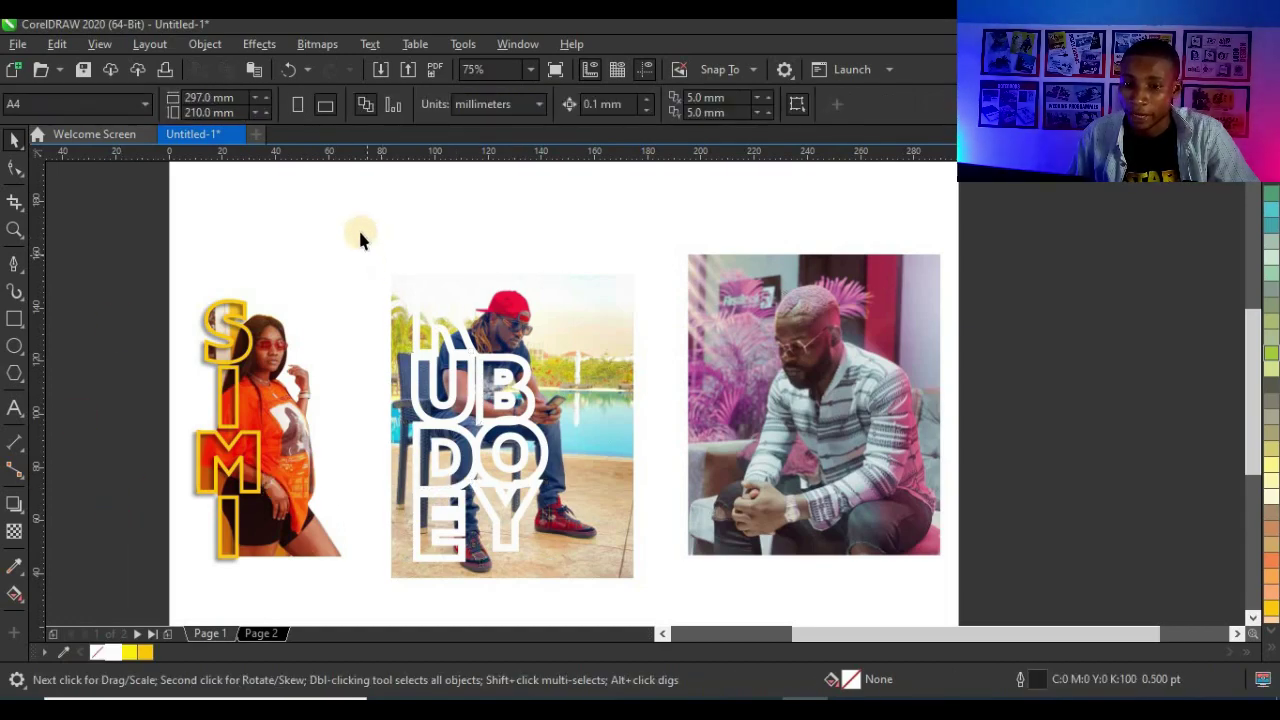
pyautogui.scroll(3, 466, 563)
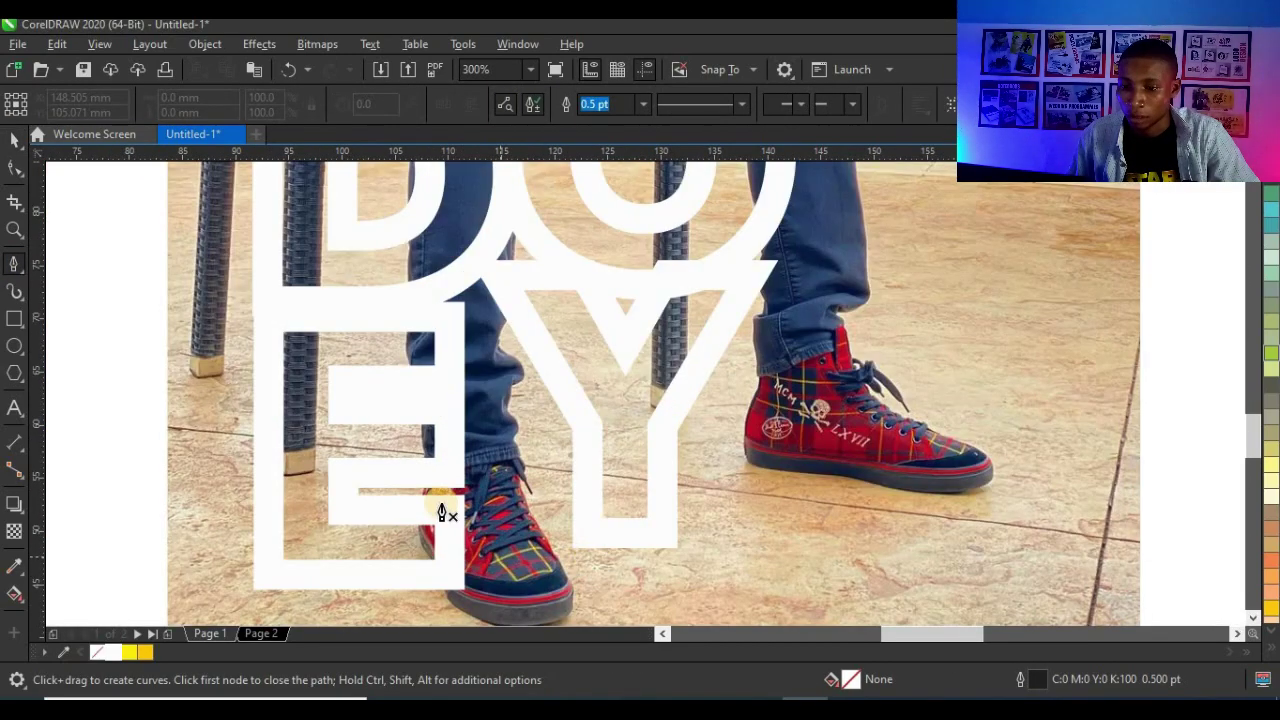
pyautogui.scroll(-1, 480, 571)
pyautogui.scroll(3, 465, 565)
pyautogui.scroll(-2, 466, 563)
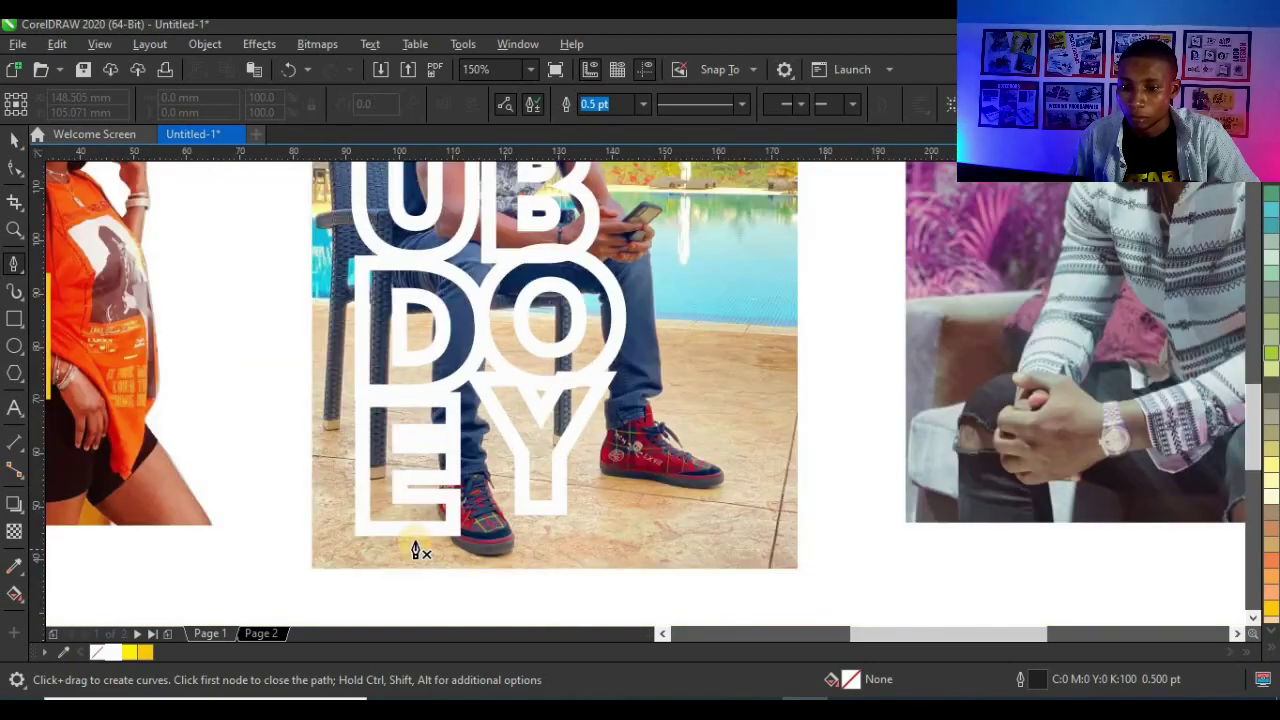
pyautogui.scroll(2, 417, 549)
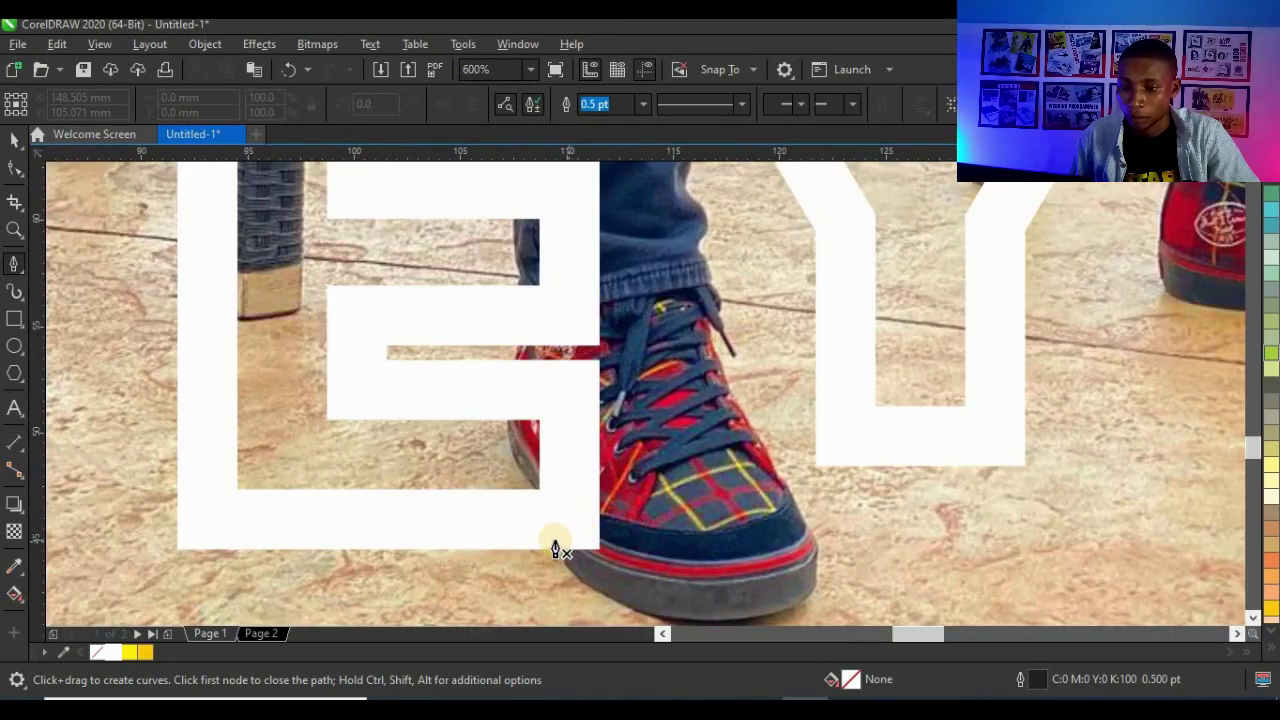
pyautogui.scroll(-1, 541, 545)
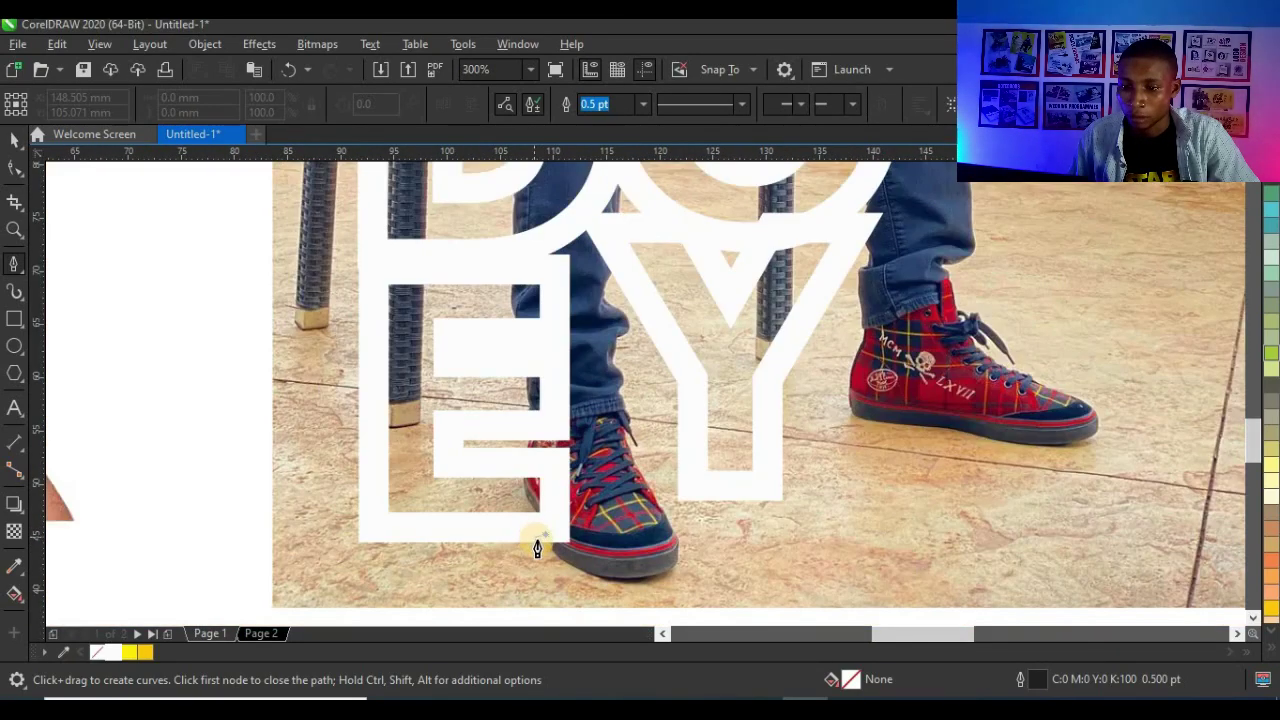
pyautogui.click(558, 573)
pyautogui.press('Escape')
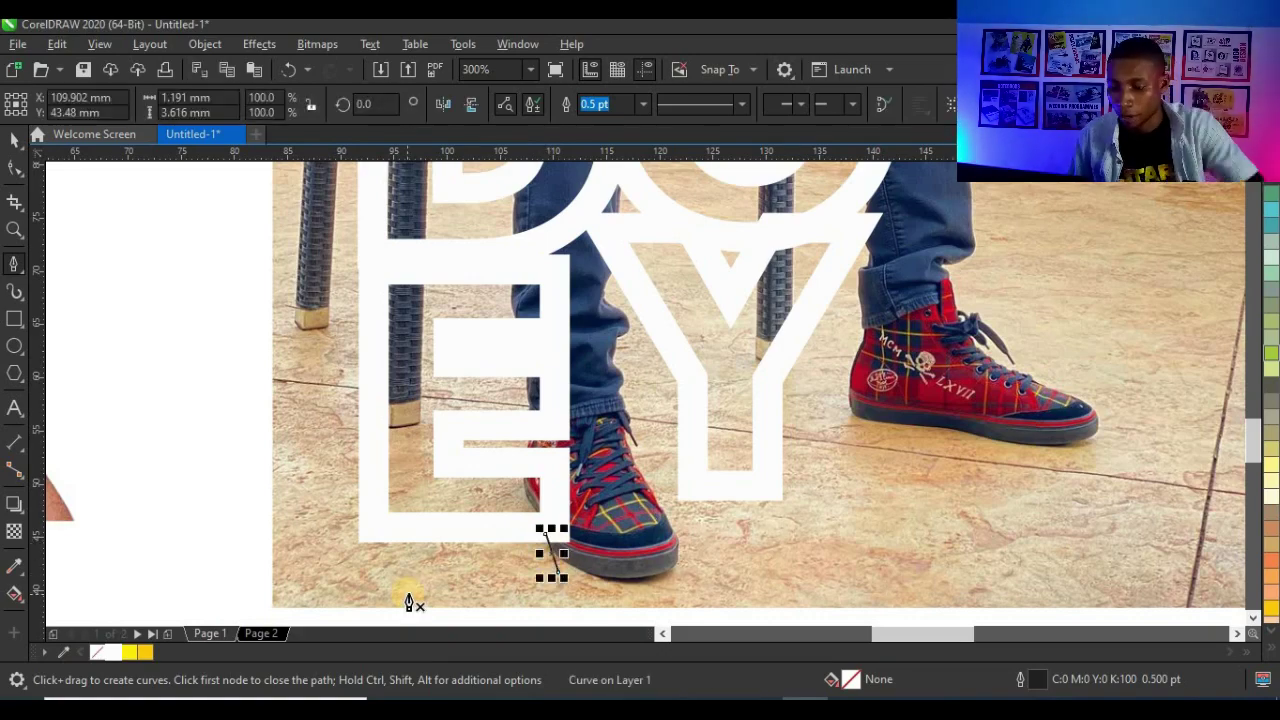
pyautogui.press('Delete')
# - Continue the Pen path from the front shoe's sole with a curve onto the E and along its bottom stroke
pyautogui.scroll(2, 567, 549)
pyautogui.scroll(3, 567, 555)
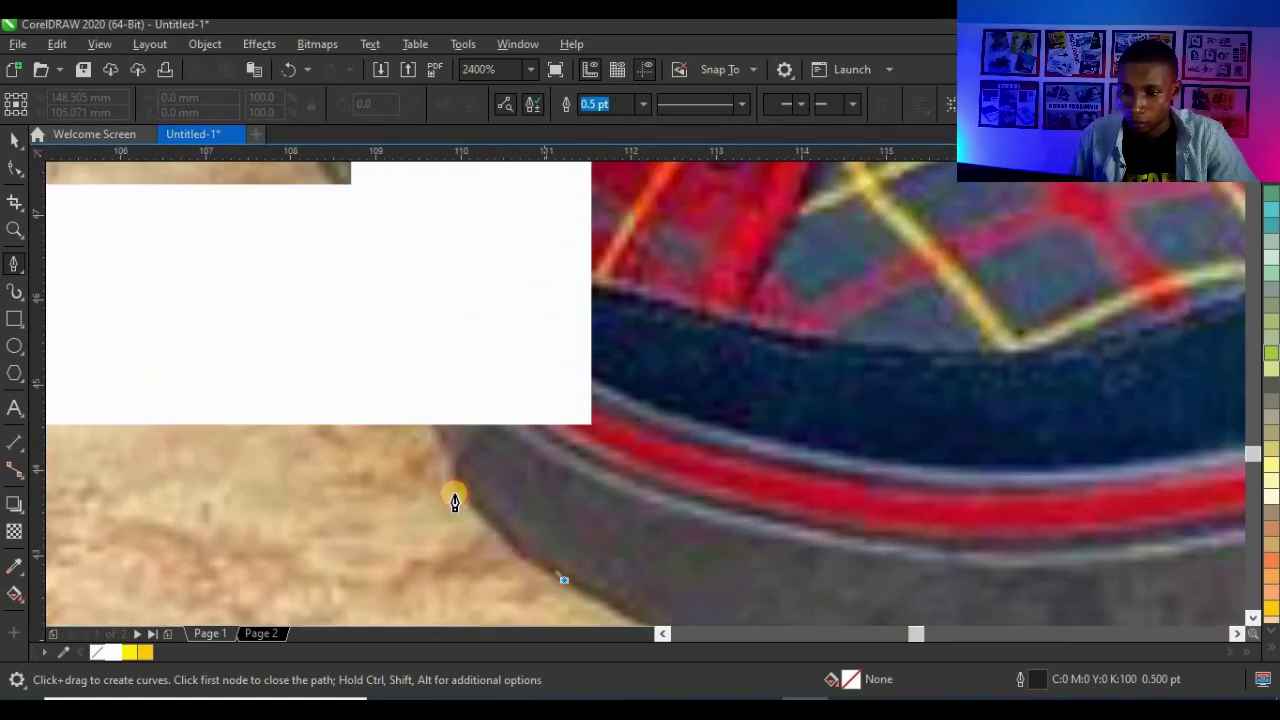
pyautogui.moveTo(434, 429); pyautogui.dragTo(443, 374)
pyautogui.scroll(-1, 468, 430)
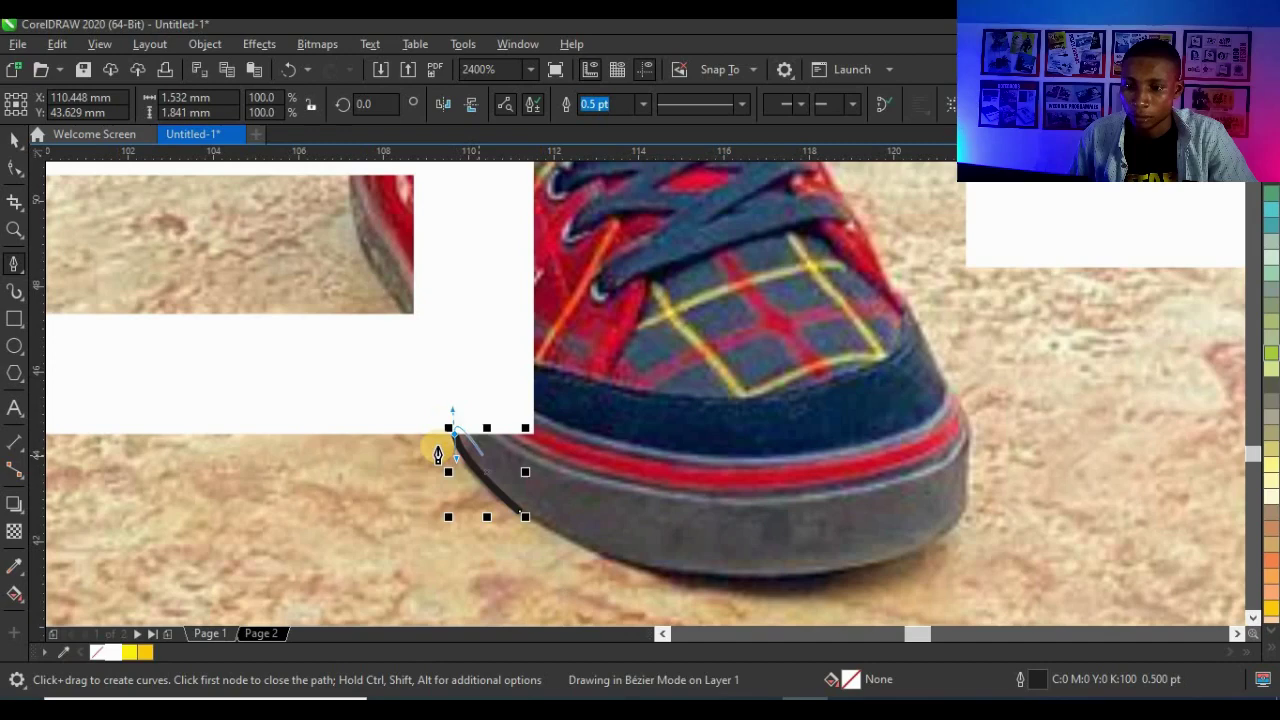
pyautogui.scroll(-2, 437, 455)
pyautogui.moveTo(195, 401); pyautogui.dragTo(91, 391)
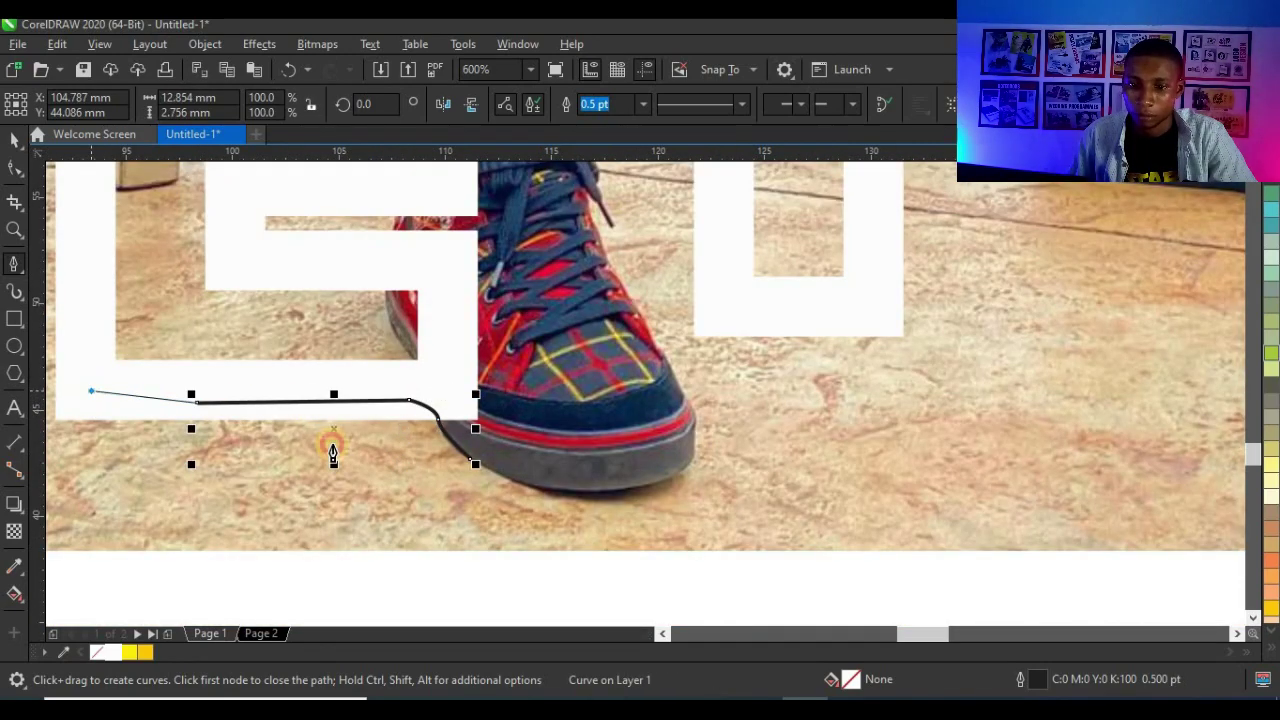
# - Extend the path up inside the outer strokes of the E and the D to the D's upper corner
pyautogui.scroll(-1, 333, 453)
pyautogui.click(213, 240)
pyautogui.scroll(-2, 215, 238)
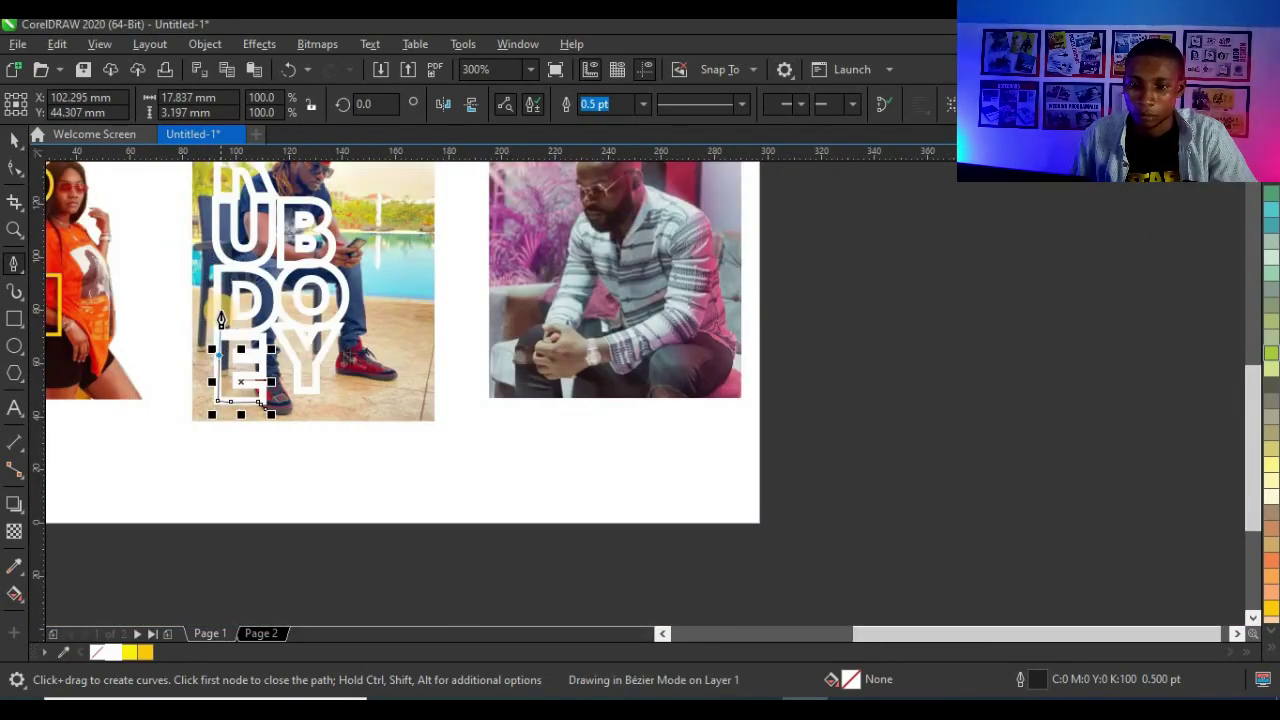
pyautogui.scroll(2, 209, 437)
pyautogui.click(204, 355)
pyautogui.scroll(-2, 210, 380)
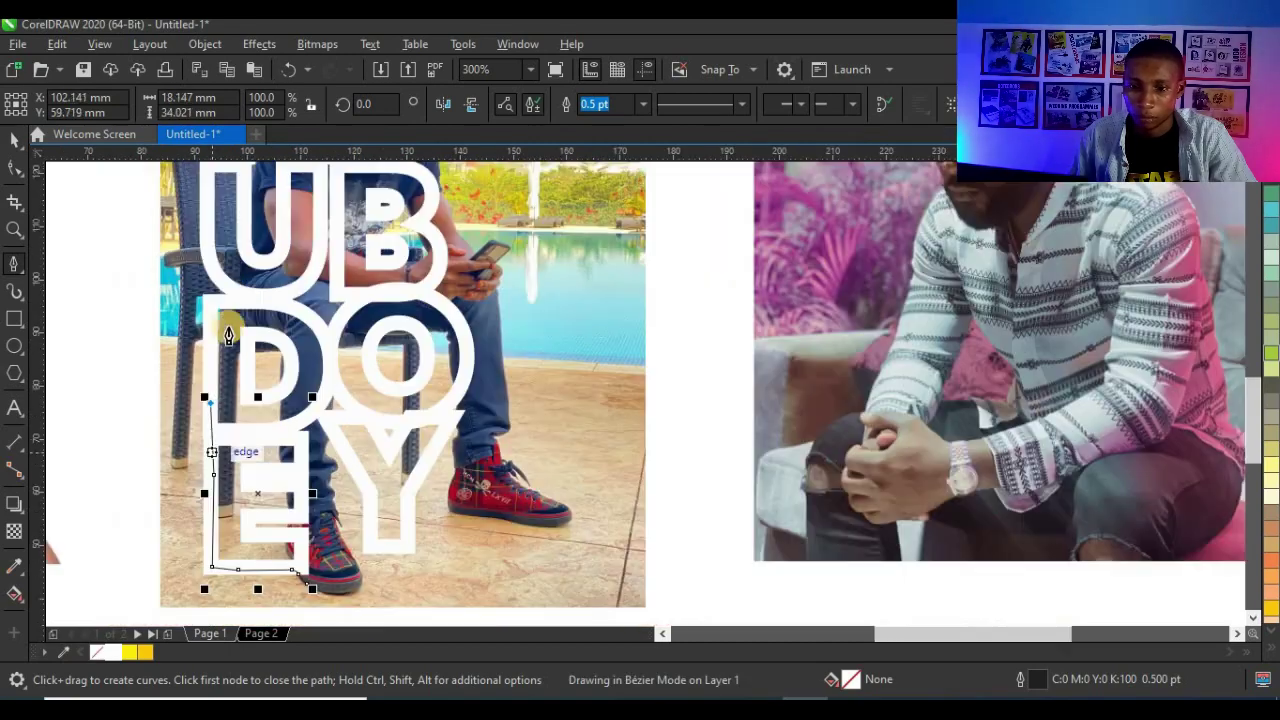
pyautogui.scroll(2, 210, 370)
pyautogui.click(197, 334)
# - Route the path along the D's upper stroke and over to the curved base of the U
pyautogui.scroll(2, 197, 334)
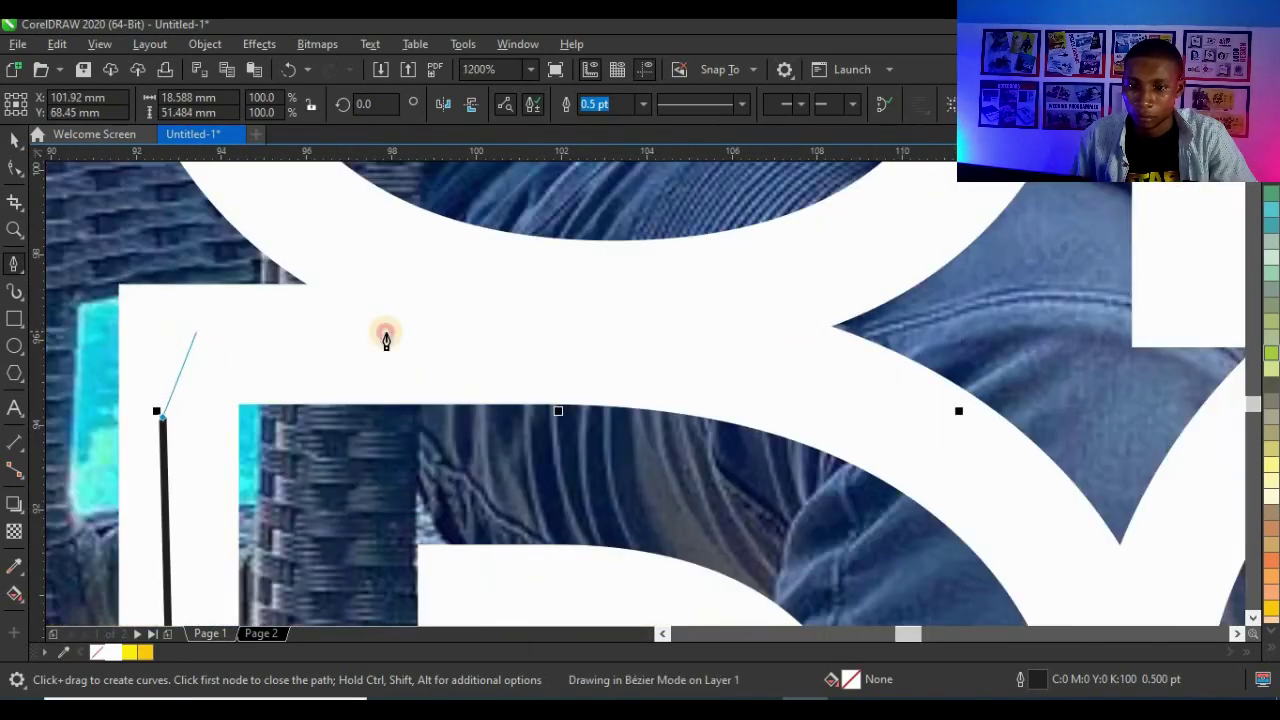
pyautogui.click(508, 335)
pyautogui.scroll(-2, 469, 415)
pyautogui.click(420, 340)
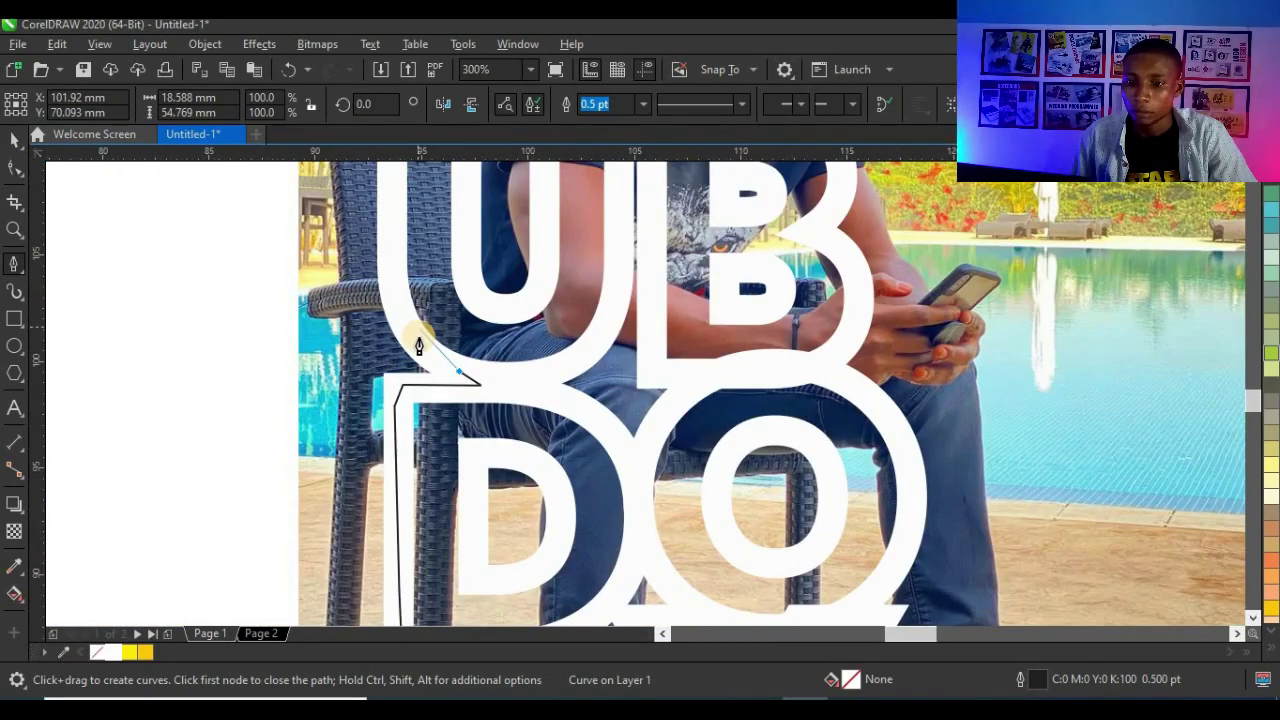
pyautogui.scroll(2, 414, 371)
pyautogui.scroll(-1, 354, 352)
pyautogui.scroll(1, 350, 290)
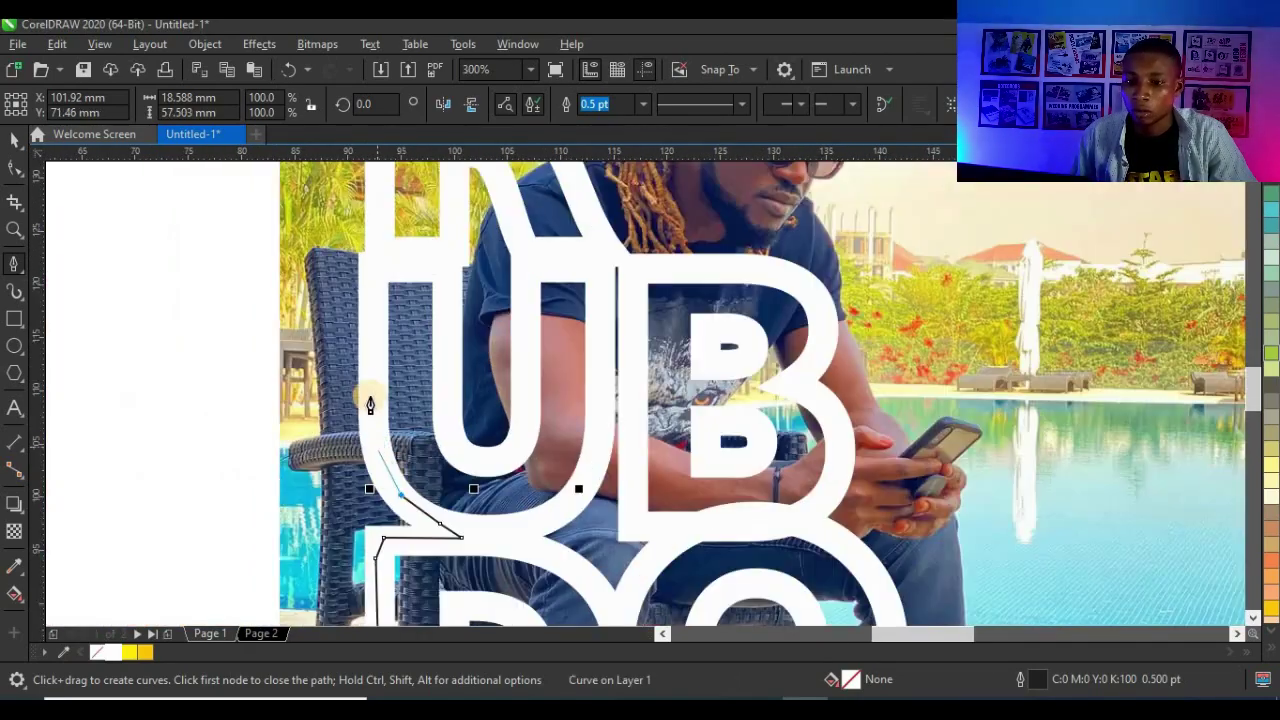
# - Trace the path up inside the outer stroke of the U to the foot of the R
pyautogui.moveTo(368, 387); pyautogui.dragTo(373, 333)
pyautogui.scroll(2, 370, 271)
pyautogui.click(366, 294)
pyautogui.scroll(-2, 379, 400)
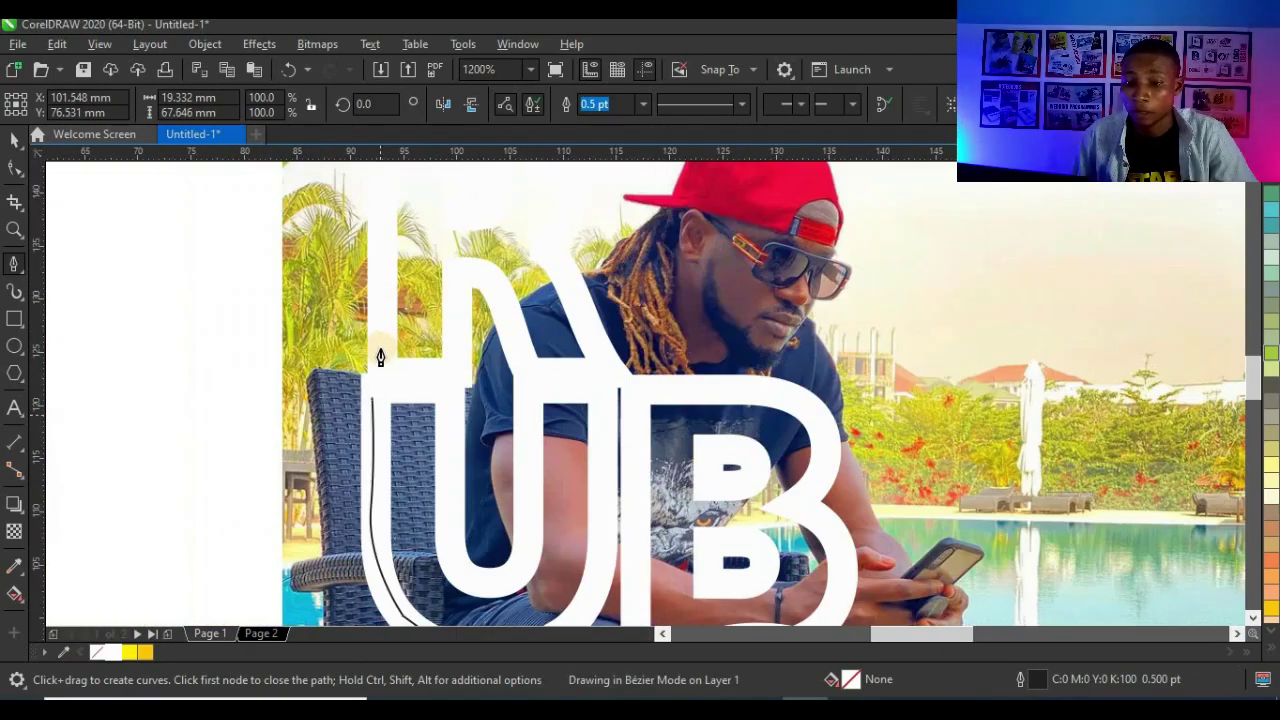
pyautogui.scroll(2, 381, 346)
pyautogui.click(380, 357)
# - Run the path up the R's stem and across the start of its upper edge
pyautogui.scroll(-3, 358, 415)
pyautogui.scroll(2, 357, 332)
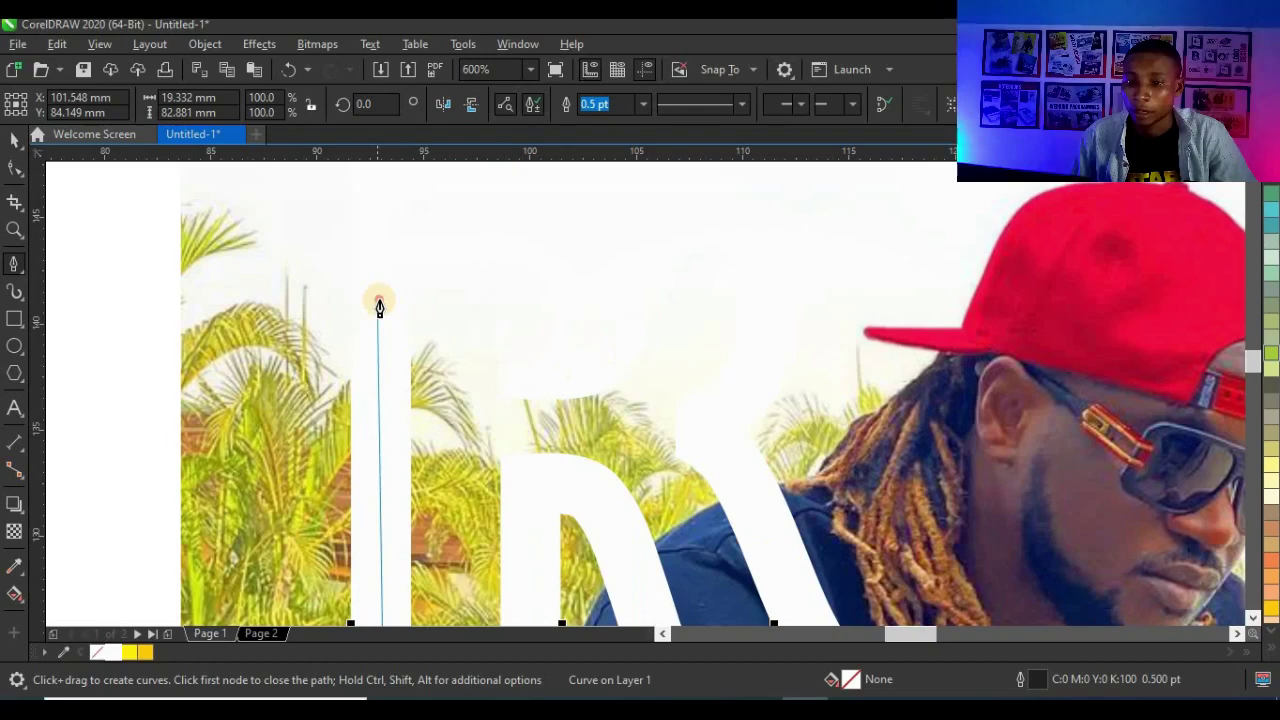
pyautogui.click(381, 299)
pyautogui.scroll(-1, 359, 326)
pyautogui.scroll(1, 384, 251)
pyautogui.click(510, 240)
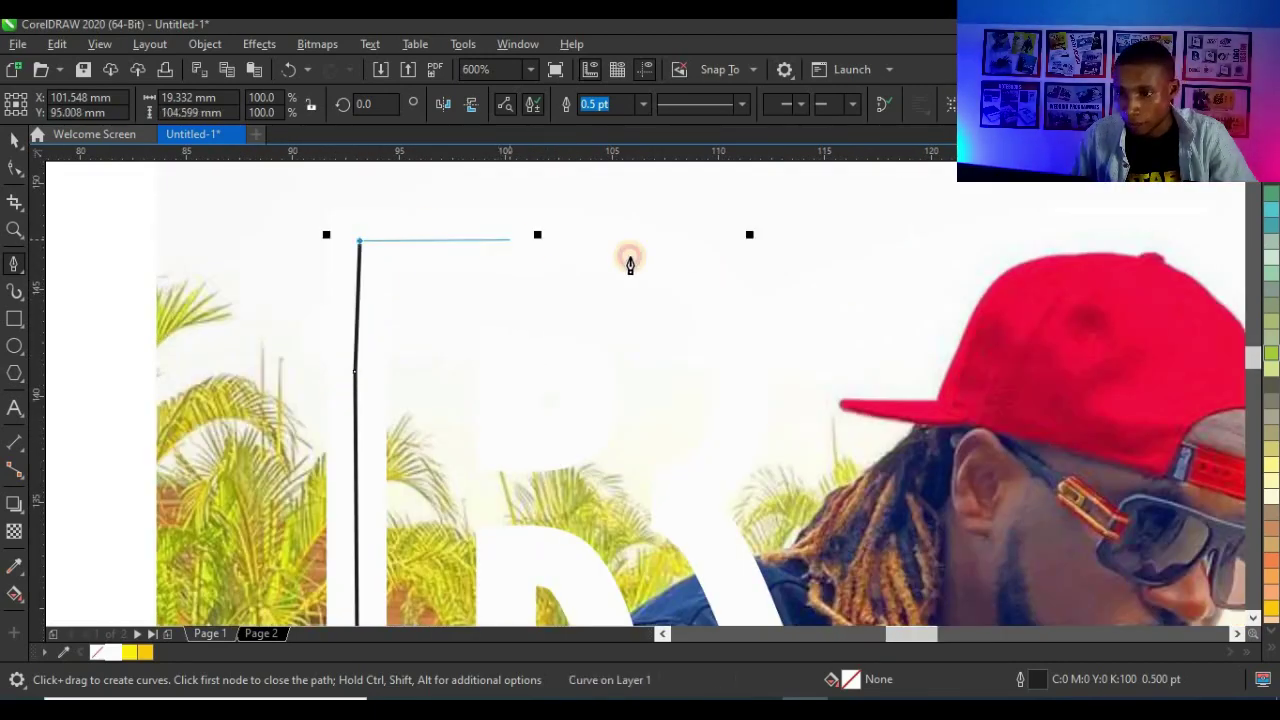
# - Trace the path around the curved bowl of the R down toward its diagonal leg
pyautogui.click(660, 252)
pyautogui.click(730, 302)
pyautogui.moveTo(750, 358); pyautogui.dragTo(748, 381)
pyautogui.click(728, 440)
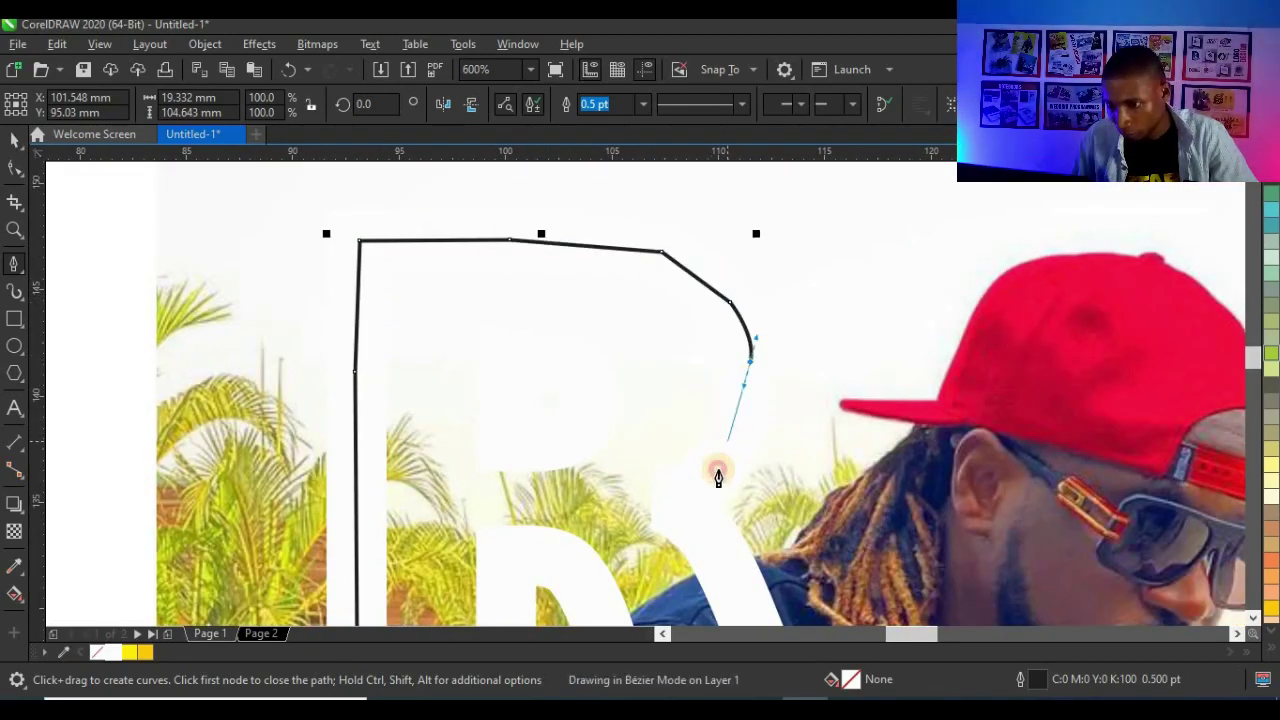
pyautogui.click(712, 496)
# - Carry the path from the R's diagonal leg across to the tips of the man's dreadlocks
pyautogui.scroll(-1, 677, 390)
pyautogui.scroll(2, 692, 489)
pyautogui.click(690, 472)
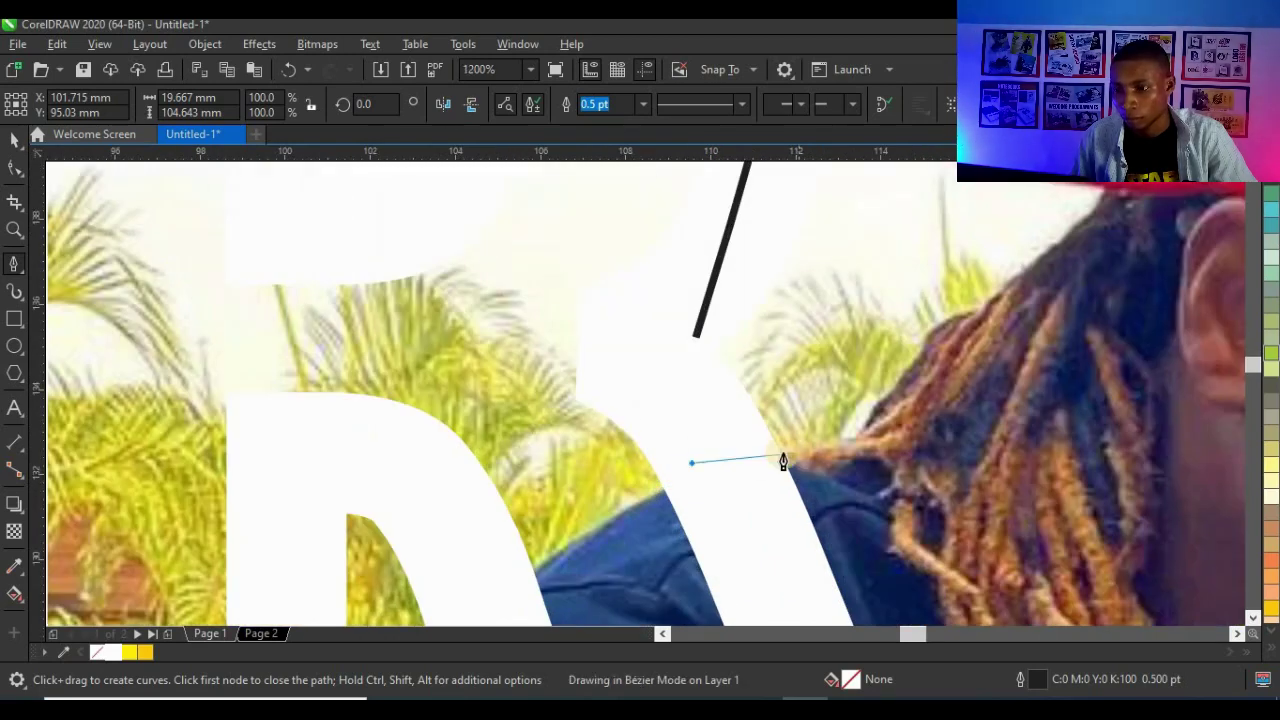
pyautogui.scroll(1, 712, 471)
pyautogui.click(786, 451)
pyautogui.scroll(-1, 834, 440)
pyautogui.scroll(2, 790, 471)
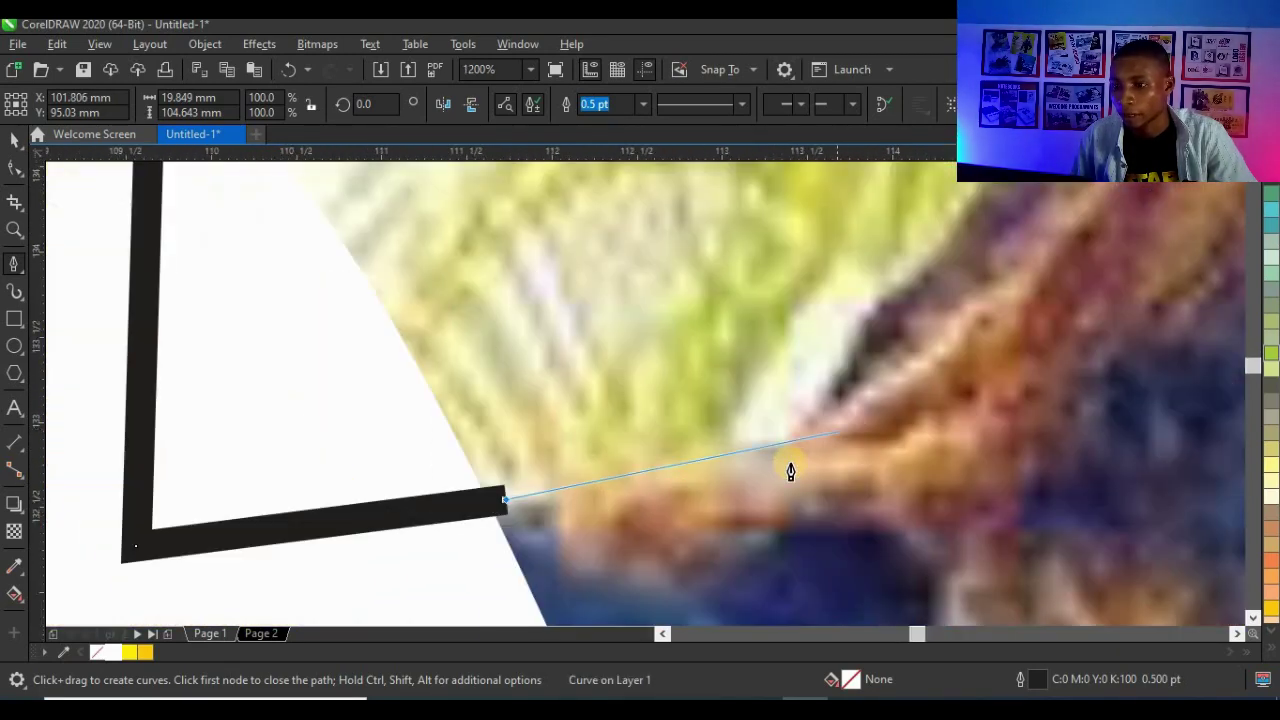
pyautogui.click(787, 442)
pyautogui.click(849, 346)
# - Trace the outer edge of the man's dreadlocks up to the underside of the red cap's brim
pyautogui.scroll(-2, 650, 389)
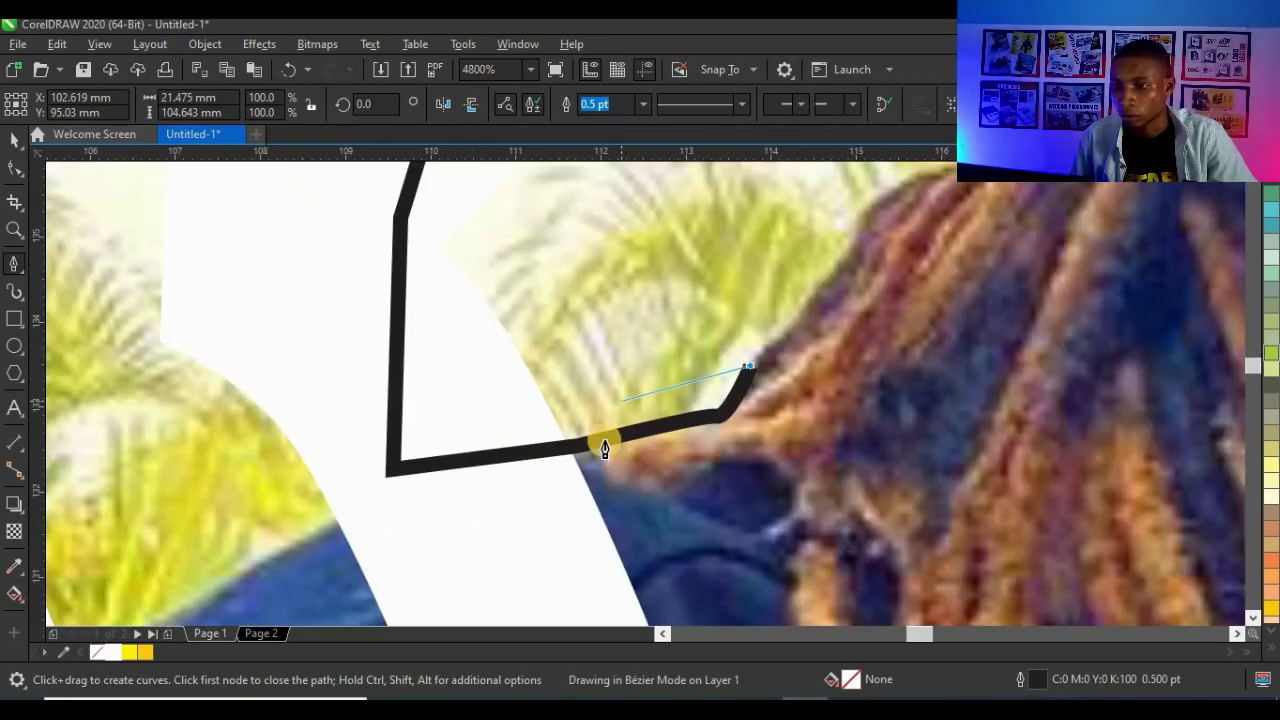
pyautogui.scroll(-1, 620, 400)
pyautogui.click(604, 380)
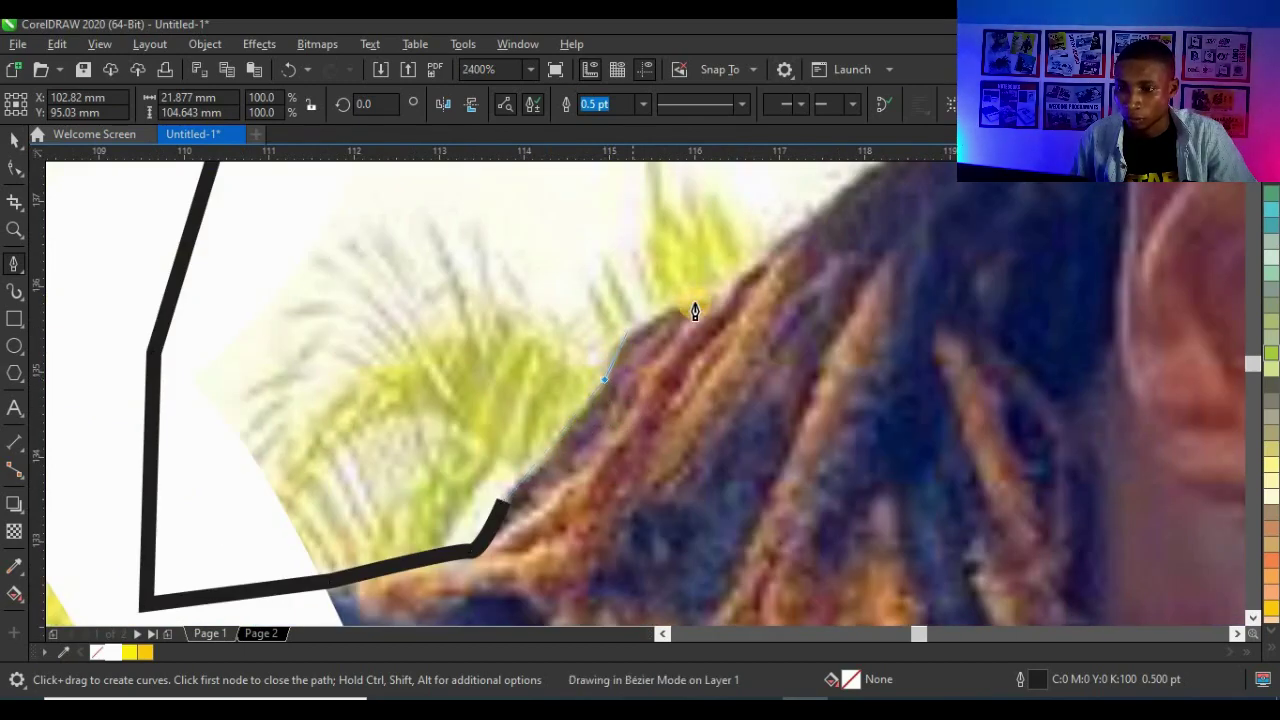
pyautogui.moveTo(712, 298); pyautogui.dragTo(790, 300)
pyautogui.scroll(-1, 415, 464)
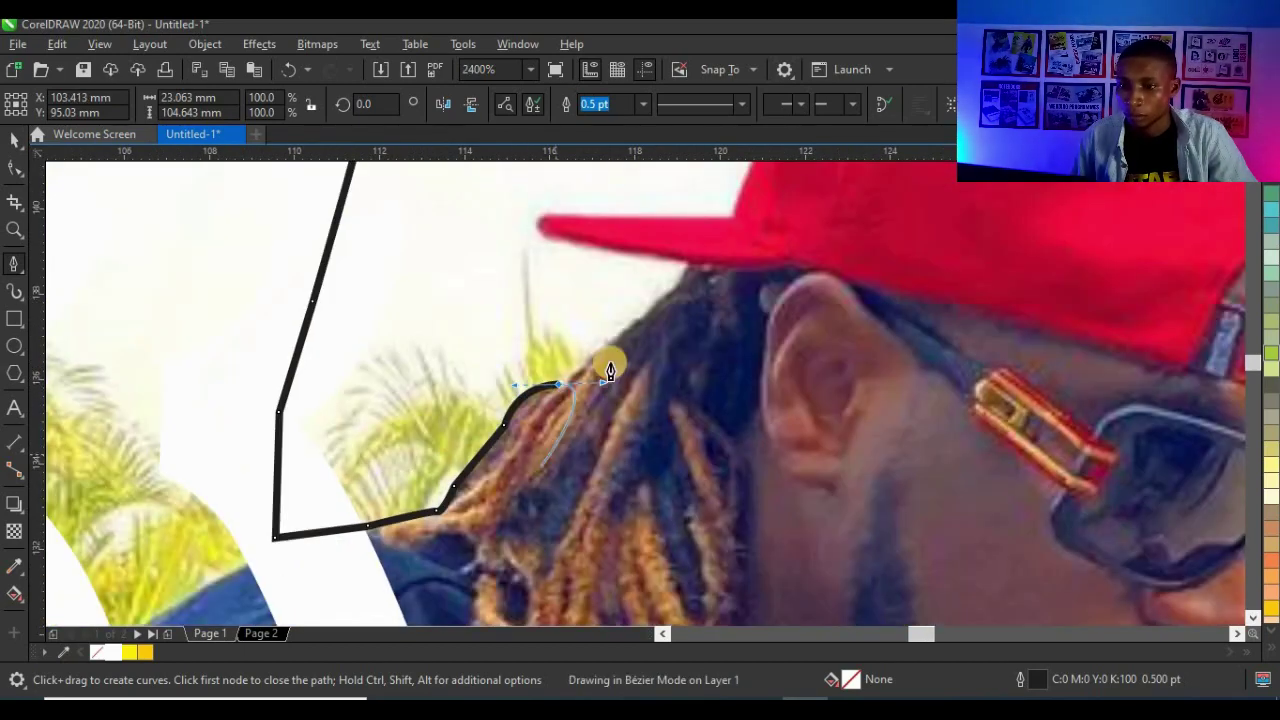
pyautogui.scroll(1, 626, 321)
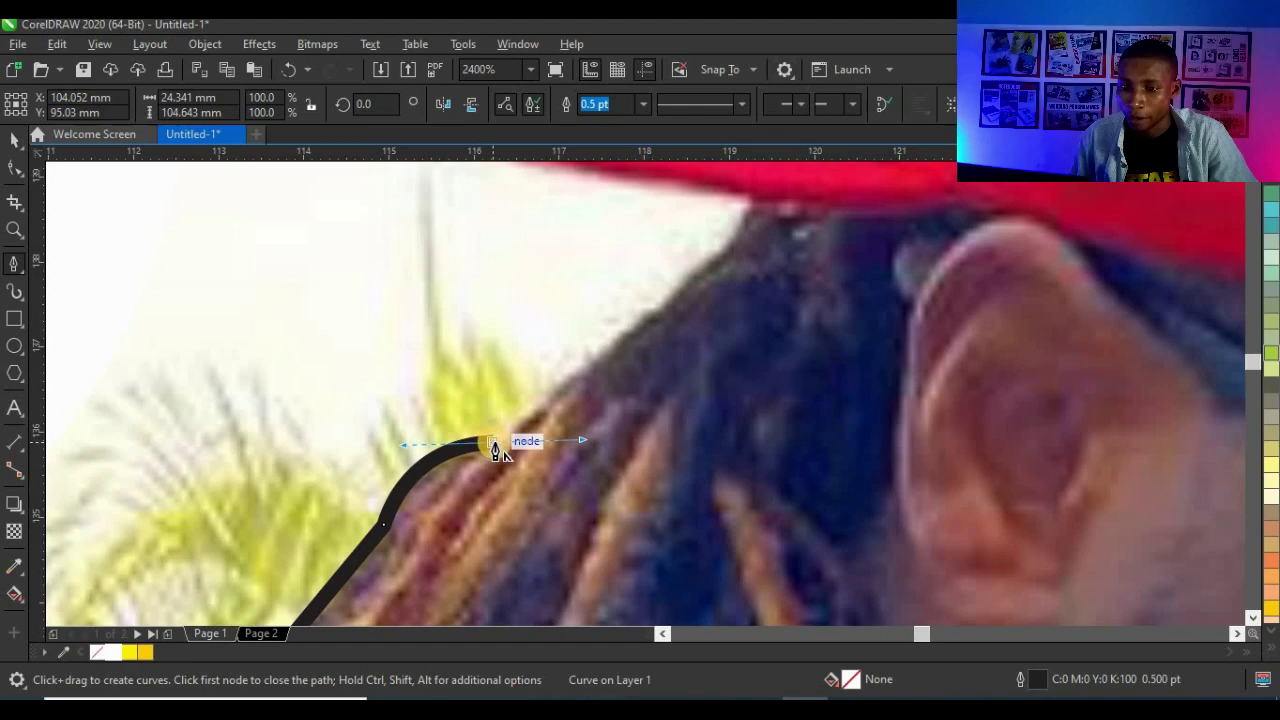
pyautogui.moveTo(646, 303); pyautogui.dragTo(729, 223)
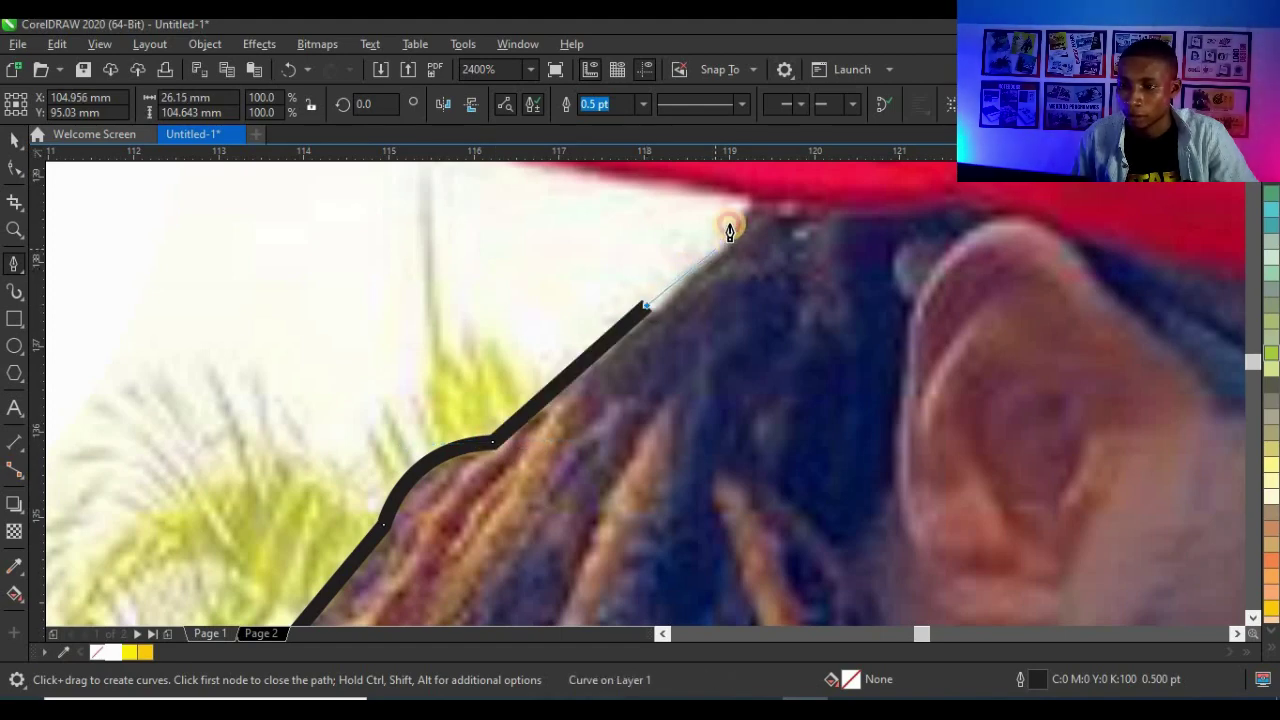
pyautogui.moveTo(705, 265); pyautogui.dragTo(748, 210)
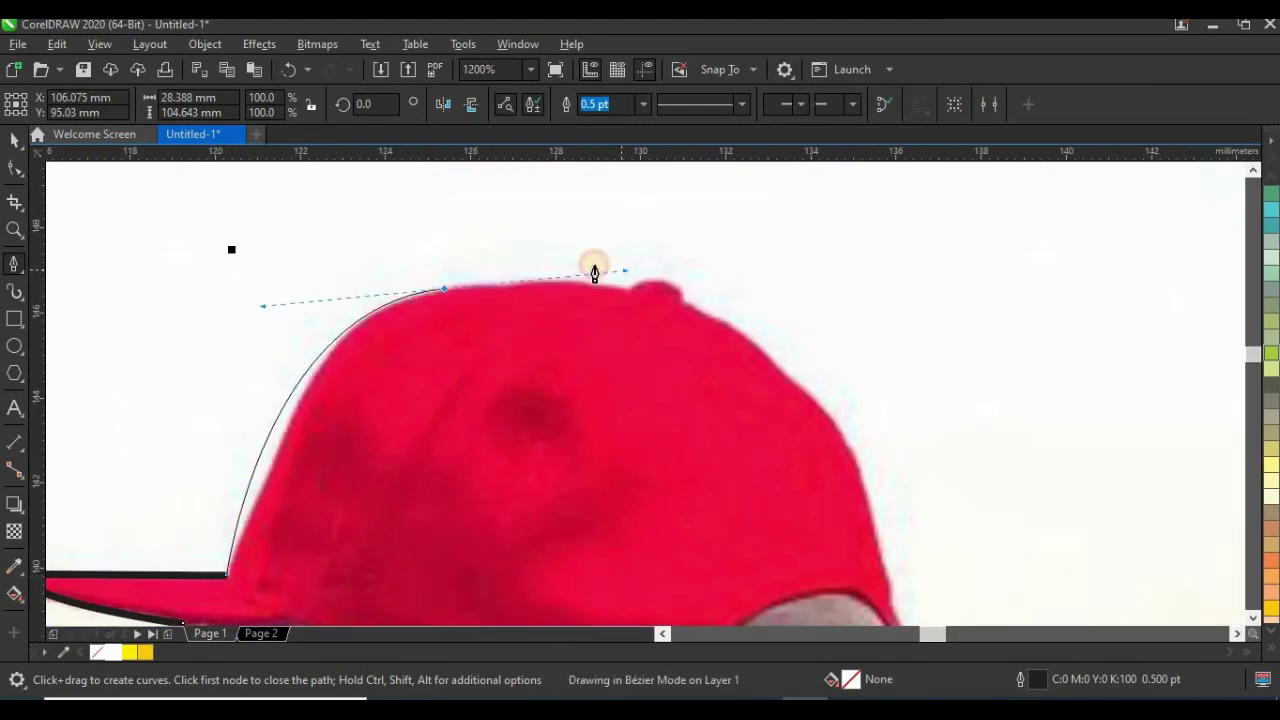
# - Trace the crown of the red cap over its button and down to its strap opening
pyautogui.moveTo(630, 290); pyautogui.dragTo(703, 328)
pyautogui.keyDown('alt'); pyautogui.click(632, 289); pyautogui.keyUp('alt')
pyautogui.moveTo(646, 357)
pyautogui.mouseDown()
pyautogui.moveTo(683, 420)
pyautogui.moveTo(670, 420)
pyautogui.mouseUp()
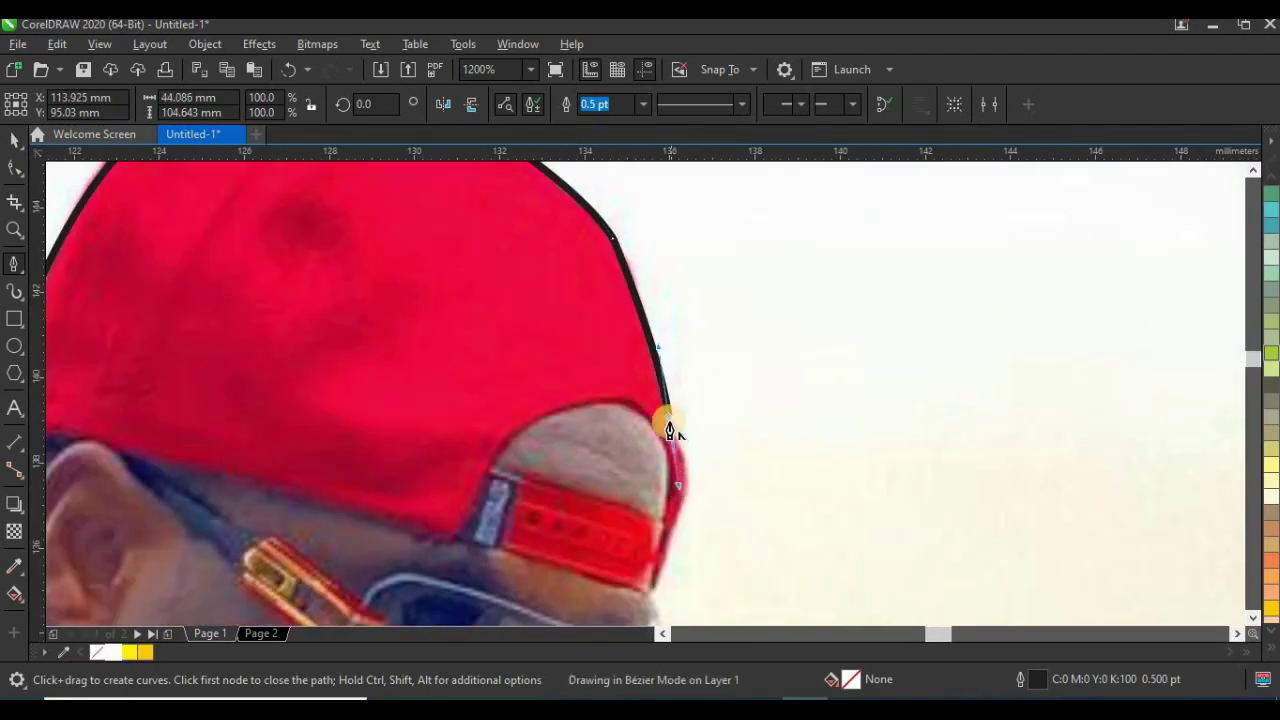
pyautogui.scroll(1, 668, 420)
pyautogui.moveTo(688, 297); pyautogui.dragTo(643, 385)
pyautogui.click(643, 448)
# - Continue the path around the sunglasses and the face, down to the edge of the T-shirt sleeve
pyautogui.scroll(-1, 610, 540)
pyautogui.scroll(2, 609, 478)
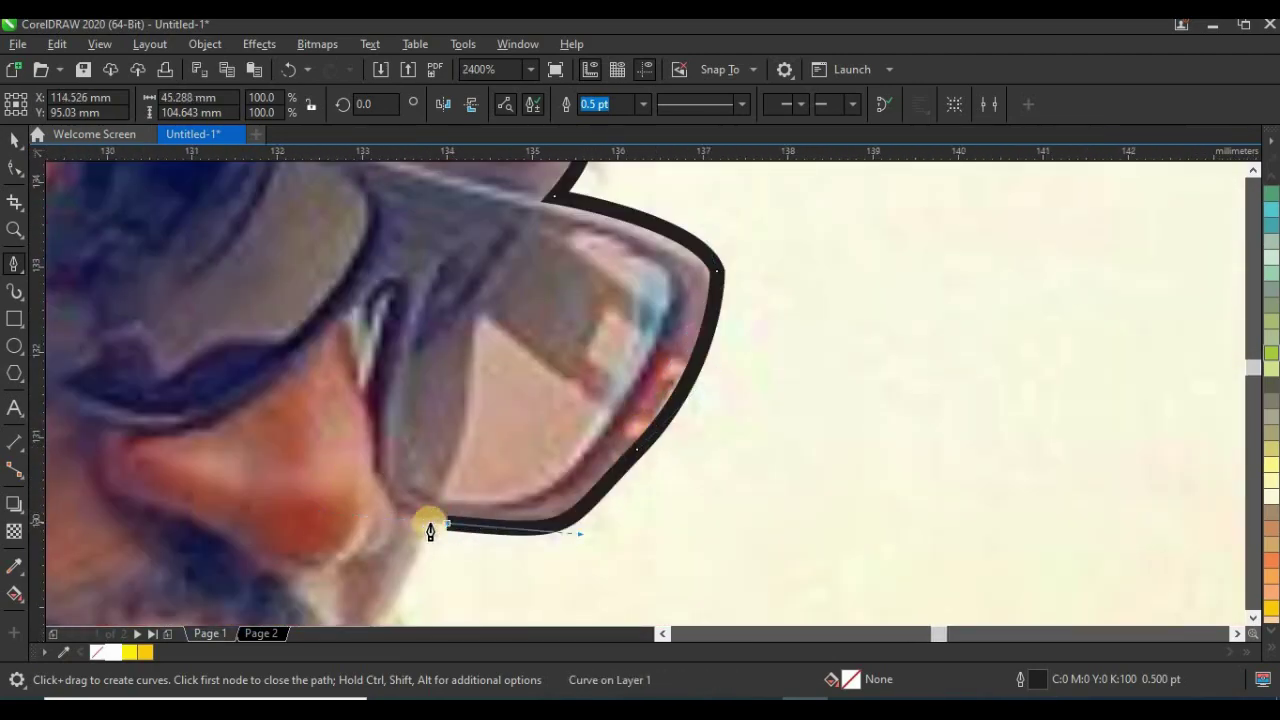
pyautogui.scroll(-1, 430, 530)
pyautogui.scroll(-1, 486, 431)
pyautogui.scroll(2, 483, 400)
pyautogui.moveTo(500, 437); pyautogui.dragTo(546, 431)
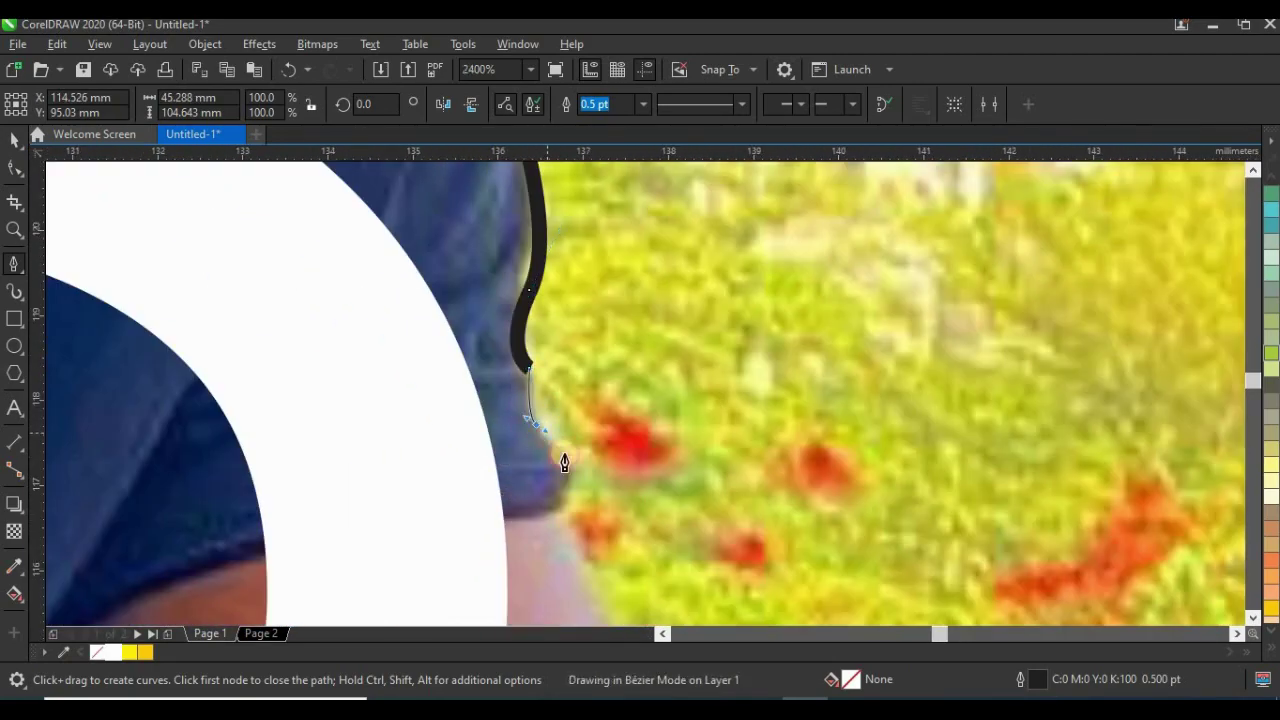
# - Trace the T-shirt sleeve's hem and continue down the outer edge of the man's arm
pyautogui.click(566, 463)
pyautogui.scroll(-2, 566, 463)
pyautogui.scroll(1, 597, 409)
pyautogui.click(583, 338)
pyautogui.moveTo(646, 452); pyautogui.dragTo(660, 470)
pyautogui.moveTo(700, 443); pyautogui.dragTo(720, 488)
# - Trace the outline around the man's hand and the phone
pyautogui.scroll(1, 832, 347)
pyautogui.moveTo(884, 334)
pyautogui.mouseDown()
pyautogui.moveTo(976, 376)
pyautogui.moveTo(874, 454)
pyautogui.mouseUp()
pyautogui.doubleClick(884, 334)
pyautogui.click(1101, 394)
pyautogui.scroll(-1, 1101, 394)
pyautogui.scroll(1, 1150, 430)
# - Trace from the hand down the outer edge of the jeans to the folded cuff above the far shoe
pyautogui.click(729, 294)
pyautogui.moveTo(703, 514); pyautogui.dragTo(651, 520)
pyautogui.moveTo(730, 487)
pyautogui.mouseDown()
pyautogui.moveTo(686, 569)
pyautogui.moveTo(735, 556)
pyautogui.mouseUp()
pyautogui.scroll(-2, 730, 480)
pyautogui.click(726, 398)
pyautogui.click(724, 446)
pyautogui.scroll(1, 736, 520)
pyautogui.click(726, 407)
pyautogui.moveTo(680, 482); pyautogui.dragTo(642, 503)
pyautogui.scroll(-1, 604, 470)
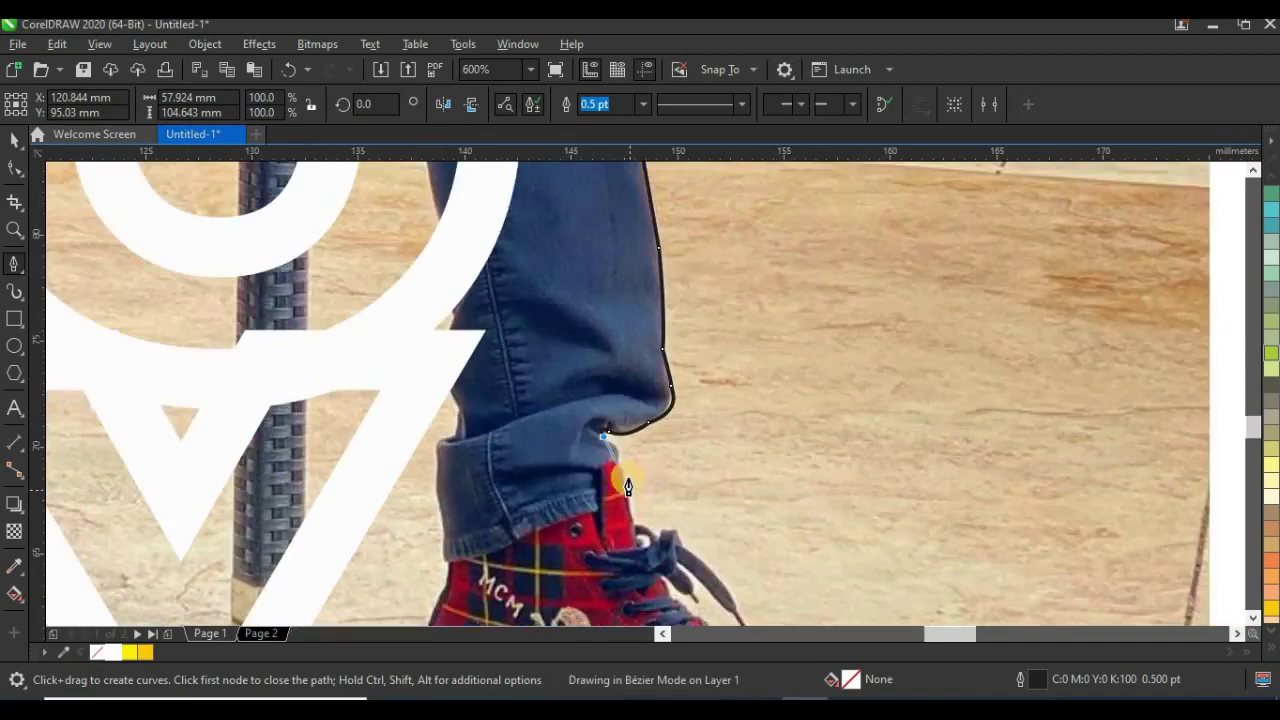
# - Trace the far shoe's tongue and the outer edge of its long loose lace
pyautogui.click(628, 479)
pyautogui.scroll(2, 645, 520)
pyautogui.click(571, 417)
pyautogui.moveTo(661, 453); pyautogui.dragTo(688, 495)
pyautogui.click(634, 337)
pyautogui.click(695, 337)
pyautogui.click(718, 397)
pyautogui.moveTo(682, 376); pyautogui.dragTo(712, 430)
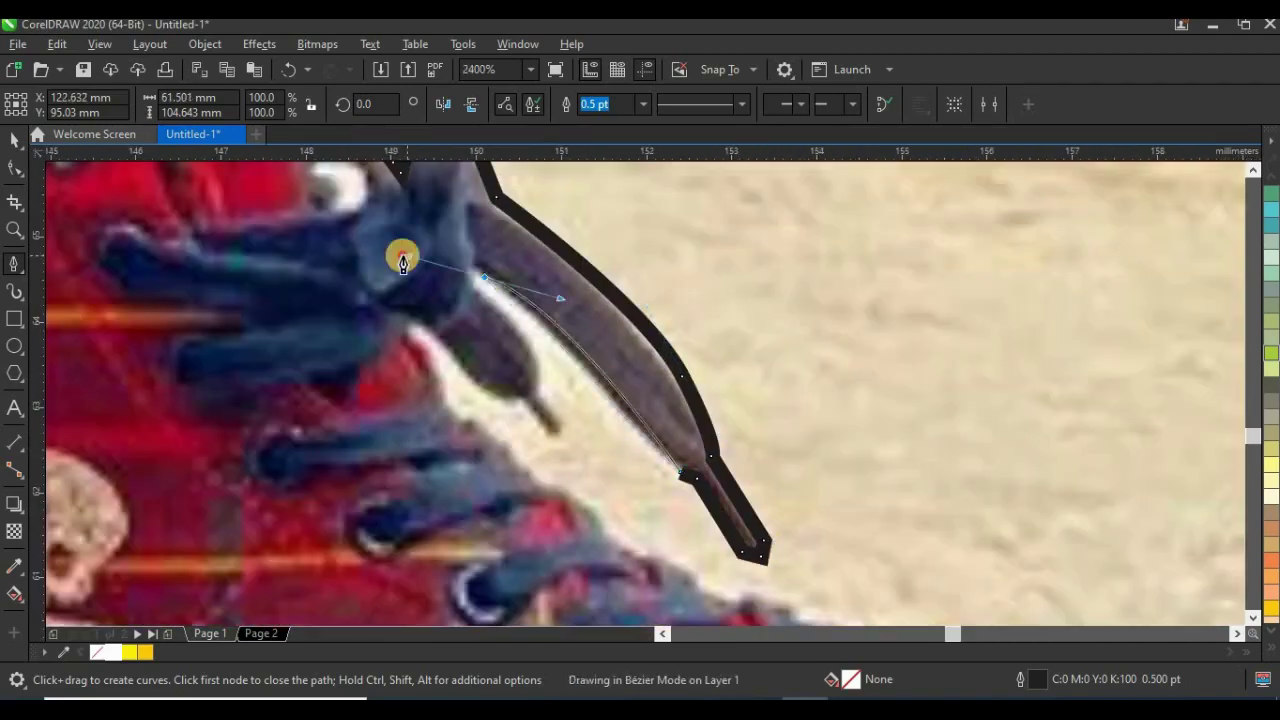
# - Trace the far shoe's shorter lace end and its laced upper down to the toe cap
pyautogui.click(556, 440)
pyautogui.click(528, 404)
pyautogui.scroll(-1, 509, 331)
pyautogui.scroll(1, 600, 400)
pyautogui.click(563, 361)
pyautogui.scroll(-1, 662, 423)
pyautogui.moveTo(827, 463); pyautogui.dragTo(846, 511)
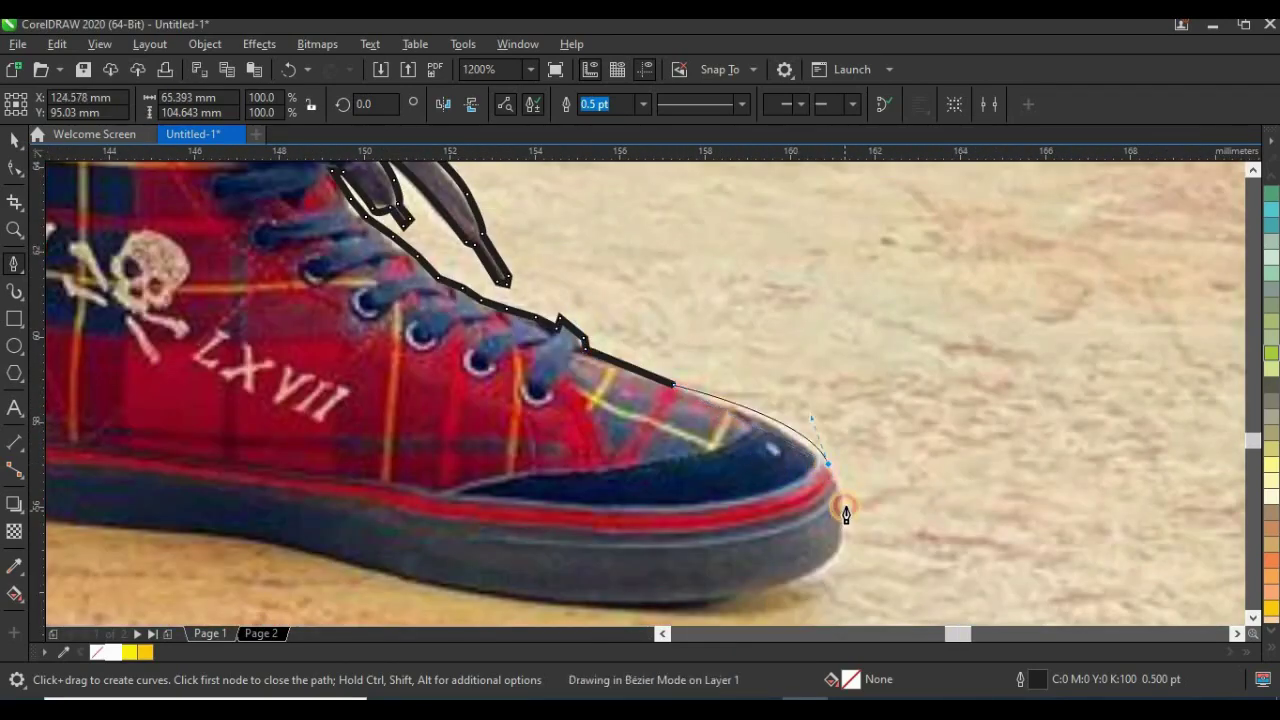
# - Trace the far shoe's toe and sole back to the heel and up the heel edge
pyautogui.moveTo(810, 574); pyautogui.dragTo(763, 597)
pyautogui.click(666, 605)
pyautogui.click(542, 598)
pyautogui.click(567, 557)
pyautogui.moveTo(368, 519); pyautogui.dragTo(328, 527)
pyautogui.click(204, 474)
pyautogui.click(229, 245)
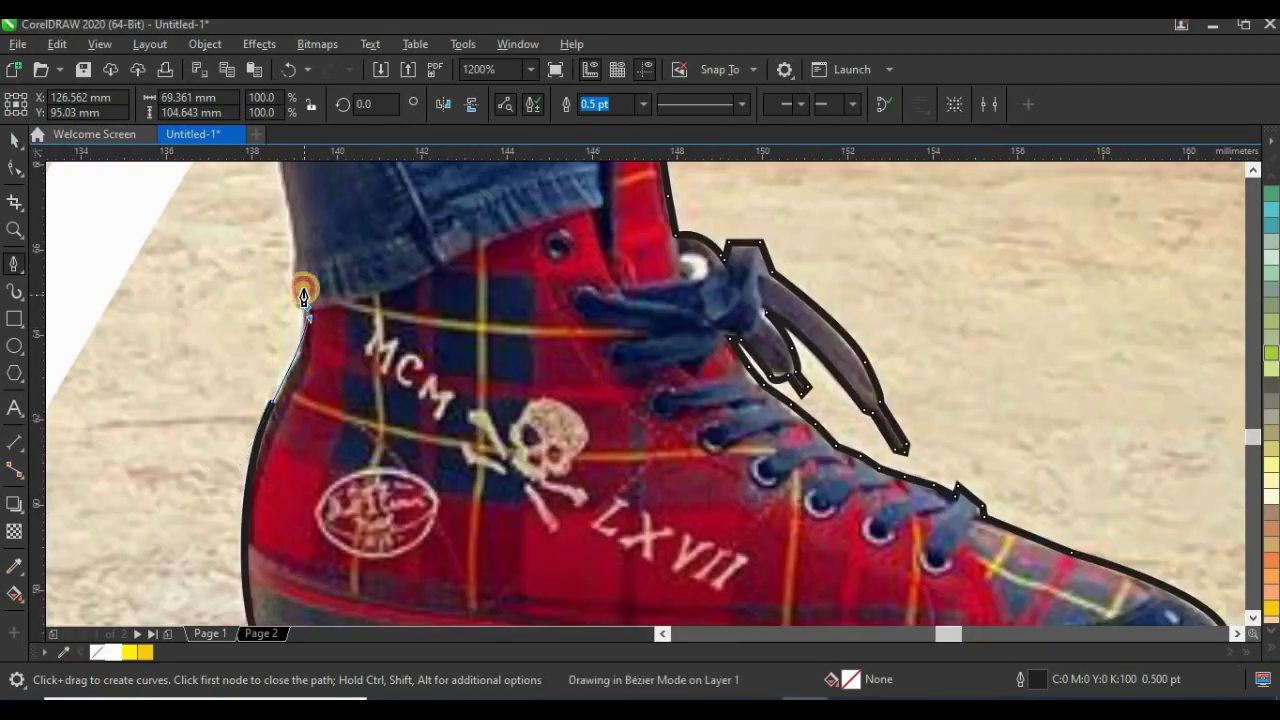
# - Extend the path up the far leg's jeans cuff and around inside the strokes of the Y
pyautogui.click(303, 294)
pyautogui.scroll(-2, 320, 380)
pyautogui.click(320, 373)
pyautogui.scroll(-1, 529, 412)
pyautogui.scroll(1, 449, 500)
pyautogui.click(445, 396)
pyautogui.click(374, 405)
# - Trace the front leg's jeans folds and cuff down to the front shoe's loose lace and laced side
pyautogui.scroll(2, 296, 288)
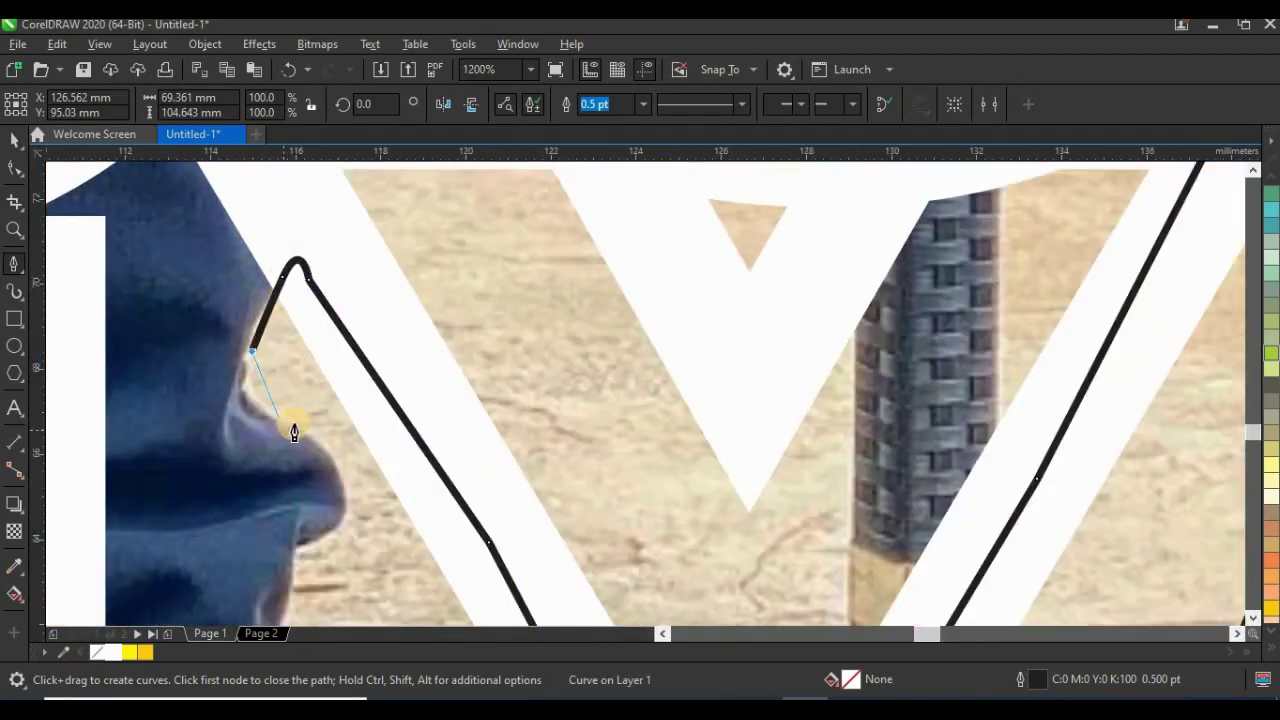
pyautogui.scroll(-2, 296, 428)
pyautogui.moveTo(297, 455); pyautogui.dragTo(284, 454)
pyautogui.scroll(3, 297, 510)
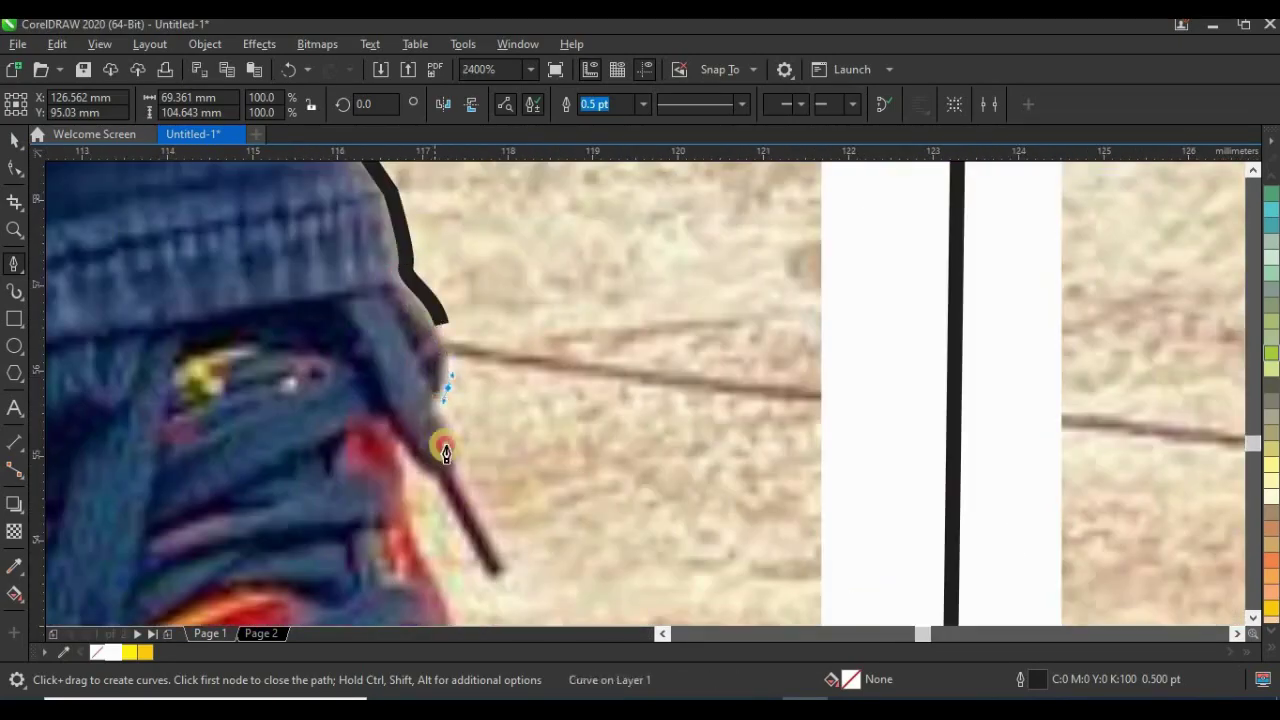
pyautogui.scroll(-2, 408, 518)
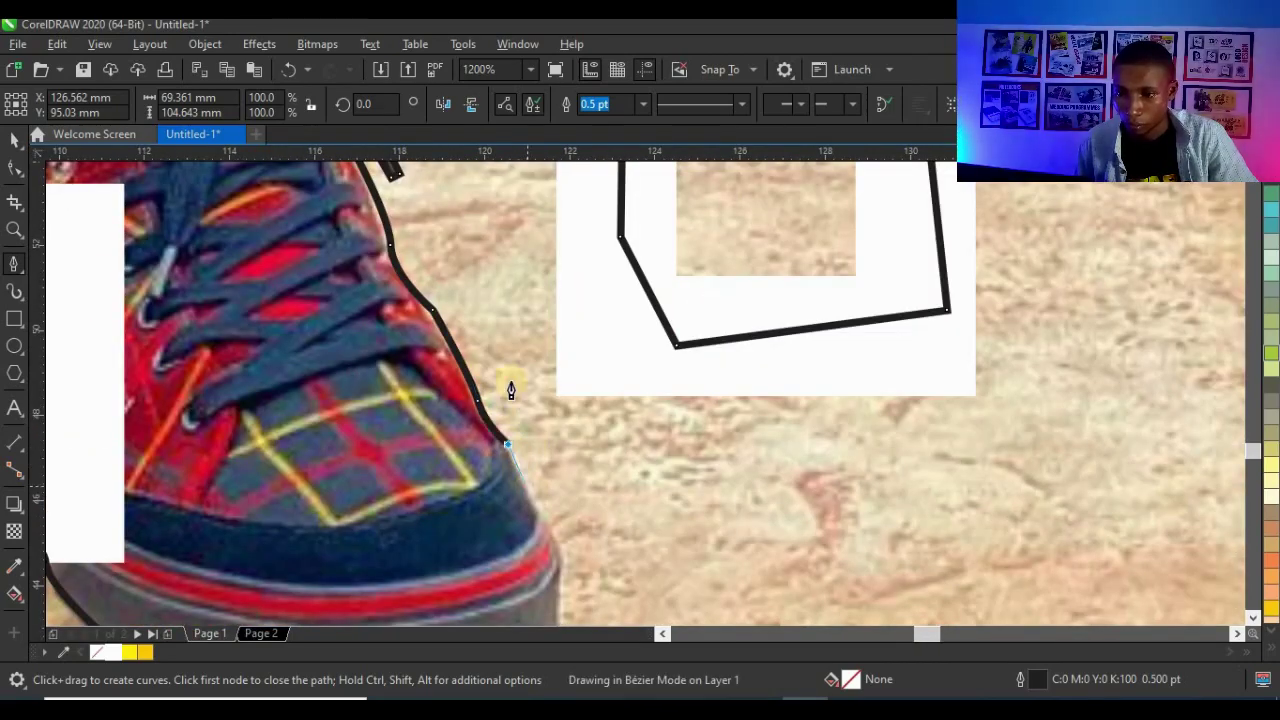
# - Trace the front shoe's toe and sole and close the path at its starting point
pyautogui.scroll(-3, 510, 390)
pyautogui.scroll(2, 529, 422)
pyautogui.click(517, 395)
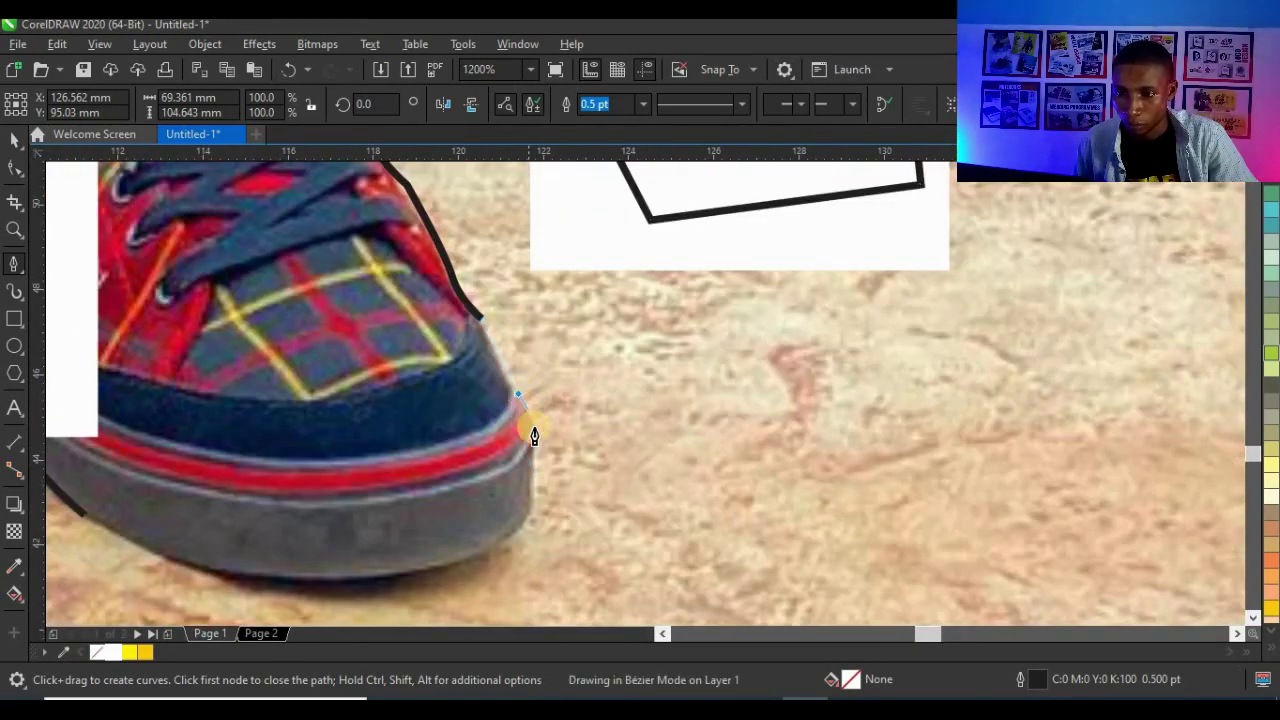
pyautogui.click(528, 511)
pyautogui.moveTo(372, 578); pyautogui.dragTo(236, 590)
pyautogui.scroll(-2, 459, 520)
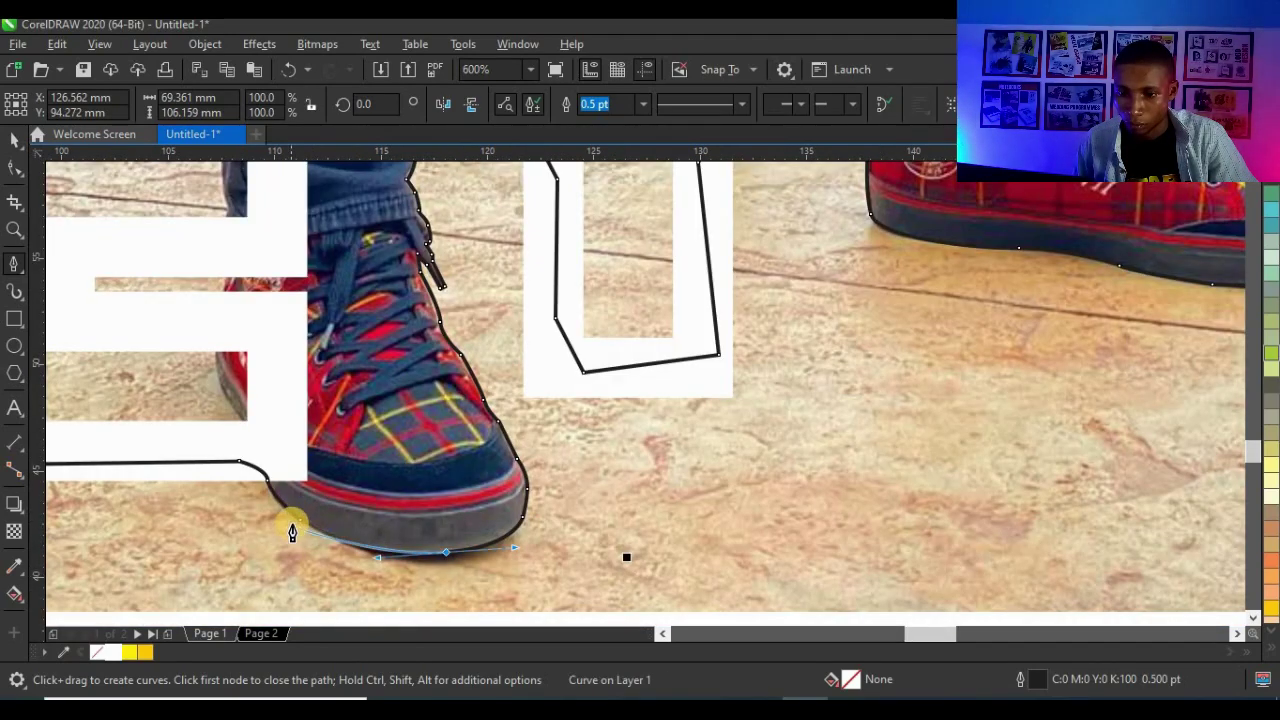
pyautogui.click(300, 521)
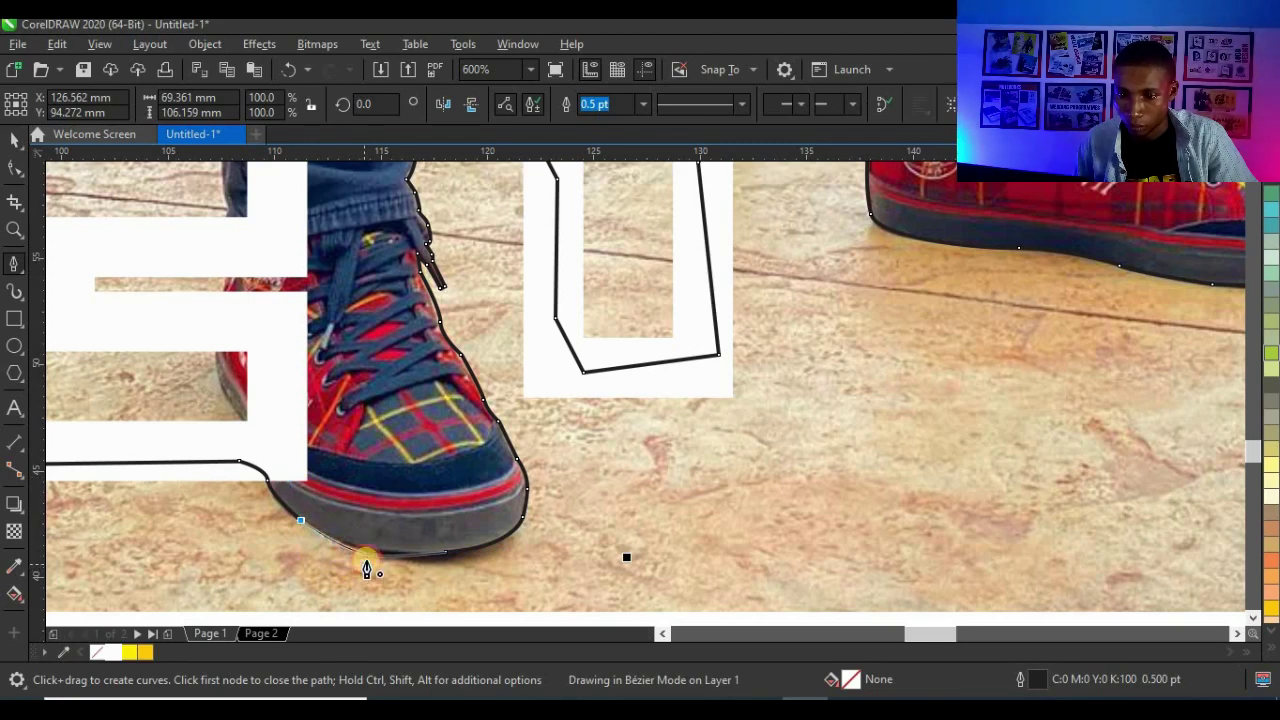
pyautogui.press('Escape')
pyautogui.scroll(-1, 578, 470)
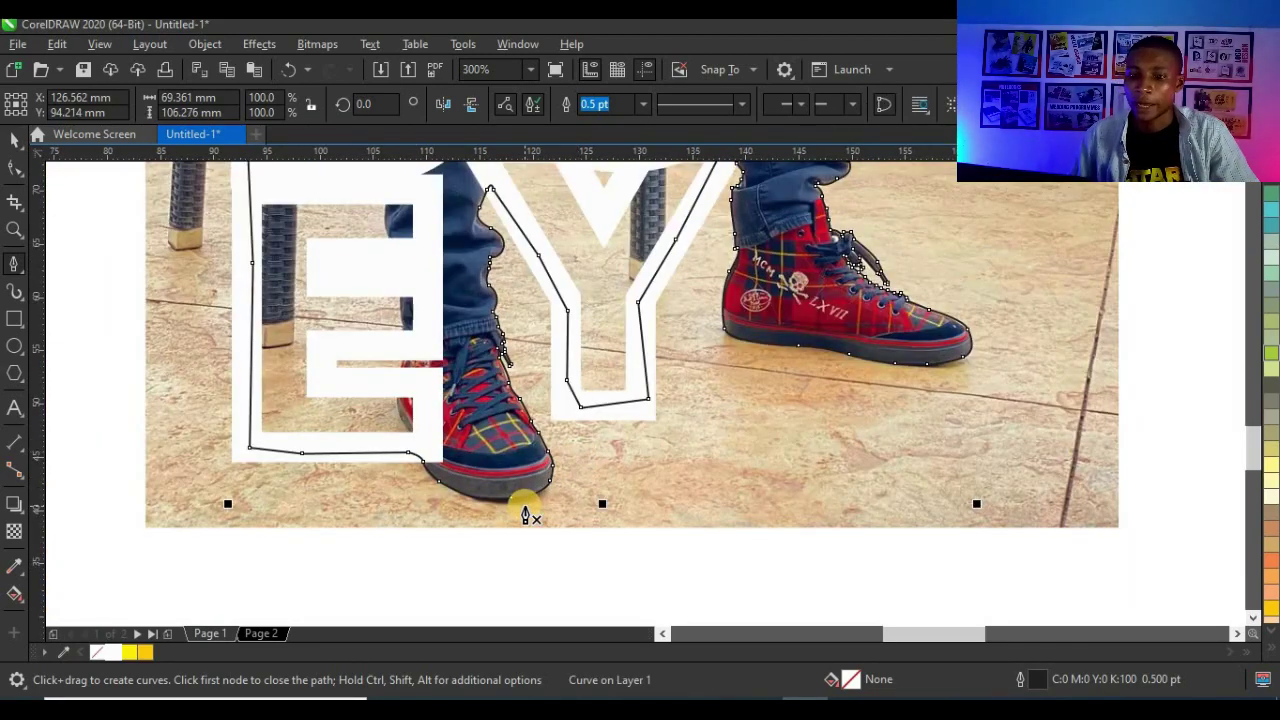
pyautogui.scroll(-3, 563, 508)
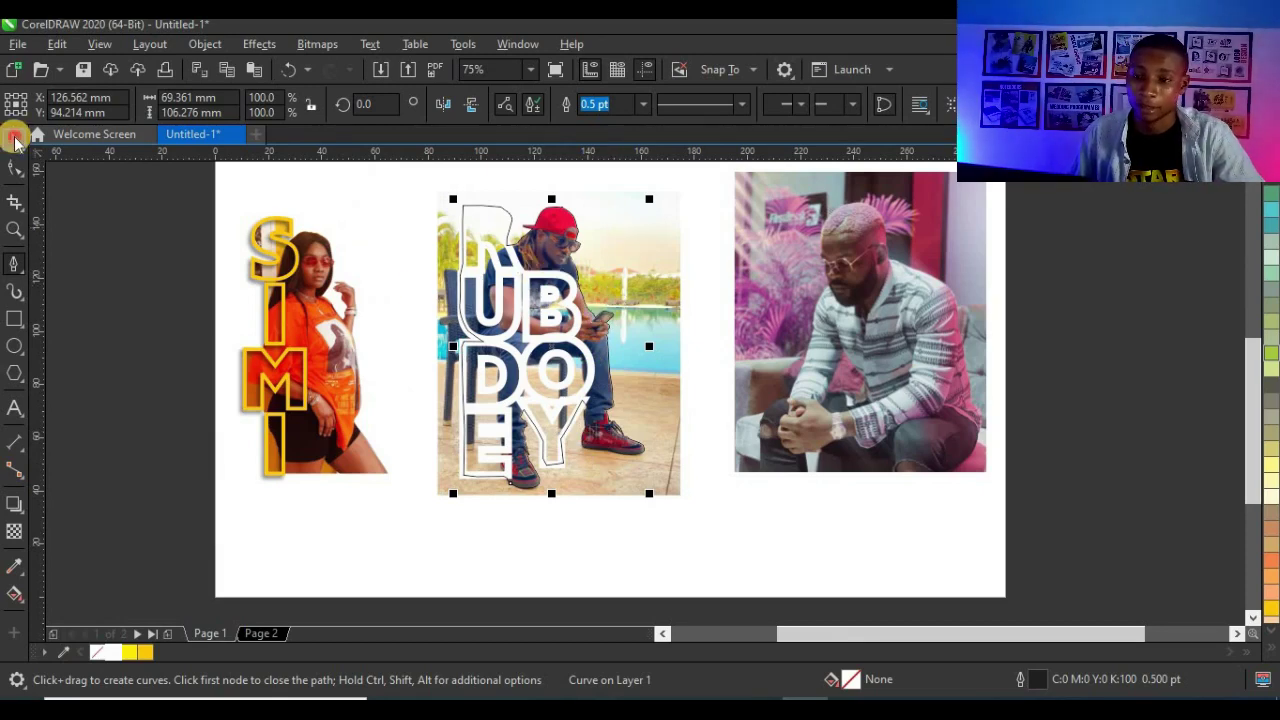
# - Intersect the traced path with the middle photo and delete the original photo, keeping the cutout of the man and letters
pyautogui.click(15, 140)
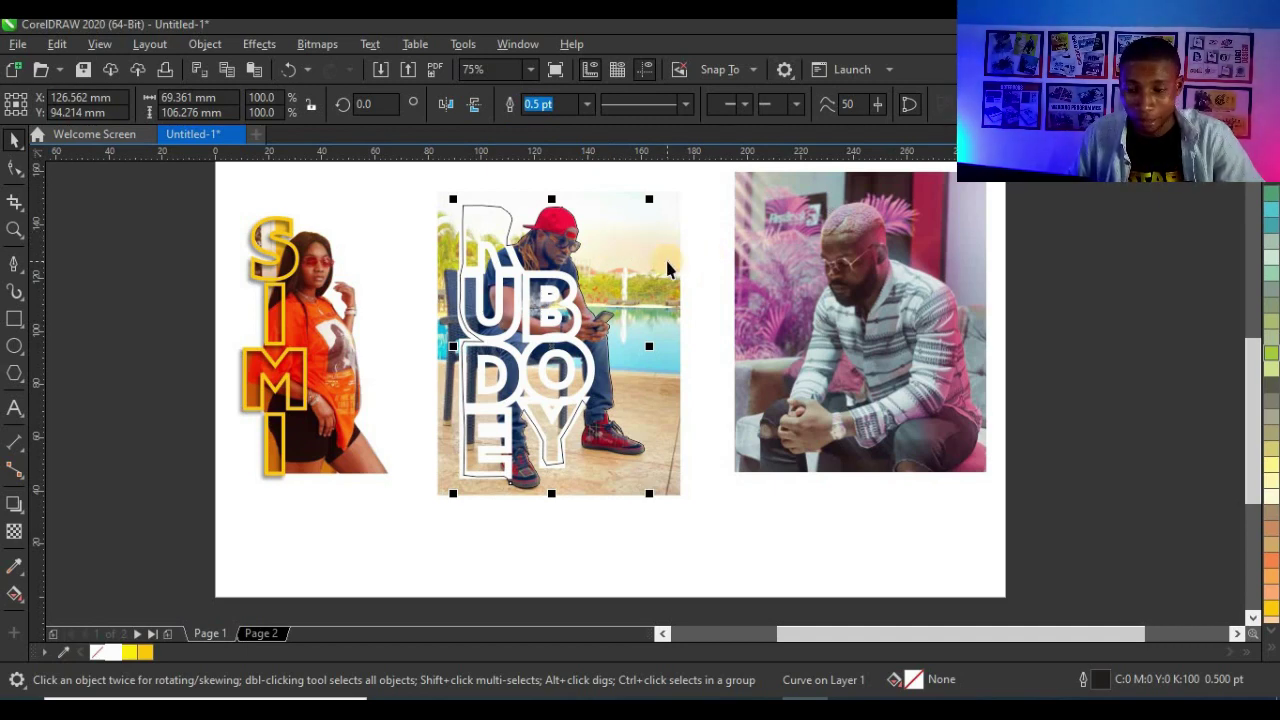
pyautogui.keyDown('shift'); pyautogui.click(670, 218); pyautogui.keyUp('shift')
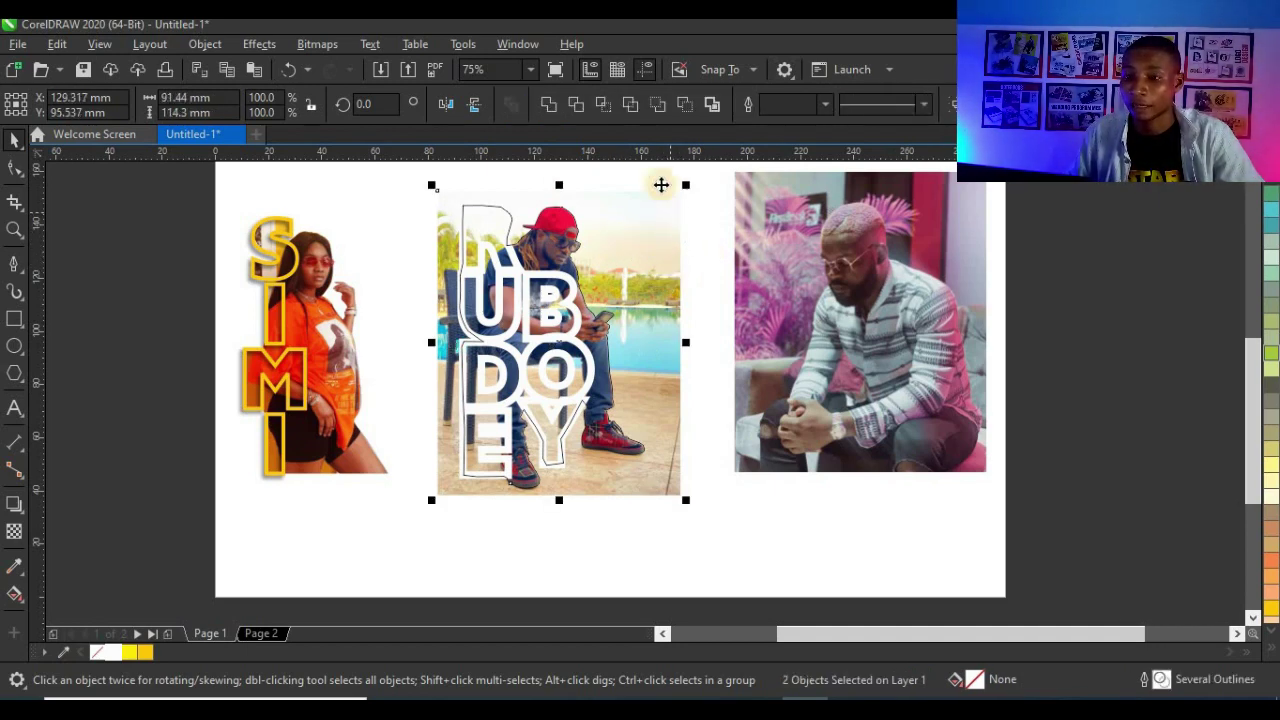
pyautogui.click(611, 105)
pyautogui.click(695, 246)
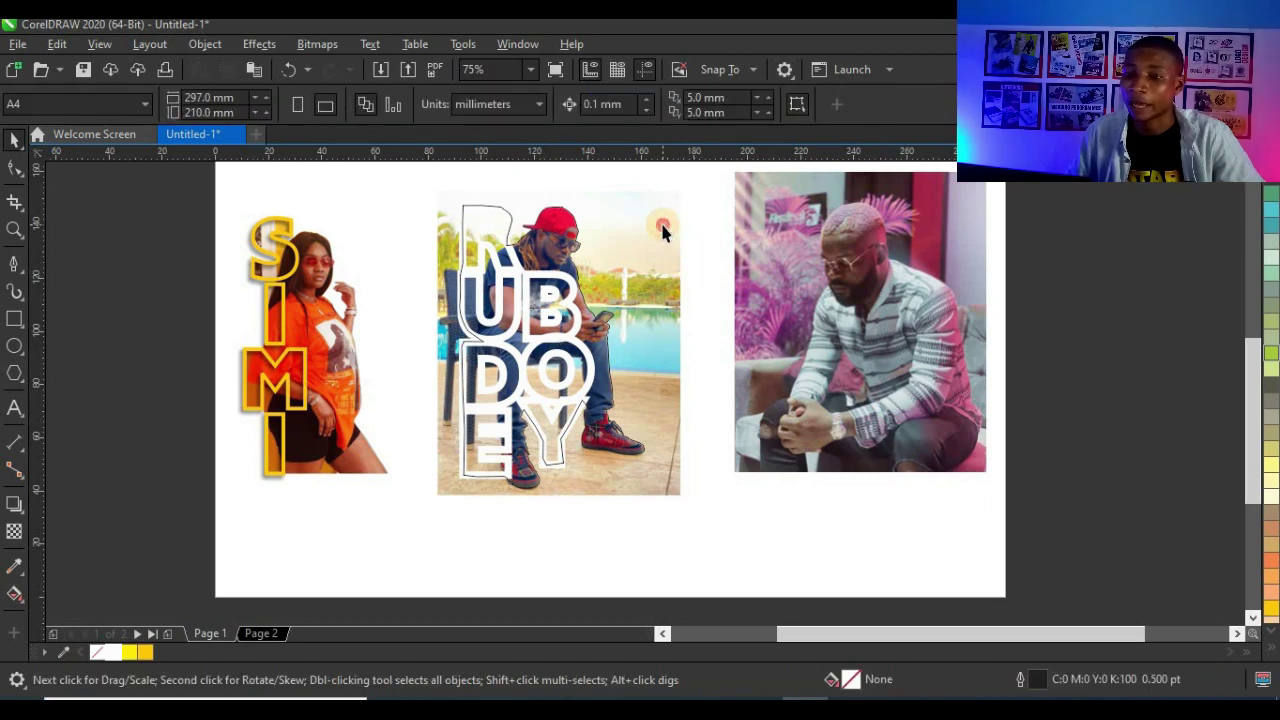
pyautogui.click(663, 226)
pyautogui.press('Delete')
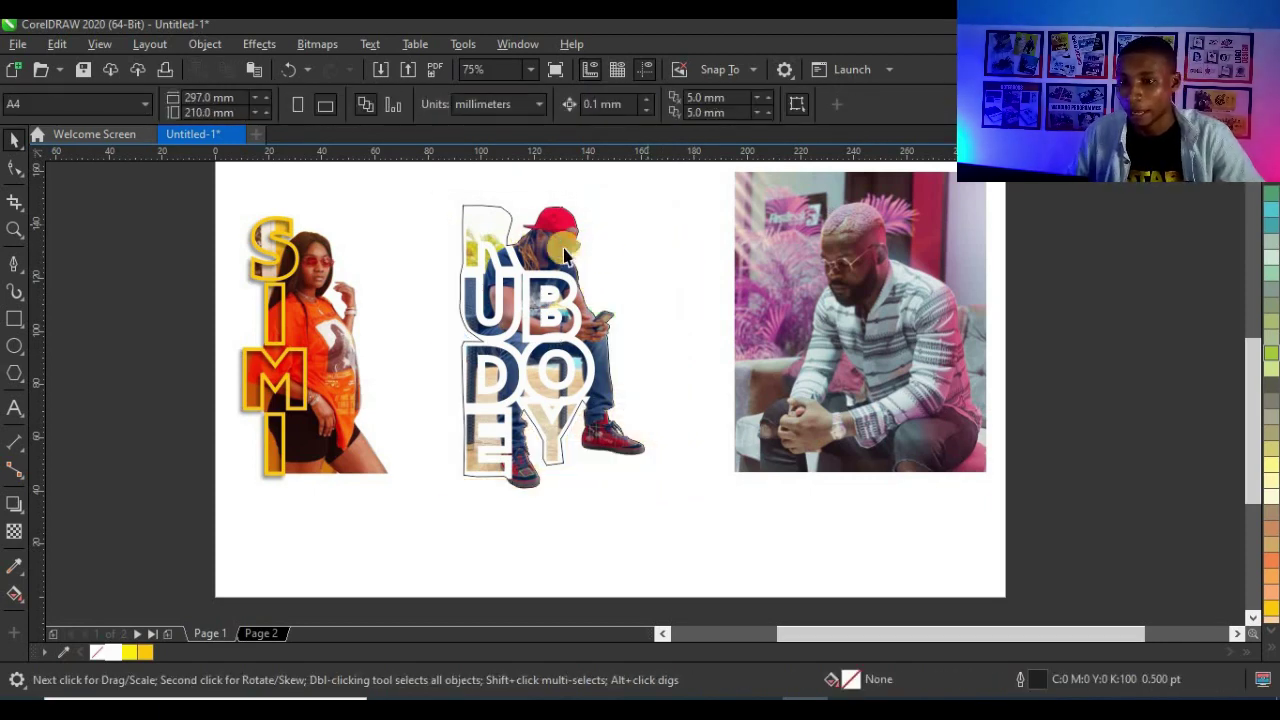
# - Delete the leftover tracing path from around the RUDE BOY cutout
pyautogui.click(517, 315)
pyautogui.moveTo(517, 315); pyautogui.dragTo(516, 329)
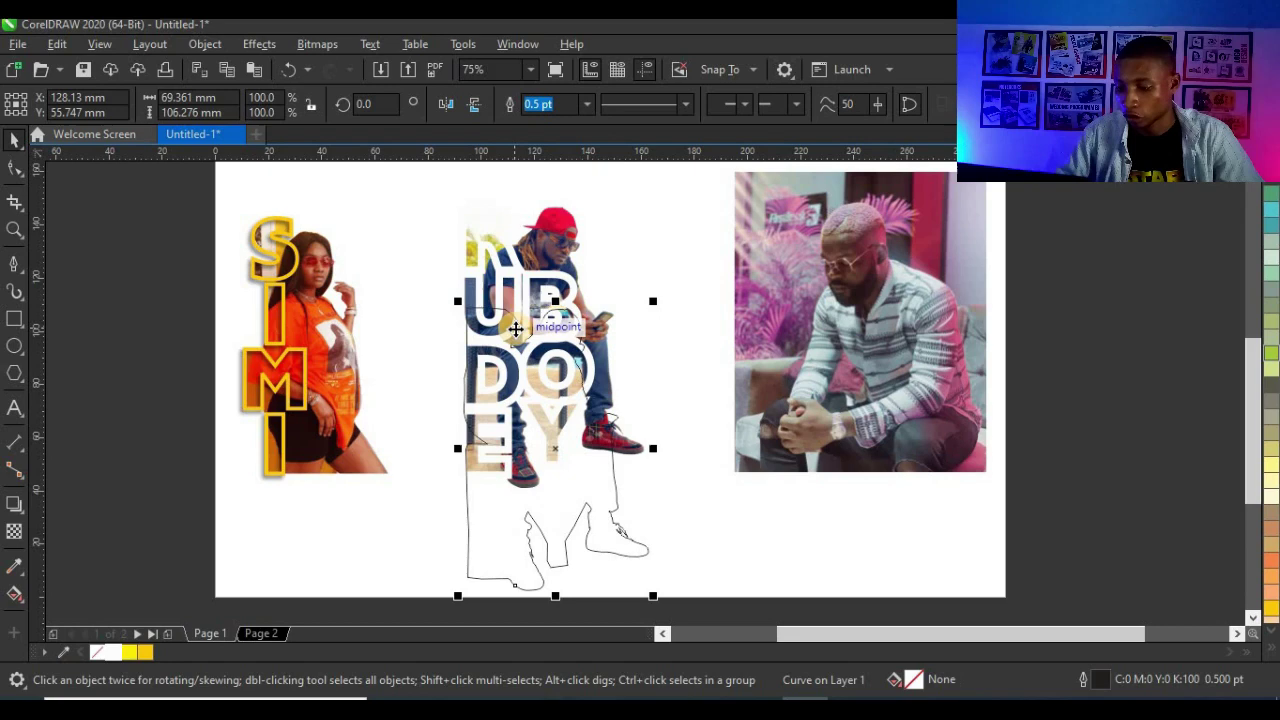
pyautogui.press('Delete')
pyautogui.scroll(2, 525, 224)
pyautogui.scroll(-1, 468, 288)
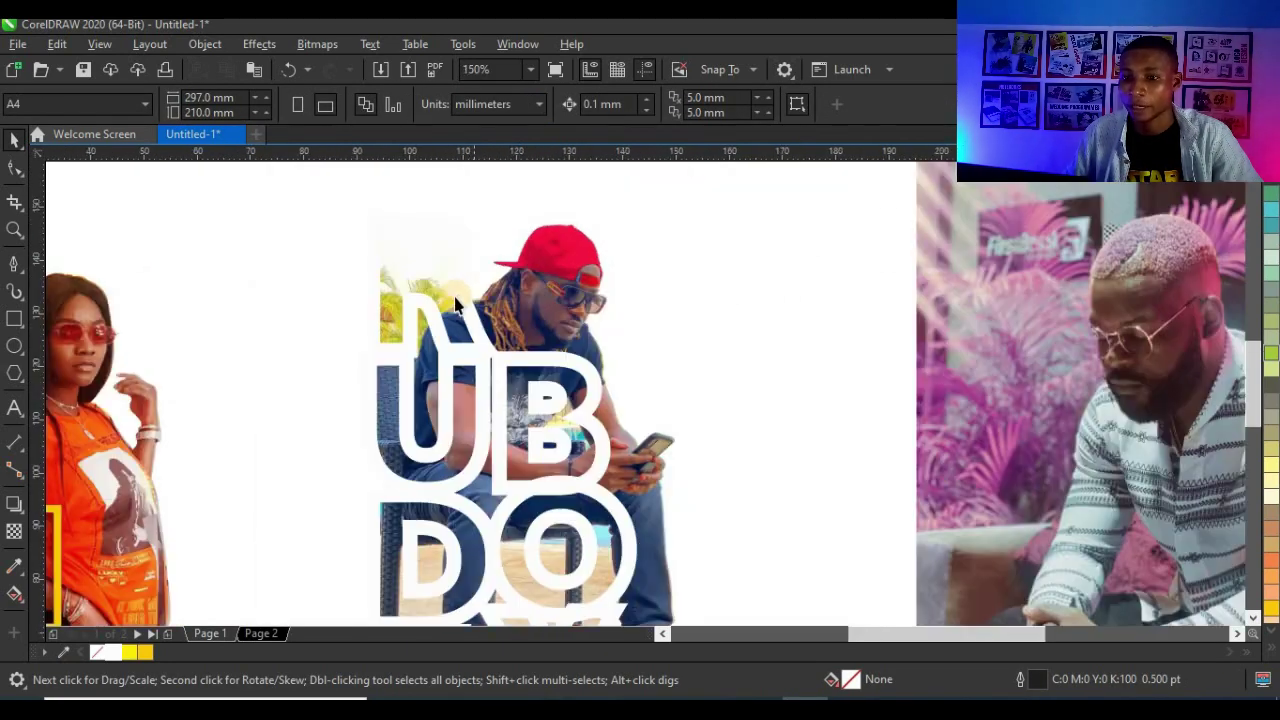
# - Try a drop shadow on the RUDE column of letters alone and undo it
pyautogui.click(460, 290)
pyautogui.scroll(-1, 480, 286)
pyautogui.click(14, 505)
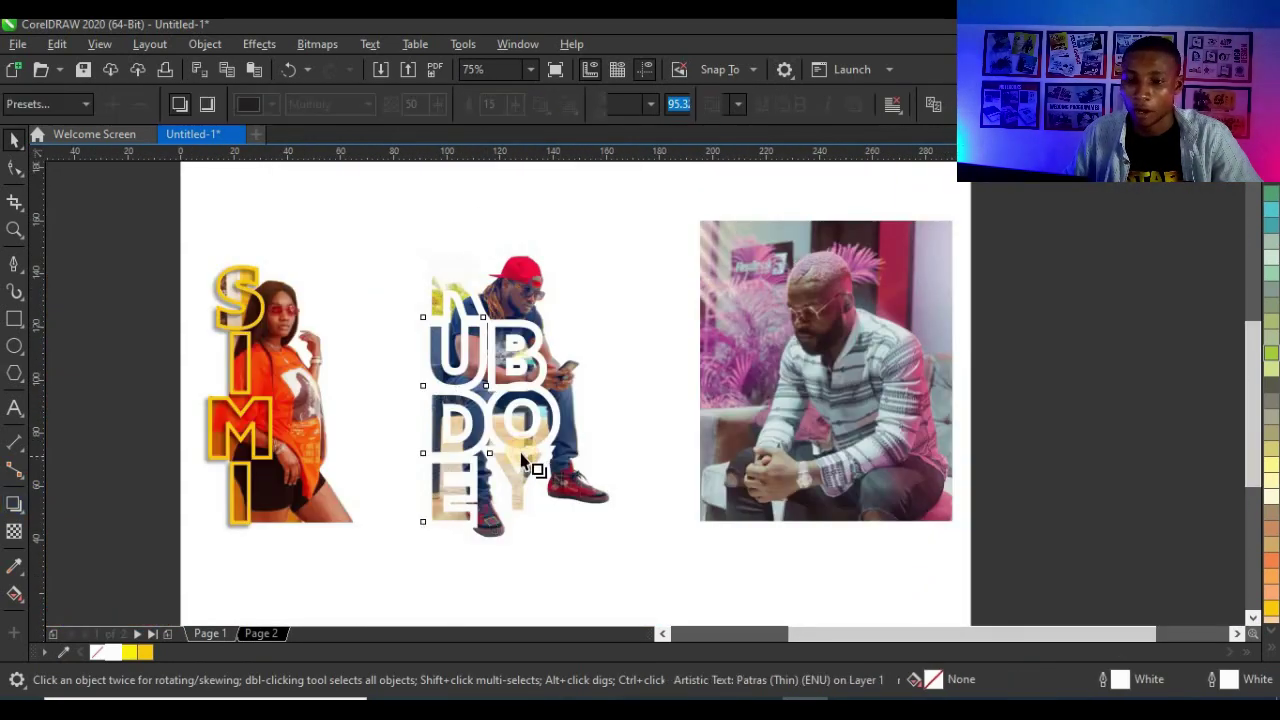
pyautogui.scroll(2, 500, 423)
pyautogui.moveTo(503, 335); pyautogui.dragTo(366, 502)
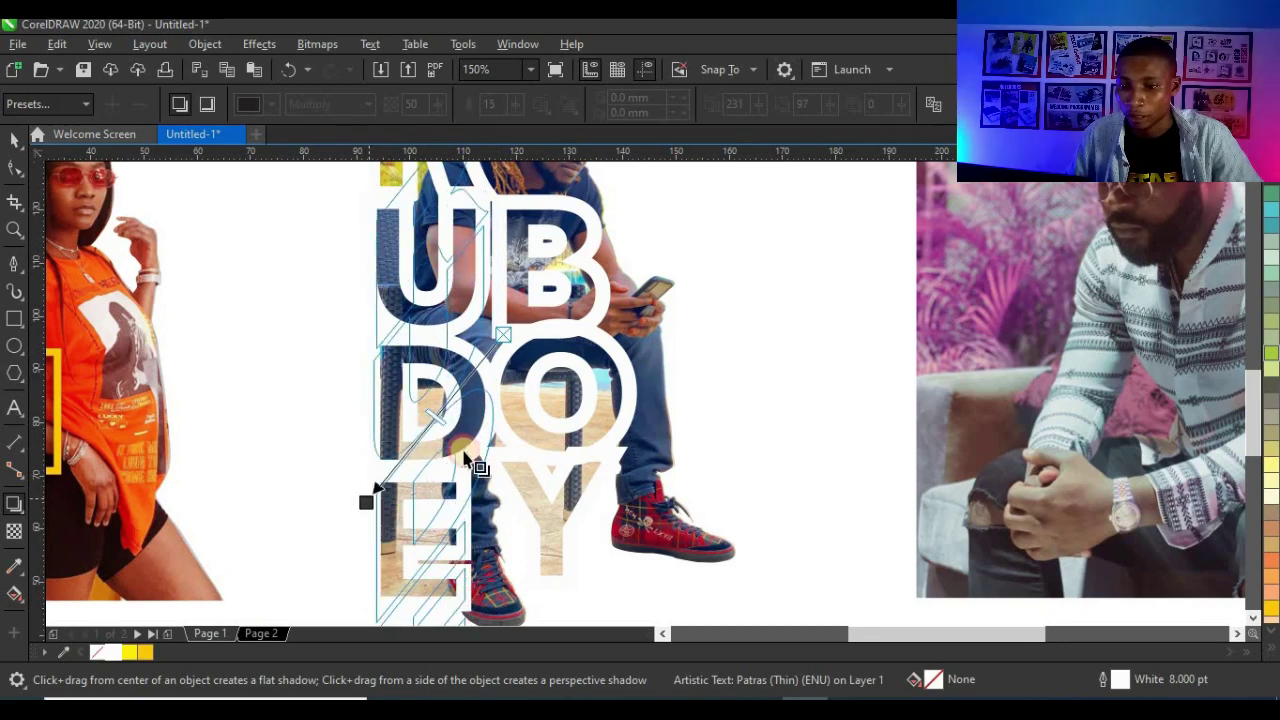
pyautogui.hotkey('ctrl', 'z')
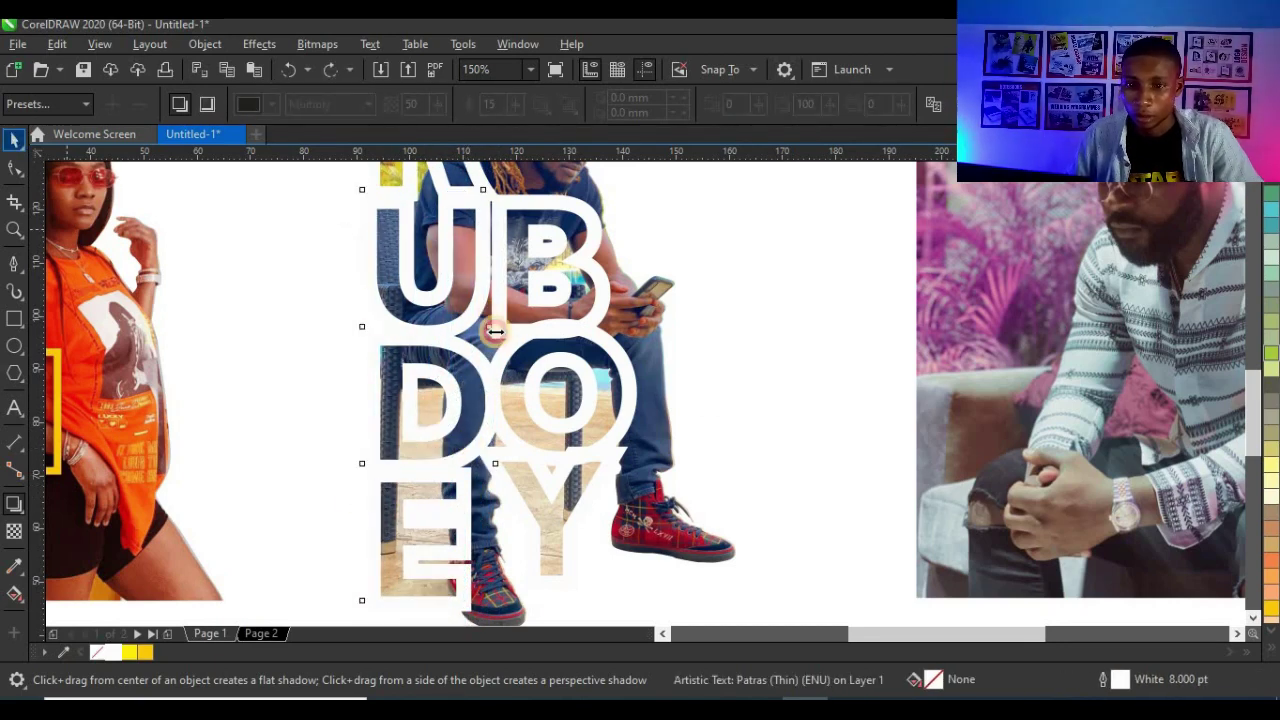
# - Group the RUDE text with the BOY text
pyautogui.press('space')
pyautogui.keyDown('shift'); pyautogui.click(587, 332); pyautogui.keyUp('shift')
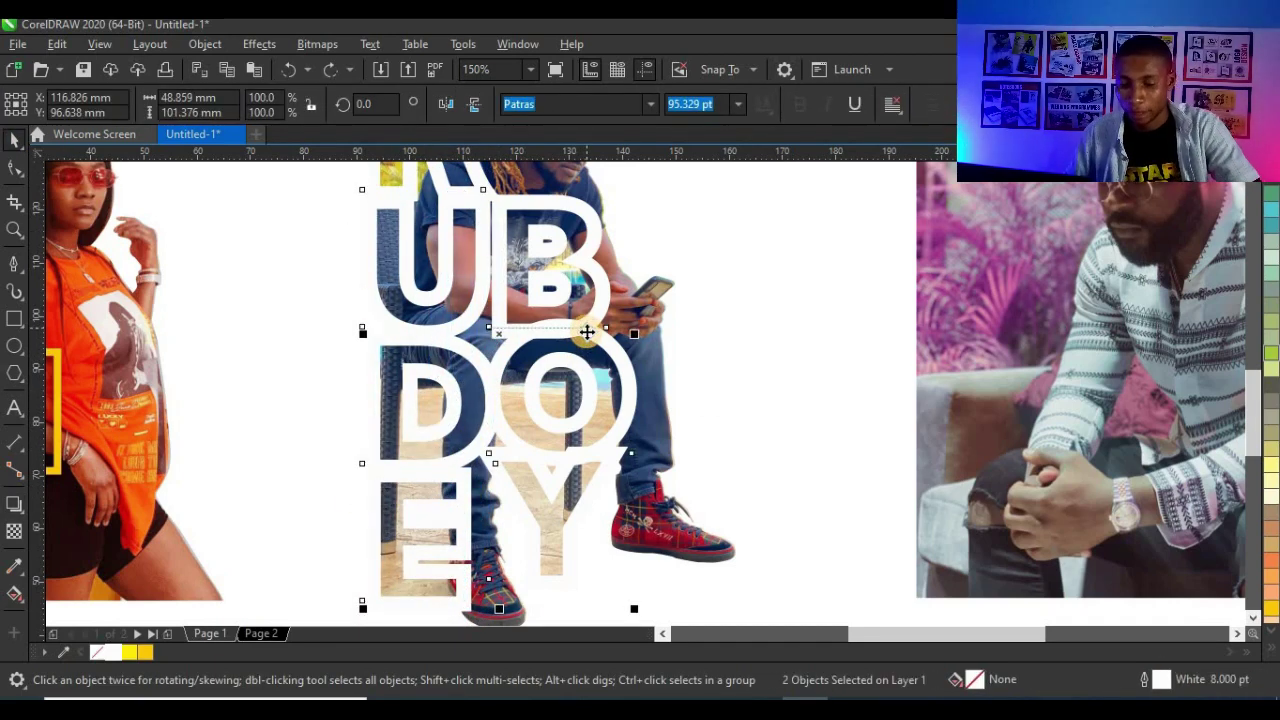
pyautogui.hotkey('ctrl', 'g')
# - Add a flat drop shadow to the grouped RUDE BOY letters, cast from their centre diagonally down and to the left
pyautogui.click(20, 511)
pyautogui.scroll(-1, 540, 325)
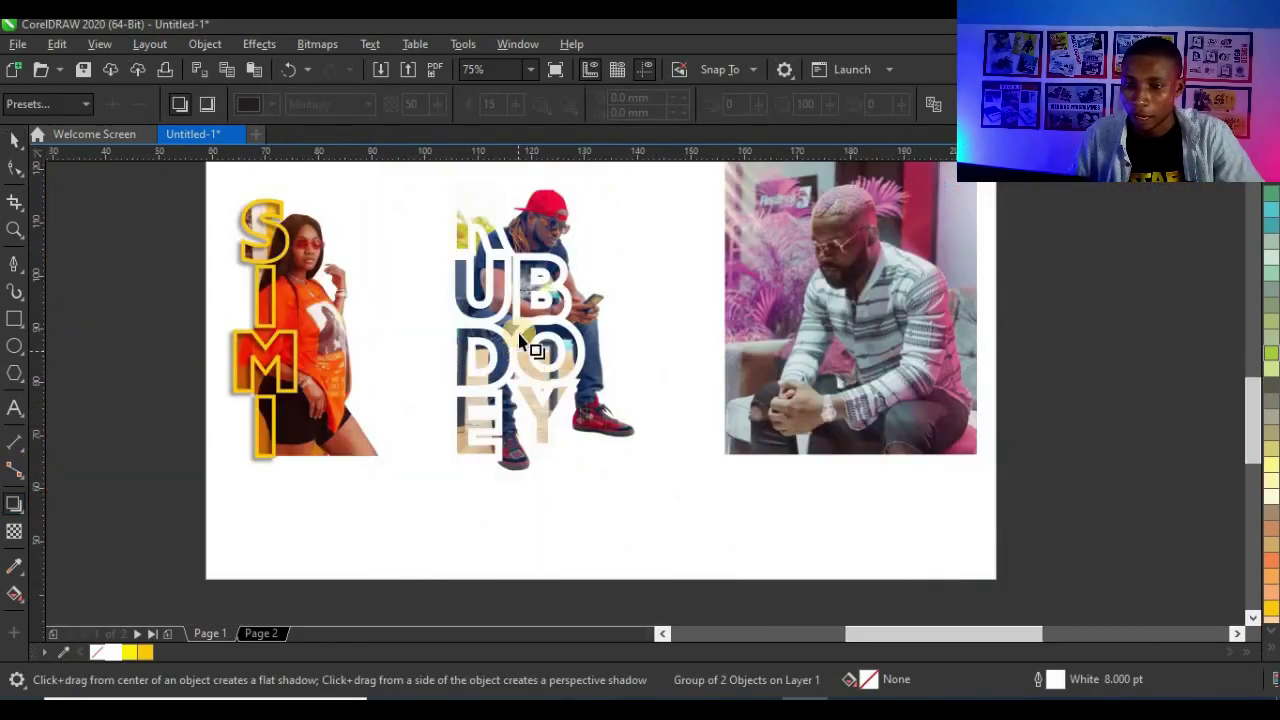
pyautogui.scroll(2, 537, 352)
pyautogui.moveTo(511, 236); pyautogui.dragTo(233, 600)
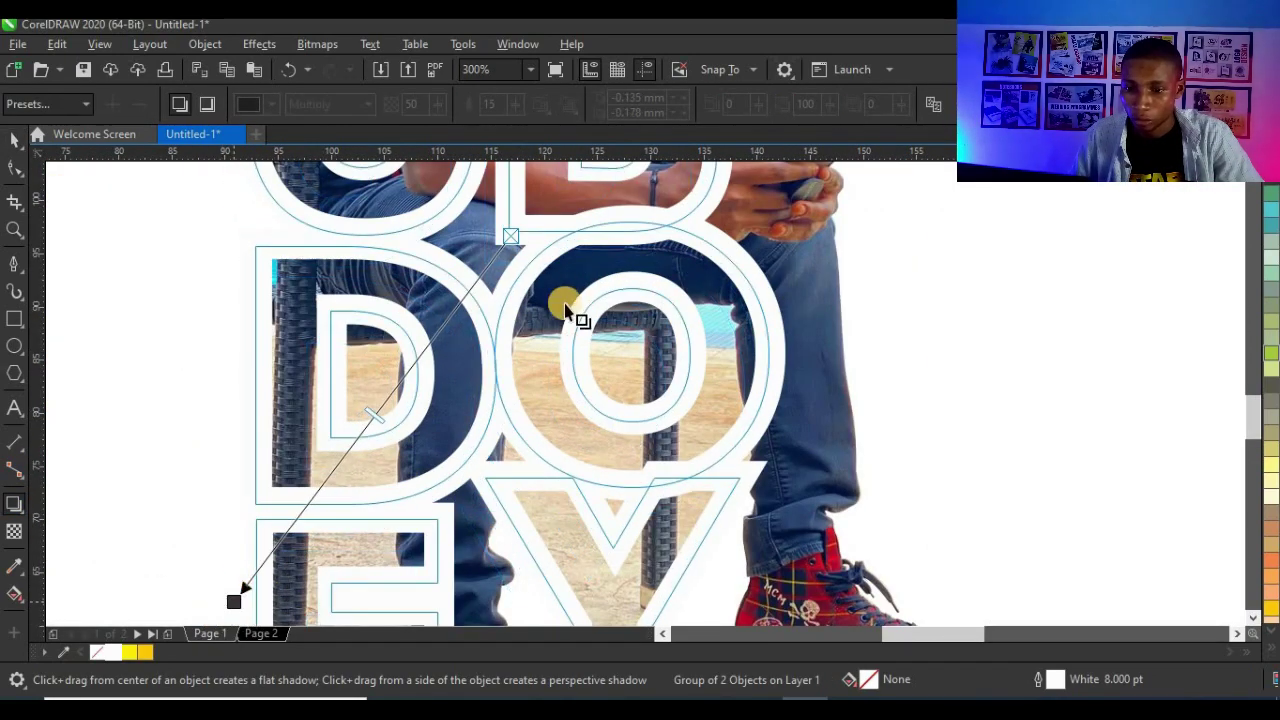
pyautogui.scroll(-2, 410, 350)
pyautogui.scroll(1, 408, 203)
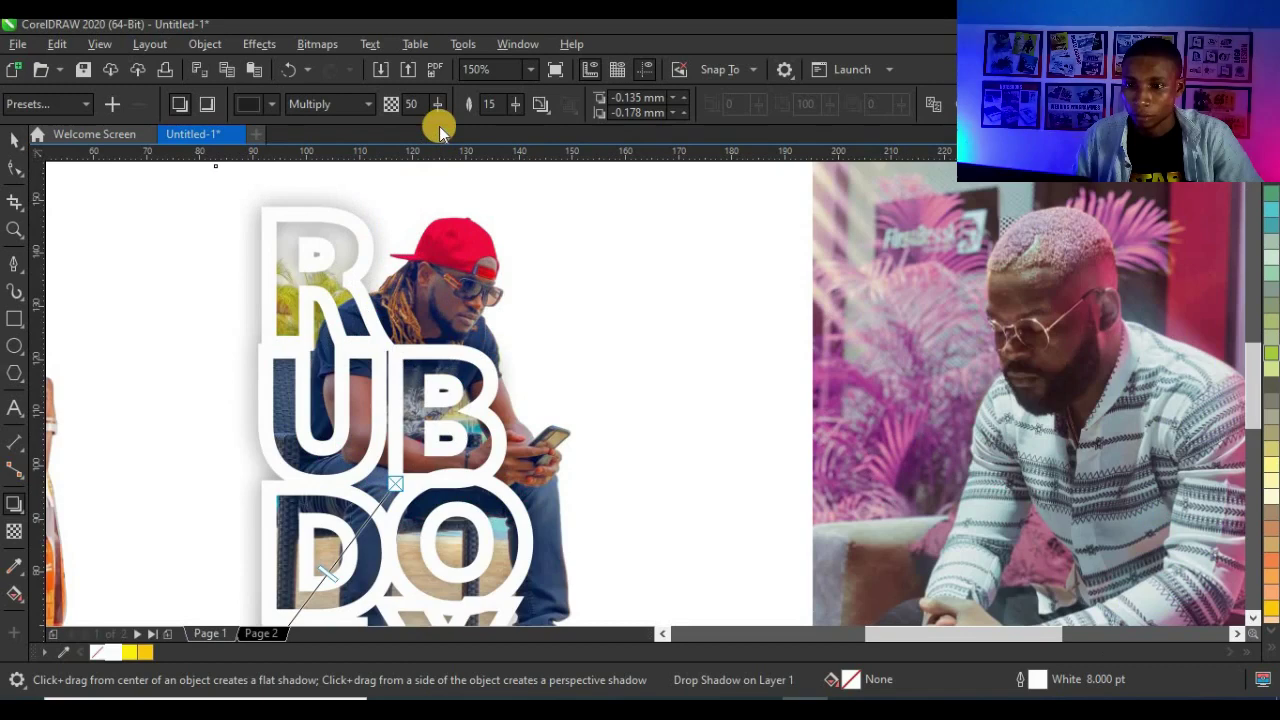
# - Set the RUDE BOY drop shadow's opacity to 60 and its feathering to 8
pyautogui.click(441, 107)
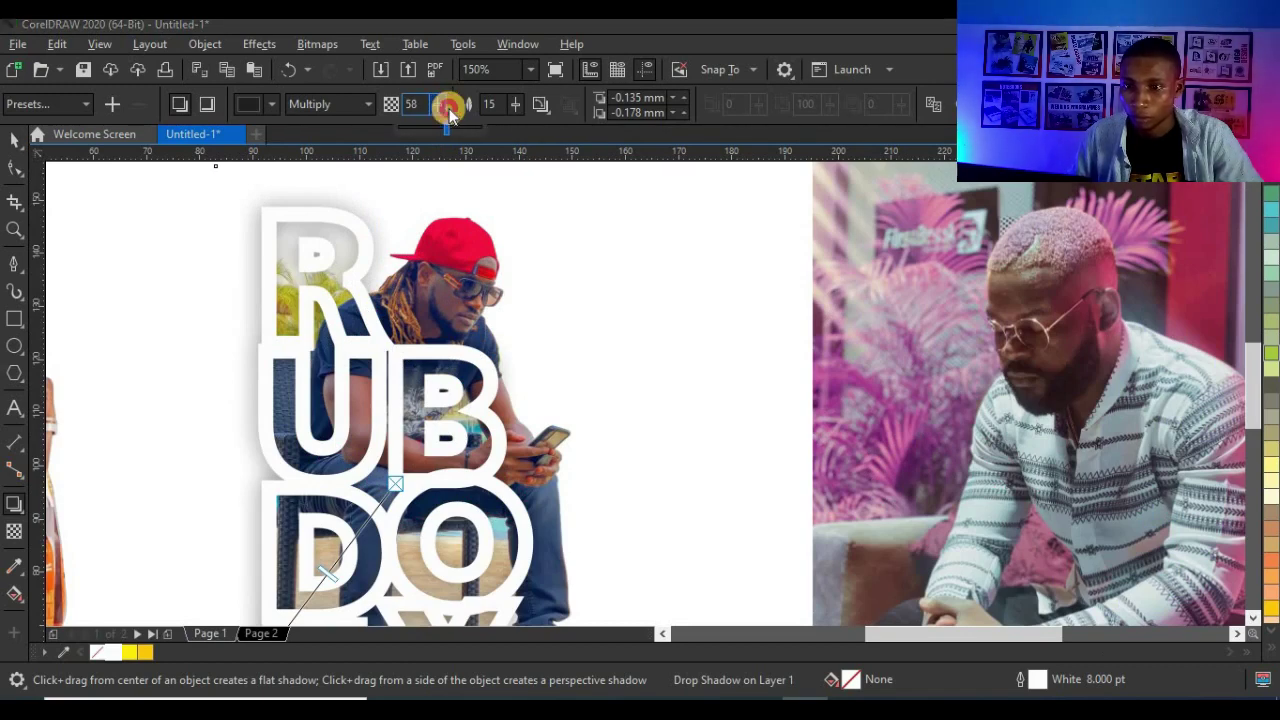
pyautogui.click(515, 105)
pyautogui.scroll(-1, 295, 298)
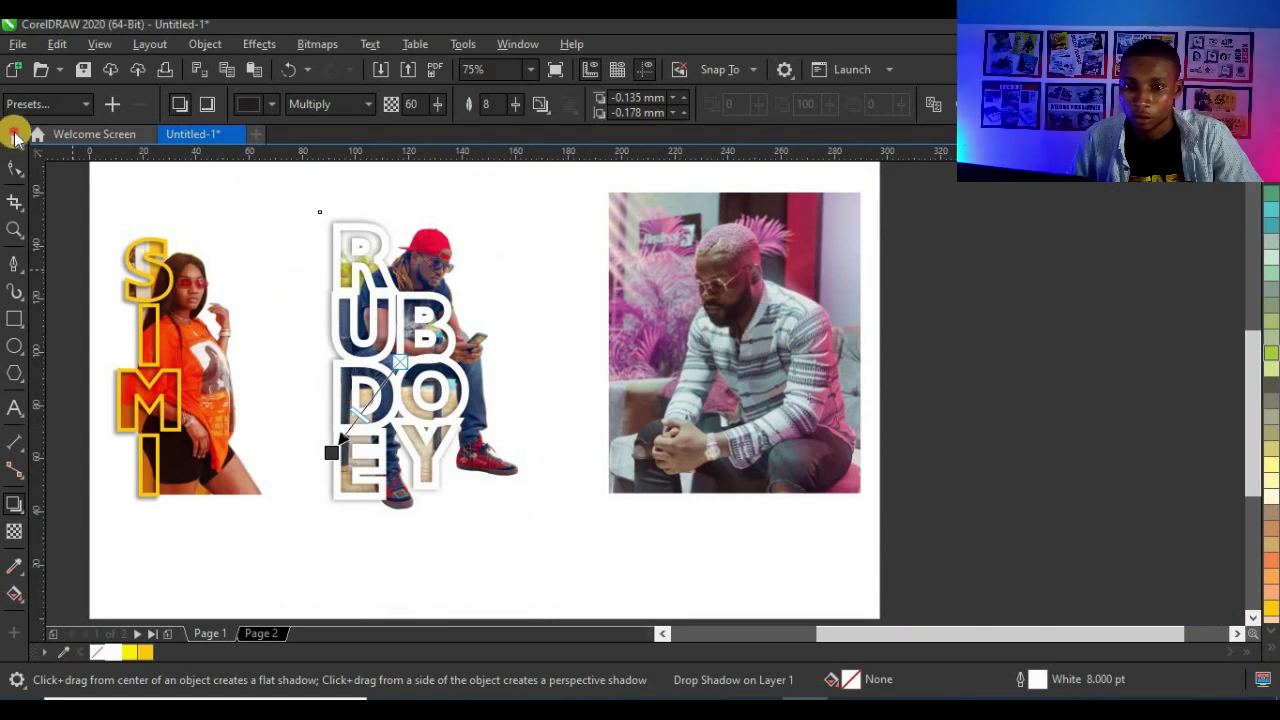
# - Try a red outline on the RUDE BOY letters and change it back to white
pyautogui.click(14, 138)
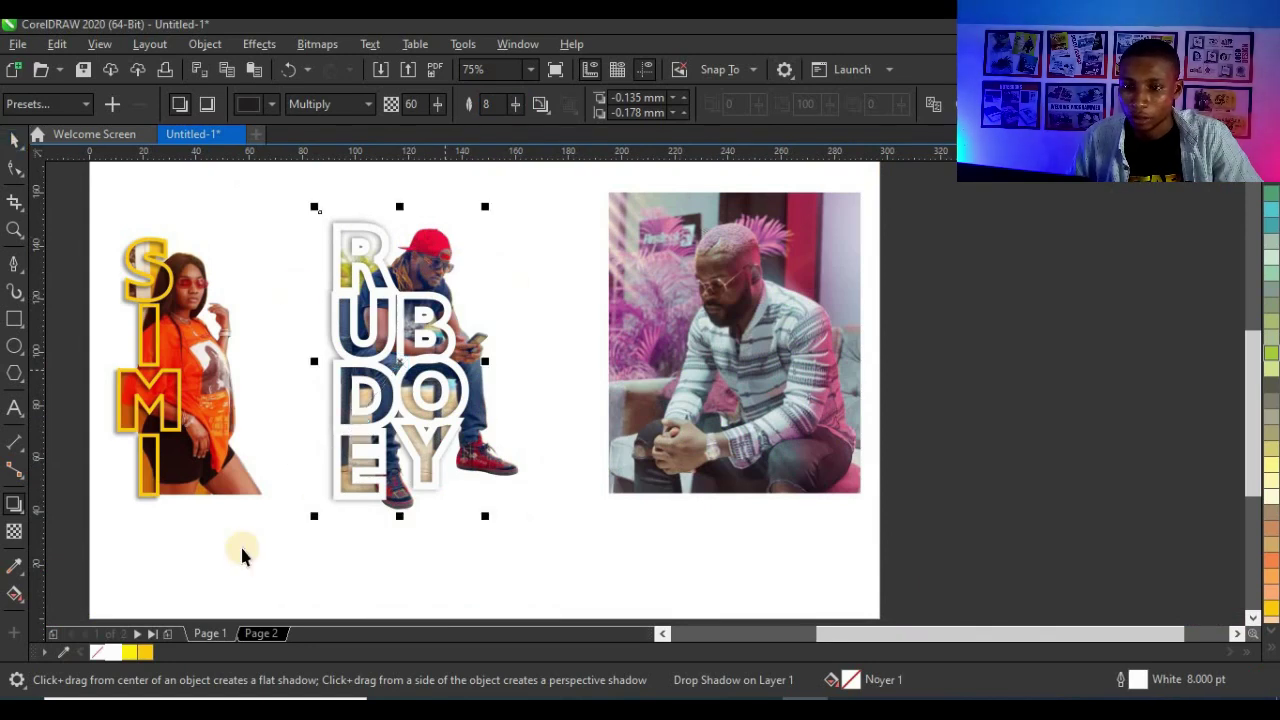
pyautogui.click(1270, 649)
pyautogui.click(1207, 442)
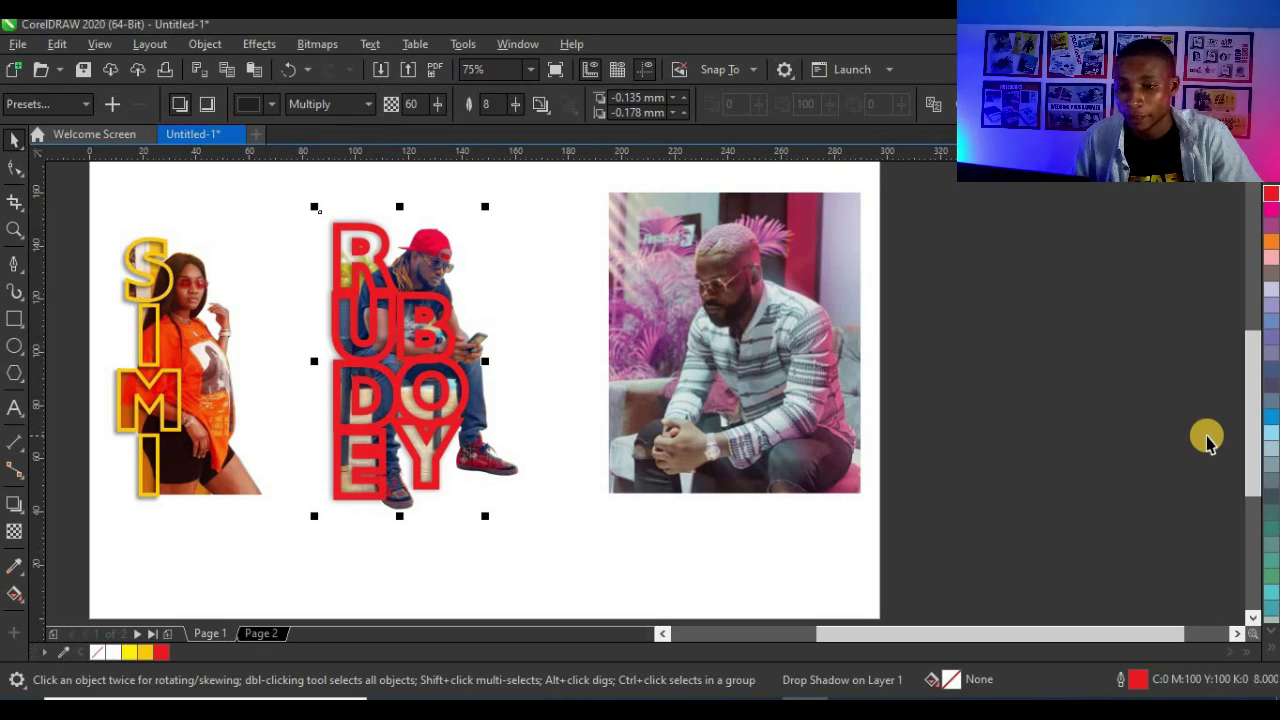
pyautogui.scroll(-2, 551, 425)
pyautogui.scroll(2, 488, 390)
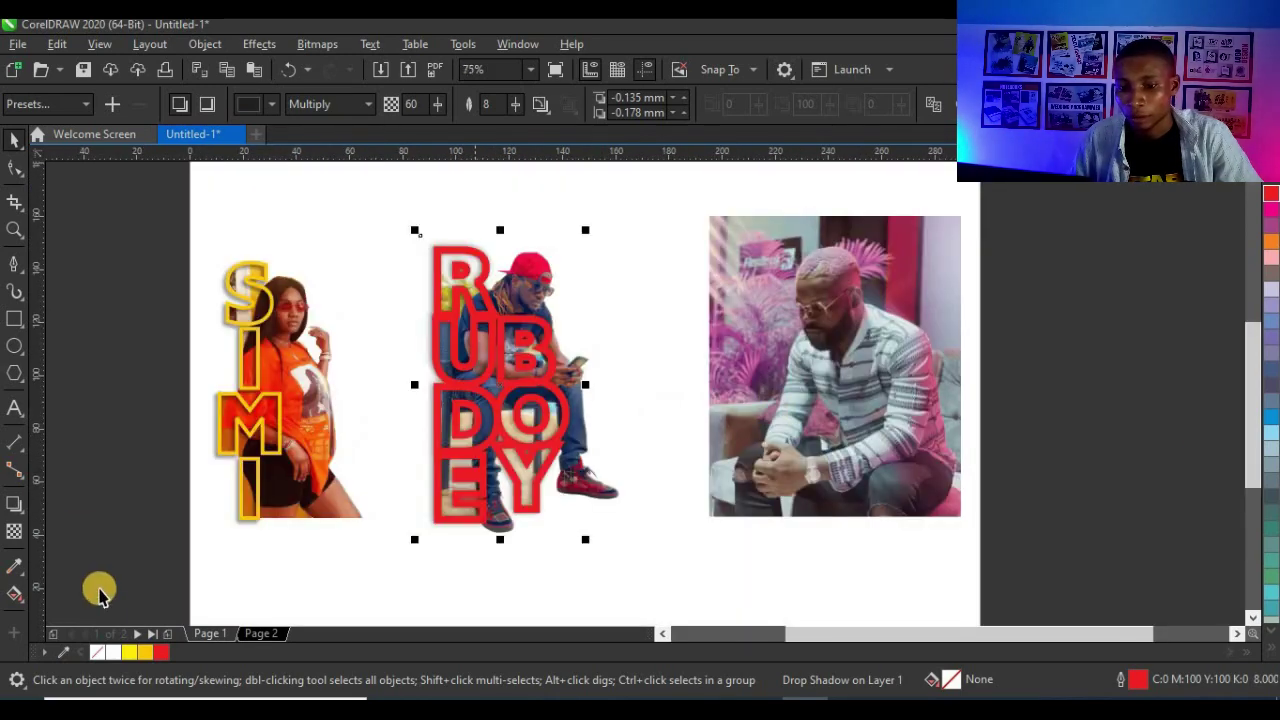
pyautogui.rightClick(112, 652)
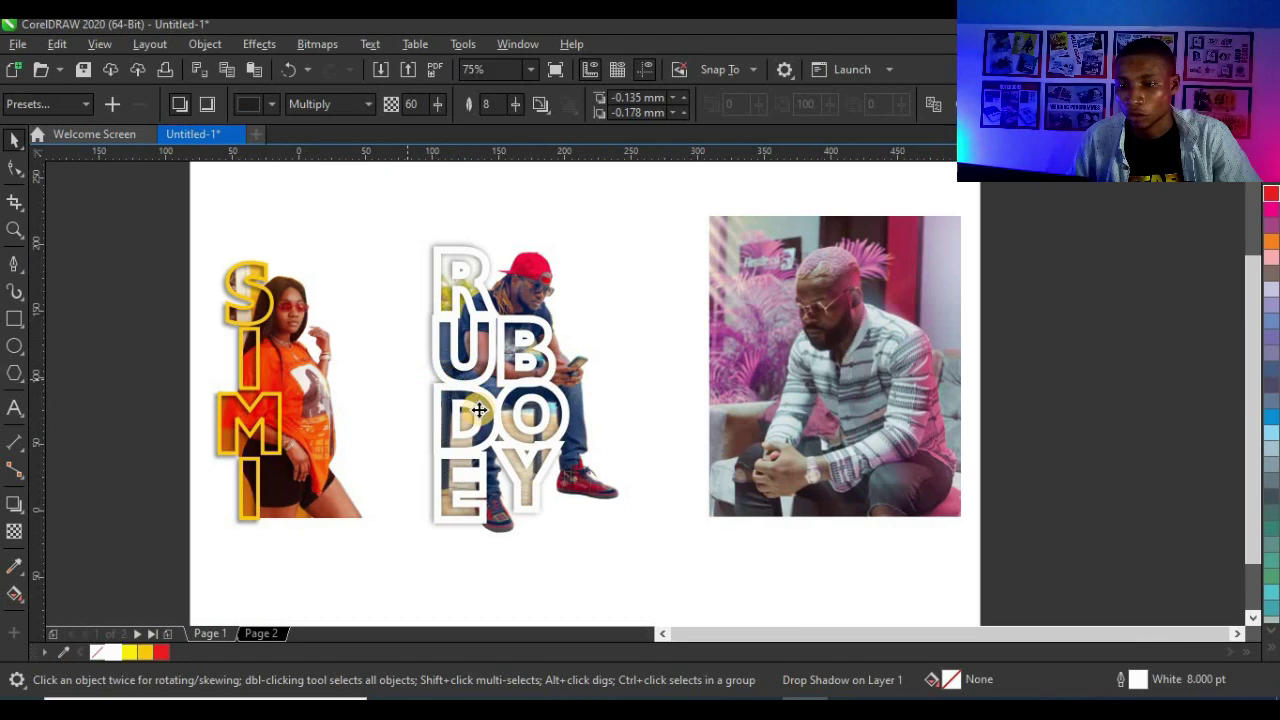
# - Group the RUDE BOY letters, their shadow and the man's cutout, and shift the group slightly left
pyautogui.scroll(-2, 482, 374)
pyautogui.moveTo(380, 537); pyautogui.dragTo(522, 278)
pyautogui.moveTo(470, 367); pyautogui.dragTo(470, 367)
pyautogui.scroll(2, 470, 367)
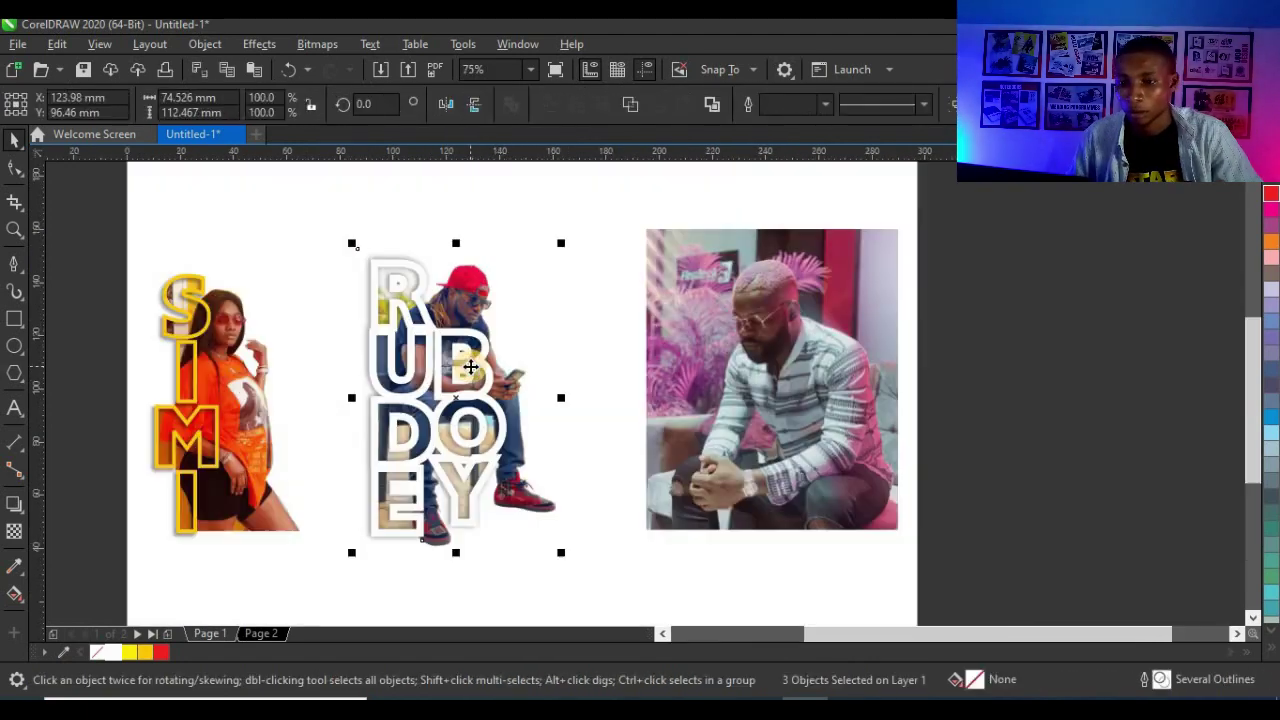
pyautogui.hotkey('ctrl', 'g')
pyautogui.scroll(-2, 473, 372)
pyautogui.scroll(2, 473, 425)
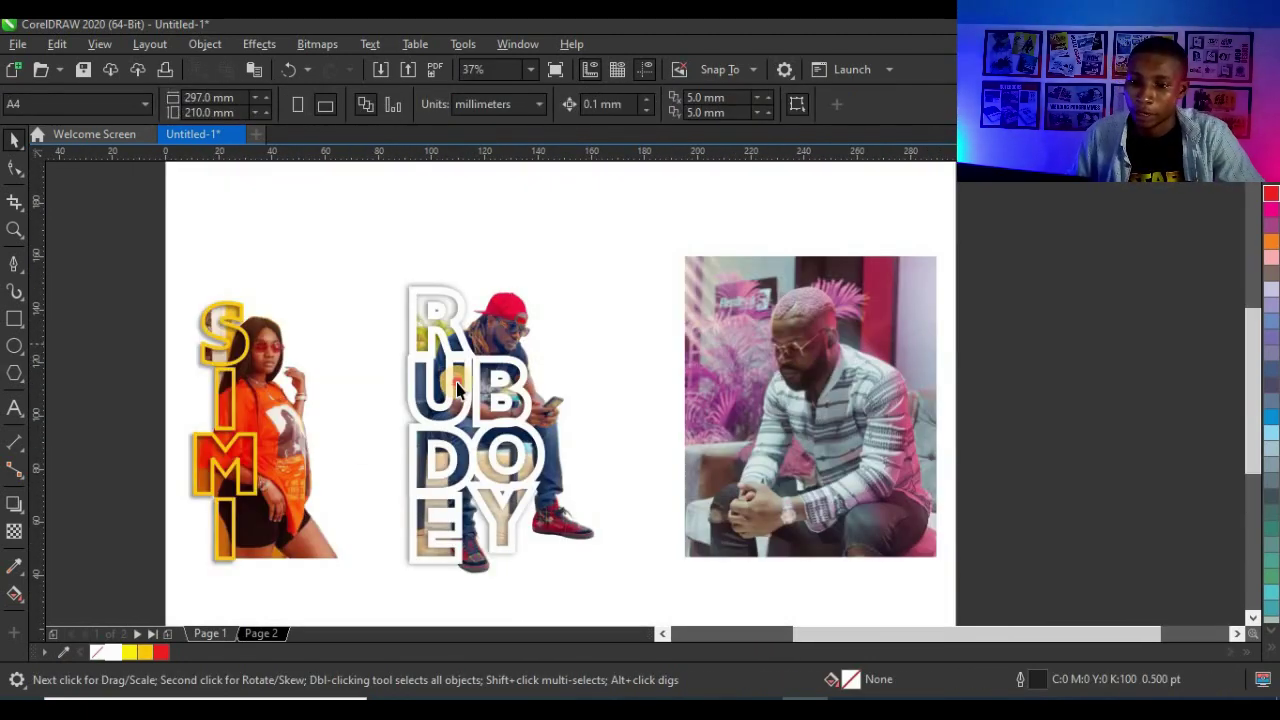
pyautogui.scroll(3, 533, 400)
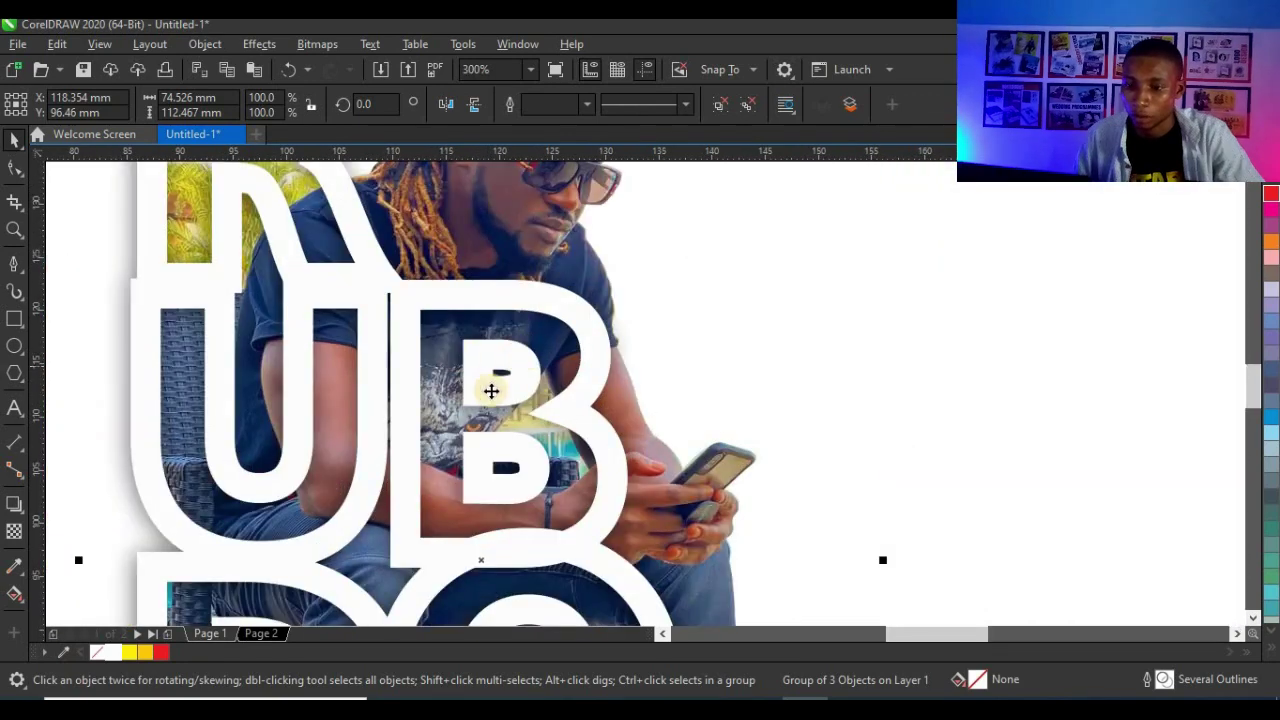
pyautogui.scroll(-3, 605, 418)
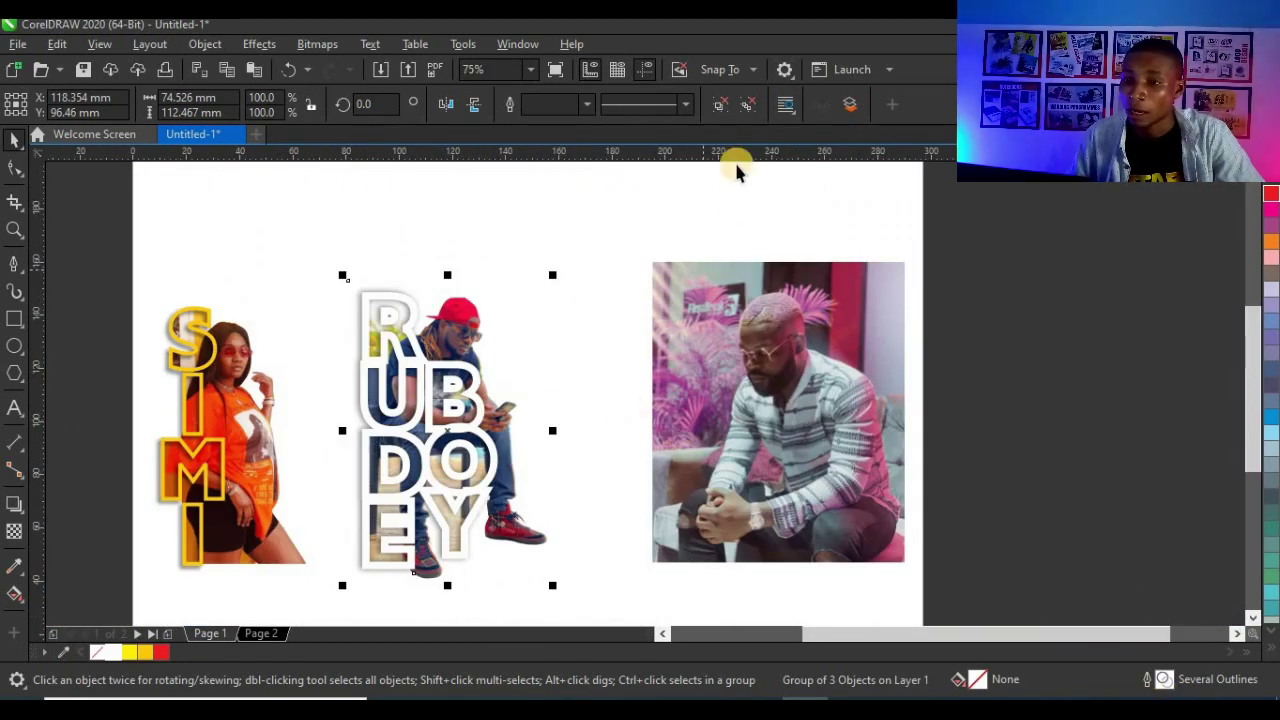
# - Ungroup the RUDE BOY artwork so the letters are separate from the man's cutout
pyautogui.click(732, 104)
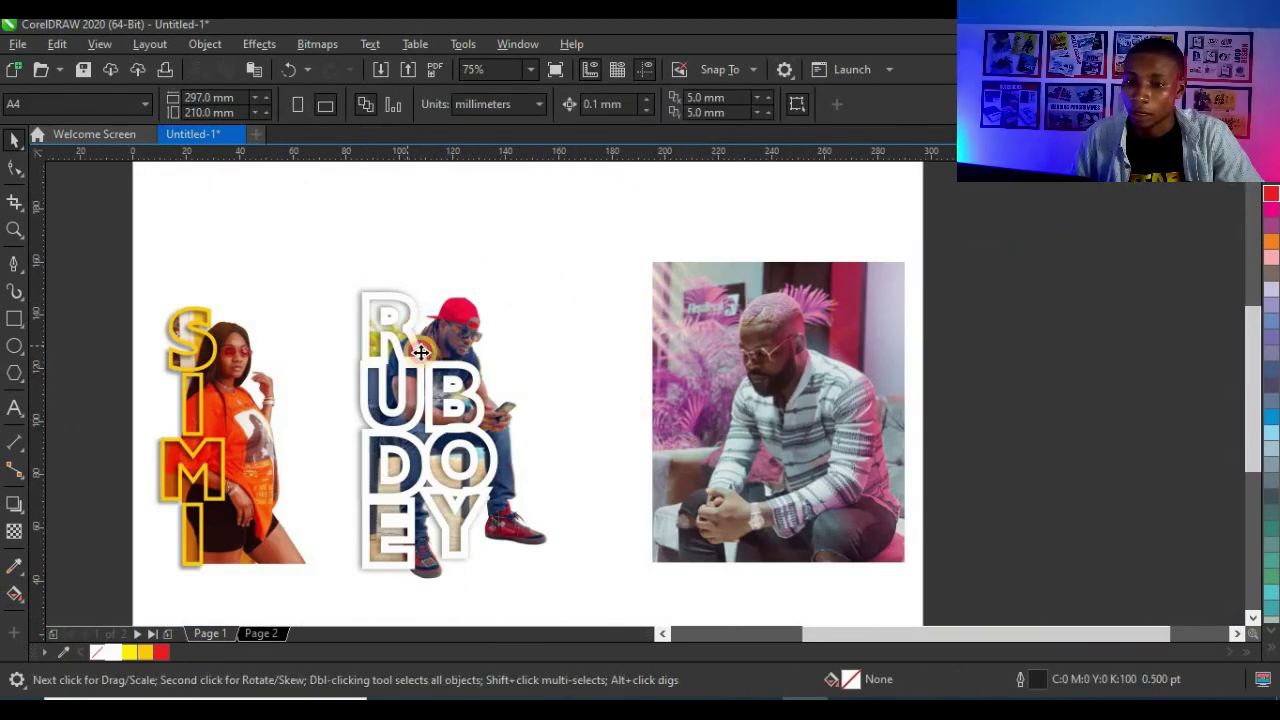
pyautogui.click(440, 428)
pyautogui.hotkey('ctrl', 'z')
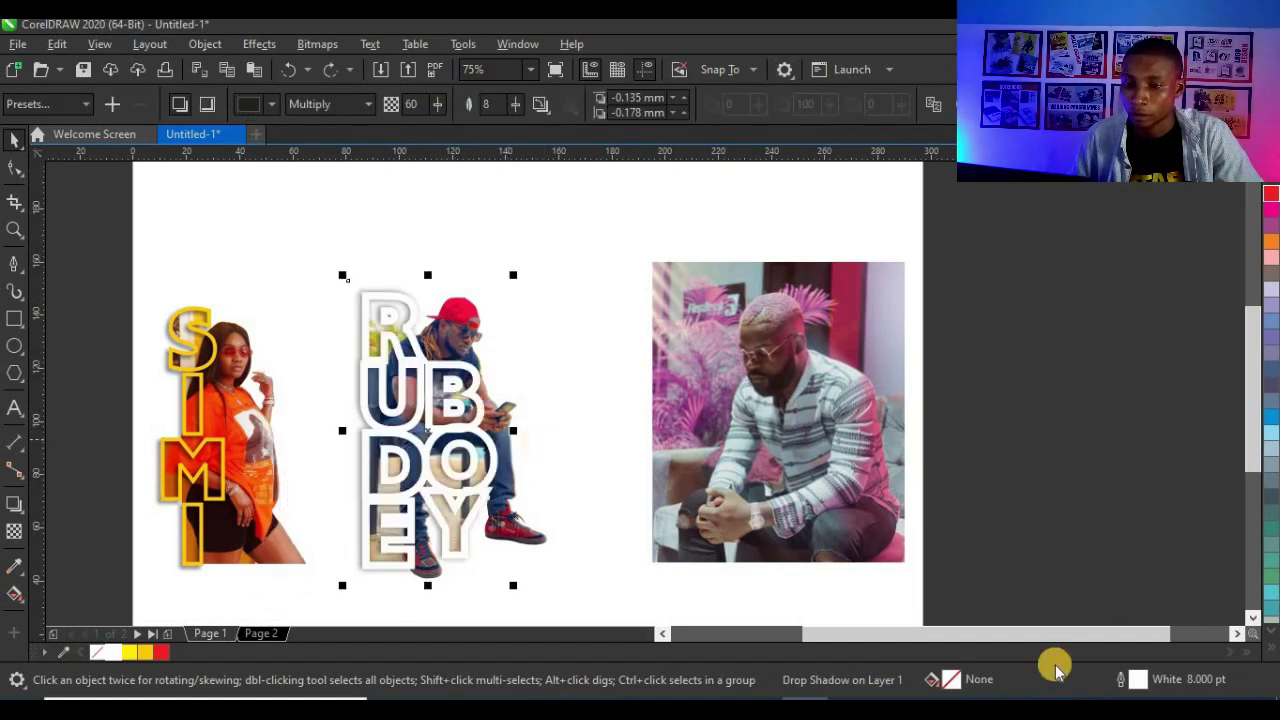
# - Set the outline width of the RUDE BOY letters to 4 pt
pyautogui.doubleClick(1113, 686)
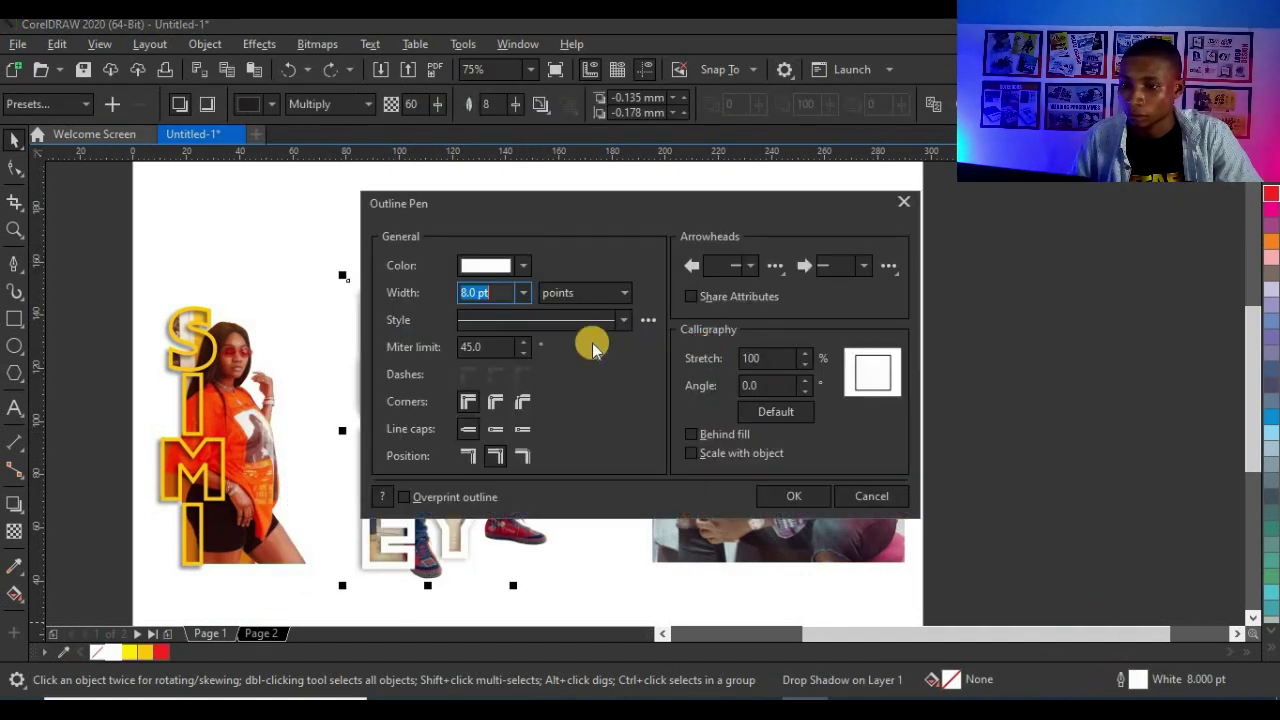
pyautogui.click(520, 290)
pyautogui.click(487, 425)
pyautogui.click(786, 496)
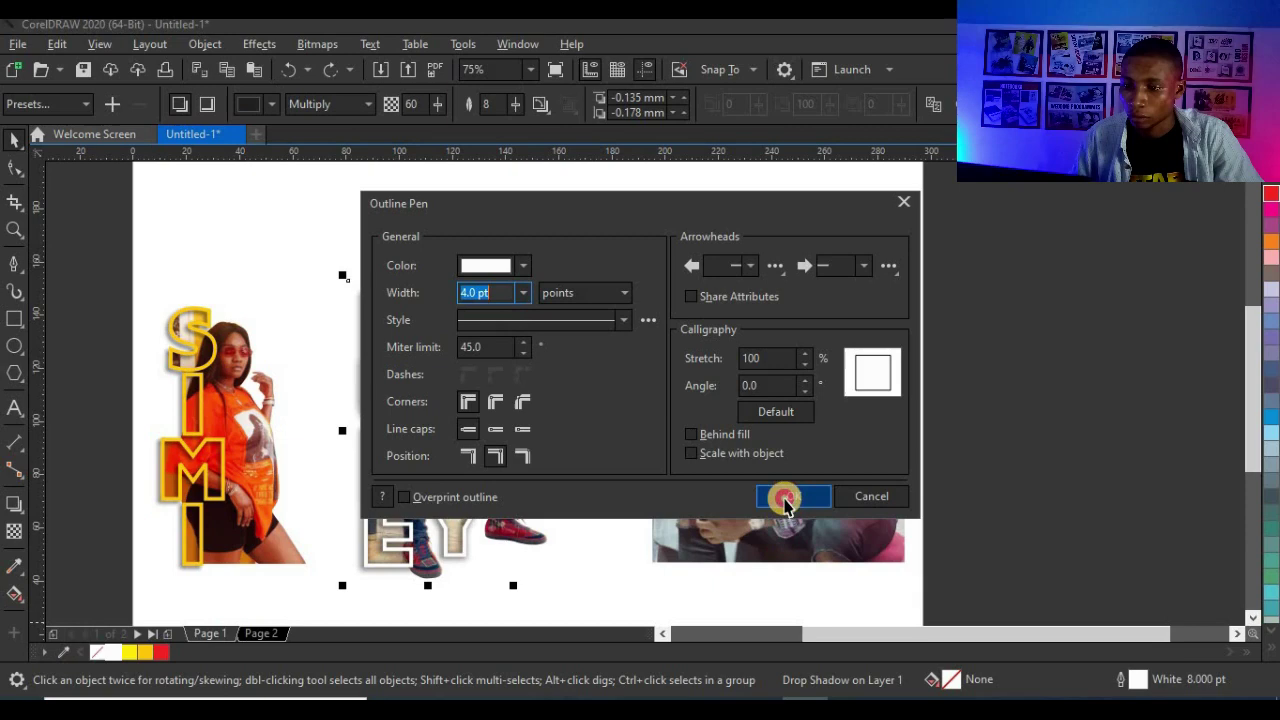
pyautogui.scroll(2, 406, 340)
pyautogui.scroll(-1, 437, 334)
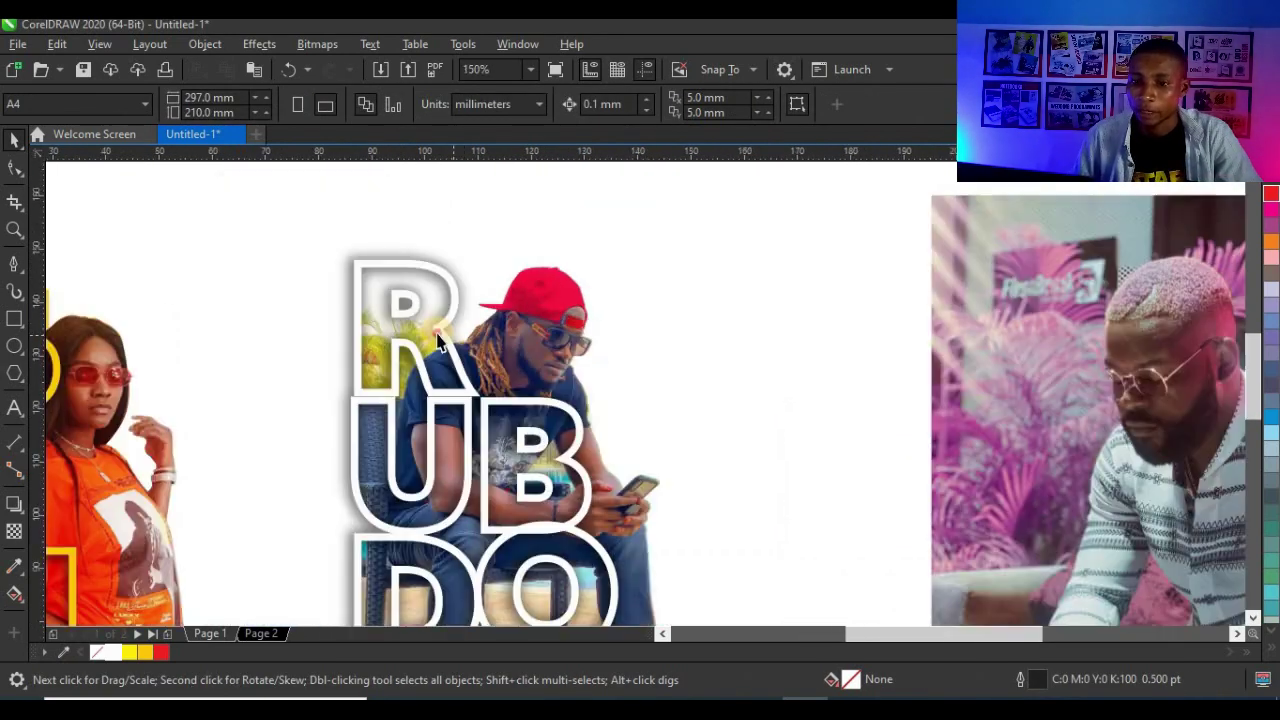
# - Set the RUDE BOY letters' drop shadow to opacity 40 and feathering 4
pyautogui.click(437, 334)
pyautogui.click(22, 498)
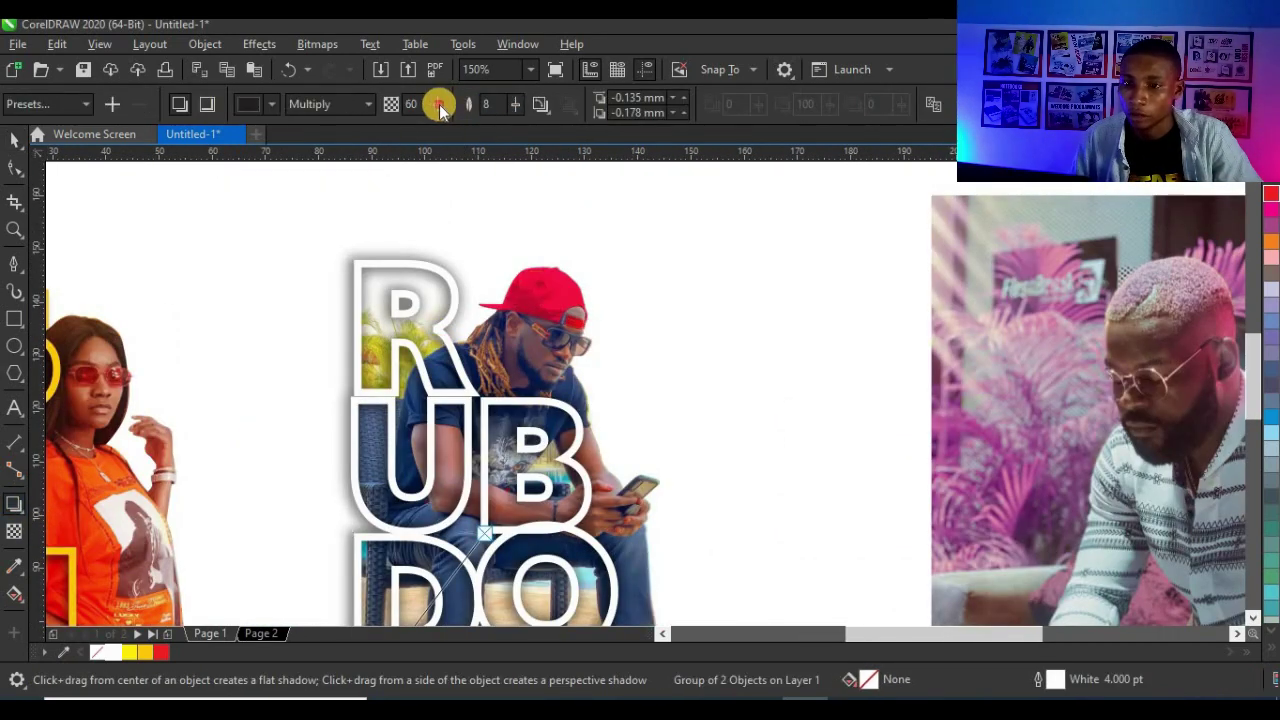
pyautogui.click(428, 106)
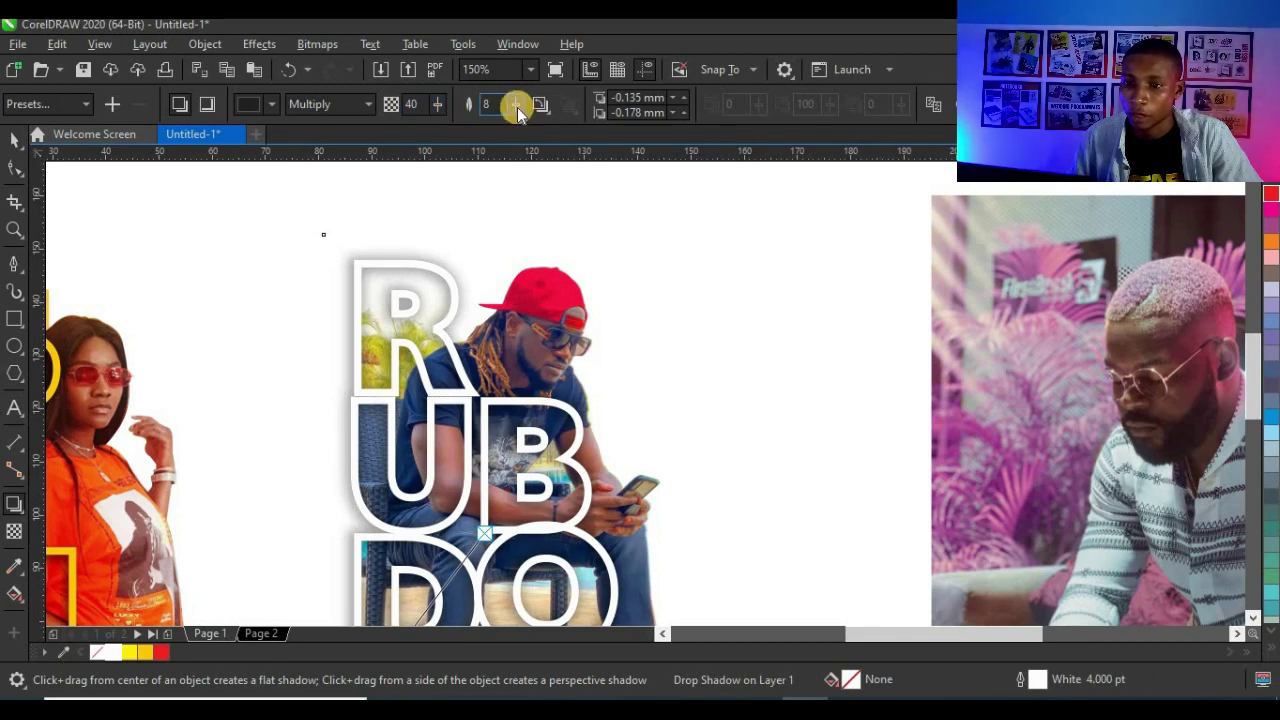
pyautogui.moveTo(517, 107); pyautogui.dragTo(512, 107)
pyautogui.scroll(-1, 445, 260)
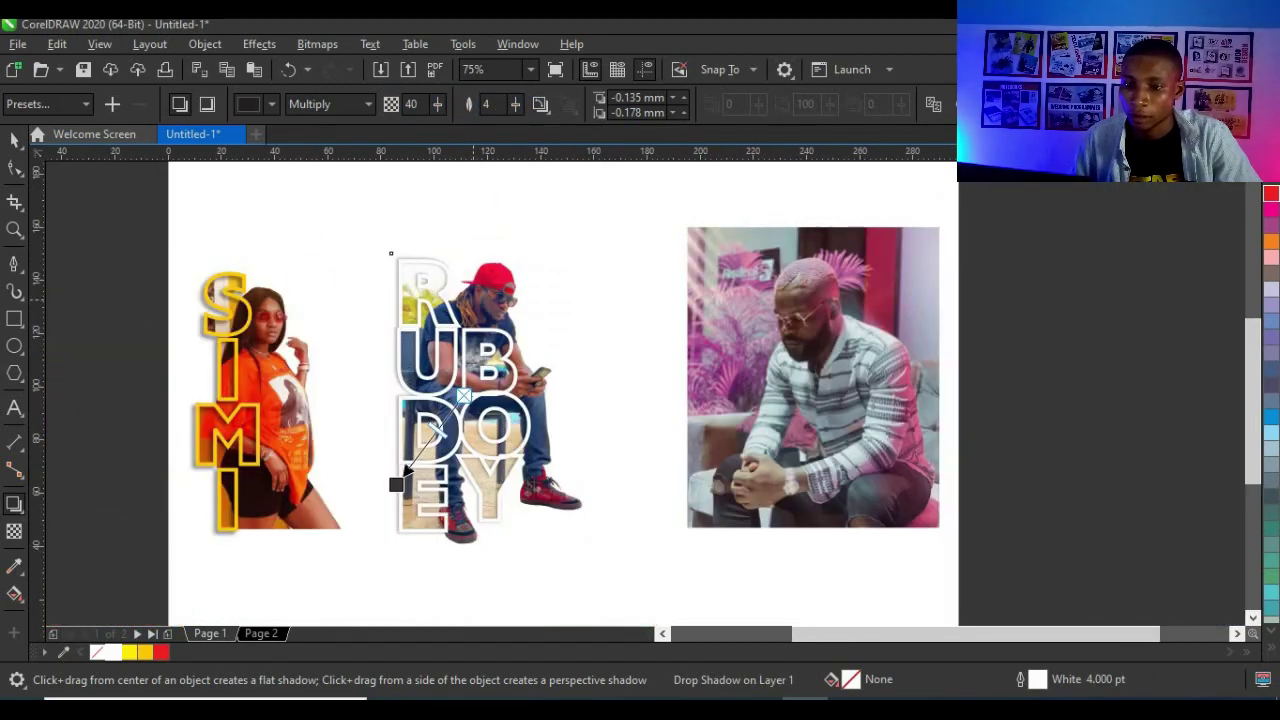
# - Group the RUDE BOY letters, their shadow and the man's cutout into one object
pyautogui.click(12, 139)
pyautogui.scroll(-2, 430, 490)
pyautogui.click(417, 497)
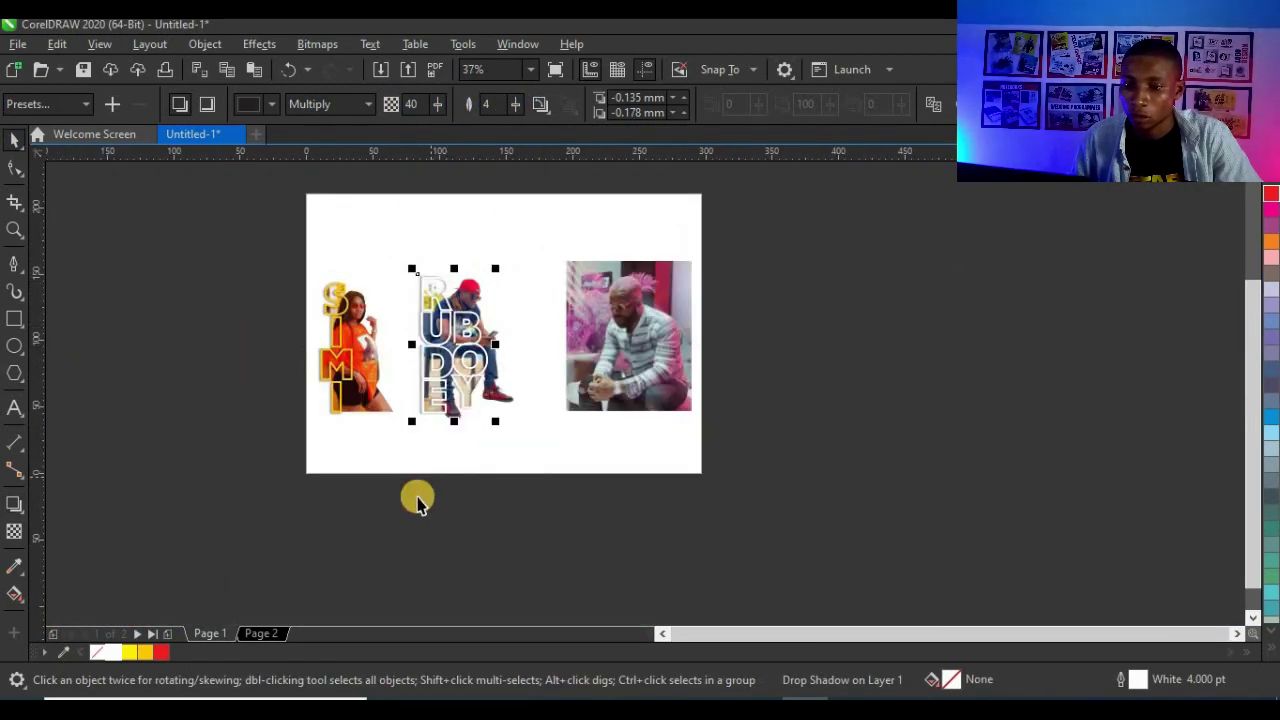
pyautogui.moveTo(410, 500); pyautogui.dragTo(528, 207)
pyautogui.hotkey('ctrl', 'g')
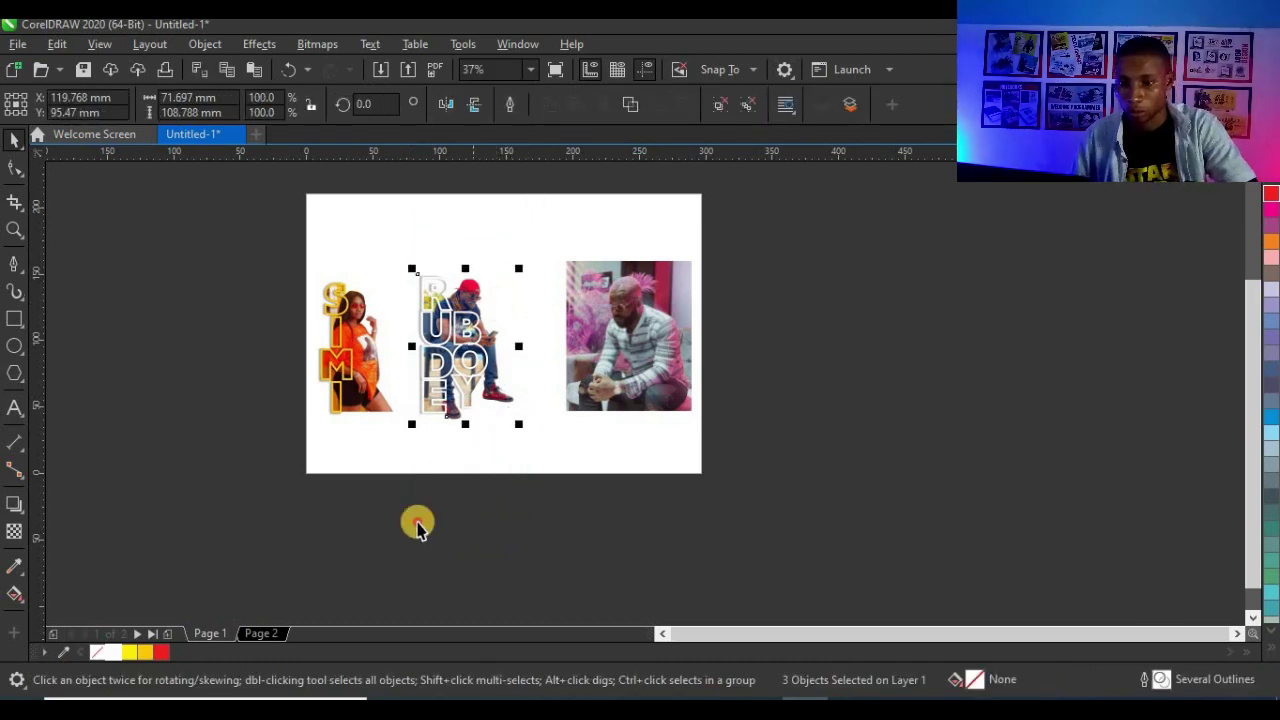
# - Move the grouped RUDE BOY artwork about 3 mm left and 3 mm down
pyautogui.click(417, 525)
pyautogui.scroll(1, 473, 324)
pyautogui.click(453, 379)
pyautogui.moveTo(453, 379); pyautogui.dragTo(444, 387)
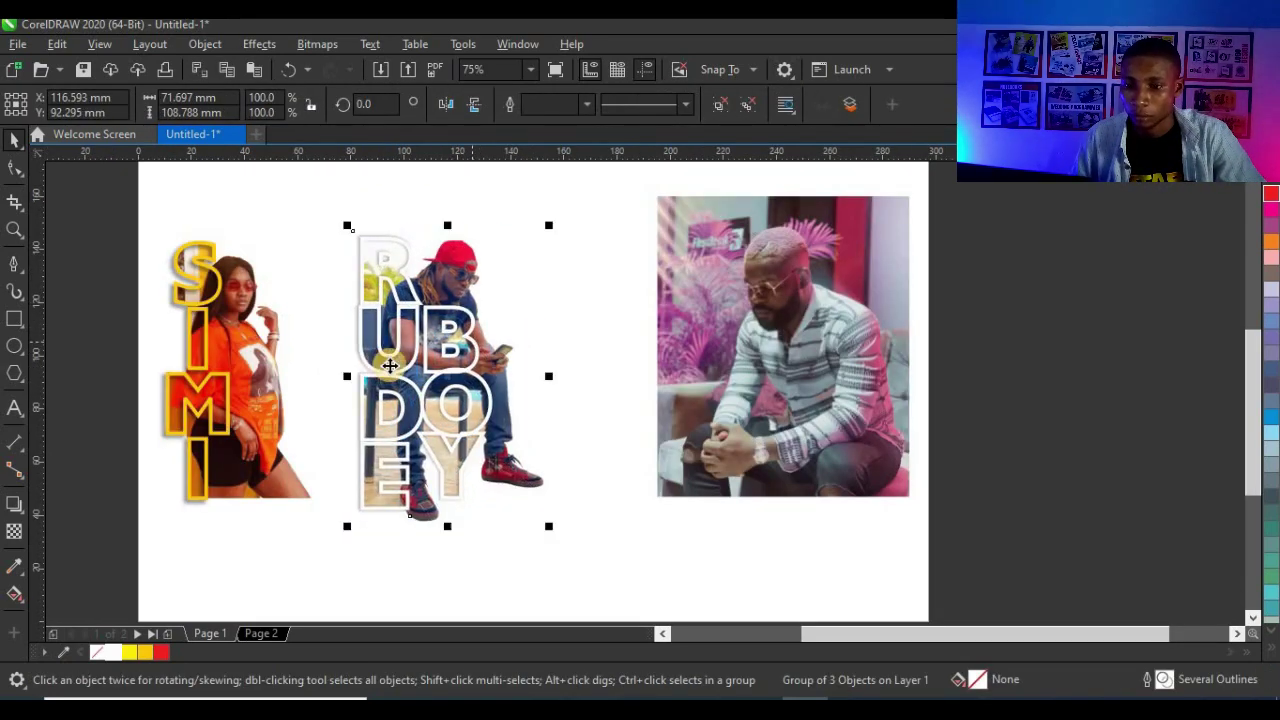
# - Move the photo of the man in the striped shirt closer to the RUDE BOY artwork, to about X 230.4 mm and Y 104.5 mm
pyautogui.scroll(-1, 366, 361)
pyautogui.click(838, 312)
pyautogui.scroll(1, 588, 316)
pyautogui.click(605, 338)
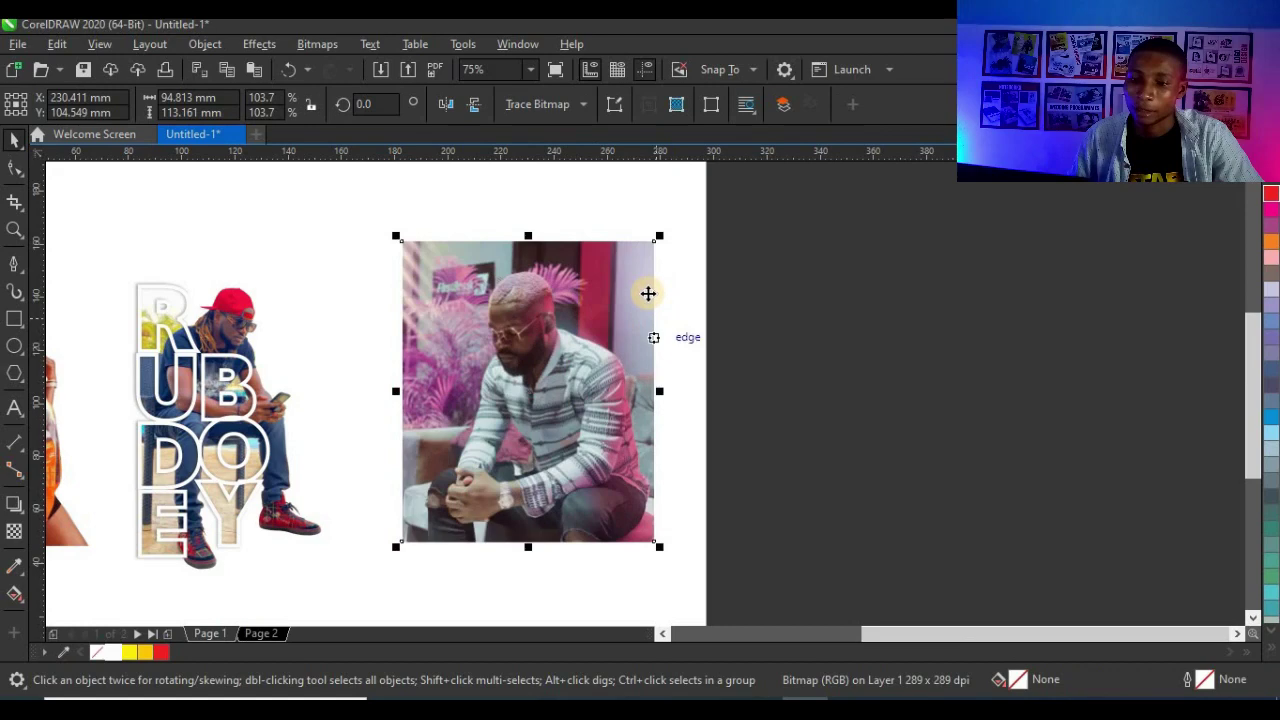
# - Add the artistic text FALZ in the empty area beside the page, with one letter per line
pyautogui.scroll(2, 603, 330)
pyautogui.scroll(-2, 446, 332)
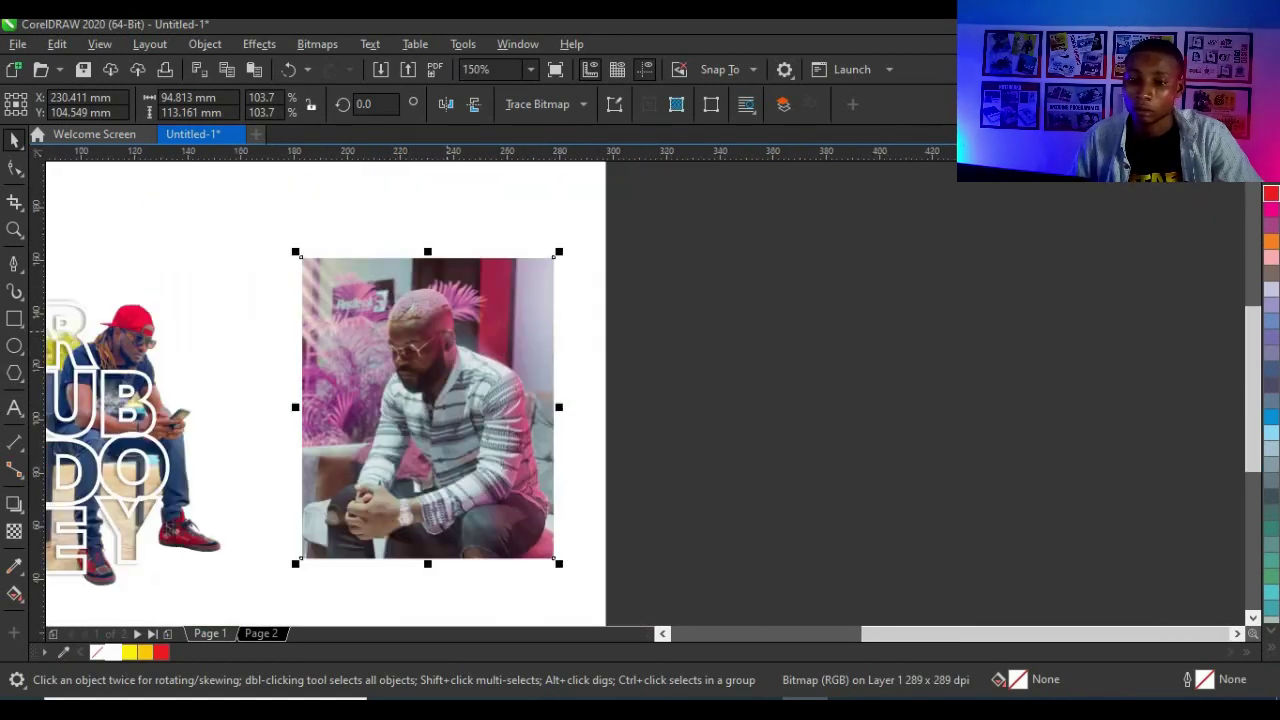
pyautogui.click(14, 410)
pyautogui.click(752, 310)
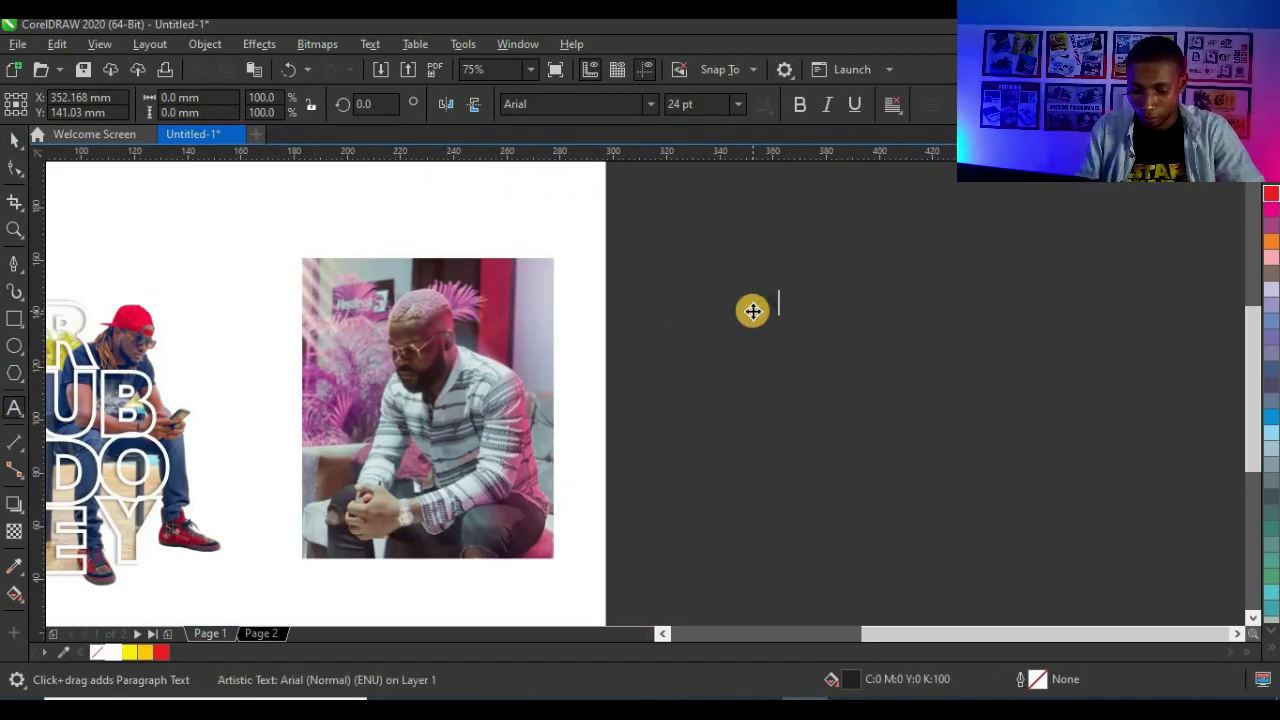
pyautogui.scroll(2, 790, 307)
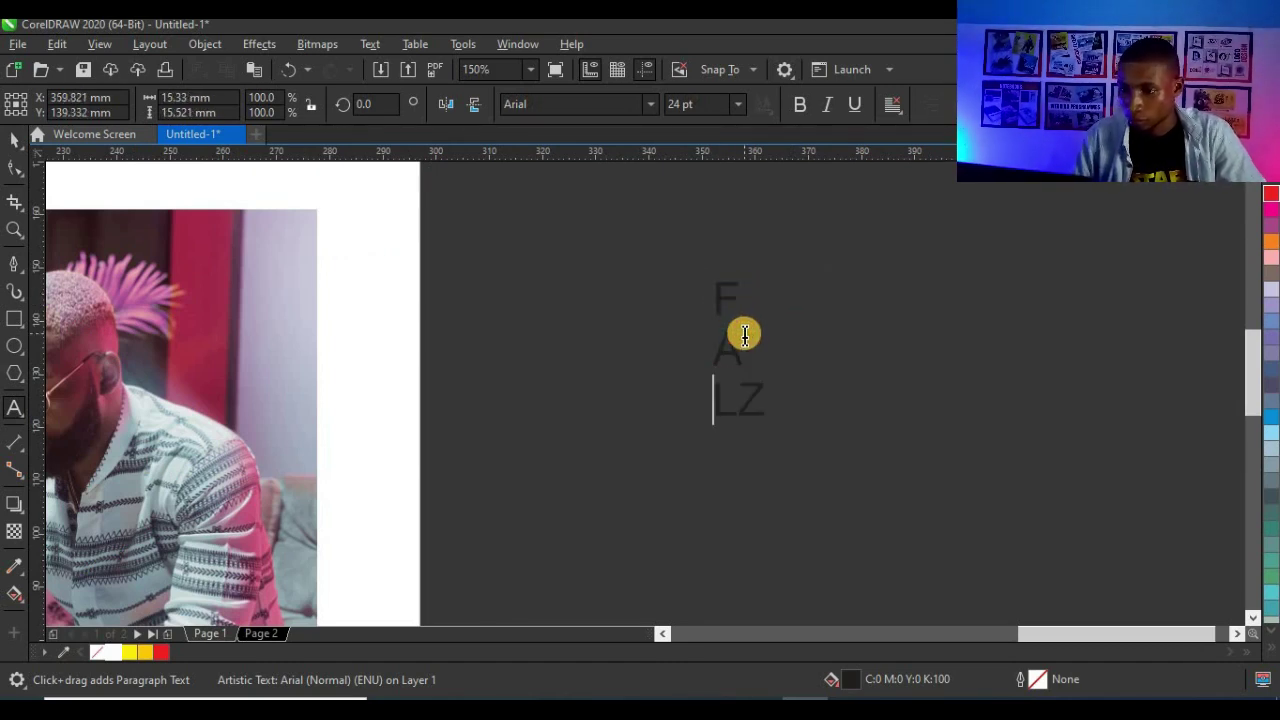
pyautogui.click(23, 143)
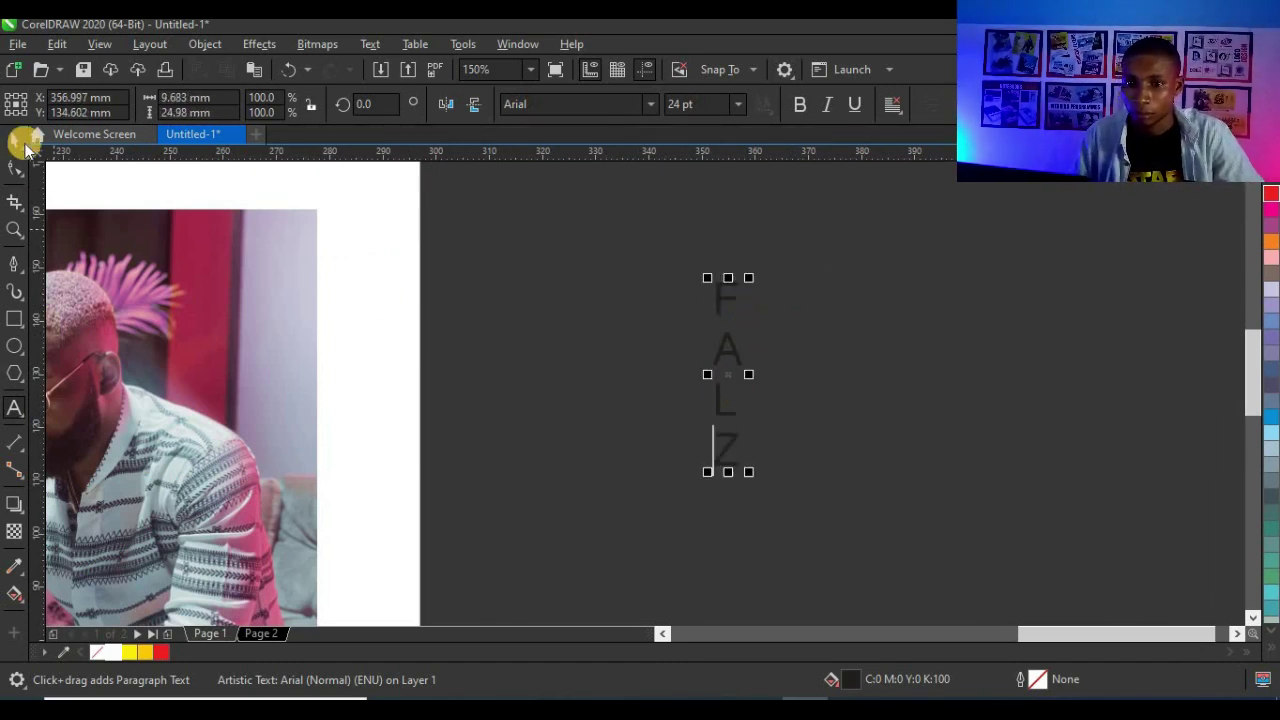
# - Set the FALZ text in the Patras font and tighten its line spacing until the stacked letters nearly touch
pyautogui.click(624, 107)
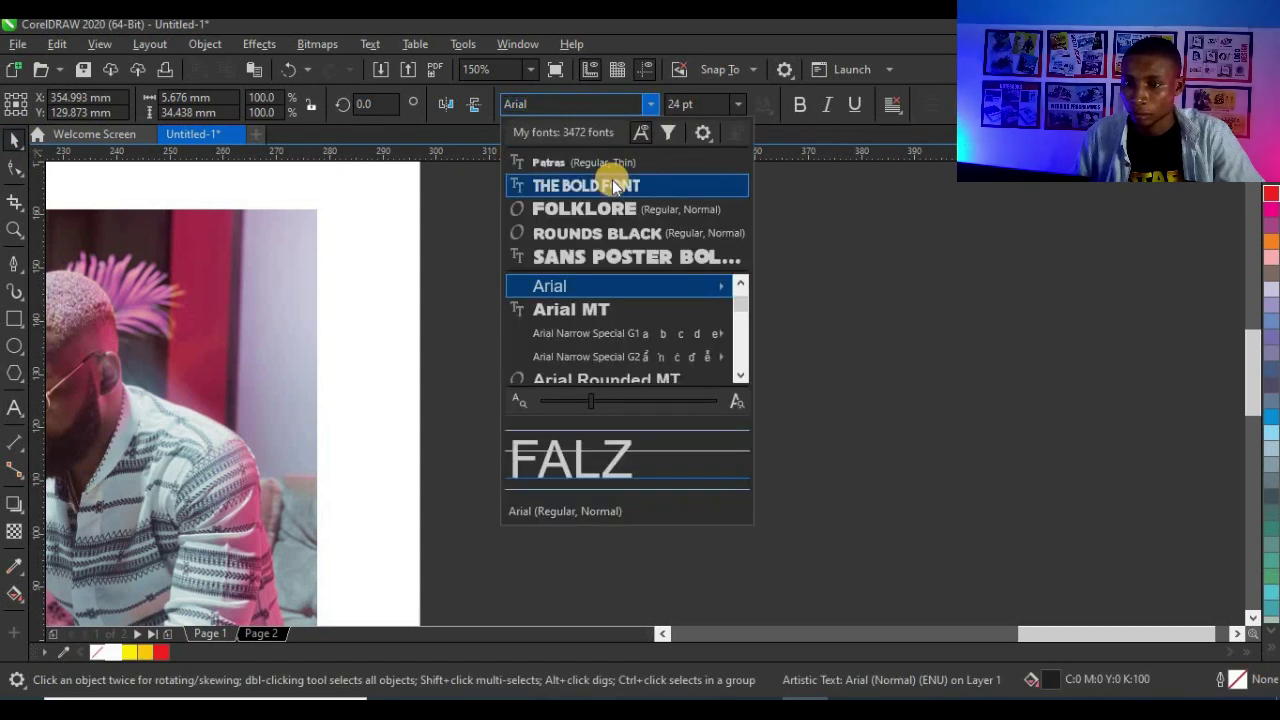
pyautogui.click(614, 163)
pyautogui.click(13, 163)
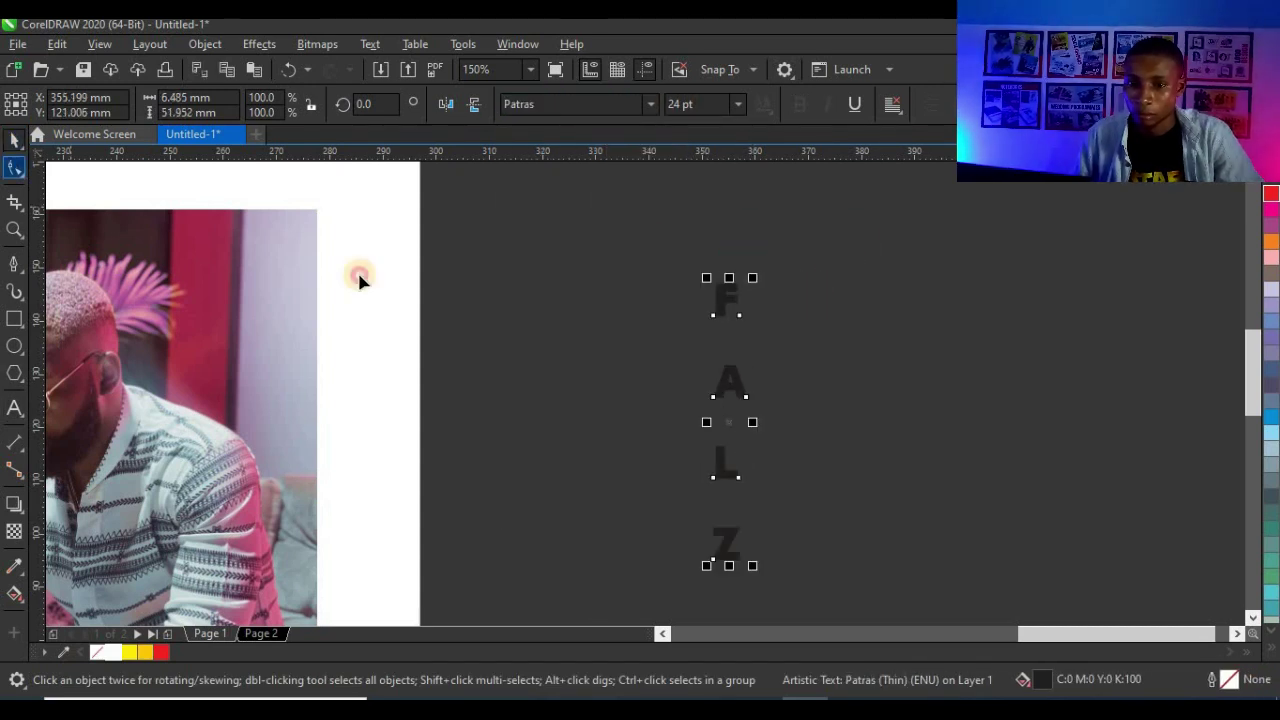
pyautogui.moveTo(702, 442); pyautogui.dragTo(717, 397)
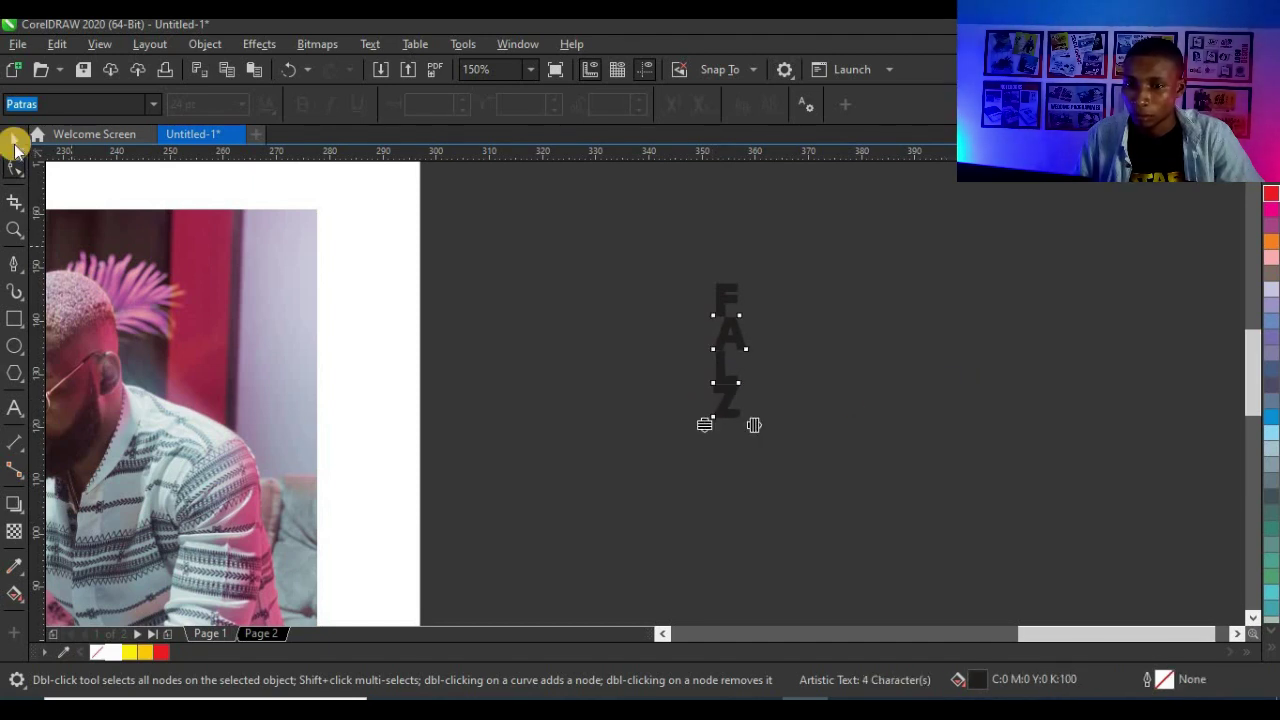
pyautogui.click(13, 140)
pyautogui.scroll(1, 739, 401)
pyautogui.doubleClick(726, 380)
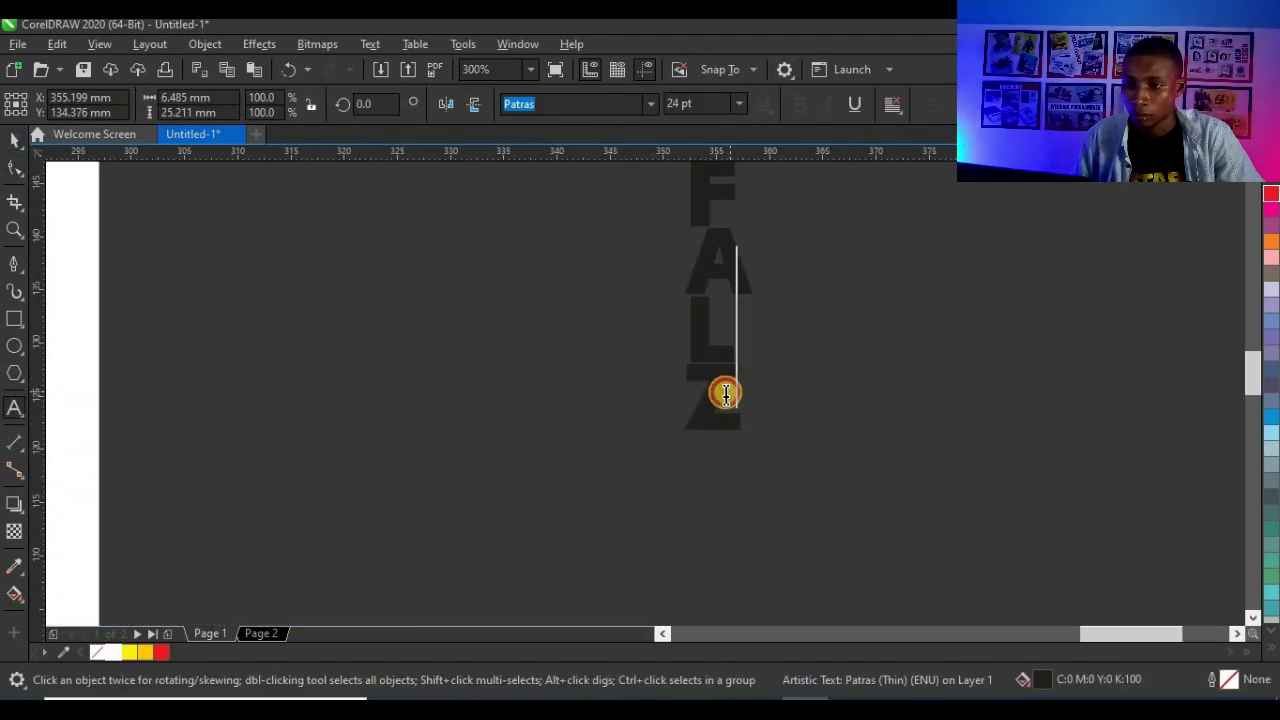
pyautogui.click(689, 392)
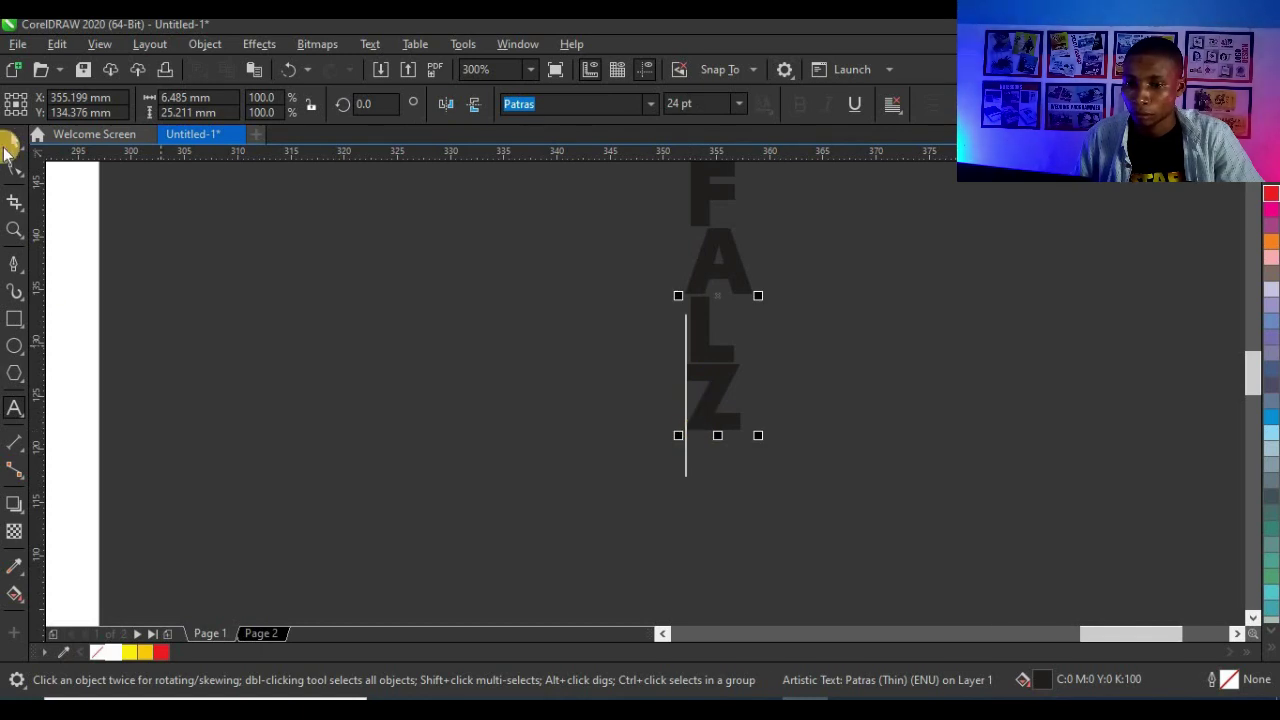
pyautogui.hotkey('ctrl', 'space')
# - Enlarge the FALZ lettering to about 91.3 pt and place it over the arm and shoulder of the man in the striped shirt
pyautogui.scroll(-2, 829, 366)
pyautogui.scroll(-3, 829, 366)
pyautogui.moveTo(820, 346); pyautogui.dragTo(403, 339)
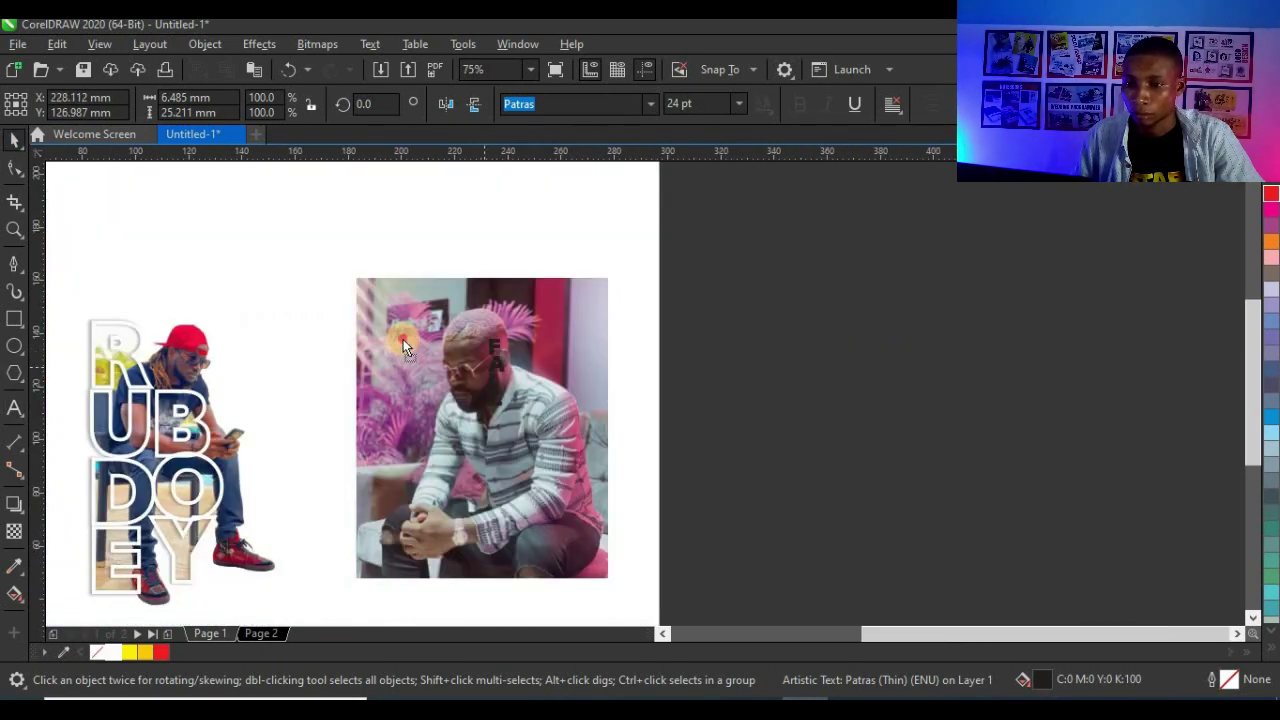
pyautogui.moveTo(516, 510); pyautogui.dragTo(544, 563)
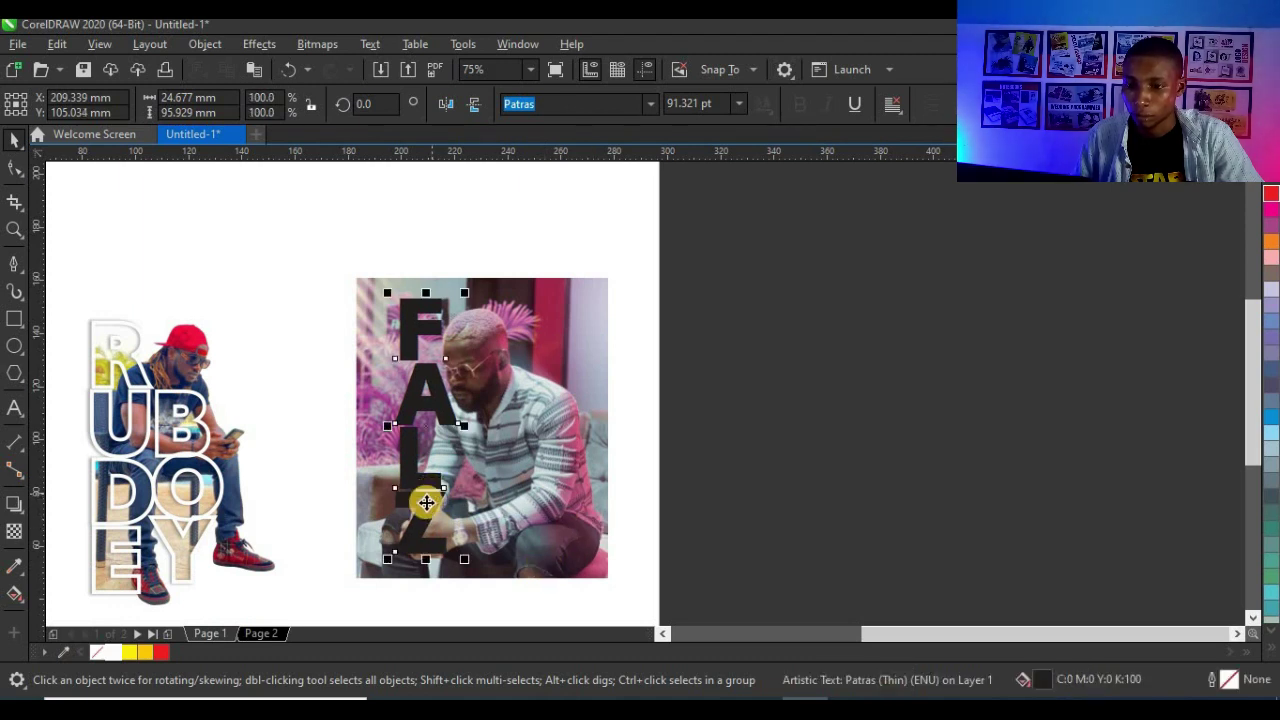
pyautogui.moveTo(428, 502); pyautogui.dragTo(538, 506)
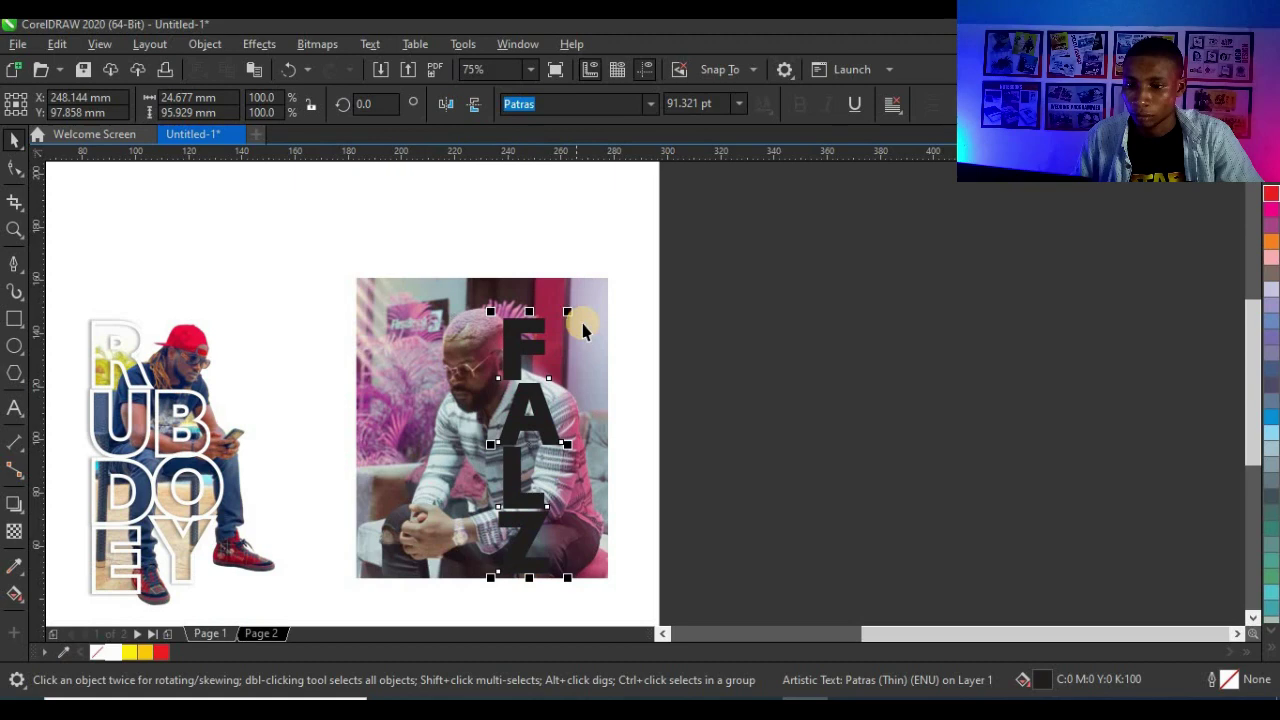
# - Enlarge the FALZ lettering to about 103.6 pt to span the photo's height and align its bottom with the photo's bottom edge
pyautogui.moveTo(567, 312); pyautogui.dragTo(613, 285)
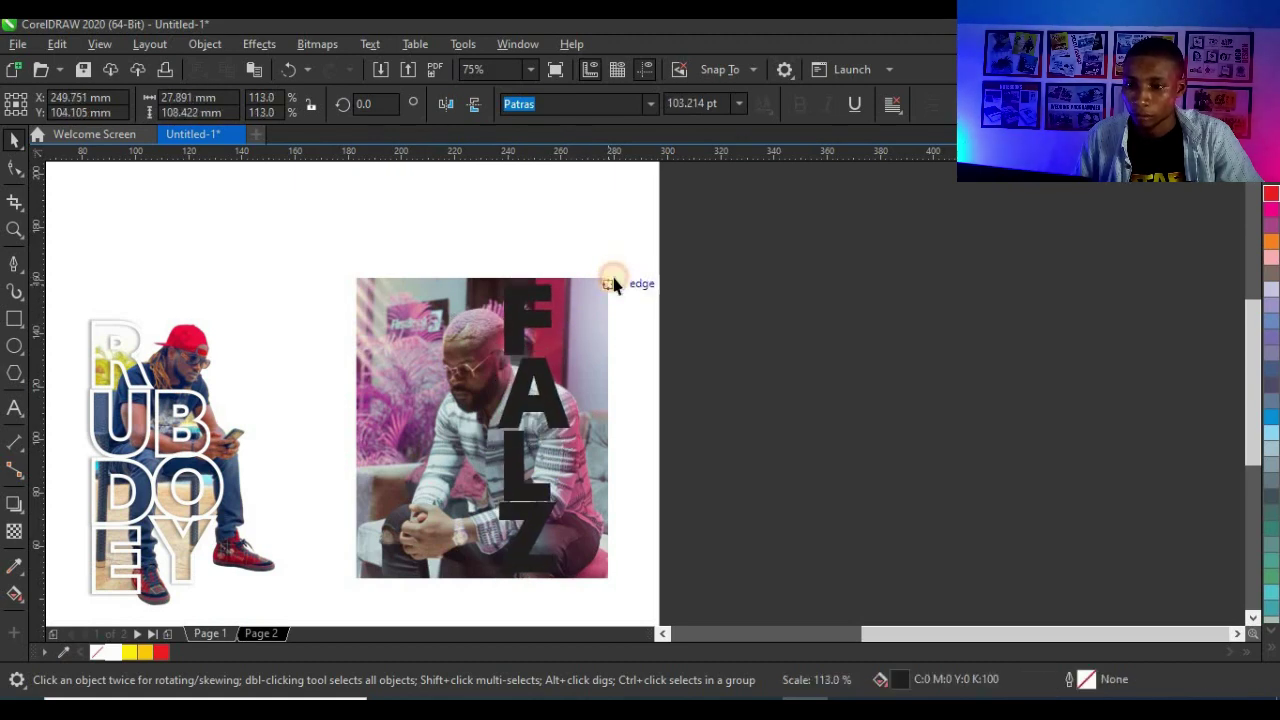
pyautogui.scroll(-1, 563, 409)
pyautogui.scroll(2, 556, 481)
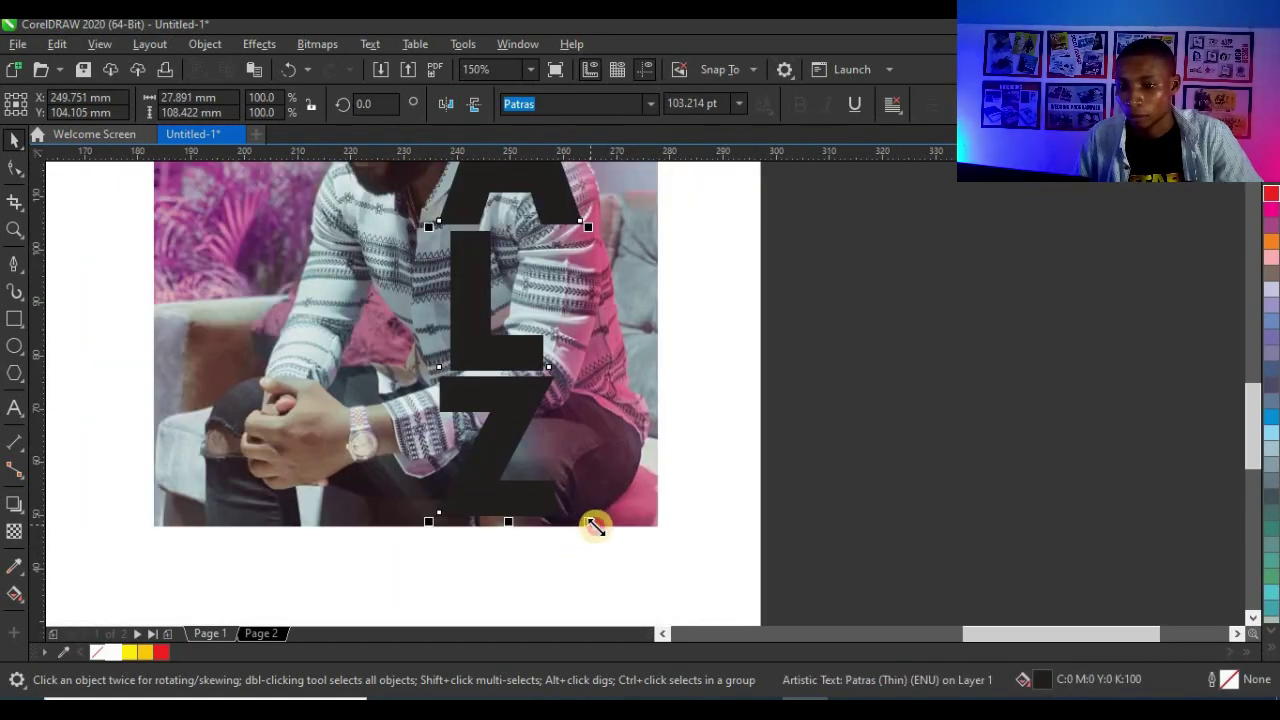
pyautogui.keyDown('shift'); pyautogui.click(604, 463); pyautogui.keyUp('shift')
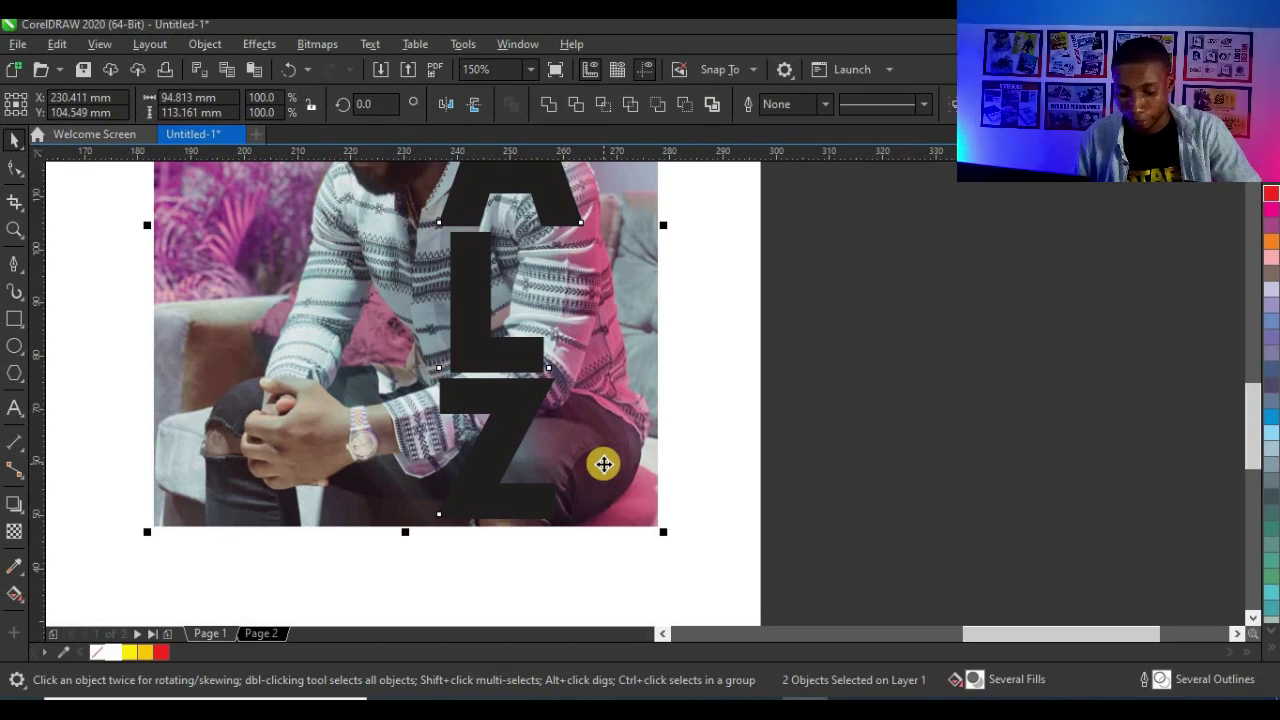
pyautogui.scroll(-2, 490, 450)
# - Remove the fill from the FALZ letters and give them a white 4 pt outline
pyautogui.click(523, 403)
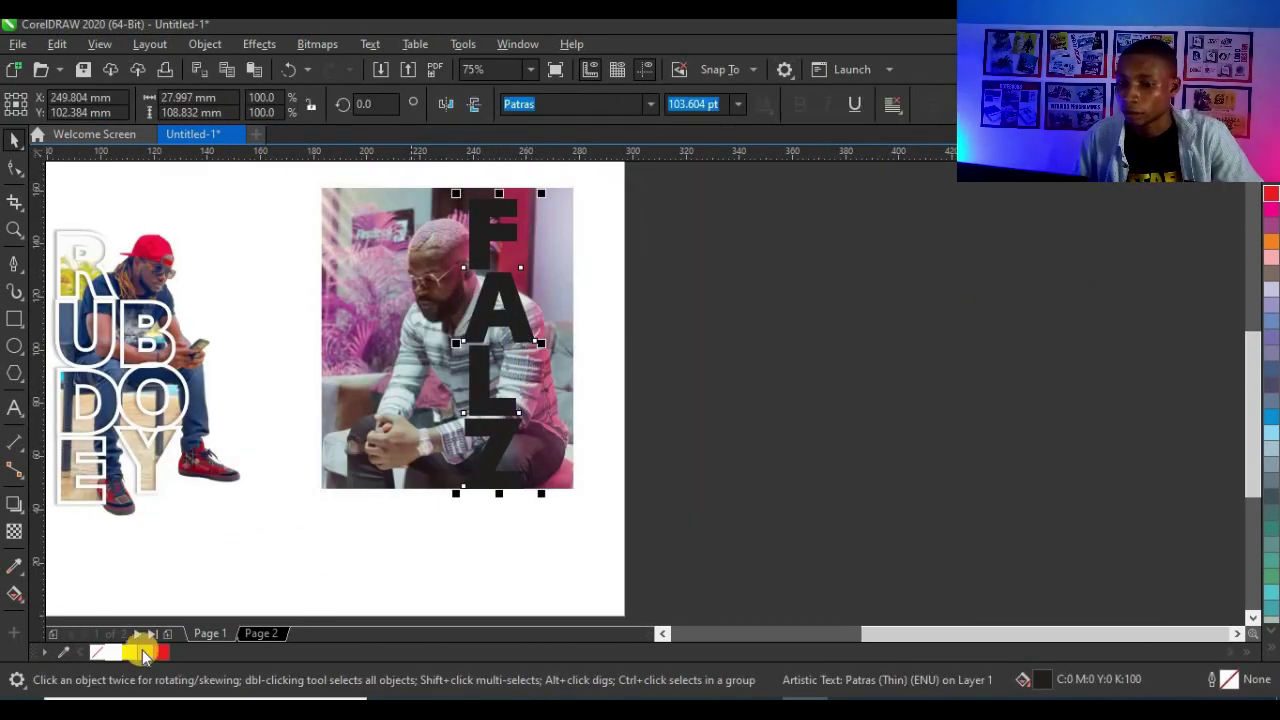
pyautogui.click(97, 652)
pyautogui.rightClick(110, 652)
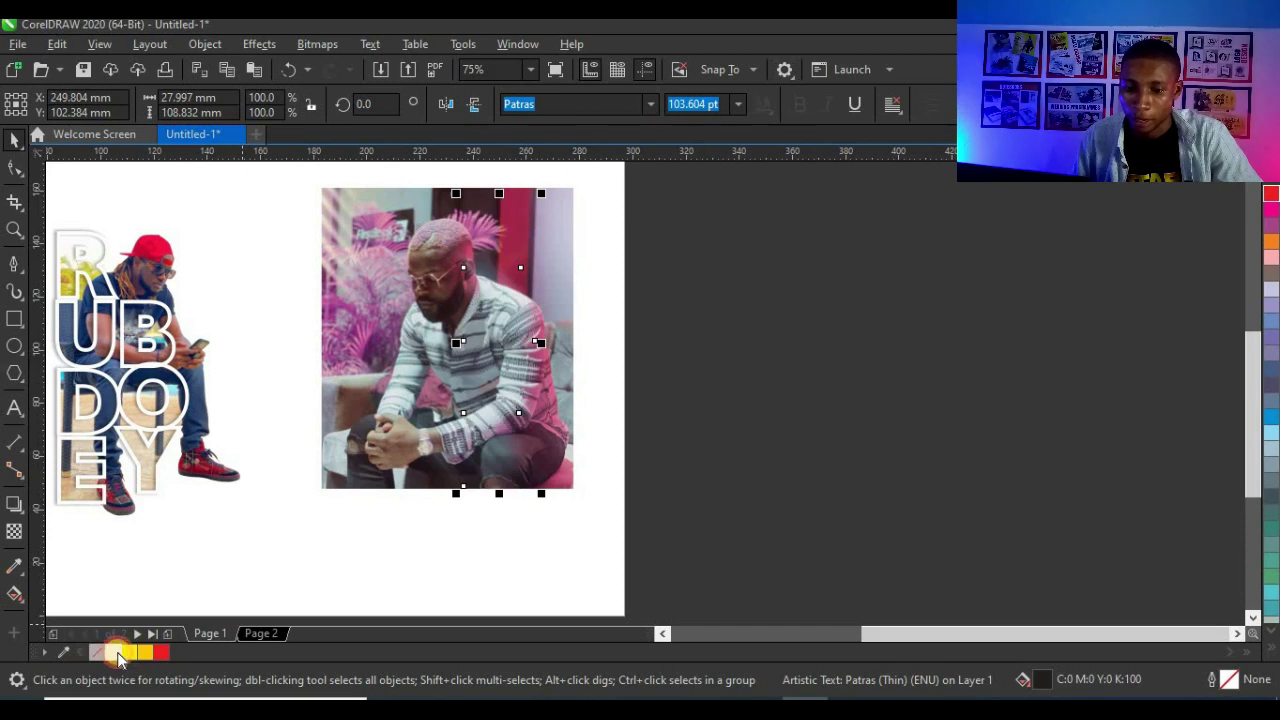
pyautogui.doubleClick(1197, 672)
pyautogui.click(523, 293)
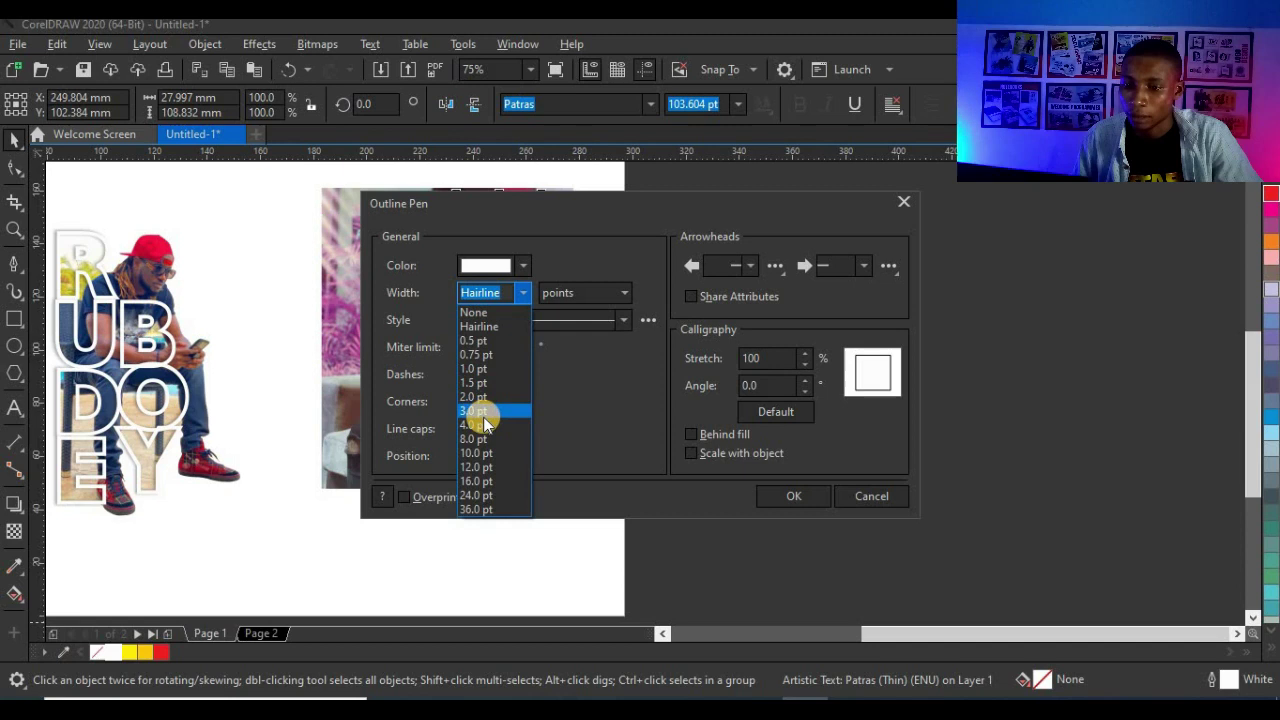
pyautogui.click(478, 423)
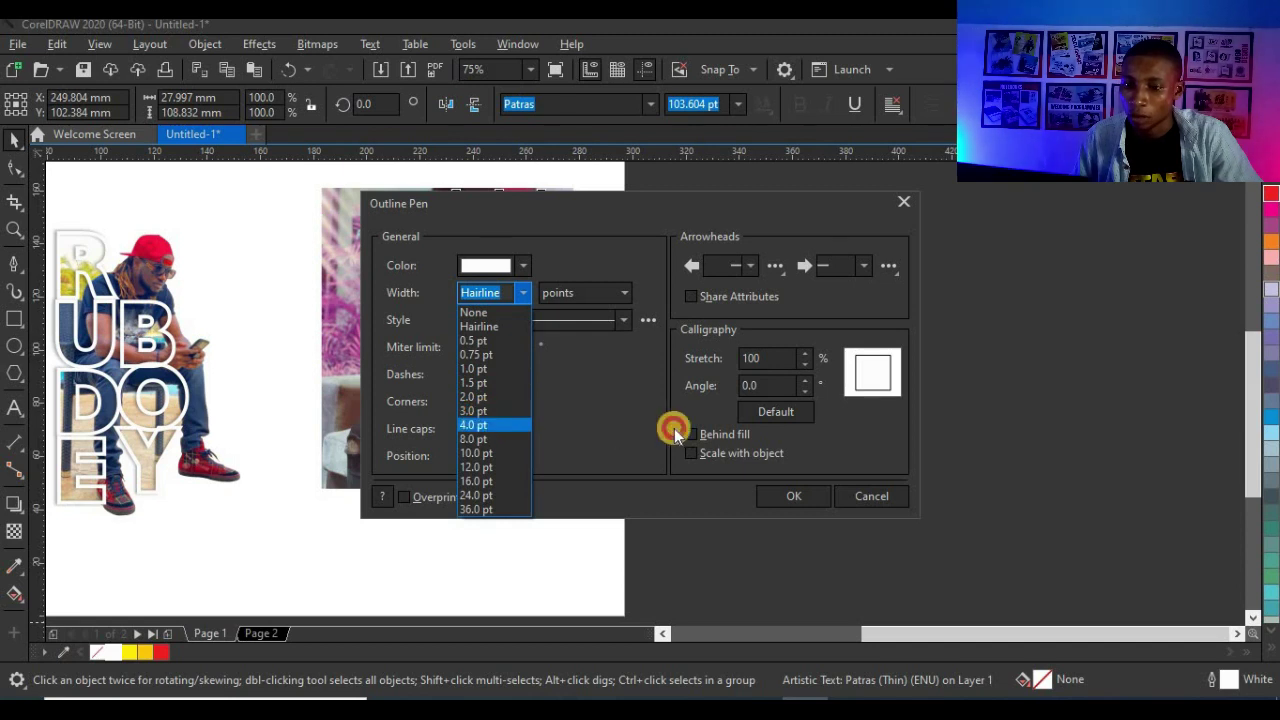
pyautogui.click(775, 490)
pyautogui.press('Escape')
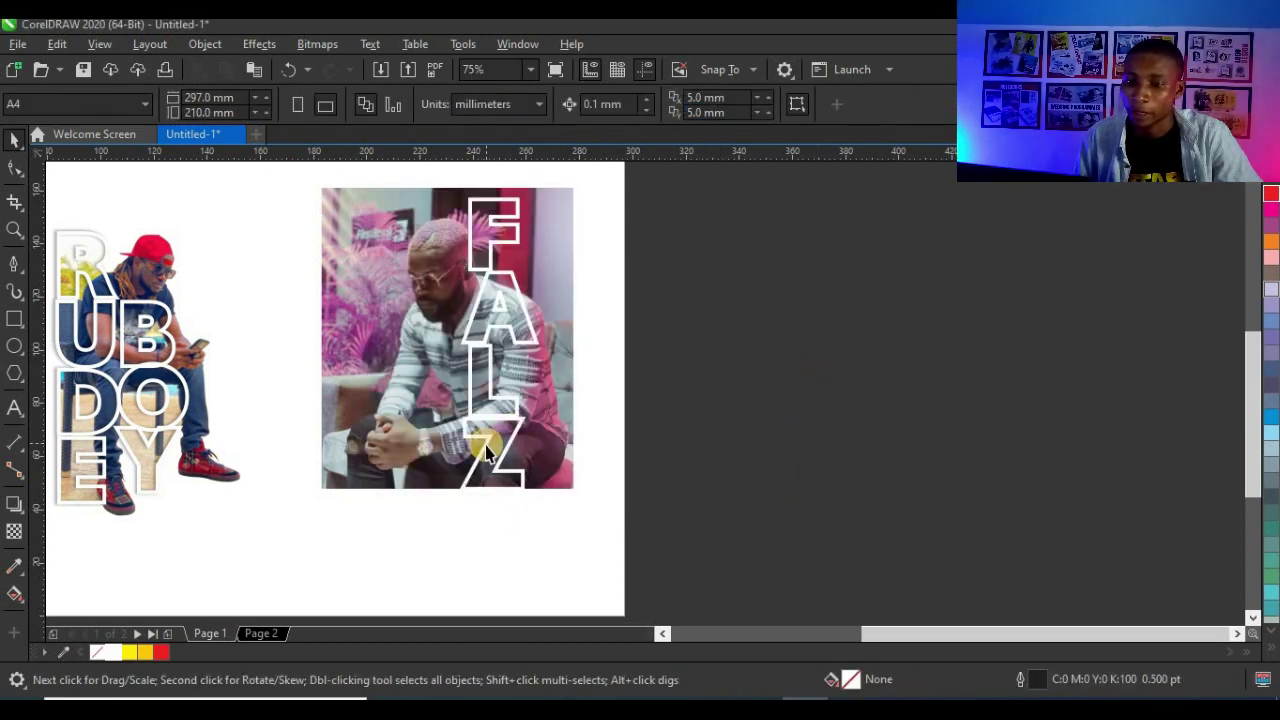
# - Start a Pen tool path just below the photo and trace up along the foot of the letter Z
pyautogui.click(14, 263)
pyautogui.scroll(2, 509, 467)
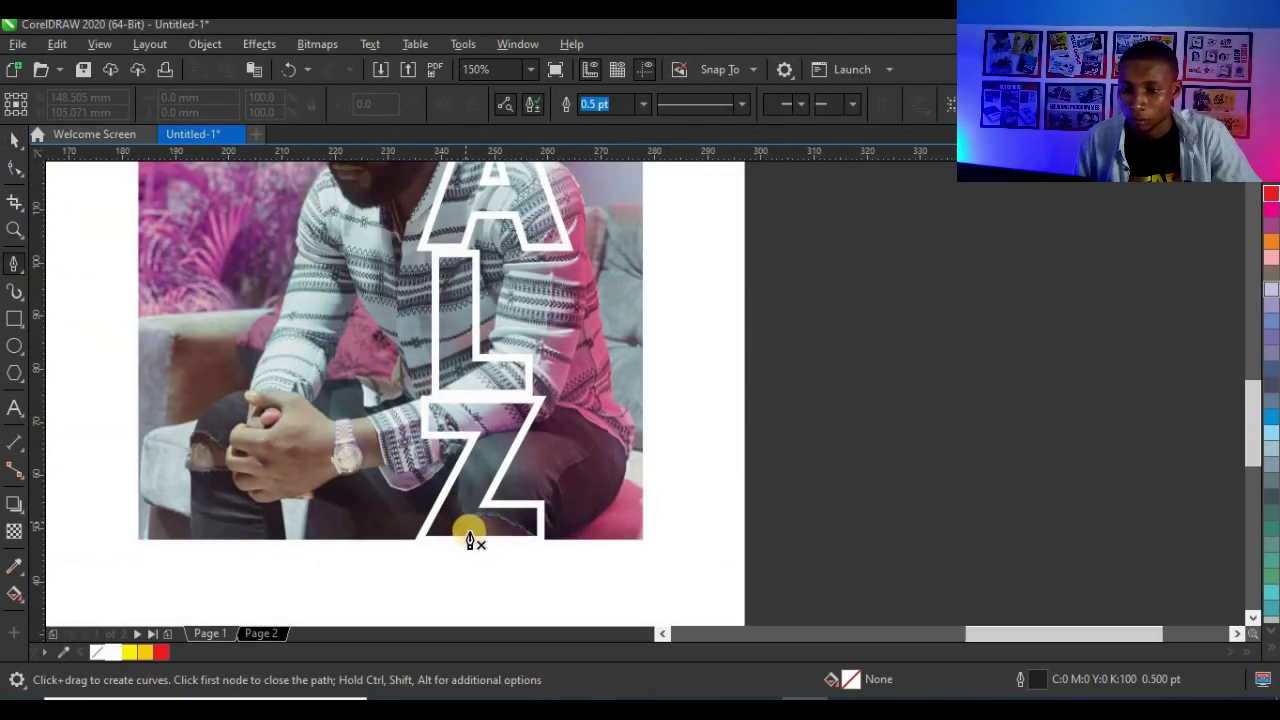
pyautogui.scroll(2, 634, 554)
pyautogui.scroll(-1, 746, 543)
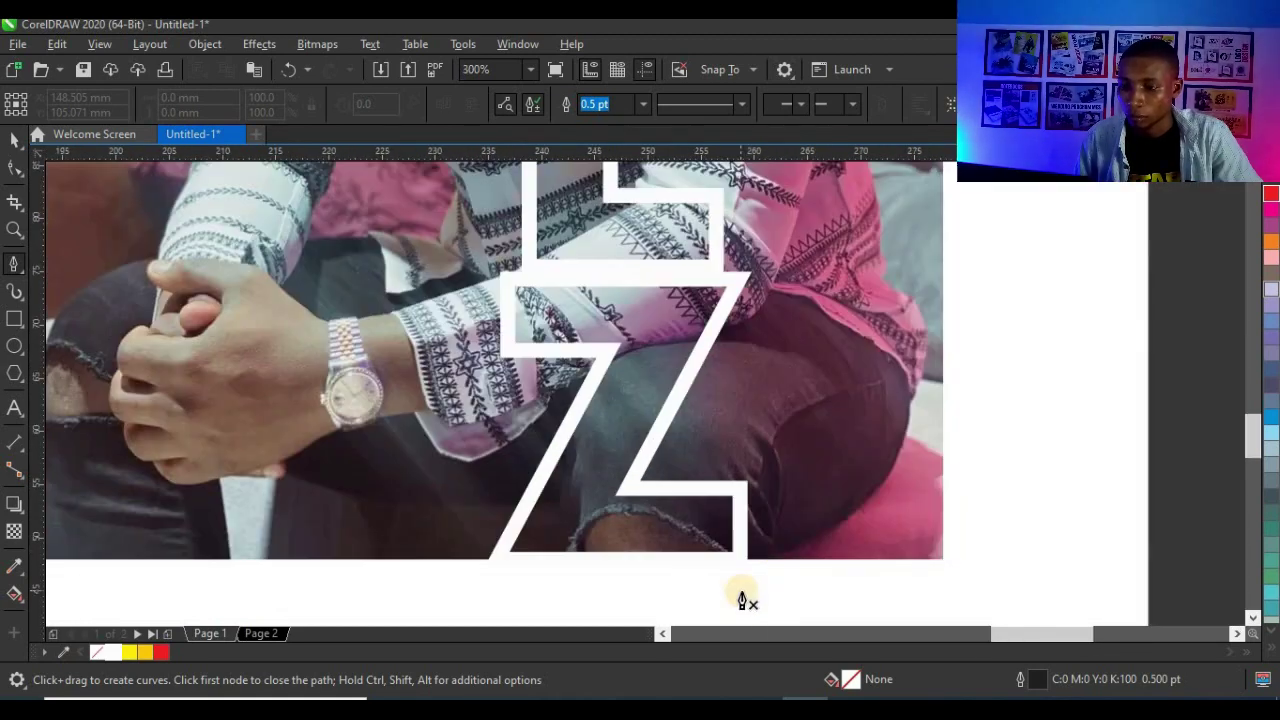
pyautogui.scroll(4, 740, 597)
pyautogui.click(746, 369)
pyautogui.scroll(-2, 728, 415)
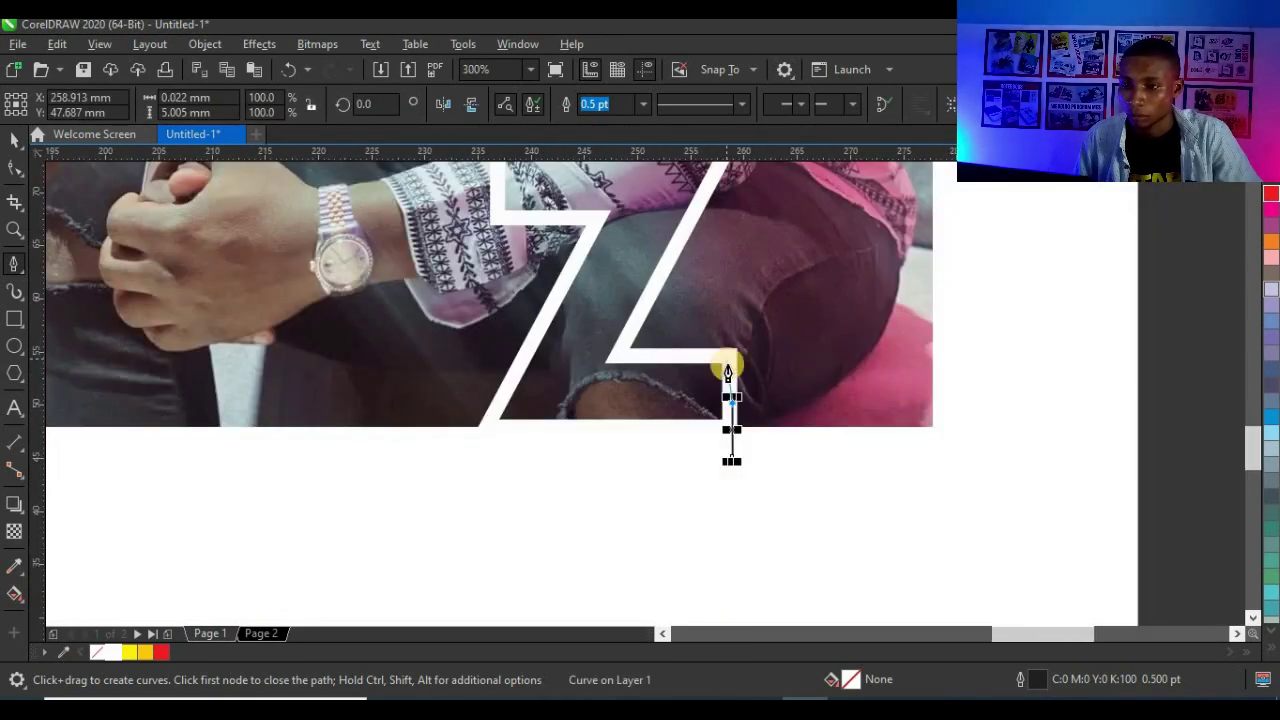
pyautogui.scroll(3, 727, 357)
pyautogui.click(732, 385)
pyautogui.click(357, 343)
pyautogui.scroll(-1, 569, 415)
pyautogui.click(231, 394)
pyautogui.click(250, 317)
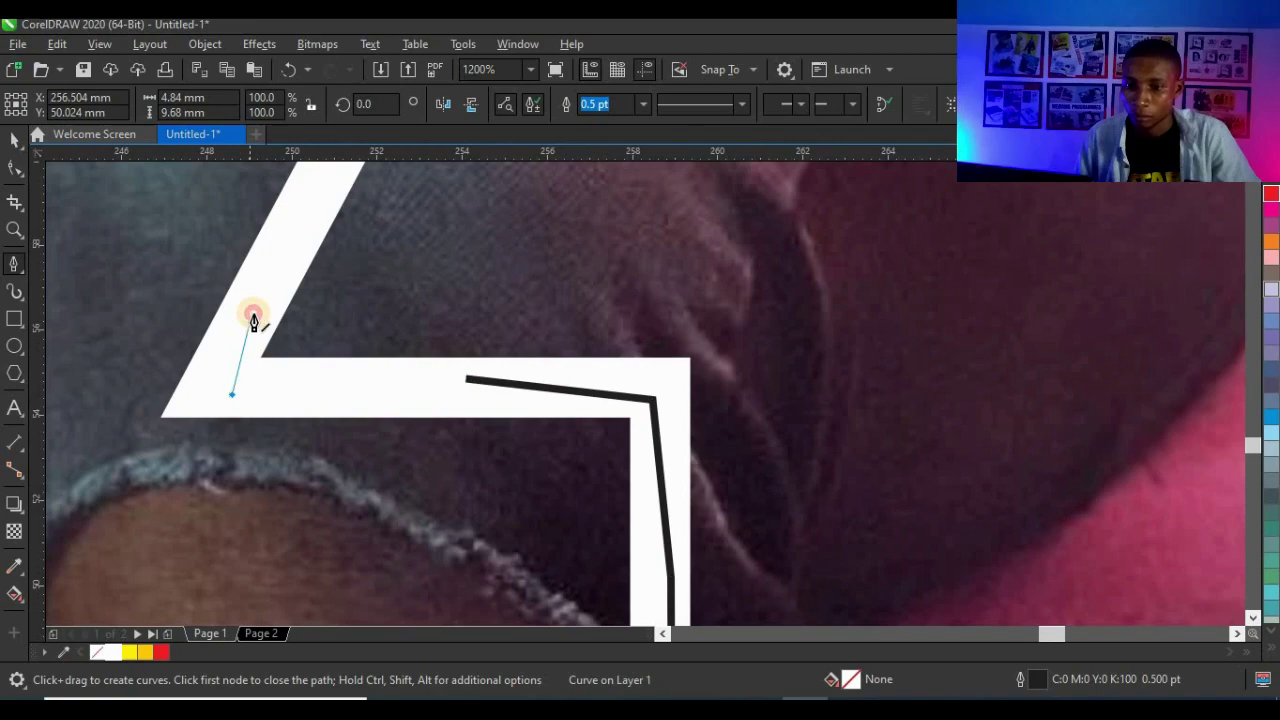
# - Continue the path up the outer edges of the Z and L and along the lower edge of the A
pyautogui.scroll(-2, 254, 410)
pyautogui.scroll(2, 271, 348)
pyautogui.scroll(-2, 320, 343)
pyautogui.click(402, 436)
pyautogui.click(226, 434)
pyautogui.click(294, 486)
pyautogui.click(360, 336)
pyautogui.click(514, 336)
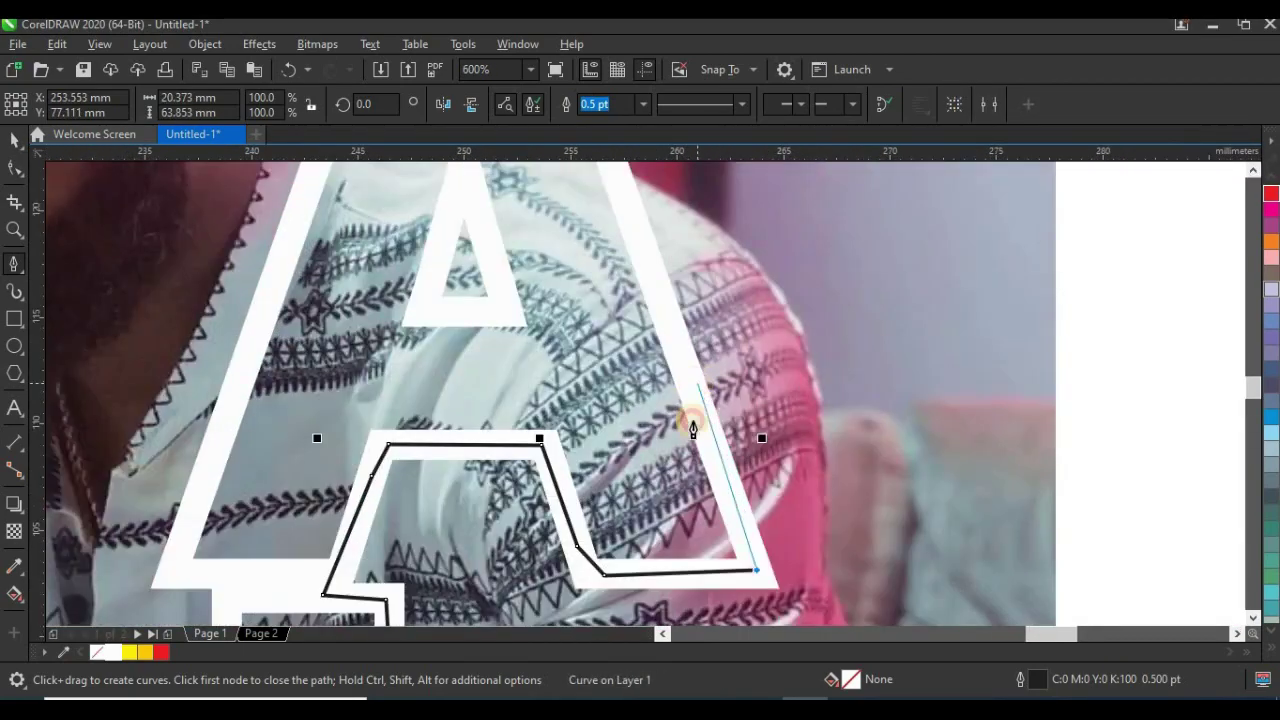
# - Trace the outer edges of the A and F, continue over the F's top and down to the man's head
pyautogui.scroll(-1, 691, 423)
pyautogui.click(356, 316)
pyautogui.click(361, 195)
pyautogui.scroll(1, 364, 181)
pyautogui.click(543, 206)
pyautogui.click(340, 206)
pyautogui.click(680, 234)
pyautogui.click(299, 250)
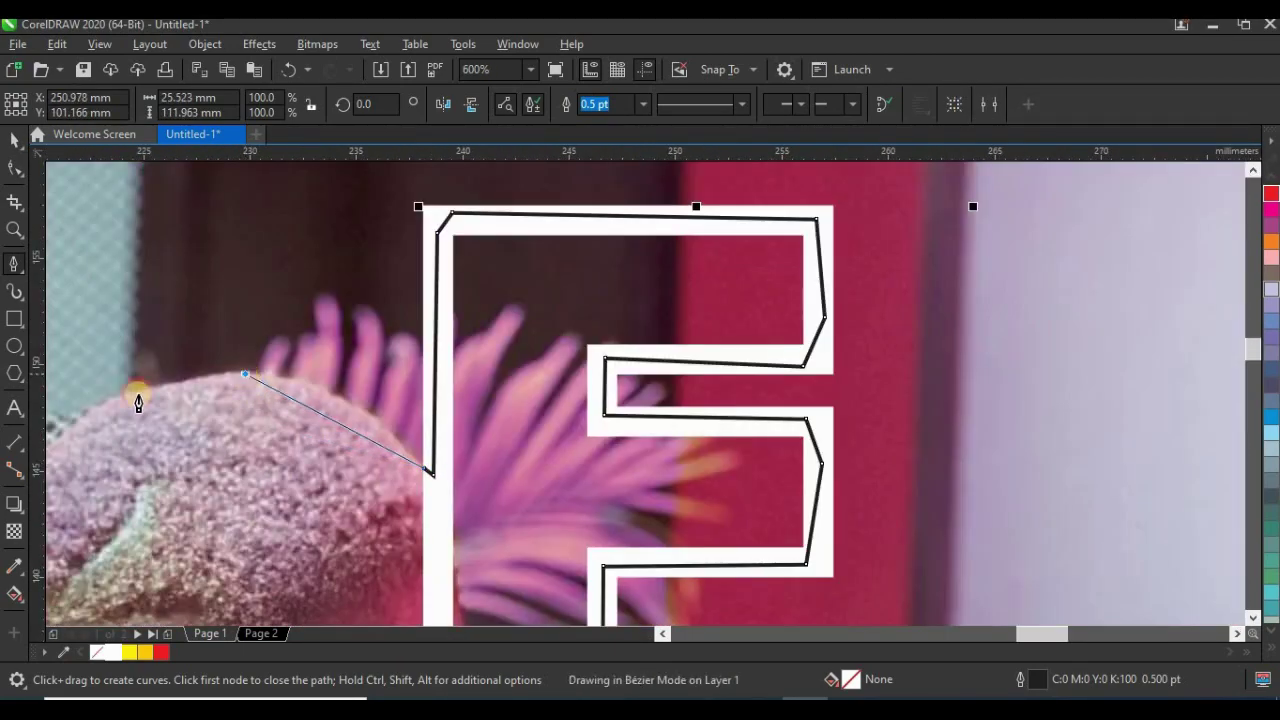
# - Trace the path around the man's head and down the front of his face past the glasses
pyautogui.scroll(1, 234, 321)
pyautogui.moveTo(274, 436); pyautogui.dragTo(160, 587)
pyautogui.scroll(-1, 317, 346)
pyautogui.click(320, 362)
pyautogui.scroll(1, 331, 480)
pyautogui.click(310, 415)
pyautogui.click(330, 497)
pyautogui.scroll(-1, 340, 480)
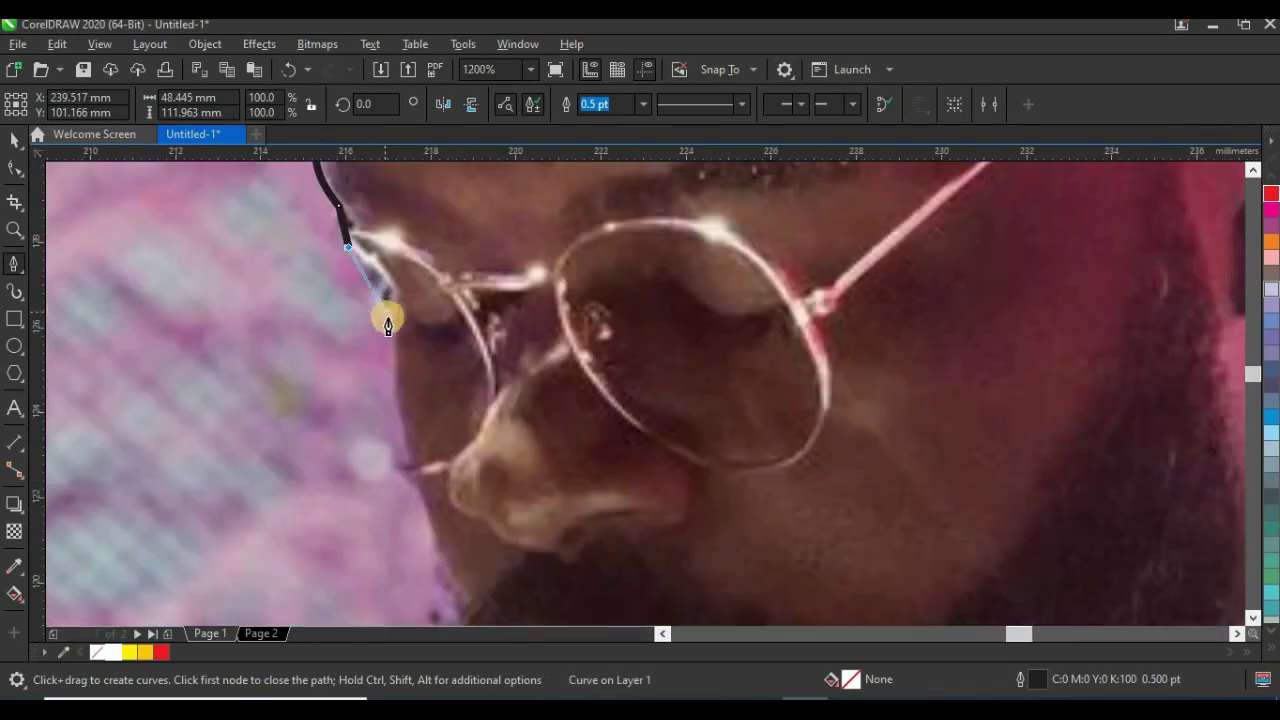
pyautogui.click(390, 320)
pyautogui.moveTo(421, 507); pyautogui.dragTo(475, 604)
pyautogui.scroll(-1, 391, 232)
pyautogui.click(436, 394)
# - Continue the path from the beard around the man's shoulder and down the striped sleeve
pyautogui.scroll(-1, 457, 380)
pyautogui.click(414, 356)
pyautogui.click(400, 420)
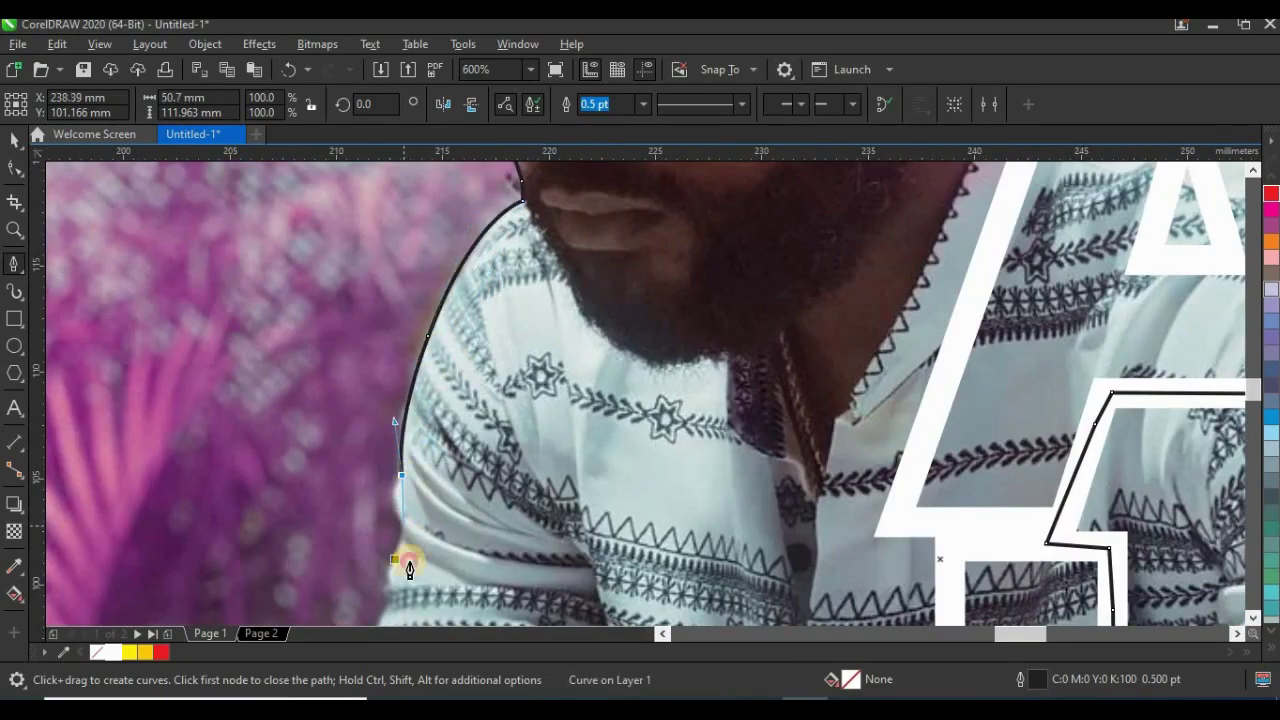
pyautogui.click(407, 530)
pyautogui.scroll(1, 400, 560)
pyautogui.click(397, 390)
pyautogui.hotkey('ctrl', 'z')
pyautogui.click(398, 351)
pyautogui.scroll(-1, 433, 317)
pyautogui.click(374, 460)
pyautogui.click(528, 181)
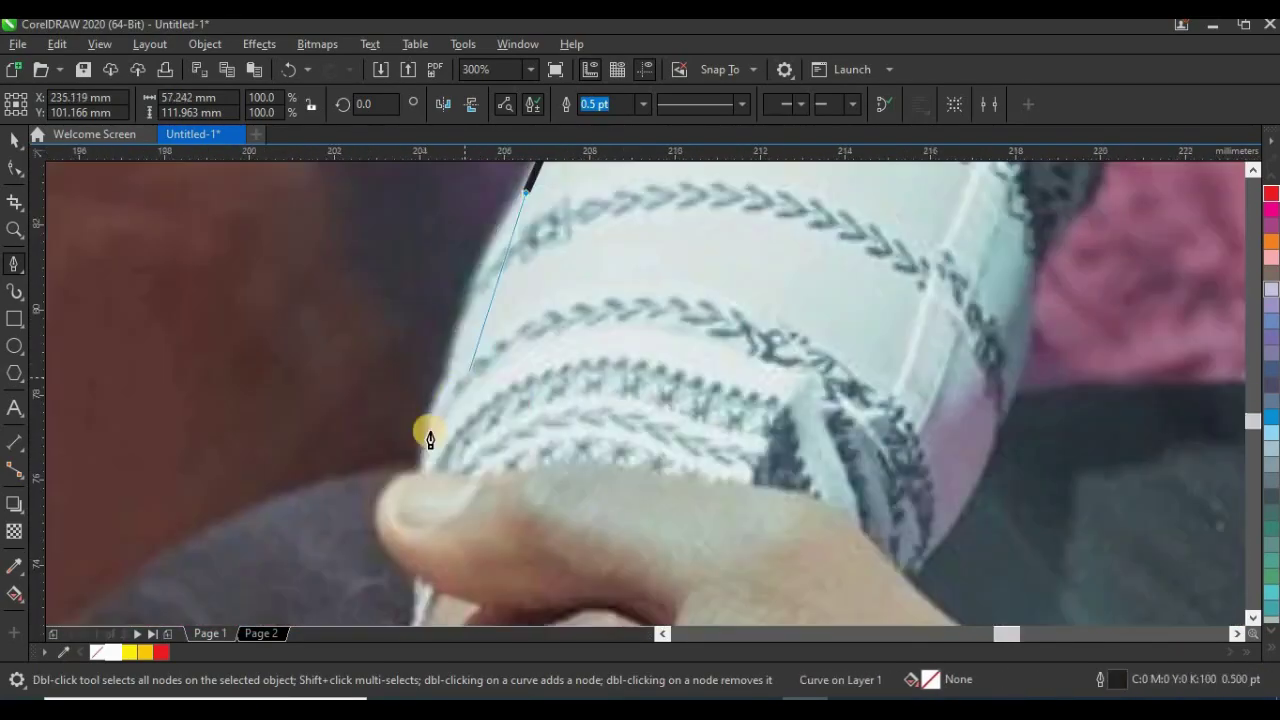
# - Trace past the man's wrist and knee and extend the path below the photo's bottom edge
pyautogui.click(427, 437)
pyautogui.scroll(-1, 430, 435)
pyautogui.moveTo(407, 413); pyautogui.dragTo(386, 508)
pyautogui.click(346, 523)
pyautogui.scroll(-1, 418, 310)
pyautogui.click(391, 500)
# - Run the path widely around the outside of the photo and close it at the start point below the Z
pyautogui.scroll(-2, 490, 503)
pyautogui.click(411, 531)
pyautogui.click(402, 206)
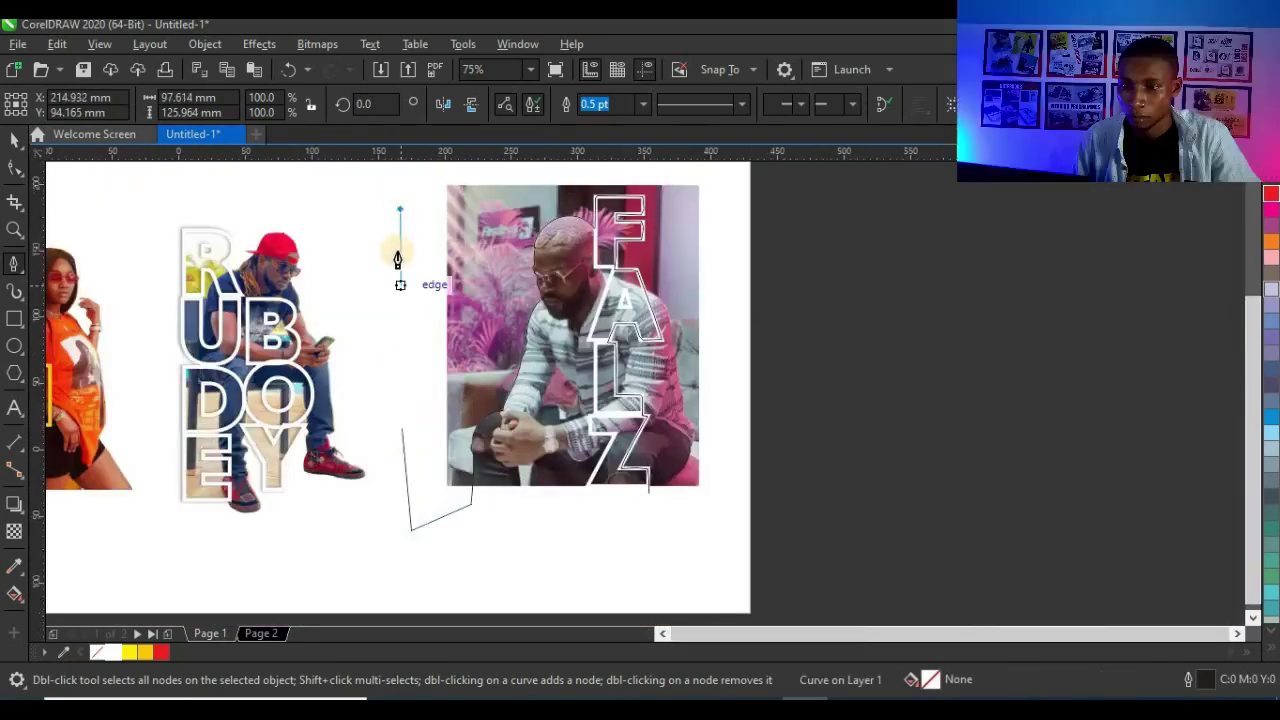
pyautogui.scroll(-1, 396, 270)
pyautogui.click(392, 200)
pyautogui.click(628, 220)
pyautogui.click(523, 417)
pyautogui.scroll(4, 523, 417)
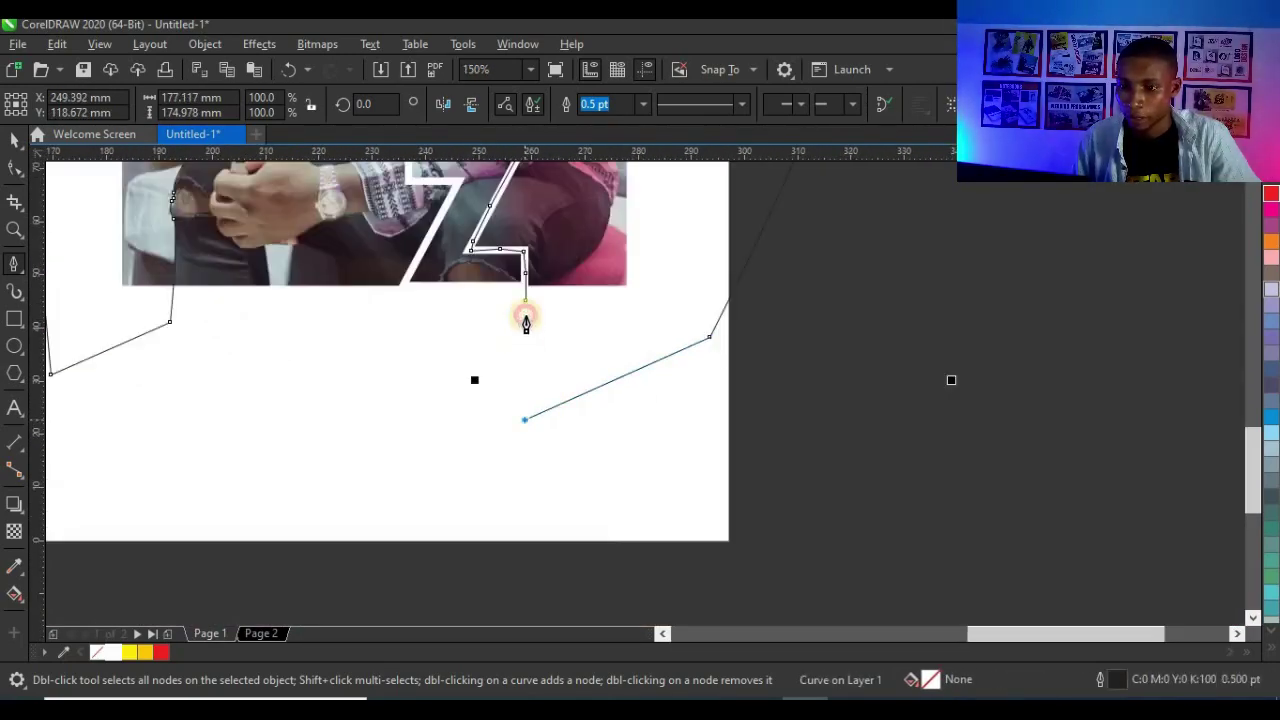
pyautogui.scroll(-2, 600, 380)
pyautogui.click(15, 139)
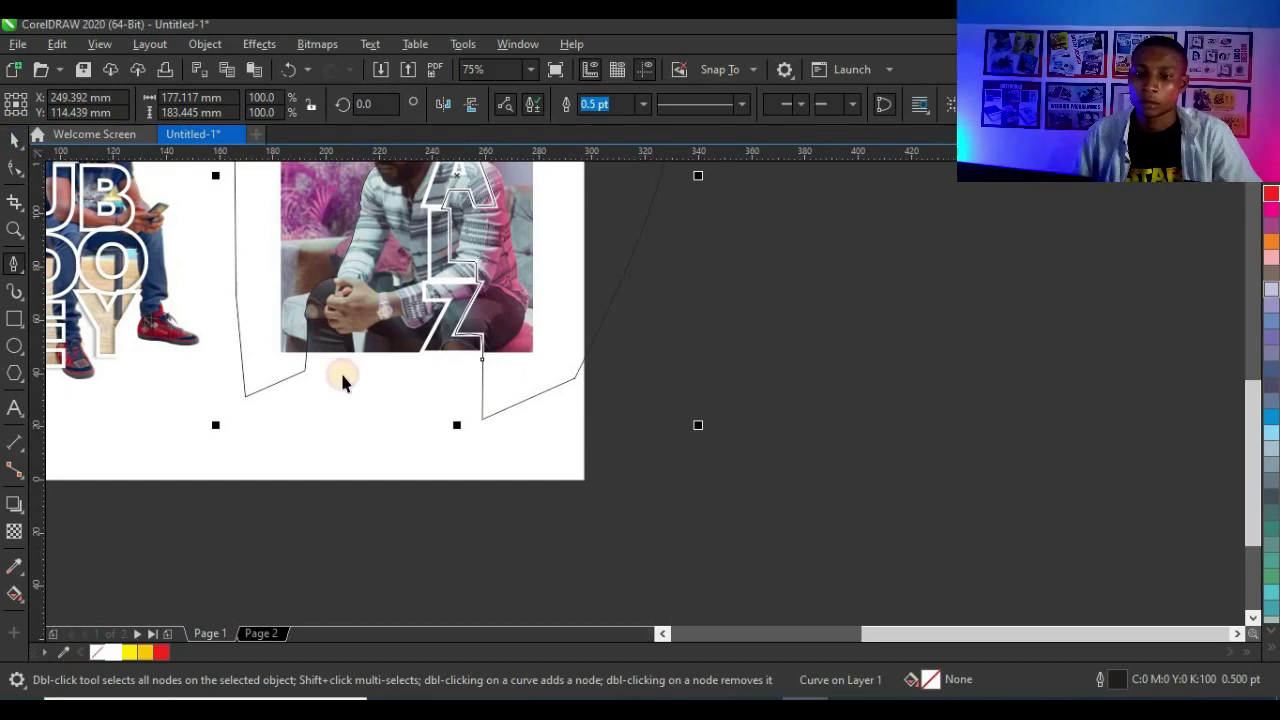
# - Trim the photo's background with the closed curve, then delete the curve
pyautogui.scroll(2, 378, 333)
pyautogui.keyDown('shift'); pyautogui.click(623, 198); pyautogui.keyUp('shift')
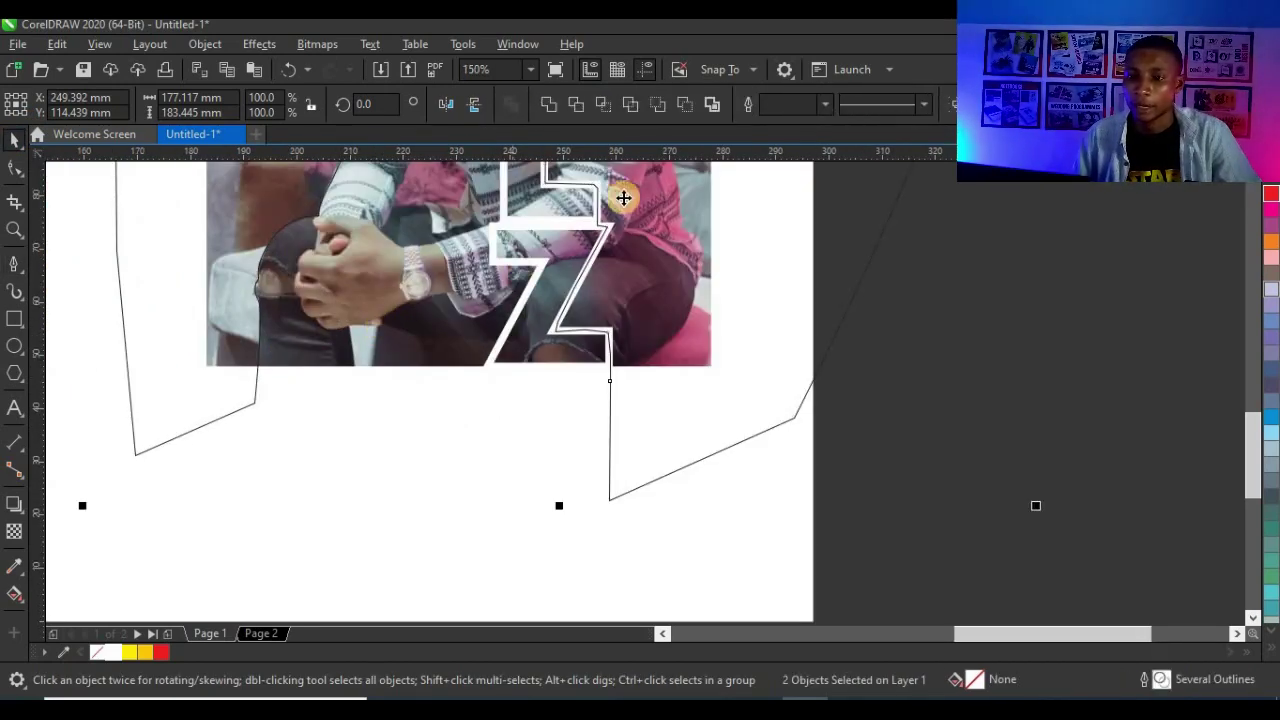
pyautogui.click(580, 108)
pyautogui.scroll(-4, 643, 323)
pyautogui.click(643, 323)
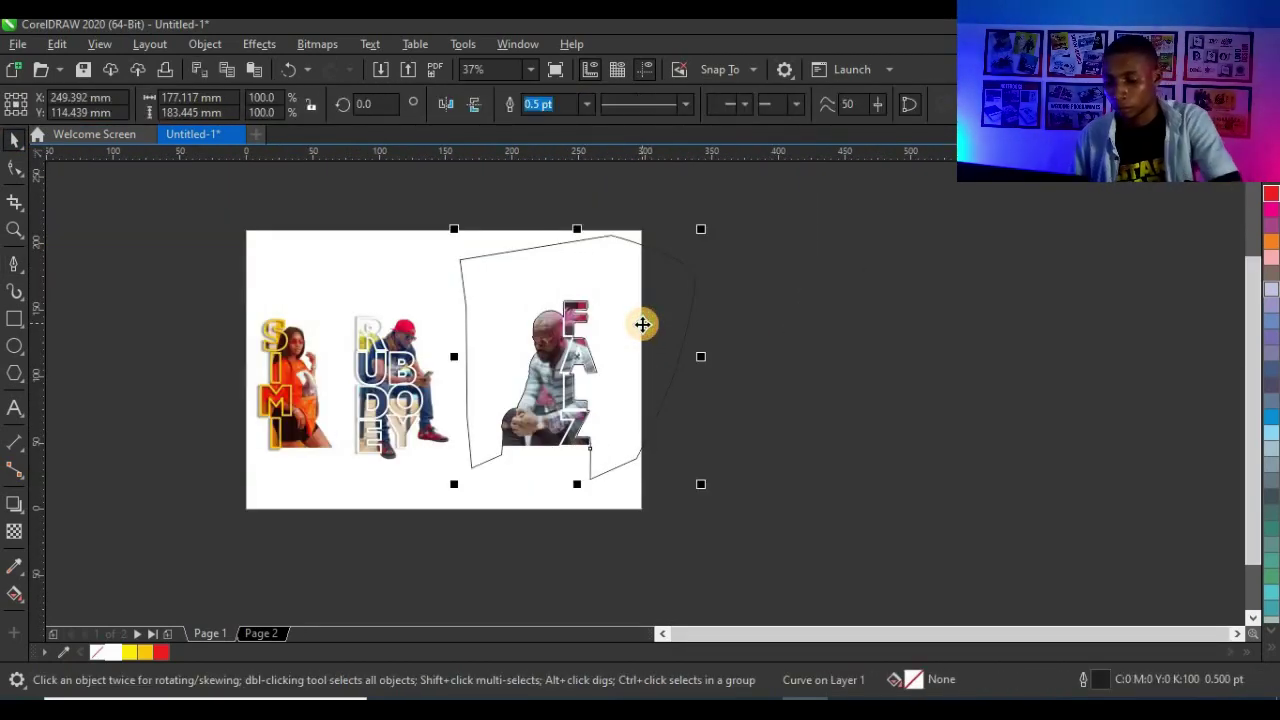
pyautogui.press('Delete')
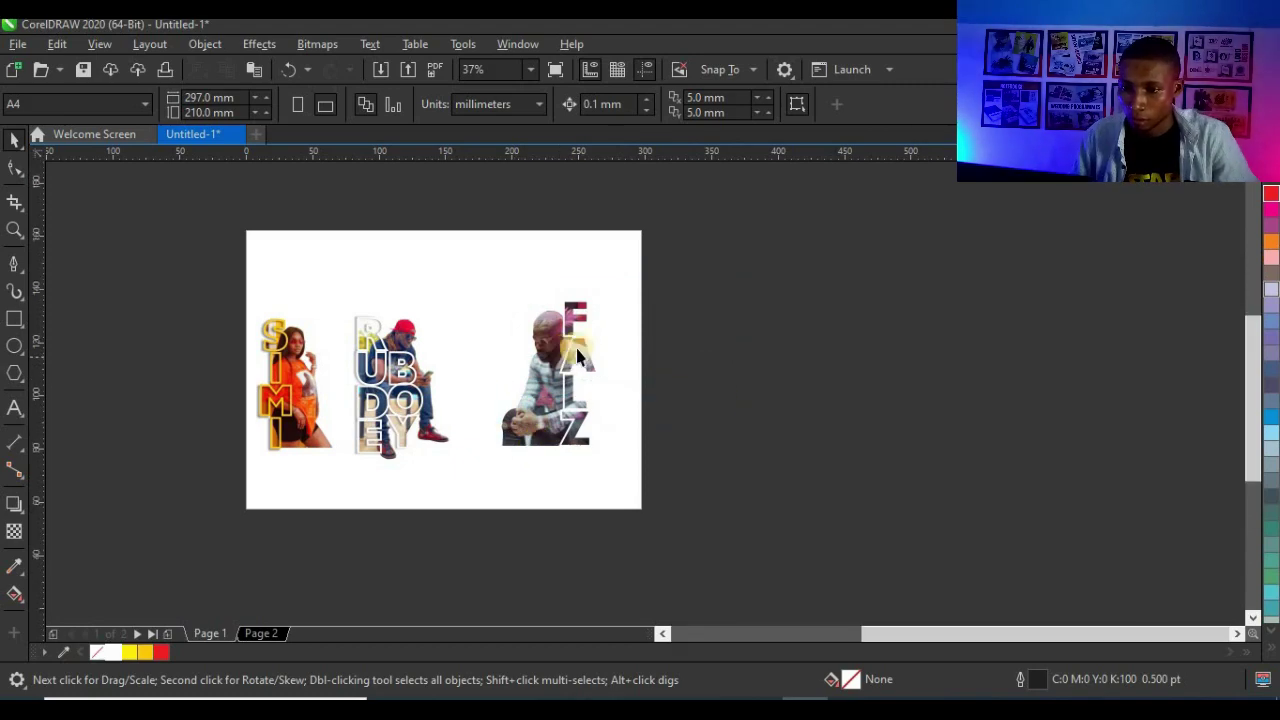
# - Add a flat drop shadow to the FALZ lettering, offset about -1.3 mm horizontally and -1.8 mm vertically
pyautogui.click(580, 365)
pyautogui.scroll(3, 580, 365)
pyautogui.click(12, 505)
pyautogui.scroll(3, 590, 300)
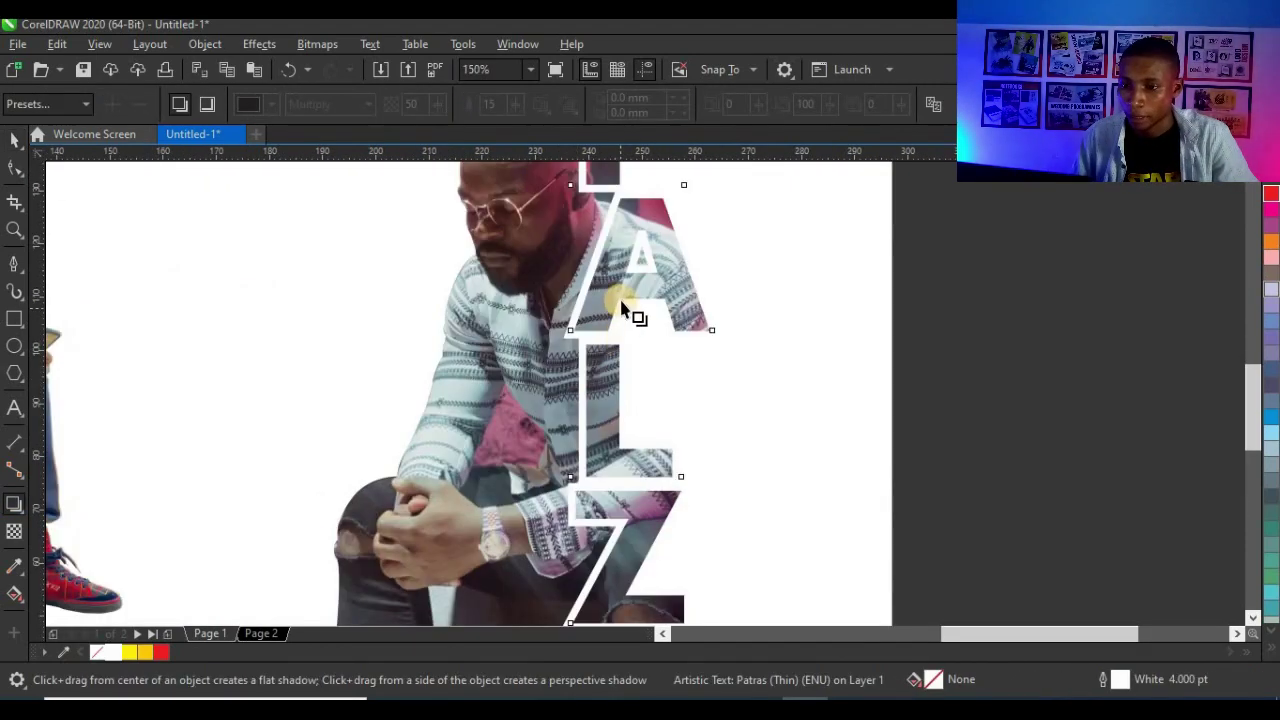
pyautogui.moveTo(640, 337); pyautogui.dragTo(551, 461)
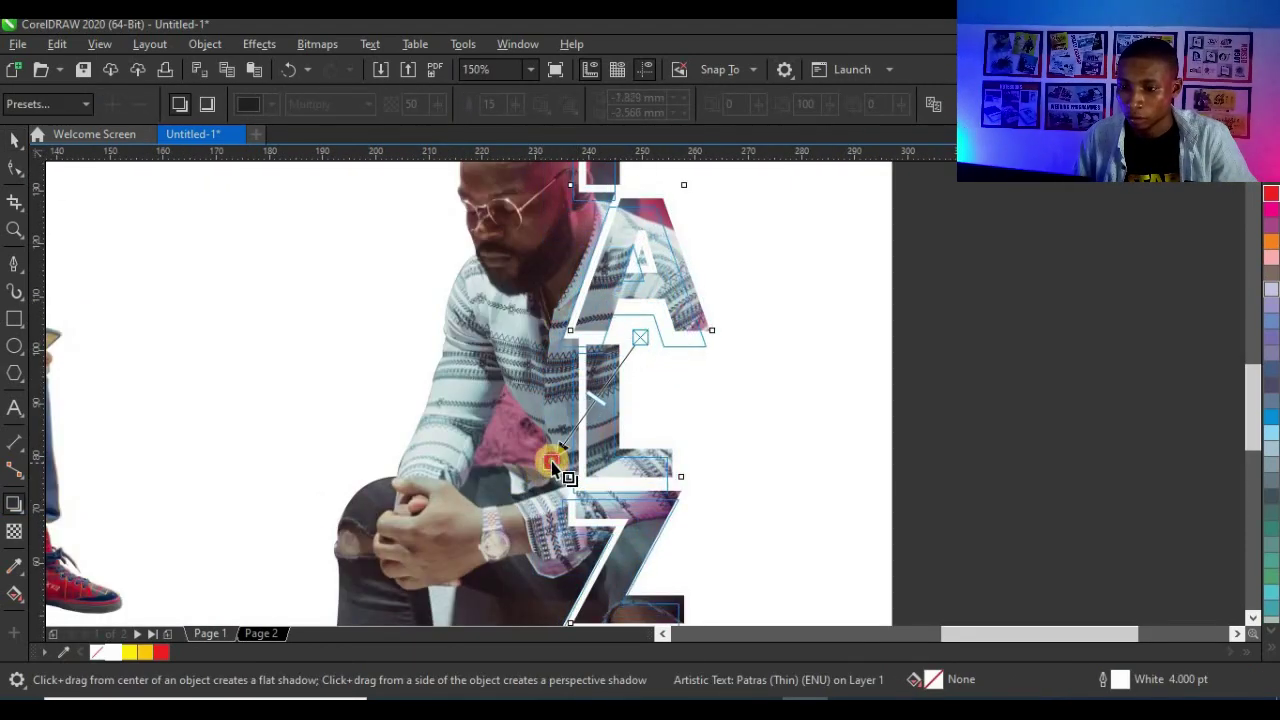
# - Set the FALZ shadow's opacity to 63 and its feathering to 12
pyautogui.scroll(-3, 551, 461)
pyautogui.scroll(3, 595, 327)
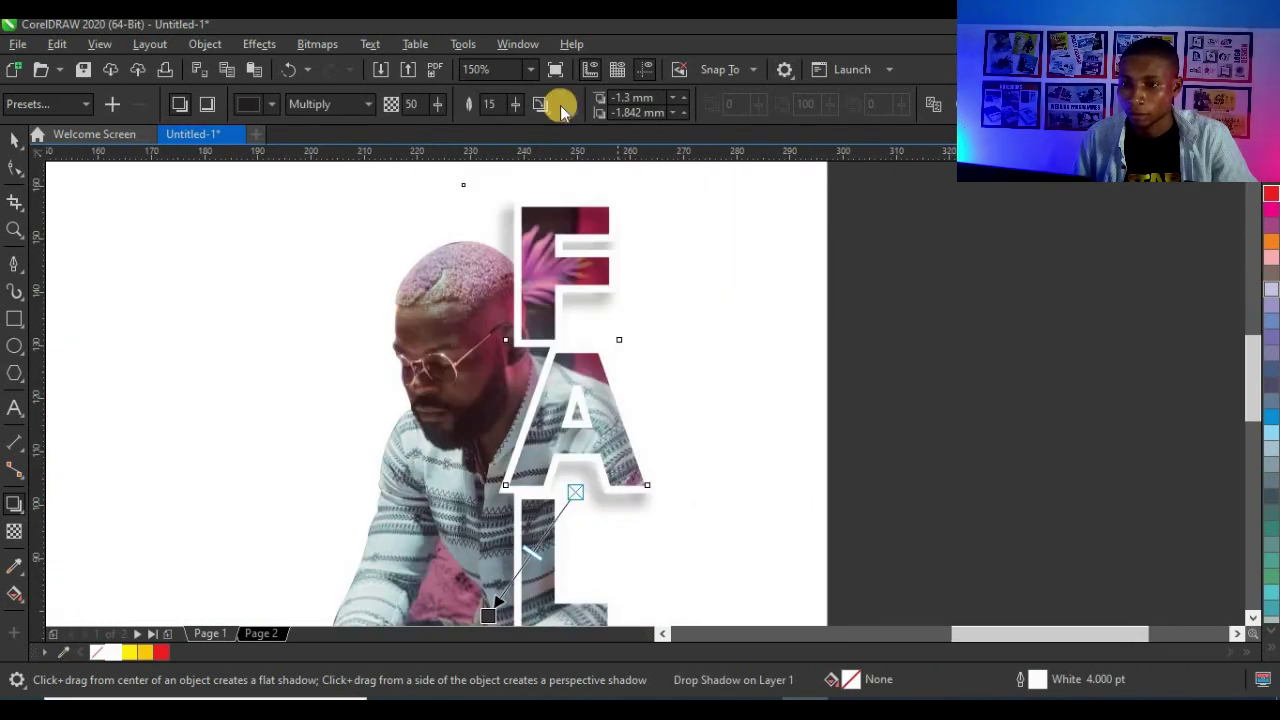
pyautogui.moveTo(453, 103); pyautogui.dragTo(517, 103)
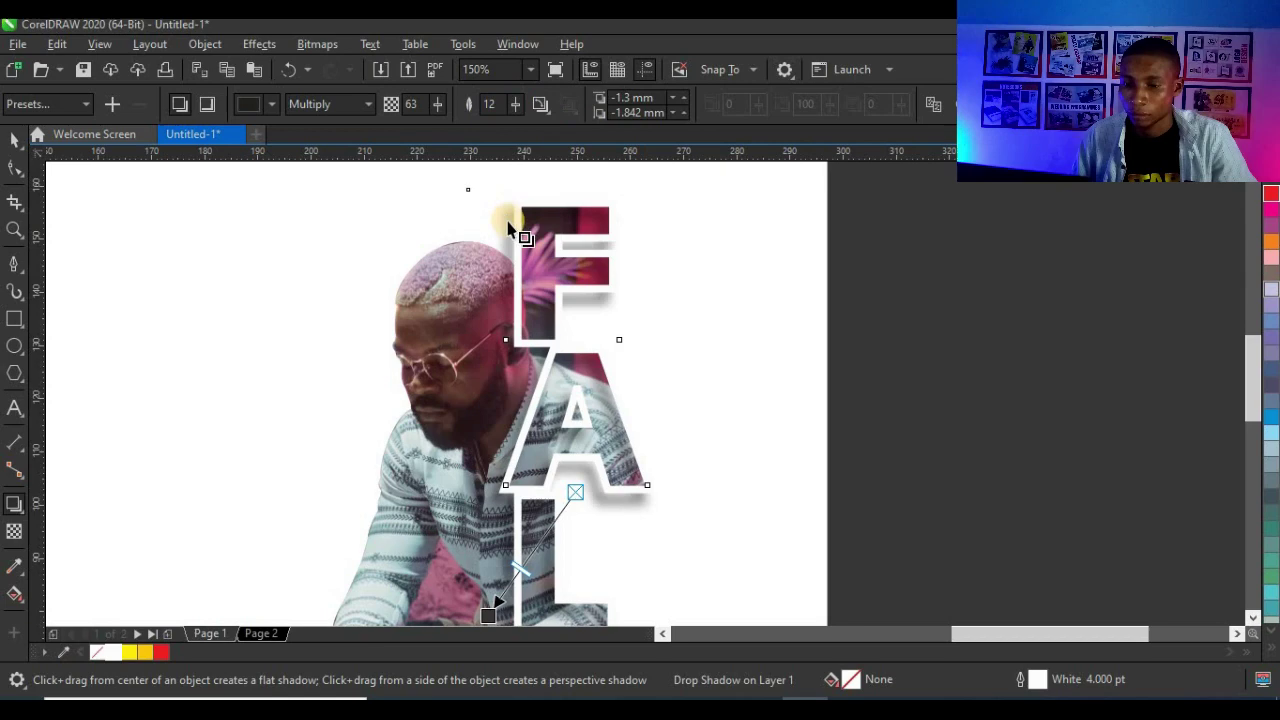
# - Group the FALZ lettering, its shadow and the cutout photo of the man in the striped shirt, then deselect the group
pyautogui.scroll(-3, 509, 216)
pyautogui.scroll(-3, 480, 310)
pyautogui.press('space')
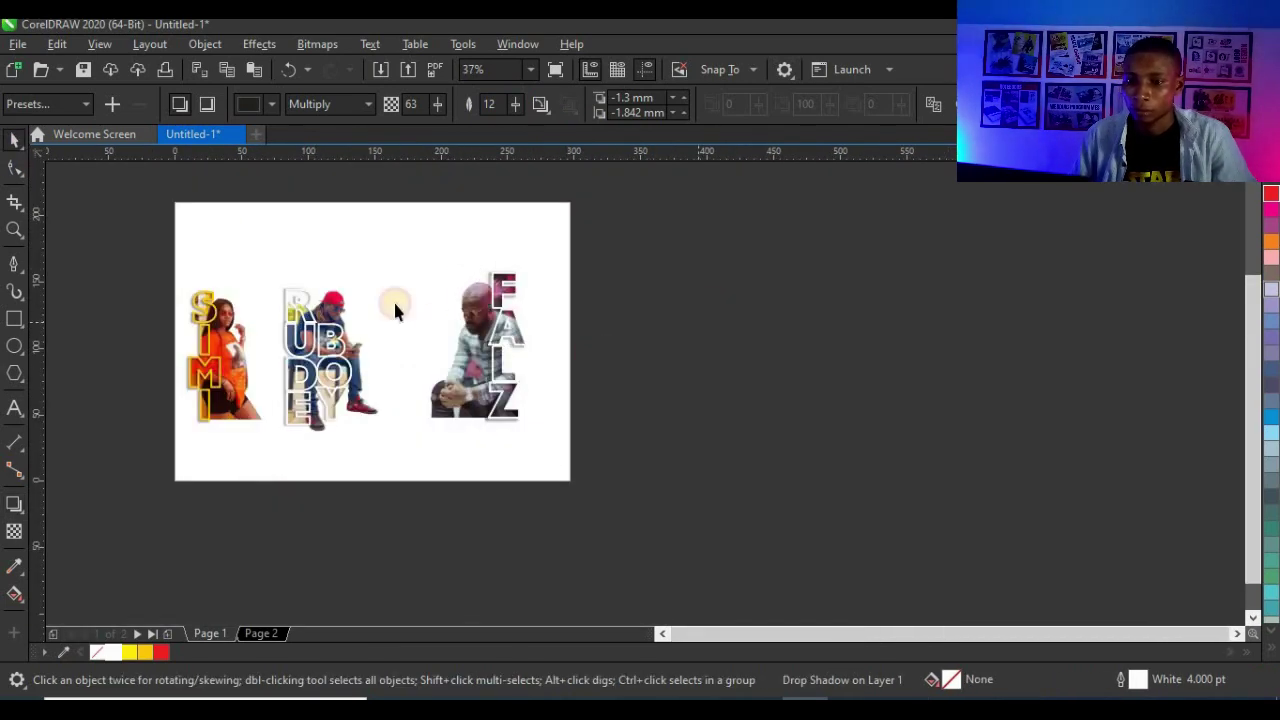
pyautogui.moveTo(726, 251); pyautogui.dragTo(386, 481)
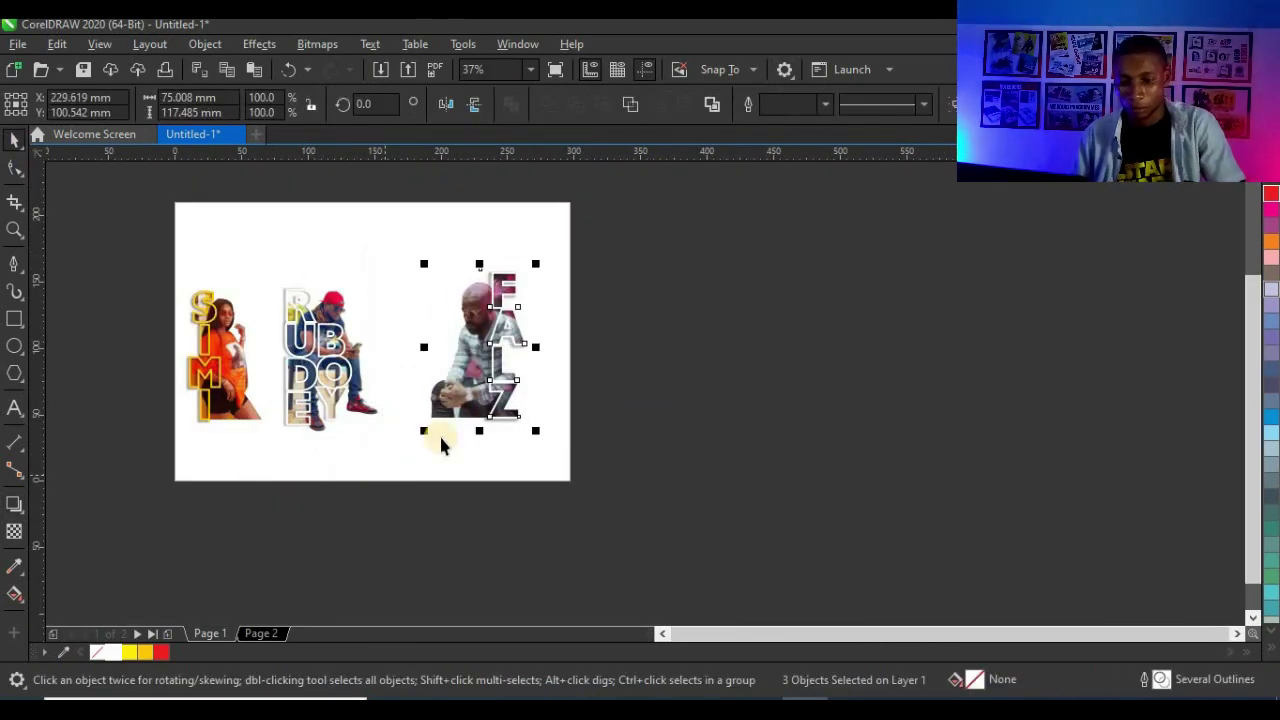
pyautogui.hotkey('ctrl', 'g')
pyautogui.click(261, 300)
# - Move the RUDE BOY group toward the middle of the page and the SIMI group slightly up and right to even out the spacing
pyautogui.scroll(3, 261, 300)
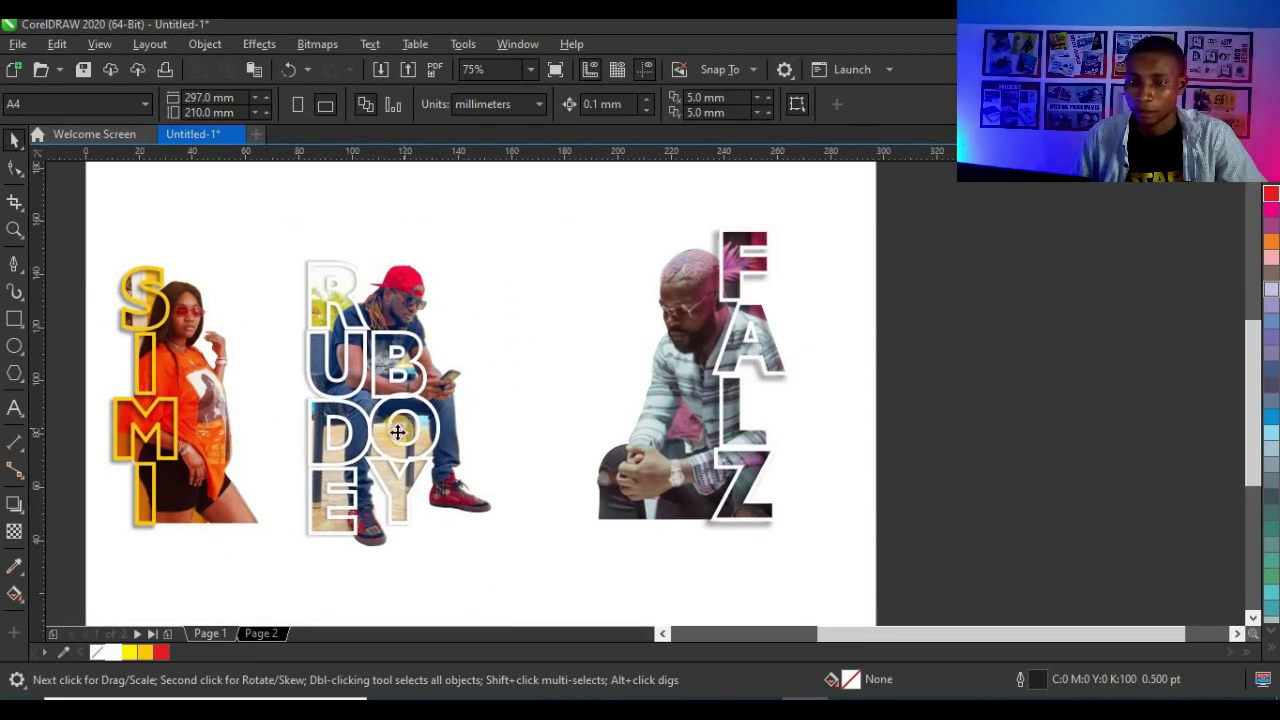
pyautogui.moveTo(397, 431); pyautogui.dragTo(243, 450)
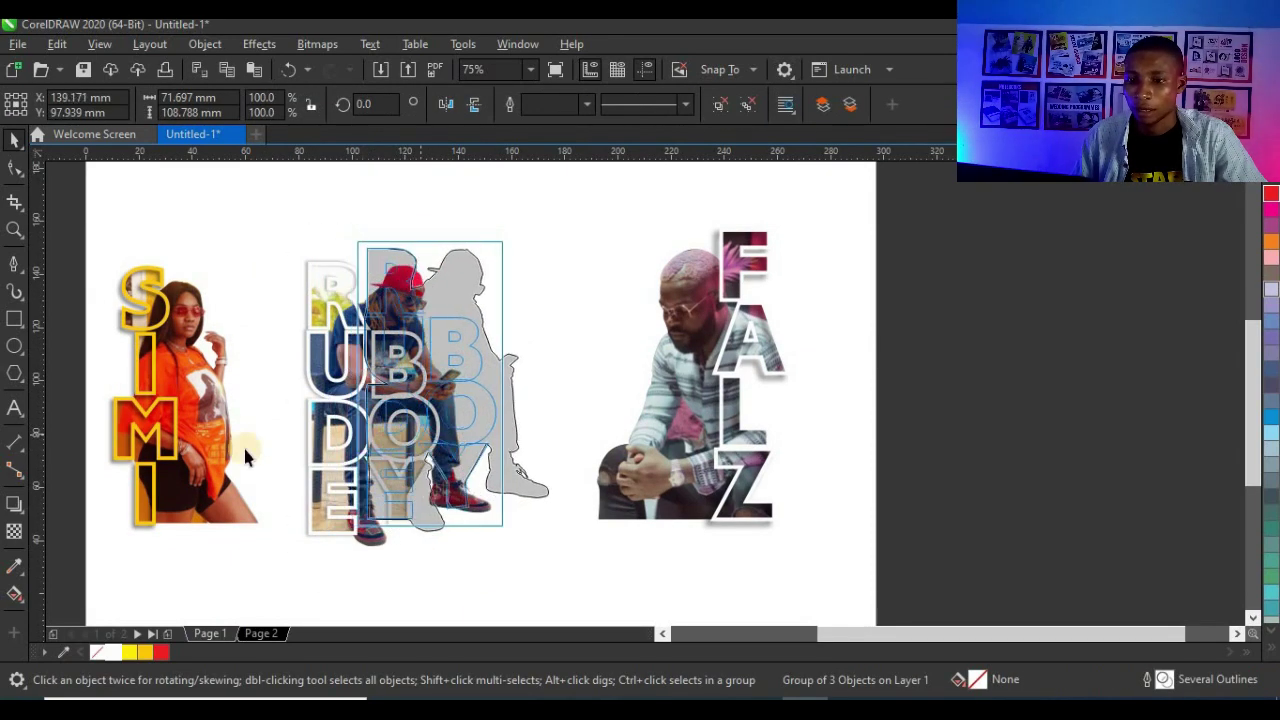
pyautogui.moveTo(163, 450); pyautogui.dragTo(193, 418)
pyautogui.scroll(-1, 335, 352)
pyautogui.click(702, 360)
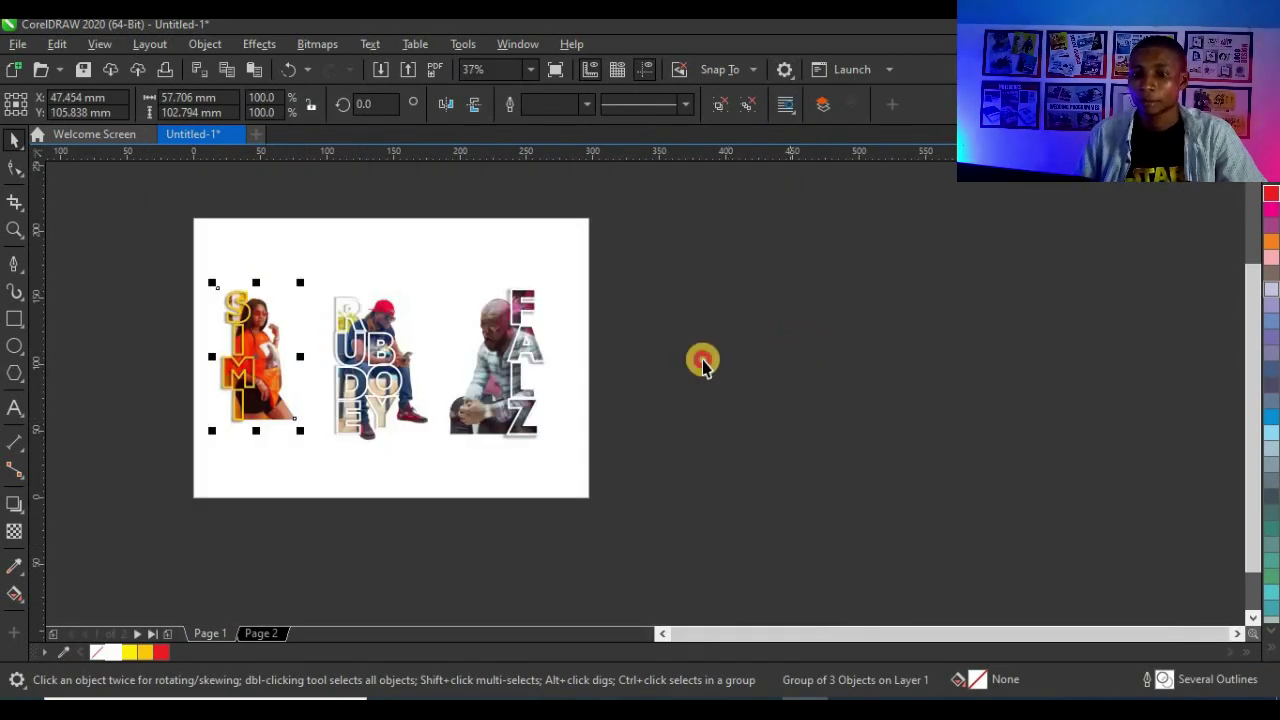
pyautogui.click(702, 362)
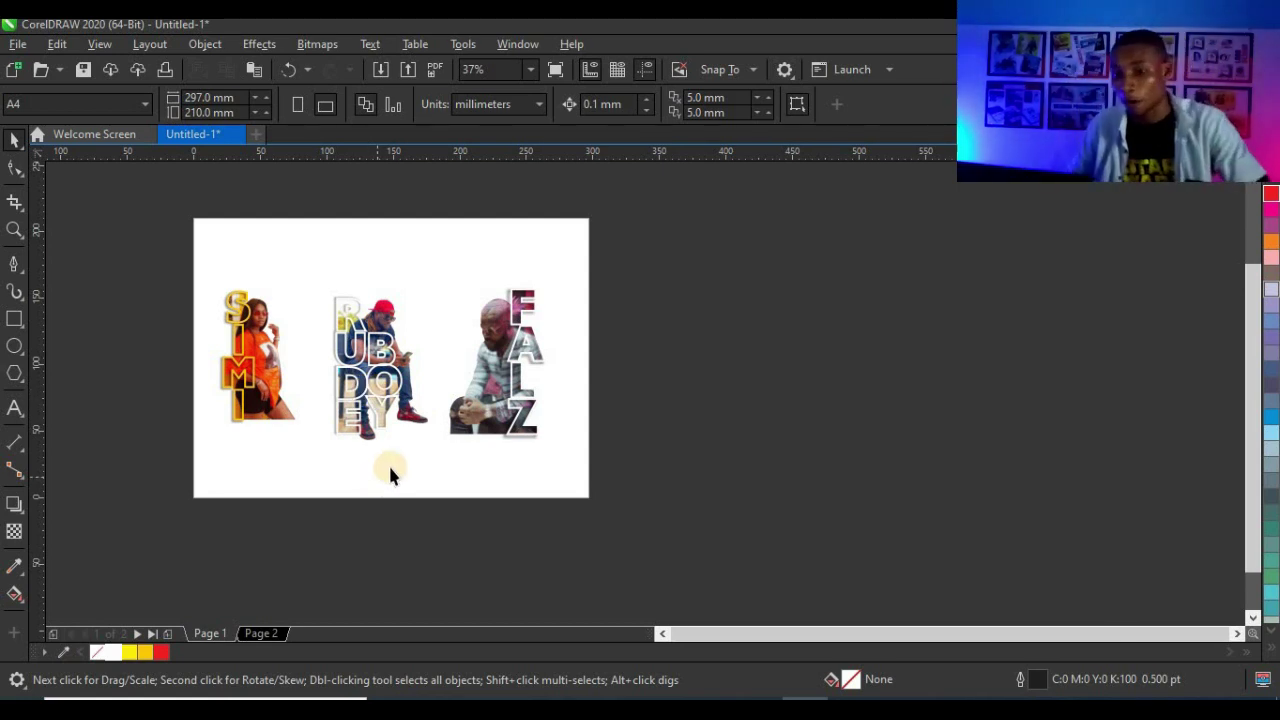
# - Draw a rectangle about 84 by 125 mm around the SIMI design and give it a Deep Yellow fill with no outline
pyautogui.scroll(2, 190, 330)
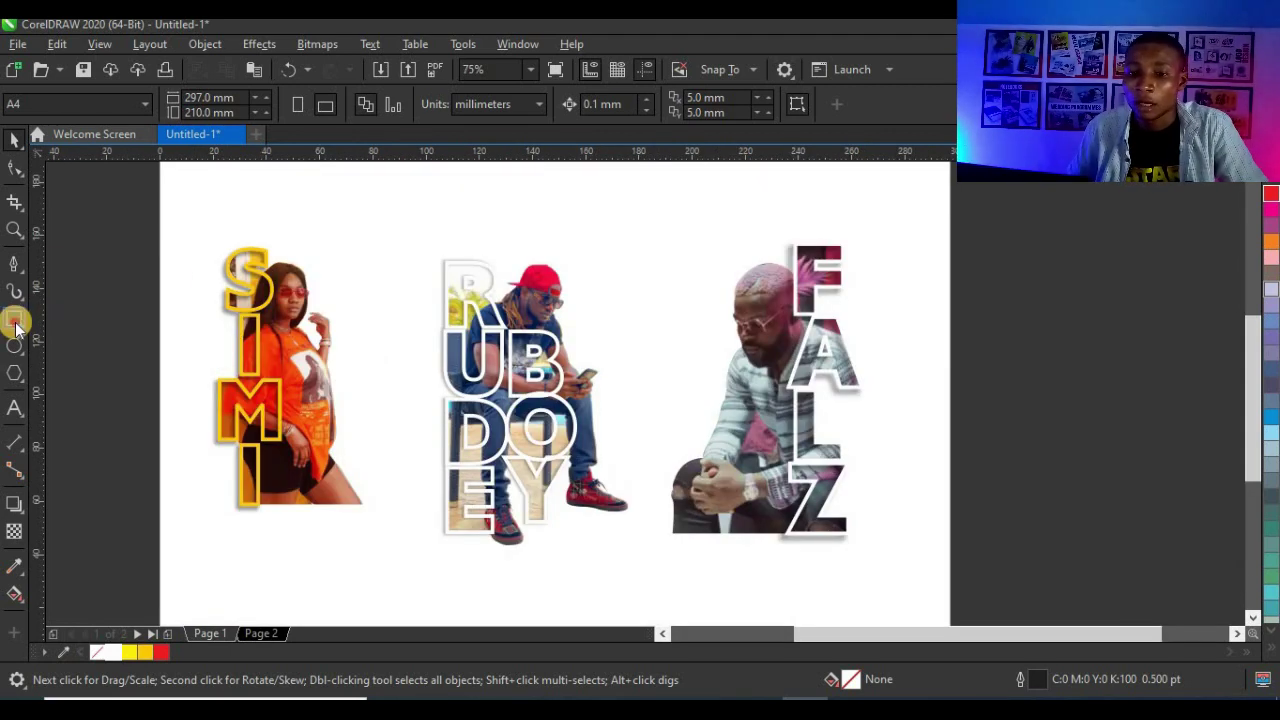
pyautogui.click(15, 322)
pyautogui.moveTo(186, 204); pyautogui.dragTo(409, 537)
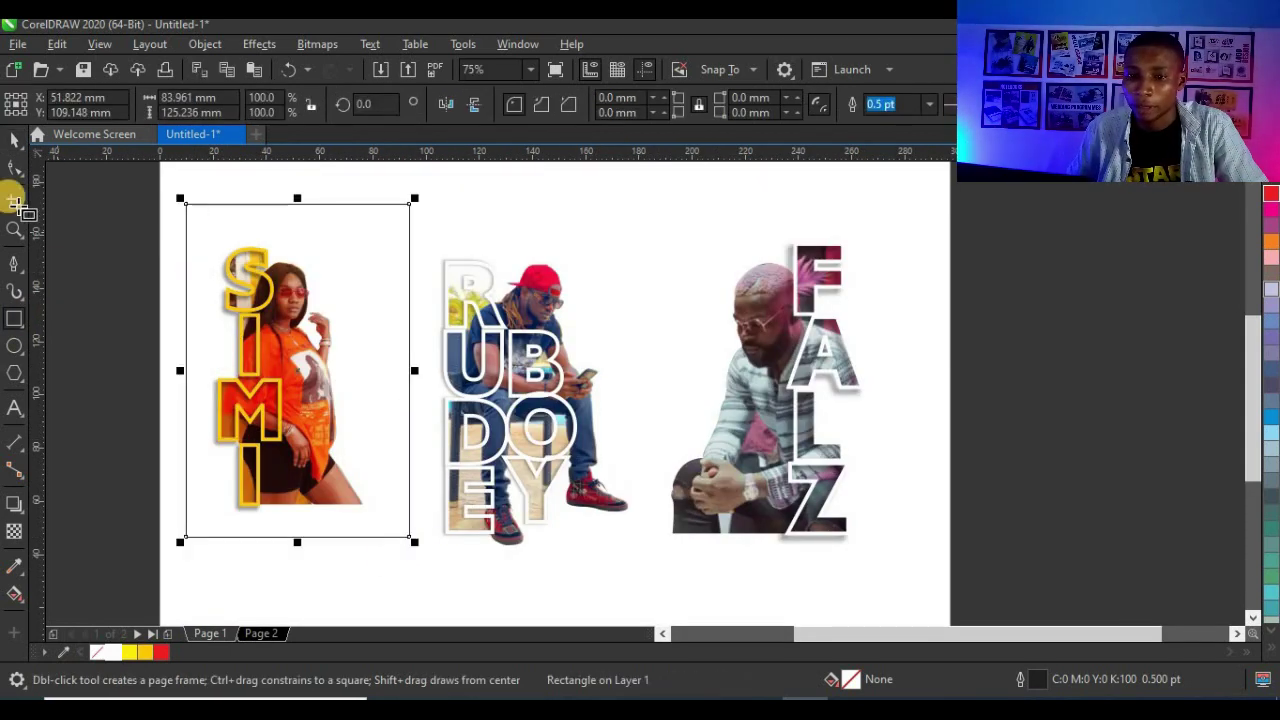
pyautogui.click(12, 150)
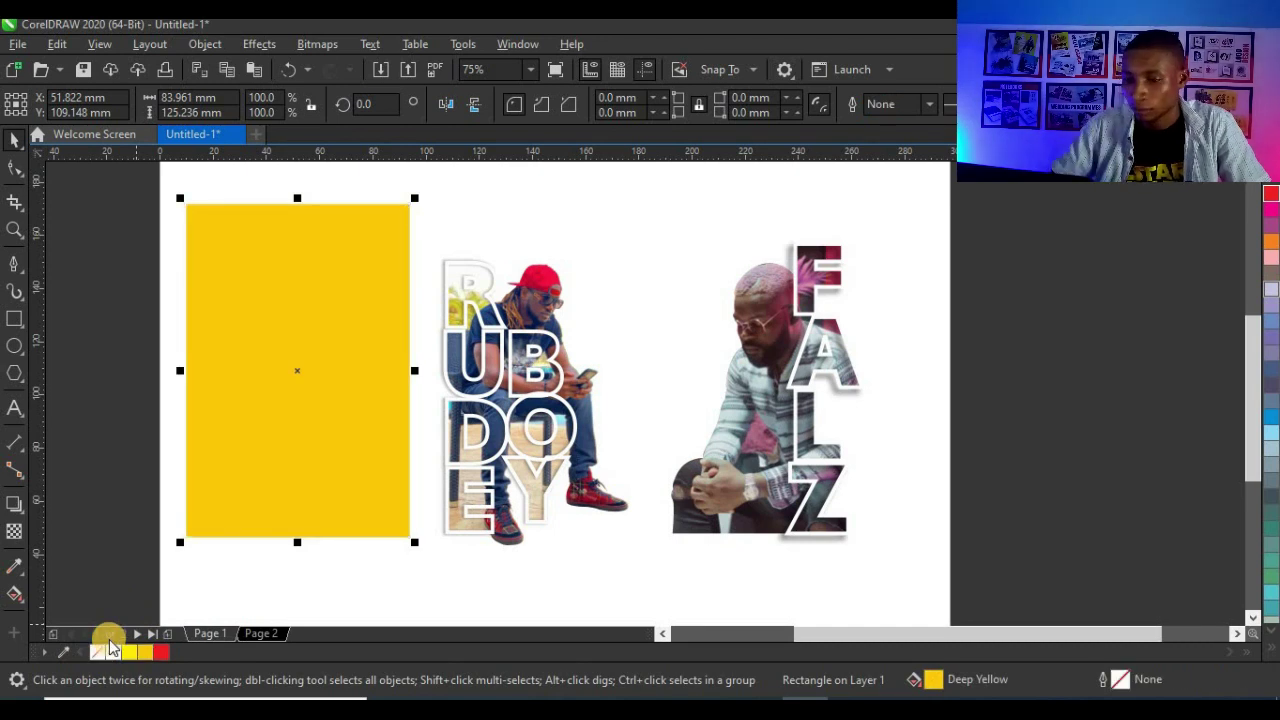